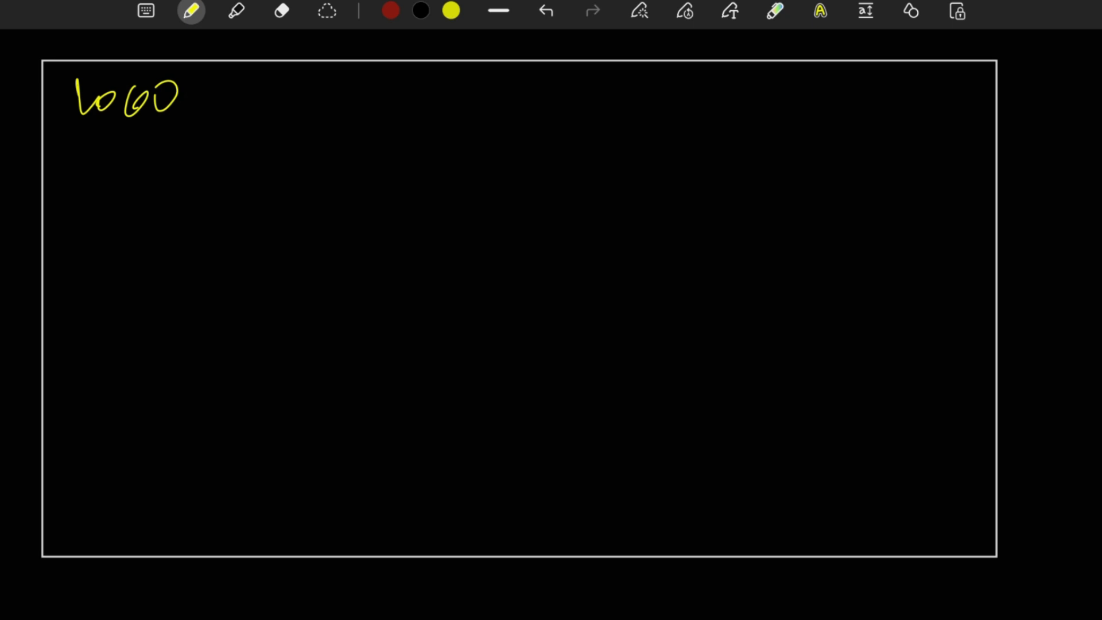
Draw the outline of a tall rectangular panel below the LOGO label in the dashboard frame.
left_click_drag(80, 200, 74, 540)
left_click_drag(239, 194, 248, 521)
left_click_drag(70, 534, 256, 527)
left_click_drag(75, 193, 244, 193)
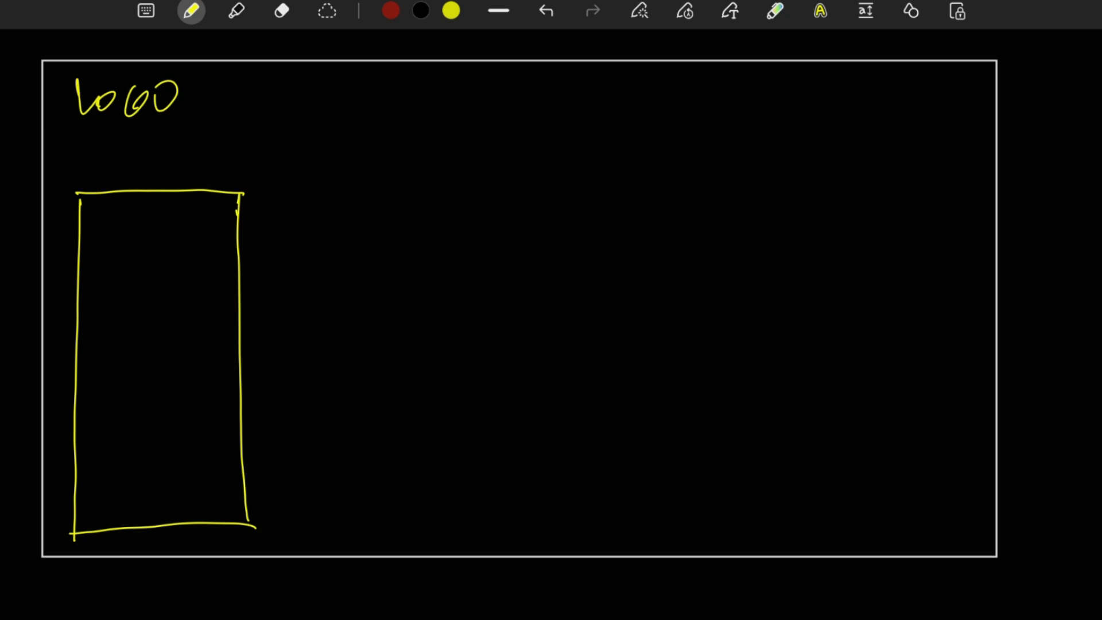
Sketch six horizontal bars of decreasing length inside the tall panel as a bar chart.
mouse_move(93, 214)
left_mouse_down()
mouse_move(92, 261)
mouse_move(182, 215)
mouse_move(214, 217)
left_mouse_up()
left_click_drag(90, 246, 204, 244)
left_click_drag(209, 216, 209, 247)
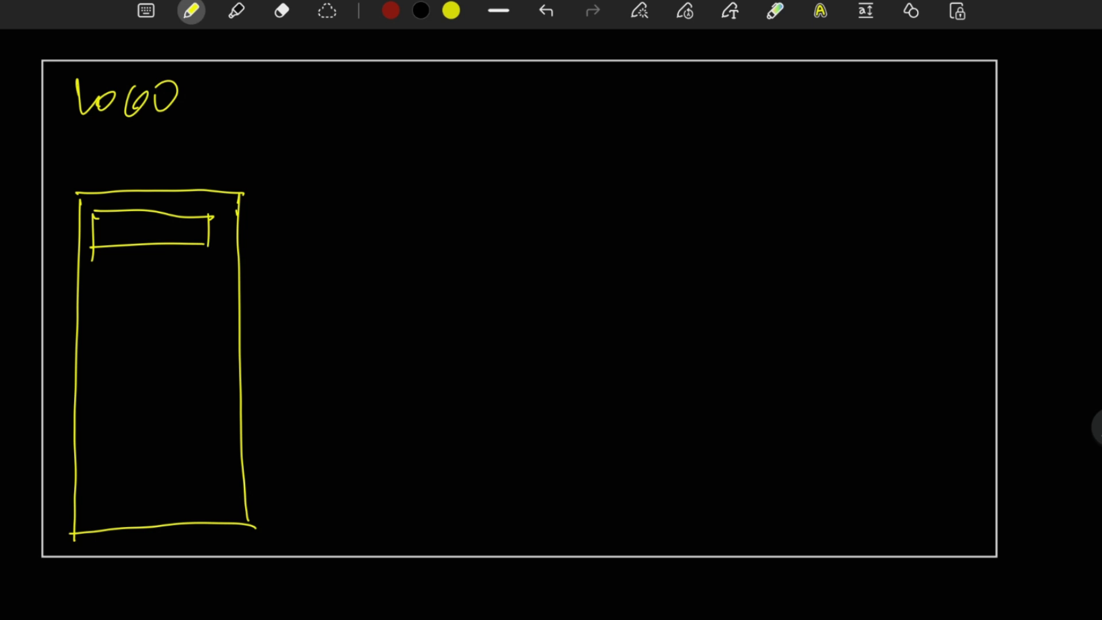
left_click_drag(100, 266, 98, 310)
left_click_drag(100, 271, 184, 299)
left_click_drag(99, 296, 181, 289)
mouse_move(106, 319)
left_mouse_down()
mouse_move(110, 369)
mouse_move(161, 351)
left_mouse_up()
left_click_drag(101, 380, 102, 416)
left_click_drag(105, 382, 158, 409)
mouse_move(105, 440)
left_mouse_down()
mouse_move(106, 474)
mouse_move(153, 474)
left_mouse_up()
mouse_move(97, 472)
left_mouse_down()
mouse_move(154, 470)
mouse_move(102, 513)
mouse_move(141, 514)
left_mouse_up()
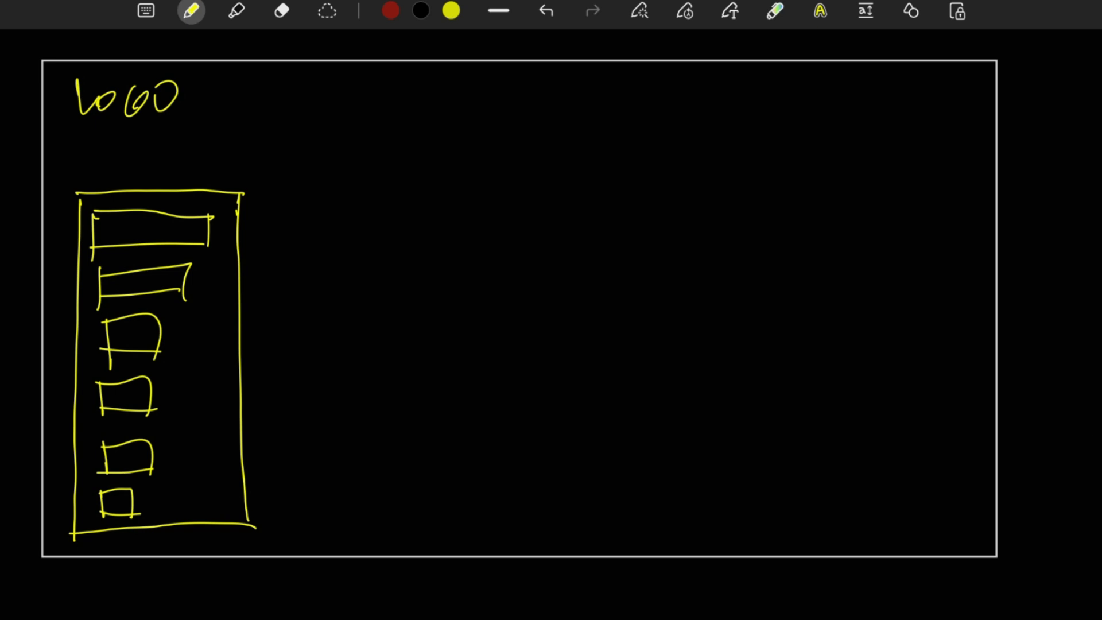
Handwrite the title "Sales/Region" above the bar chart panel.
mouse_move(92, 168)
left_mouse_down()
mouse_move(79, 192)
mouse_move(104, 192)
left_mouse_up()
left_click_drag(109, 166, 112, 193)
left_click_drag(122, 167, 119, 192)
mouse_move(148, 146)
left_mouse_down()
mouse_move(139, 193)
mouse_move(248, 170)
mouse_move(279, 367)
mouse_move(285, 531)
left_mouse_up()
Draw a second tall panel beside the Sales/Region panel and title it "Sales/Manager".
left_click_drag(470, 200, 474, 513)
left_click_drag(284, 524, 476, 515)
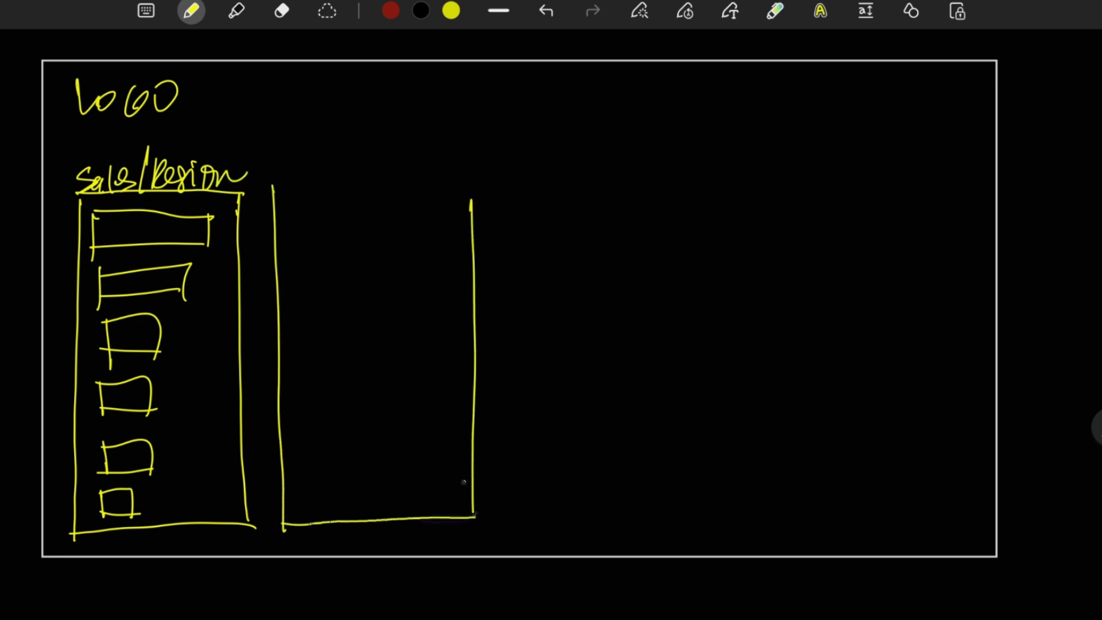
mouse_move(270, 184)
left_mouse_down()
mouse_move(466, 186)
mouse_move(466, 293)
left_mouse_up()
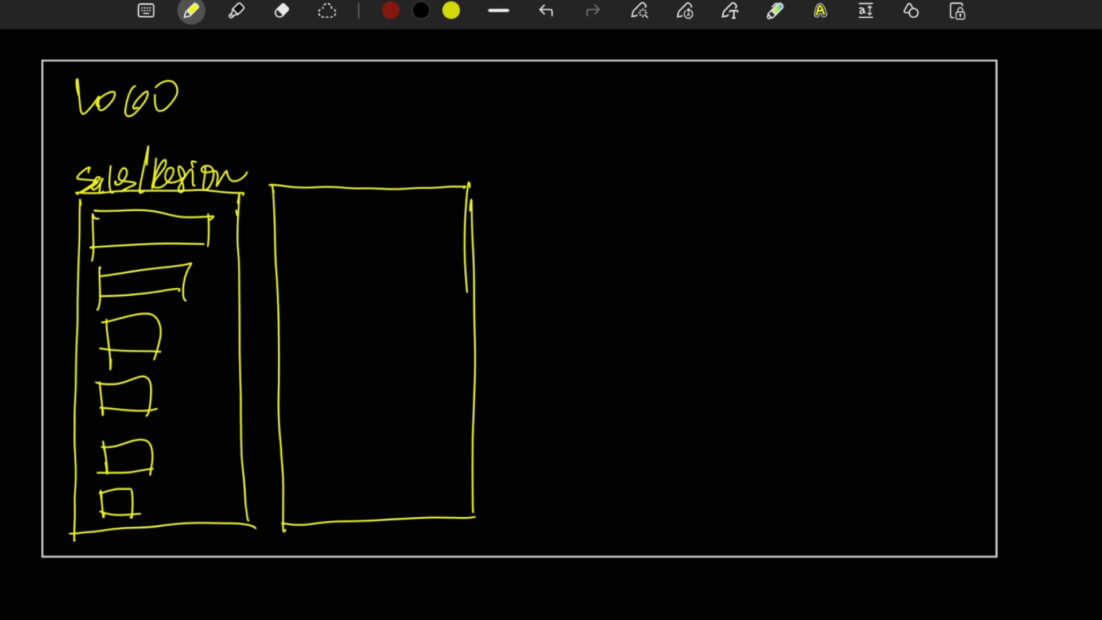
mouse_move(294, 156)
left_mouse_down()
mouse_move(278, 182)
mouse_move(327, 183)
left_mouse_up()
mouse_move(343, 138)
left_mouse_down()
mouse_move(330, 213)
mouse_move(376, 167)
mouse_move(435, 172)
mouse_move(465, 153)
mouse_move(478, 170)
left_mouse_up()
Sketch four horizontal bars along a vertical axis inside the Sales/Manager panel.
mouse_move(298, 222)
left_mouse_down()
mouse_move(312, 471)
mouse_move(350, 257)
left_mouse_up()
left_click_drag(303, 248, 386, 248)
left_click_drag(303, 285, 352, 326)
left_click_drag(300, 311, 354, 311)
mouse_move(308, 363)
left_mouse_down()
mouse_move(350, 354)
mouse_move(346, 394)
left_mouse_up()
left_click_drag(308, 389, 346, 395)
left_click_drag(310, 428, 354, 426)
left_click_drag(310, 440, 354, 449)
left_click_drag(299, 225, 308, 496)
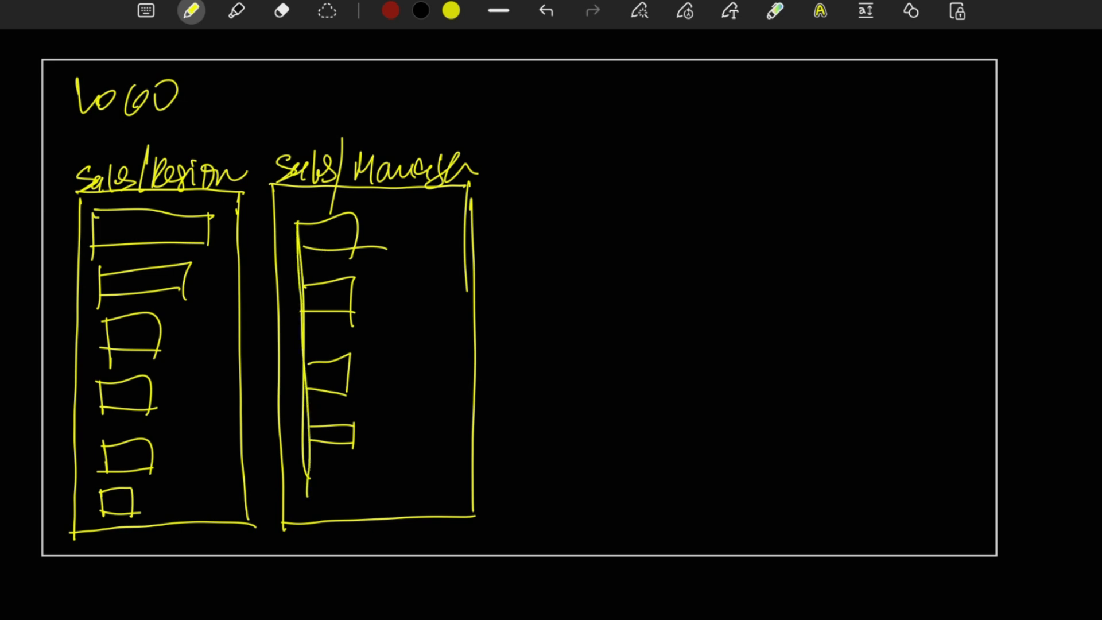
Draw a wide table outline beside the Sales/Manager panel with a first vertical column divider.
mouse_move(515, 190)
left_mouse_down()
mouse_move(501, 290)
mouse_move(894, 197)
left_mouse_up()
left_click_drag(512, 295, 921, 300)
left_click_drag(913, 194, 908, 292)
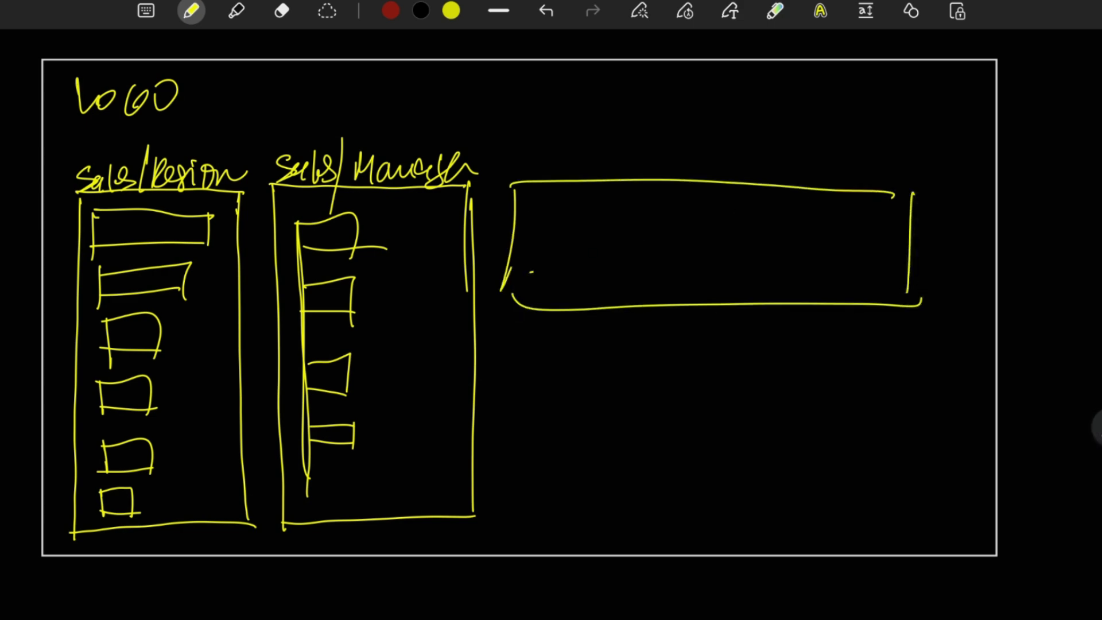
left_click_drag(686, 176, 690, 338)
Handwrite the title "Sales/Qt Product" above the wide table.
mouse_move(523, 150)
left_mouse_down()
mouse_move(544, 176)
mouse_move(585, 172)
left_mouse_up()
left_click_drag(597, 129, 591, 179)
mouse_move(605, 144)
left_mouse_down()
mouse_move(612, 171)
mouse_move(624, 175)
left_mouse_up()
mouse_move(629, 145)
left_mouse_down()
mouse_move(630, 174)
mouse_move(640, 154)
mouse_move(677, 151)
mouse_move(695, 167)
left_mouse_up()
left_click_drag(689, 168, 725, 167)
mouse_move(733, 166)
left_mouse_down()
mouse_move(749, 170)
mouse_move(764, 144)
left_mouse_up()
left_click_drag(764, 165, 791, 171)
left_click_drag(803, 148, 827, 141)
Label the first table column "Products" and add a header row line and a second column divider.
mouse_move(562, 191)
left_mouse_down()
mouse_move(567, 212)
mouse_move(598, 198)
mouse_move(621, 209)
left_mouse_up()
mouse_move(621, 202)
left_mouse_down()
mouse_move(650, 200)
mouse_move(656, 187)
mouse_move(669, 210)
left_mouse_up()
left_click_drag(515, 232, 918, 245)
left_click_drag(769, 177, 777, 310)
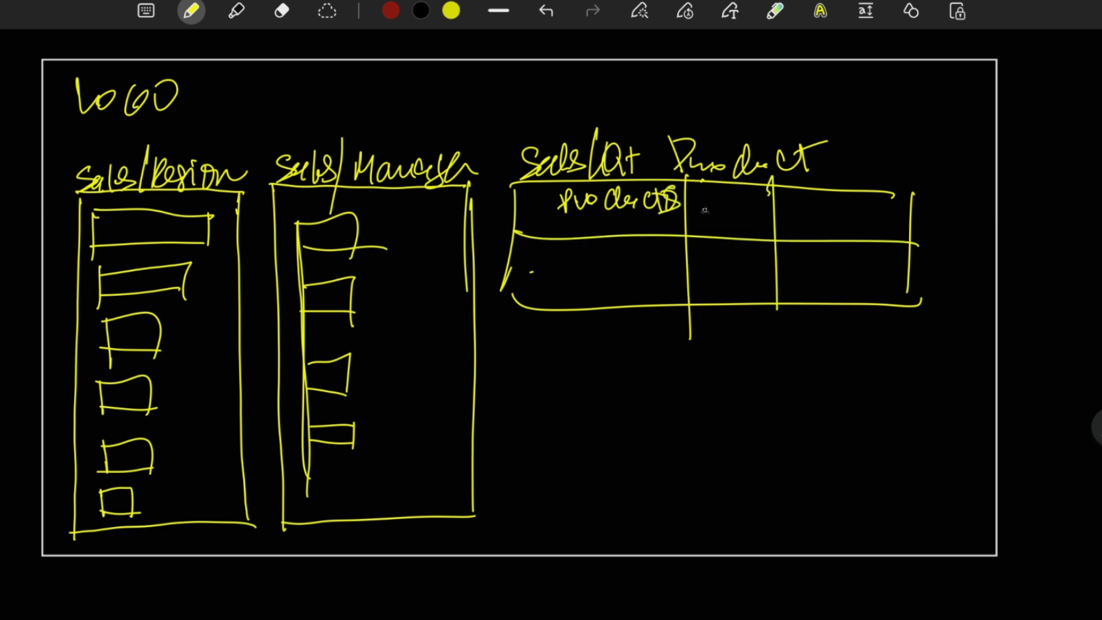
Label the second and third table columns "SA" and "QTY".
left_click_drag(708, 205, 698, 228)
mouse_move(715, 227)
left_mouse_down()
mouse_move(721, 202)
mouse_move(733, 226)
left_mouse_up()
left_click_drag(717, 217, 734, 214)
left_click_drag(818, 196, 810, 202)
mouse_move(814, 220)
left_mouse_down()
mouse_move(827, 233)
mouse_move(854, 204)
left_mouse_up()
left_click_drag(840, 207, 839, 233)
mouse_move(854, 200)
left_mouse_down()
mouse_move(858, 232)
mouse_move(855, 214)
left_mouse_up()
left_click_drag(841, 213, 856, 205)
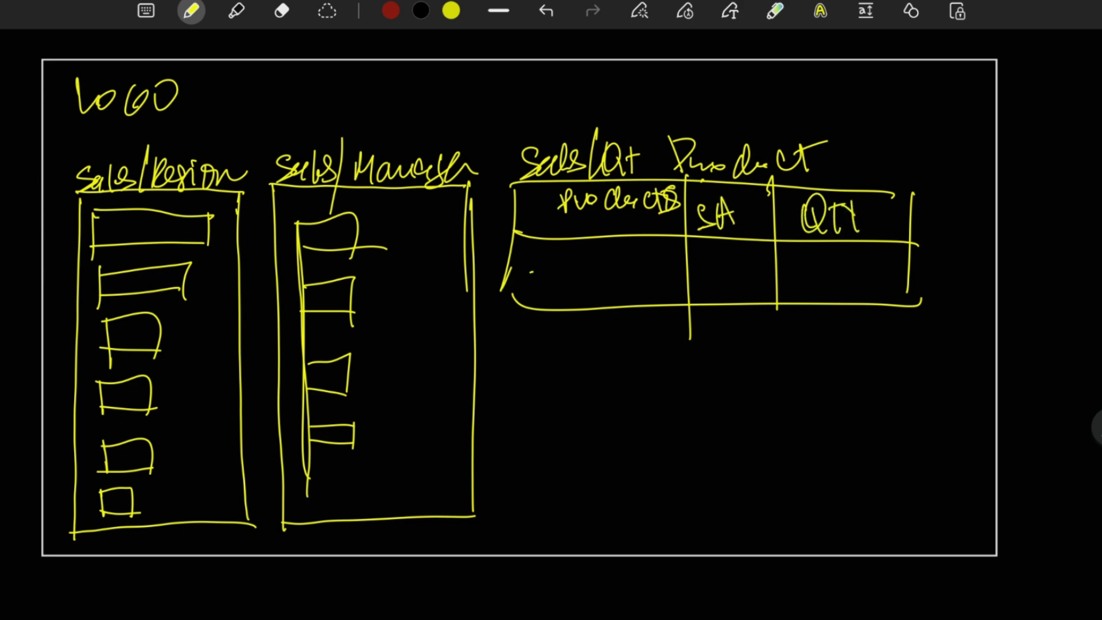
Draw a large panel below the product table and label it "MAP" with an underline.
left_click_drag(512, 341, 520, 531)
mouse_move(527, 336)
left_mouse_down()
mouse_move(615, 339)
mouse_move(948, 542)
left_mouse_up()
left_click_drag(527, 515, 973, 514)
left_click_drag(531, 378, 568, 378)
mouse_move(574, 355)
left_mouse_down()
mouse_move(577, 376)
mouse_move(603, 373)
left_mouse_up()
left_click_drag(542, 394, 638, 386)
Write "SA/Region" and "Country" inside the map panel.
mouse_move(694, 344)
left_mouse_down()
mouse_move(677, 366)
mouse_move(719, 367)
mouse_move(715, 354)
left_mouse_up()
mouse_move(730, 372)
left_mouse_down()
mouse_move(764, 329)
mouse_move(779, 369)
mouse_move(803, 352)
mouse_move(832, 367)
mouse_move(875, 348)
left_mouse_up()
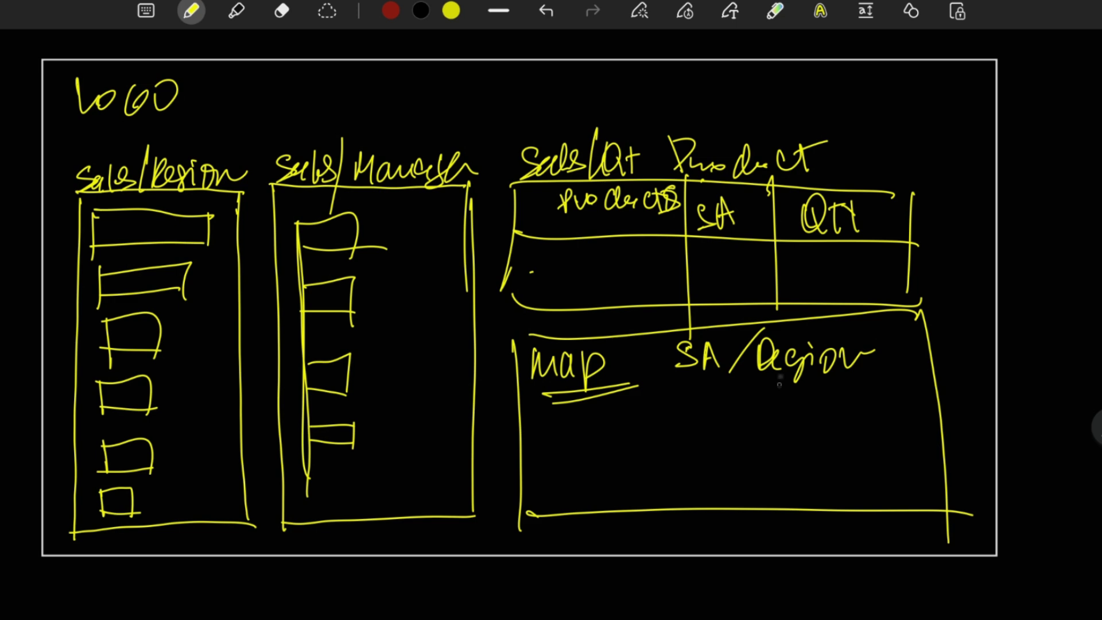
mouse_move(747, 400)
left_mouse_down()
mouse_move(746, 431)
mouse_move(828, 401)
mouse_move(864, 409)
mouse_move(872, 439)
left_mouse_up()
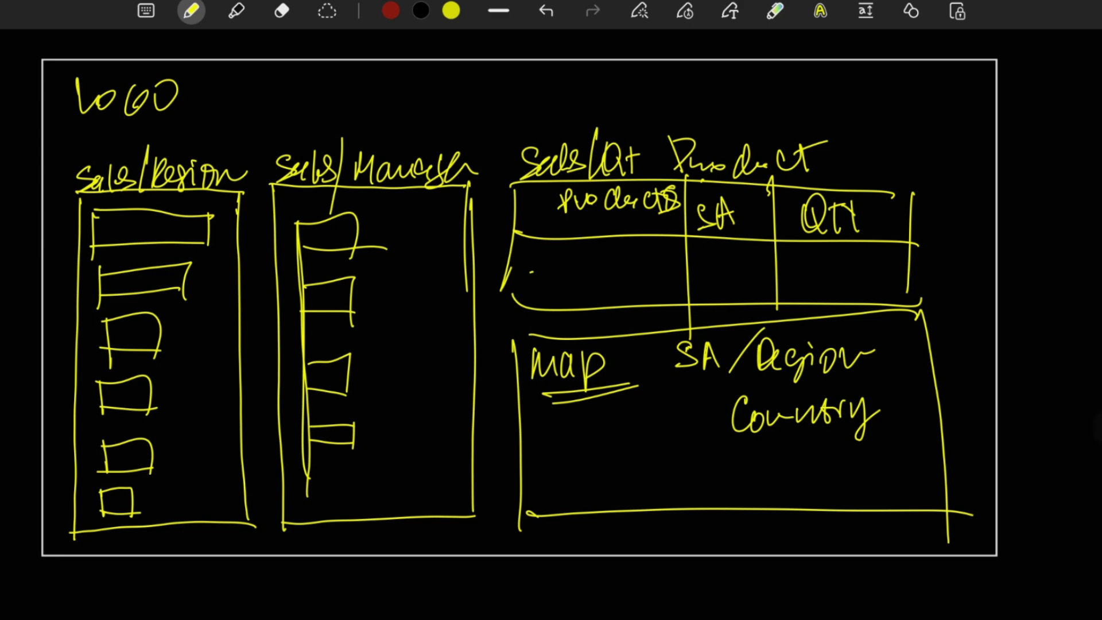
Sketch a "time" slider and underlined "Products", "Region" and "Country" filters along the header beside the logo.
mouse_move(298, 99)
left_mouse_down()
mouse_move(290, 112)
mouse_move(436, 102)
mouse_move(430, 118)
left_mouse_up()
mouse_move(321, 74)
left_mouse_down()
mouse_move(385, 94)
mouse_move(415, 87)
left_mouse_up()
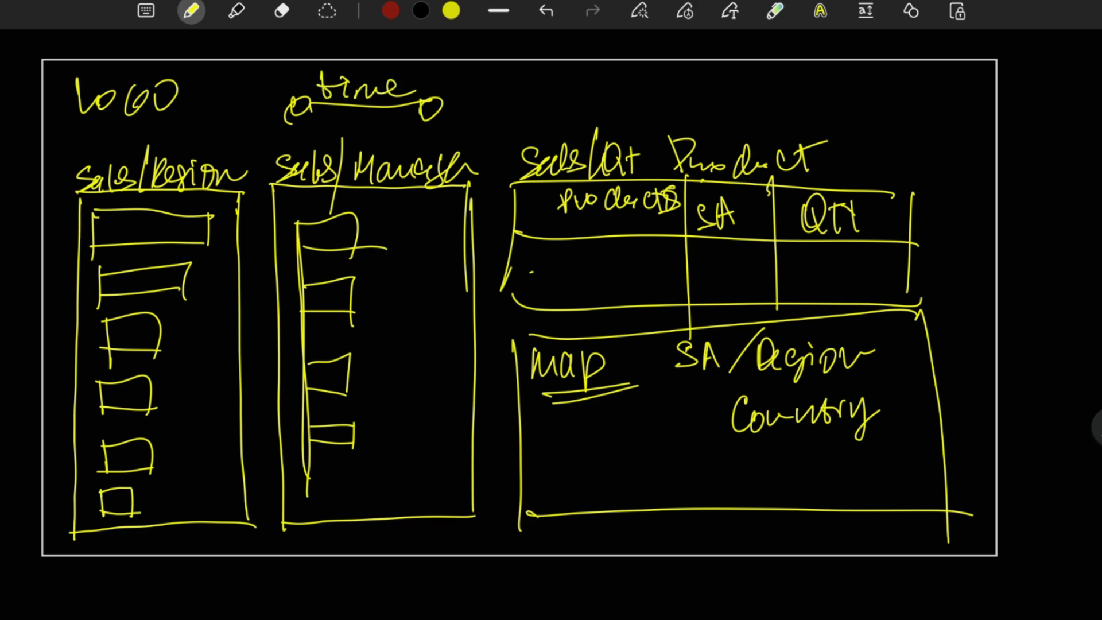
mouse_move(500, 115)
left_mouse_down()
mouse_move(707, 112)
mouse_move(523, 95)
mouse_move(641, 108)
left_mouse_up()
mouse_move(710, 100)
left_mouse_down()
mouse_move(714, 83)
mouse_move(733, 96)
mouse_move(970, 100)
left_mouse_up()
mouse_move(864, 80)
left_mouse_down()
mouse_move(875, 97)
mouse_move(929, 86)
mouse_move(970, 99)
left_mouse_up()
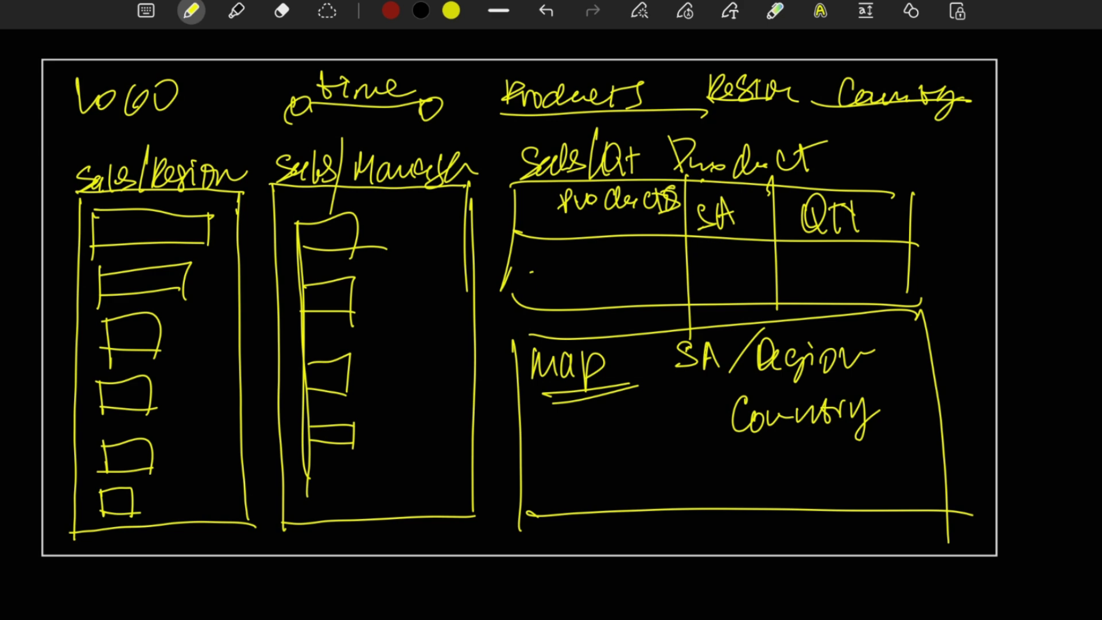
Handwrite a numbered list of notes below the dashboard frame, starting with item 1.
scroll(551, 309, "down", 10)
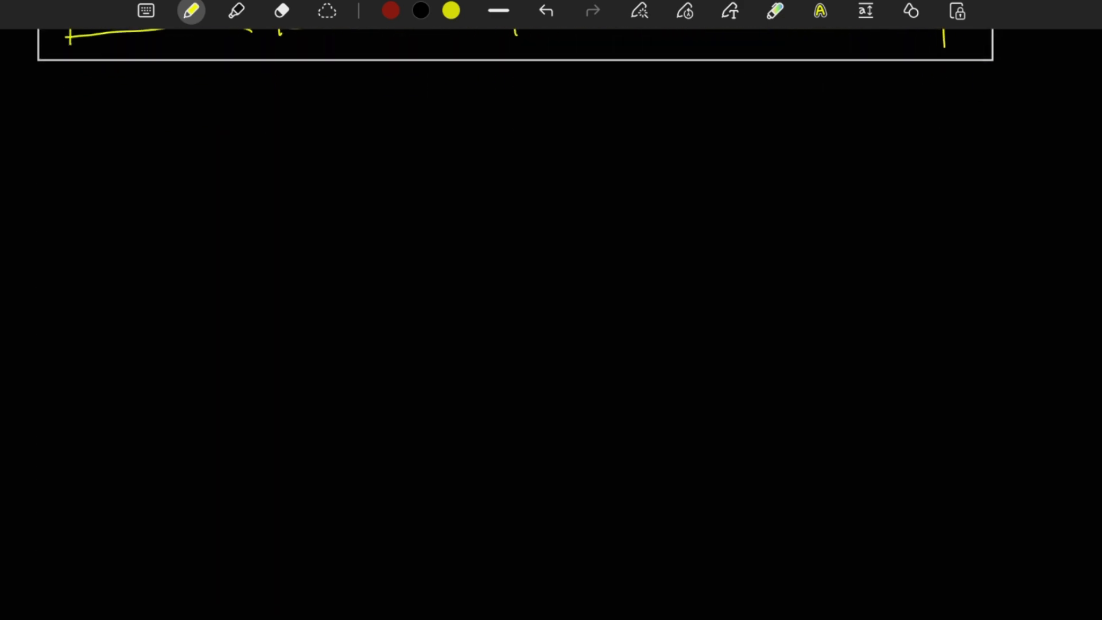
left_click_drag(84, 157, 93, 176)
left_click_drag(113, 158, 149, 152)
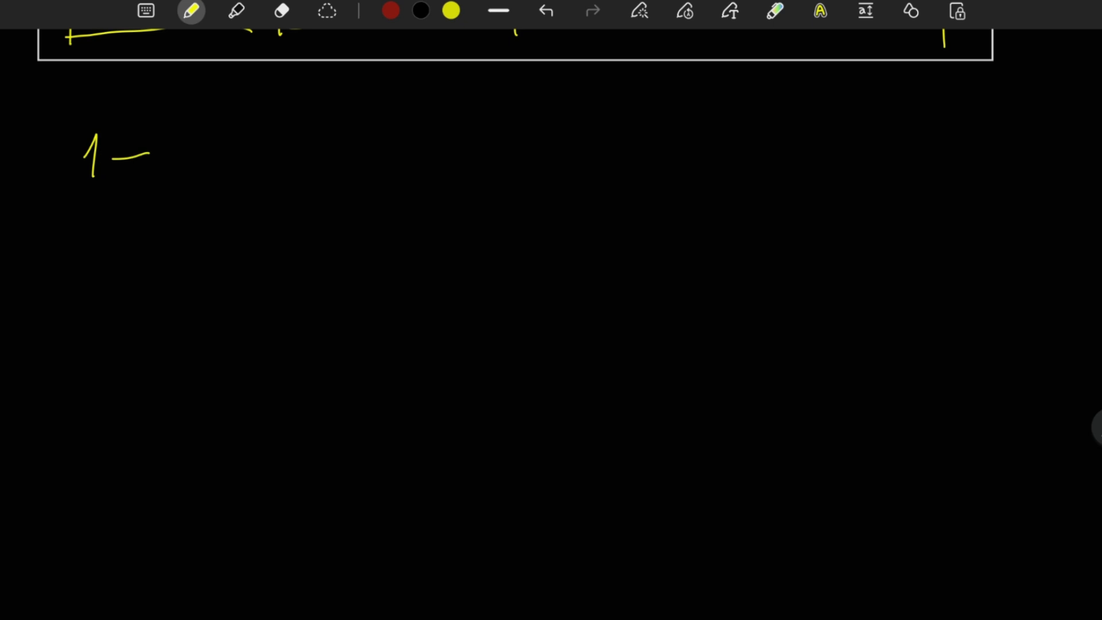
mouse_move(216, 136)
left_mouse_down()
mouse_move(195, 171)
mouse_move(304, 156)
left_mouse_up()
mouse_move(330, 147)
left_mouse_down()
mouse_move(321, 178)
mouse_move(349, 161)
left_mouse_up()
left_click_drag(331, 159, 405, 157)
mouse_move(434, 138)
left_mouse_down()
mouse_move(440, 166)
mouse_move(494, 161)
left_mouse_up()
left_click_drag(478, 144, 539, 131)
mouse_move(90, 228)
left_mouse_down()
mouse_move(85, 254)
mouse_move(131, 243)
left_mouse_up()
left_click_drag(122, 235, 150, 233)
left_click_drag(245, 213, 252, 245)
left_click_drag(361, 195, 367, 235)
left_click_drag(373, 215, 384, 241)
mouse_move(397, 201)
left_mouse_down()
mouse_move(397, 232)
mouse_move(405, 223)
left_mouse_up()
left_click_drag(416, 217, 455, 215)
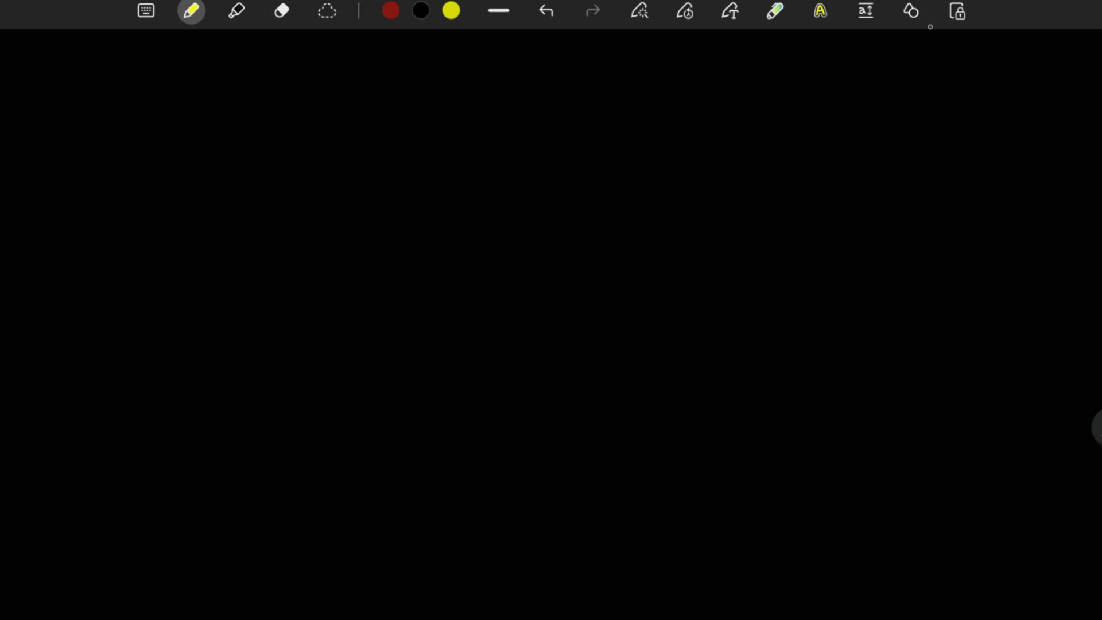
With shape recognition, draw a large rectangular frame in the empty area and split it with a straight horizontal line.
left_click(911, 11)
mouse_move(27, 64)
left_mouse_down()
mouse_move(47, 565)
mouse_move(812, 525)
mouse_move(999, 227)
mouse_move(612, 64)
mouse_move(36, 58)
left_mouse_up()
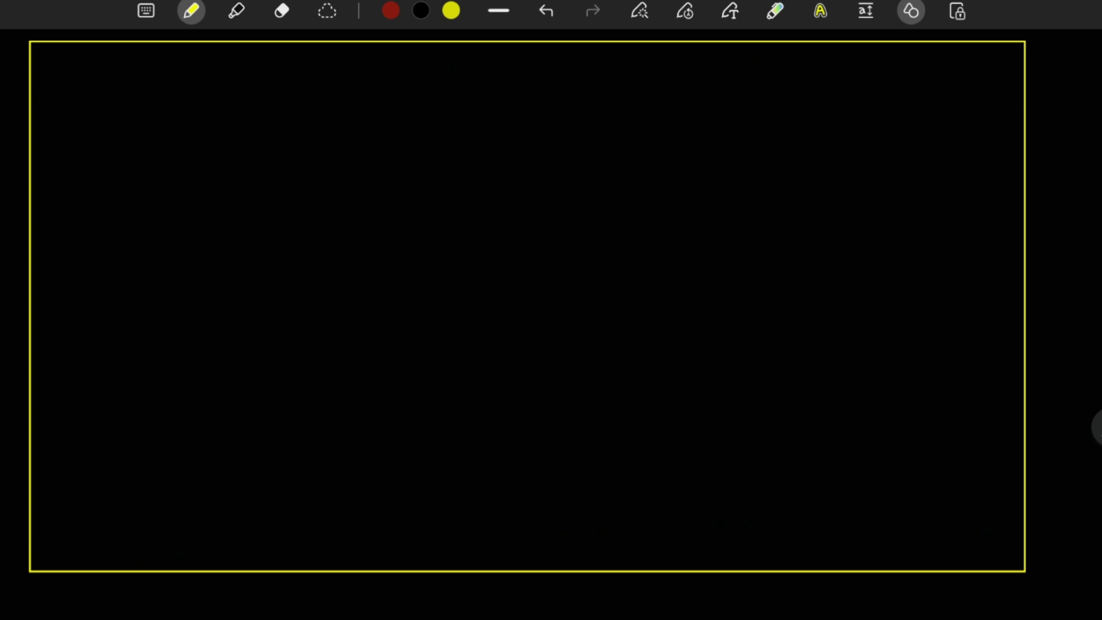
mouse_move(33, 284)
left_mouse_down()
mouse_move(386, 256)
mouse_move(1018, 268)
left_mouse_up()
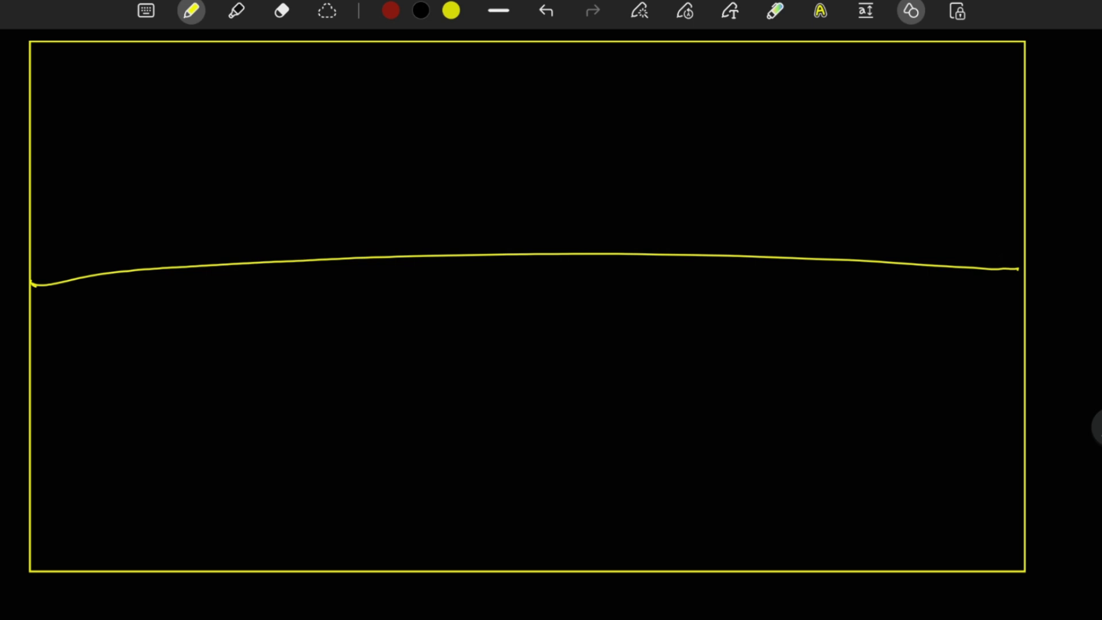
left_click(911, 11)
Set the pen colour to turquoise and write "Dark Part" in the upper corner of the new frame.
left_click(191, 11)
left_click(170, 301)
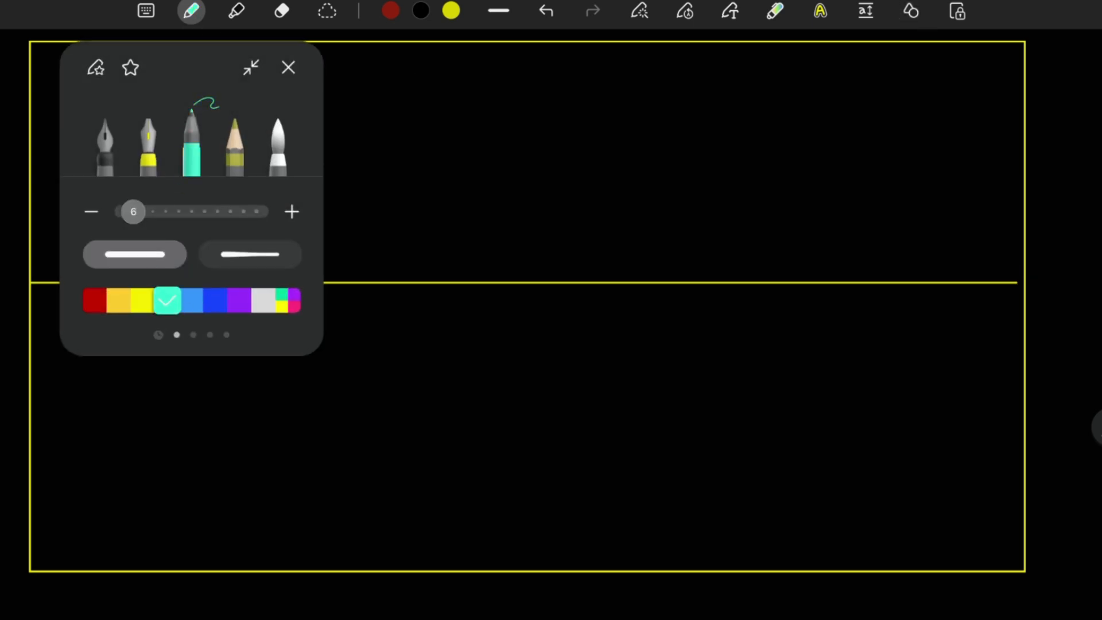
left_click(288, 68)
left_click_drag(830, 54, 824, 73)
mouse_move(846, 63)
left_mouse_down()
mouse_move(853, 71)
mouse_move(862, 62)
left_mouse_up()
left_click_drag(865, 57, 865, 71)
mouse_move(878, 57)
left_mouse_down()
mouse_move(877, 72)
mouse_move(907, 68)
left_mouse_up()
mouse_move(920, 63)
left_mouse_down()
mouse_move(927, 73)
mouse_move(936, 61)
left_mouse_up()
left_click_drag(950, 57, 955, 75)
left_click_drag(941, 59, 975, 53)
Write "Clear Par" in the lower corner of the frame.
mouse_move(827, 548)
left_mouse_down()
mouse_move(839, 562)
mouse_move(898, 533)
mouse_move(910, 557)
left_mouse_up()
left_click_drag(909, 531, 944, 554)
left_click_drag(946, 549, 963, 543)
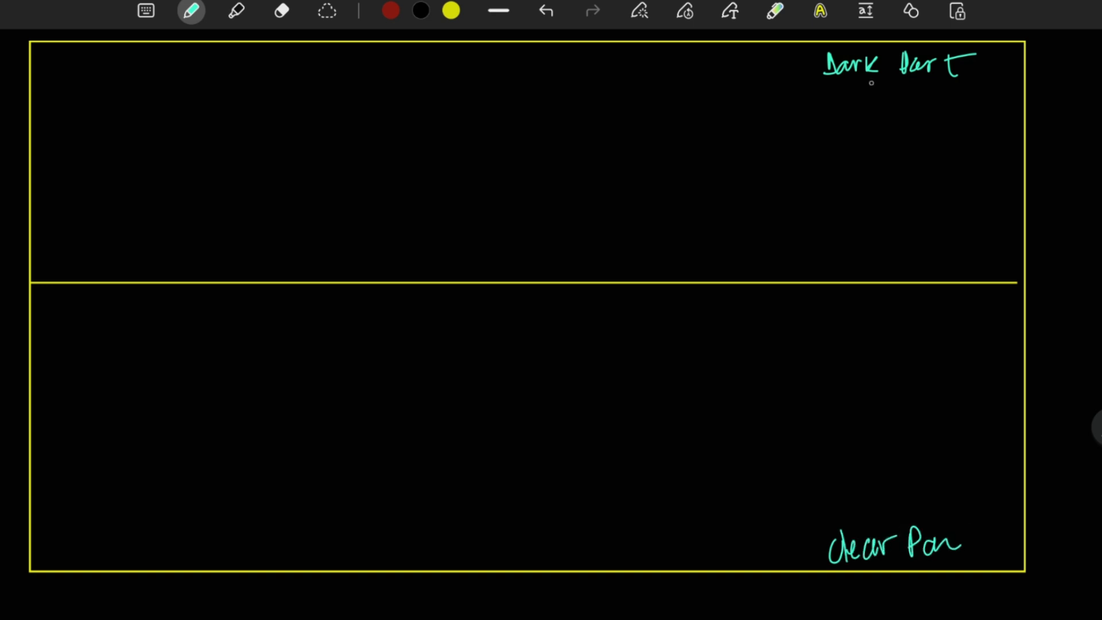
Annotate the dark part with an arrow to "Blue" and the clear part with "Blue/Gray".
left_click_drag(859, 81, 895, 104)
left_click_drag(905, 83, 910, 104)
left_click_drag(924, 95, 959, 97)
left_click_drag(955, 95, 975, 103)
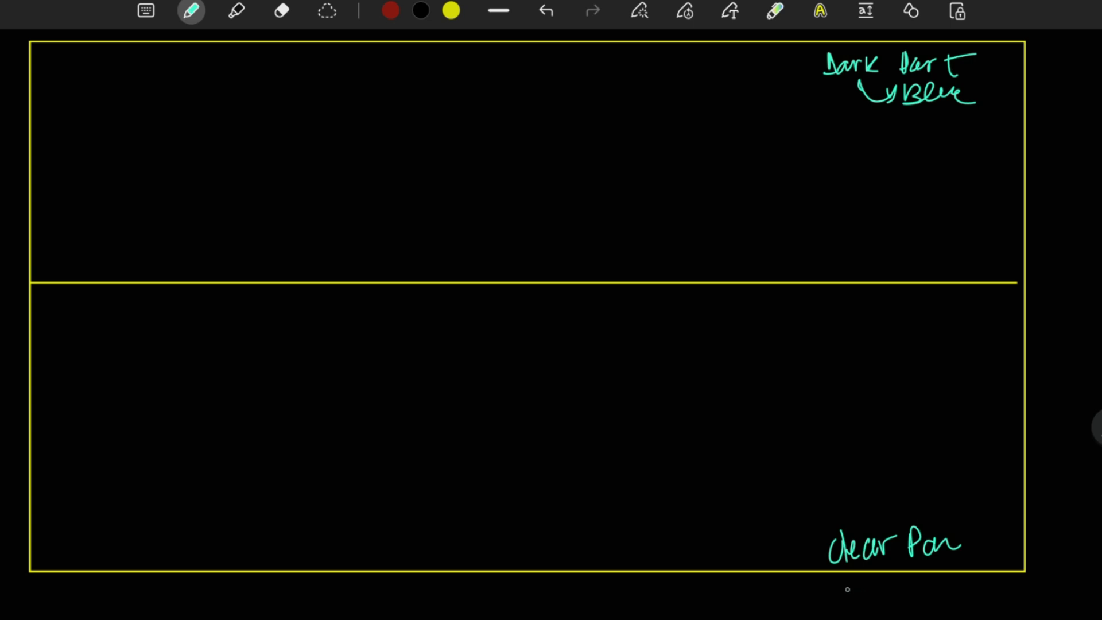
mouse_move(840, 578)
left_mouse_down()
mouse_move(863, 591)
mouse_move(913, 582)
left_mouse_up()
mouse_move(906, 601)
left_mouse_down()
mouse_move(931, 550)
mouse_move(960, 575)
mouse_move(1045, 552)
left_mouse_up()
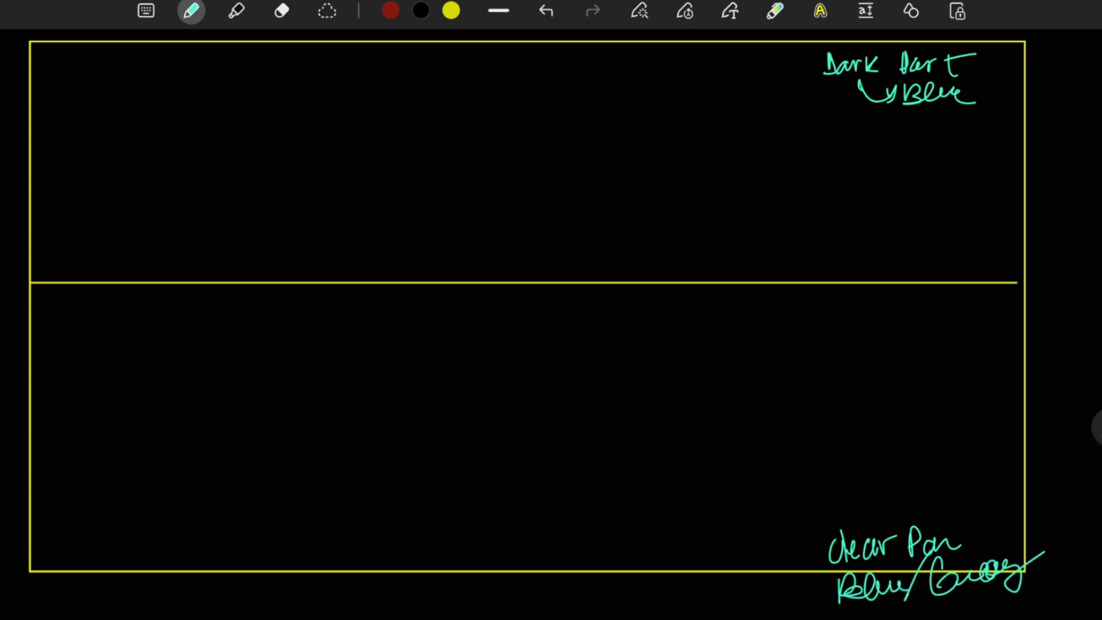
left_click(910, 11)
left_click(190, 11)
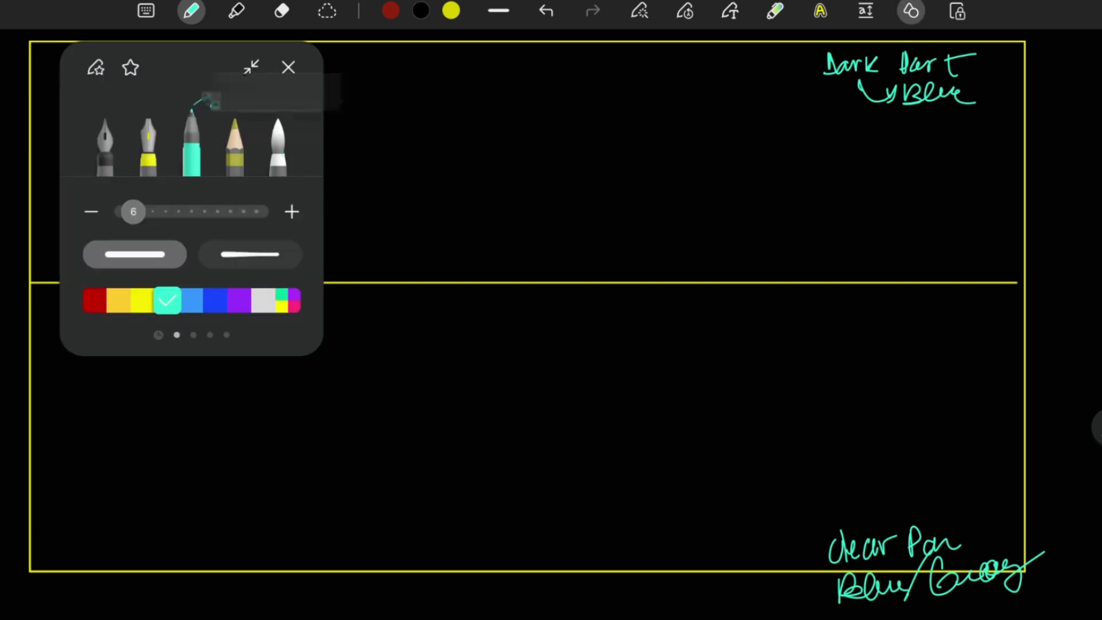
left_click(902, 14)
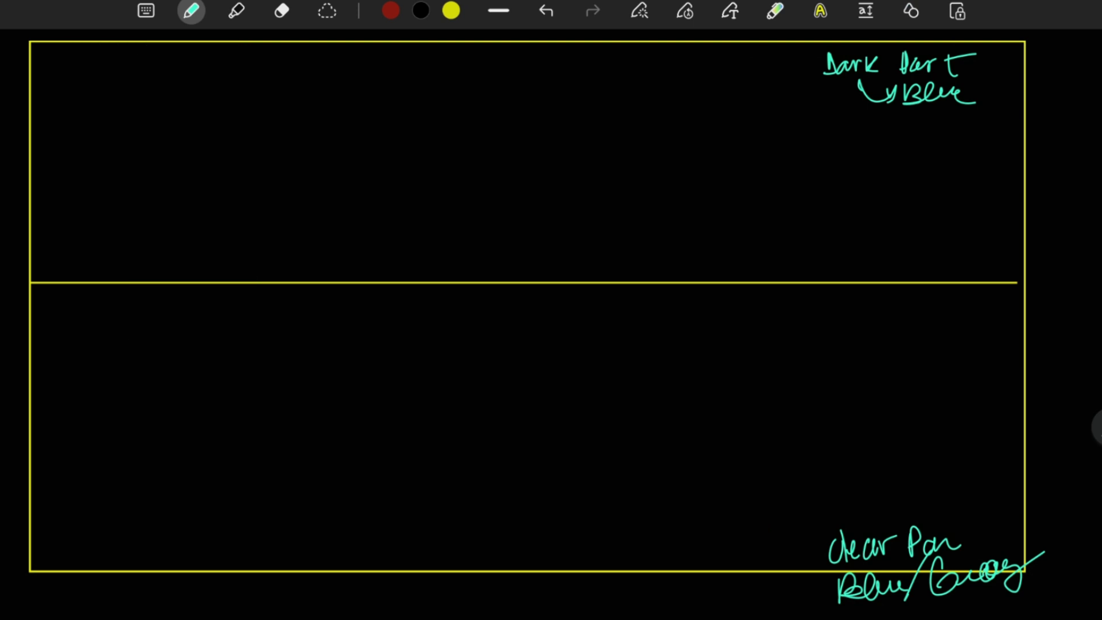
Write "LOGO" with an underline in the upper corner of the frame opposite the Dark Part note.
left_click_drag(64, 62, 71, 89)
left_click_drag(74, 75, 109, 88)
left_click_drag(133, 63, 132, 64)
left_click_drag(45, 107, 163, 96)
Set the pen to light grey and draw two tall side-by-side rectangles below the logo using shape recognition.
left_click(911, 12)
left_click(191, 11)
left_click(262, 300)
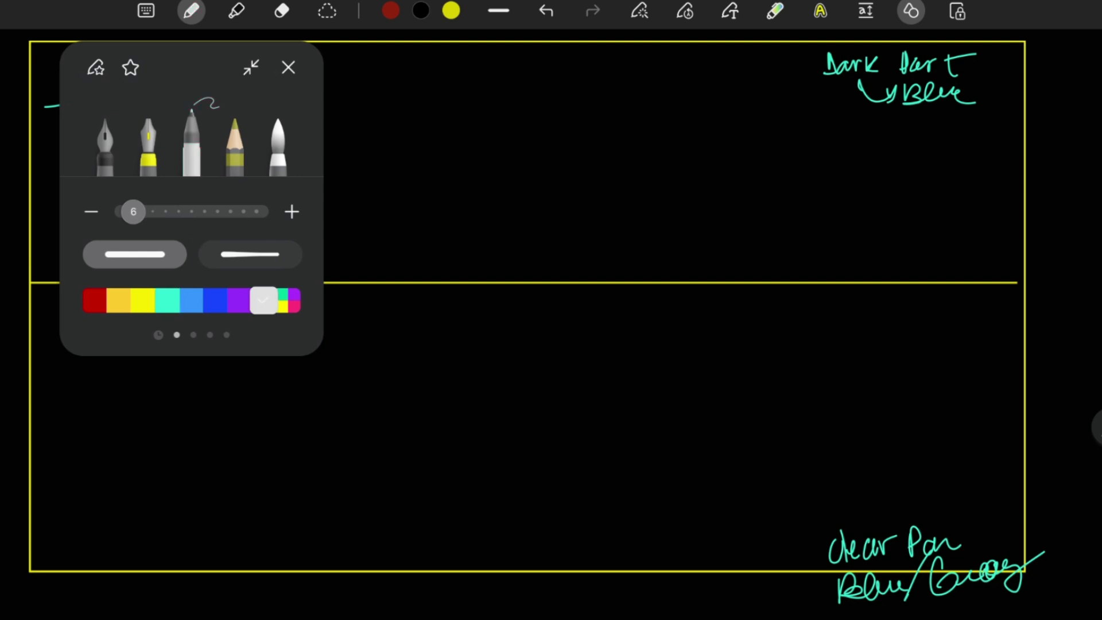
mouse_move(69, 179)
left_mouse_down()
mouse_move(76, 542)
mouse_move(304, 495)
mouse_move(174, 173)
mouse_move(68, 172)
left_mouse_up()
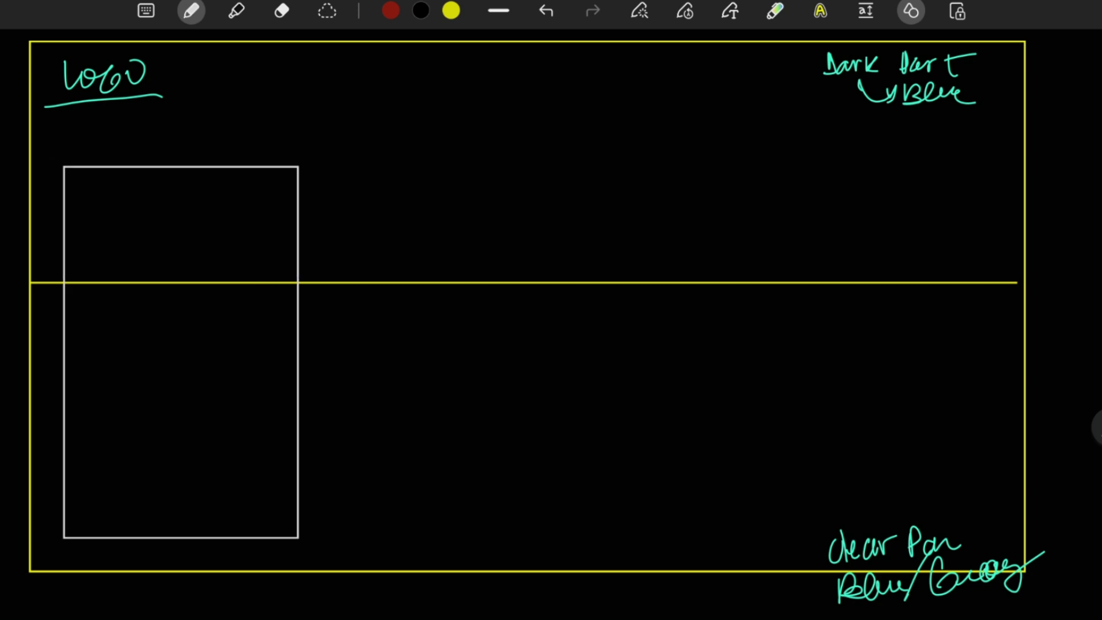
mouse_move(322, 172)
left_mouse_down()
mouse_move(321, 541)
mouse_move(539, 505)
mouse_move(508, 219)
mouse_move(407, 172)
mouse_move(303, 163)
left_mouse_up()
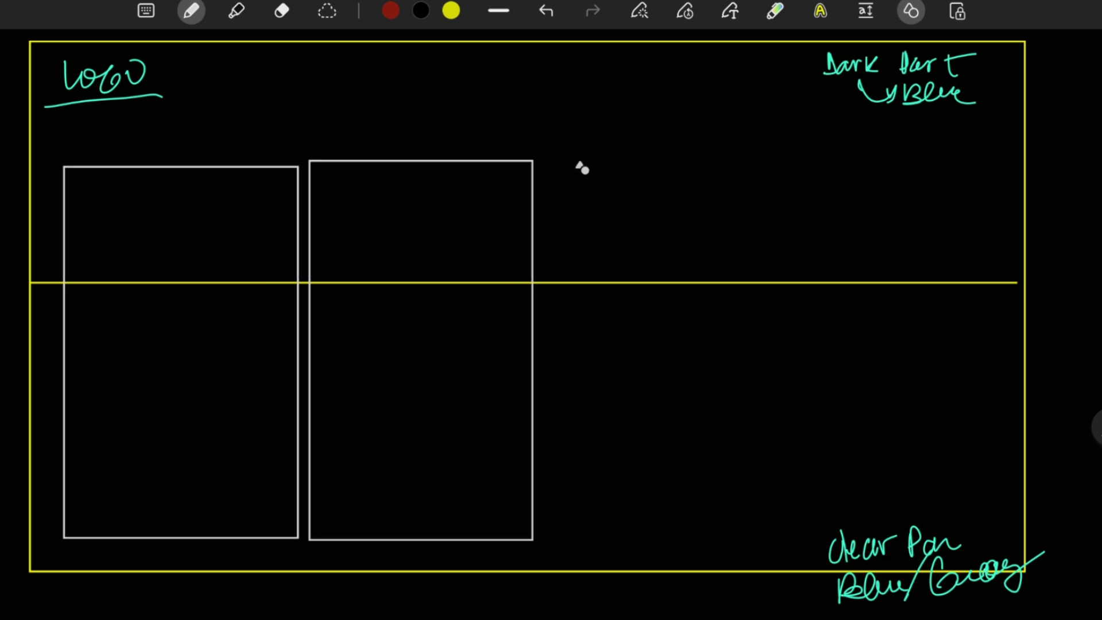
Draw two wide stacked rectangles beside the tall ones and a narrow box in the header next to the logo.
mouse_move(563, 154)
left_mouse_down()
mouse_move(744, 320)
mouse_move(959, 172)
mouse_move(566, 150)
left_mouse_up()
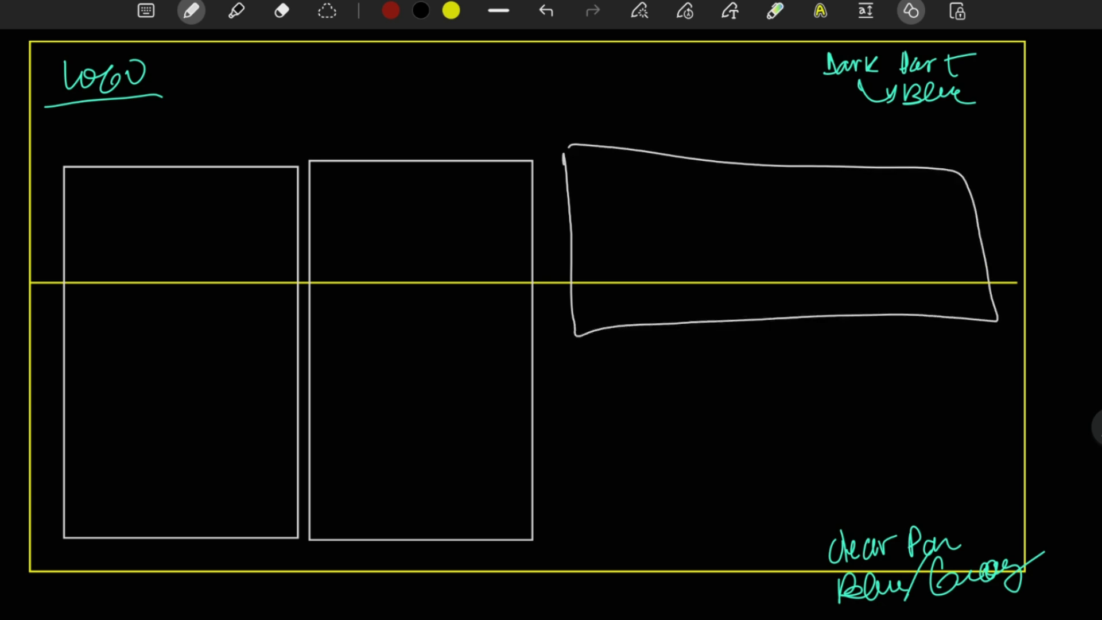
mouse_move(573, 371)
left_mouse_down()
mouse_move(581, 537)
mouse_move(743, 523)
mouse_move(974, 531)
mouse_move(980, 430)
mouse_move(864, 372)
mouse_move(571, 368)
left_mouse_up()
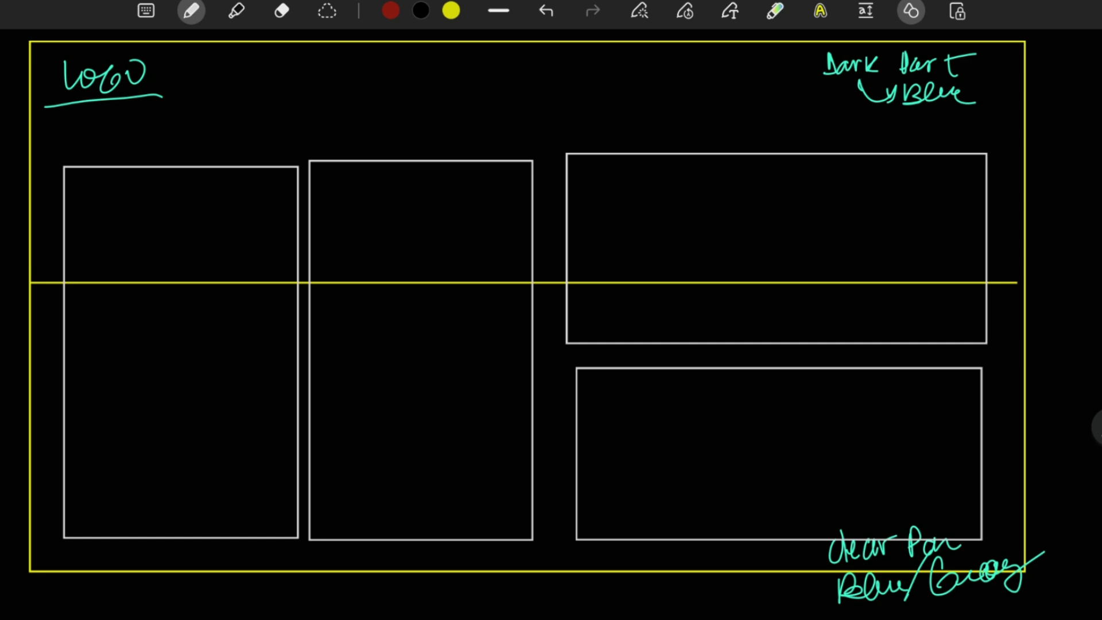
mouse_move(210, 84)
left_mouse_down()
mouse_move(270, 111)
mouse_move(232, 86)
left_mouse_up()
mouse_move(483, 73)
left_mouse_down()
mouse_move(542, 70)
mouse_move(484, 75)
left_mouse_up()
mouse_move(629, 71)
left_mouse_down()
mouse_move(657, 73)
mouse_move(707, 111)
mouse_move(787, 98)
mouse_move(845, 111)
left_mouse_up()
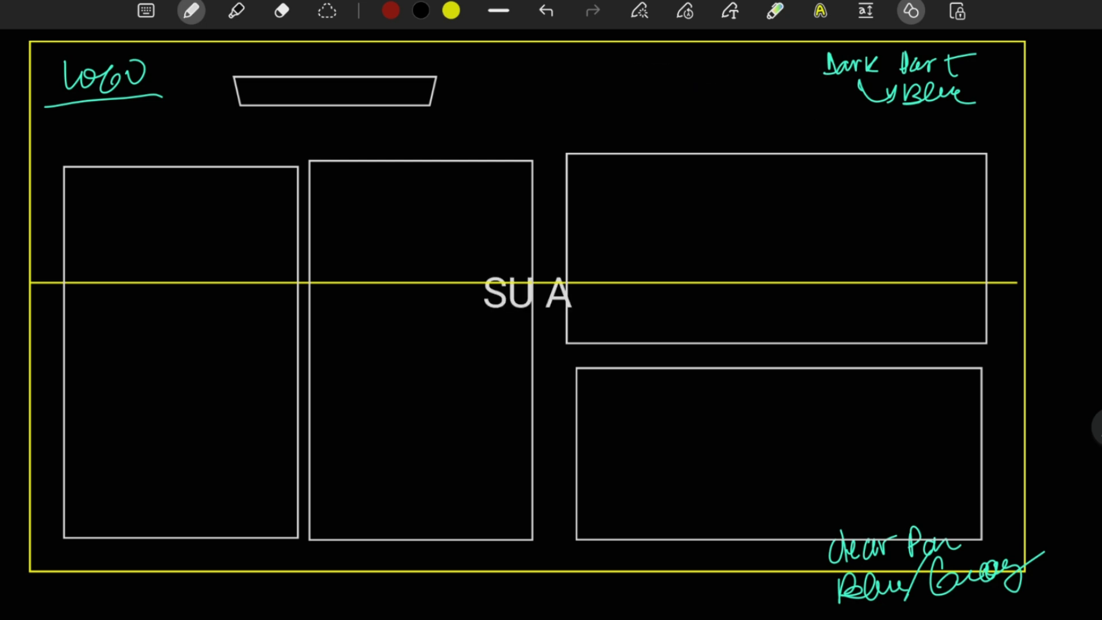
left_click(546, 11)
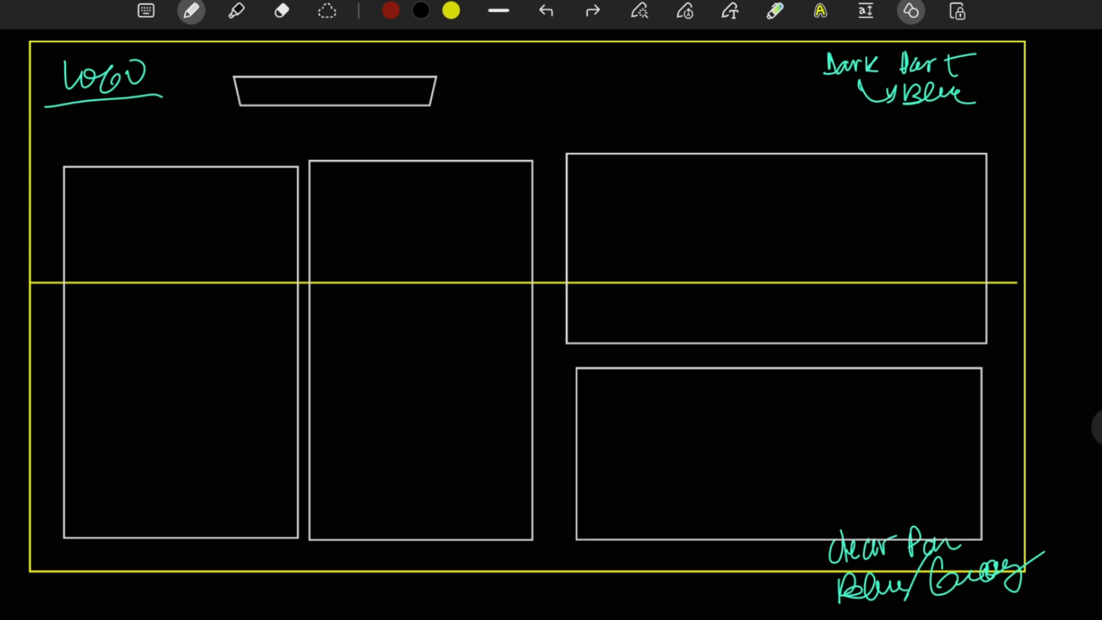
left_click(911, 11)
left_click(911, 11)
Draw two more small boxes in the header row and turn off shape recognition.
mouse_move(478, 82)
left_mouse_down()
mouse_move(510, 113)
mouse_move(475, 87)
left_mouse_up()
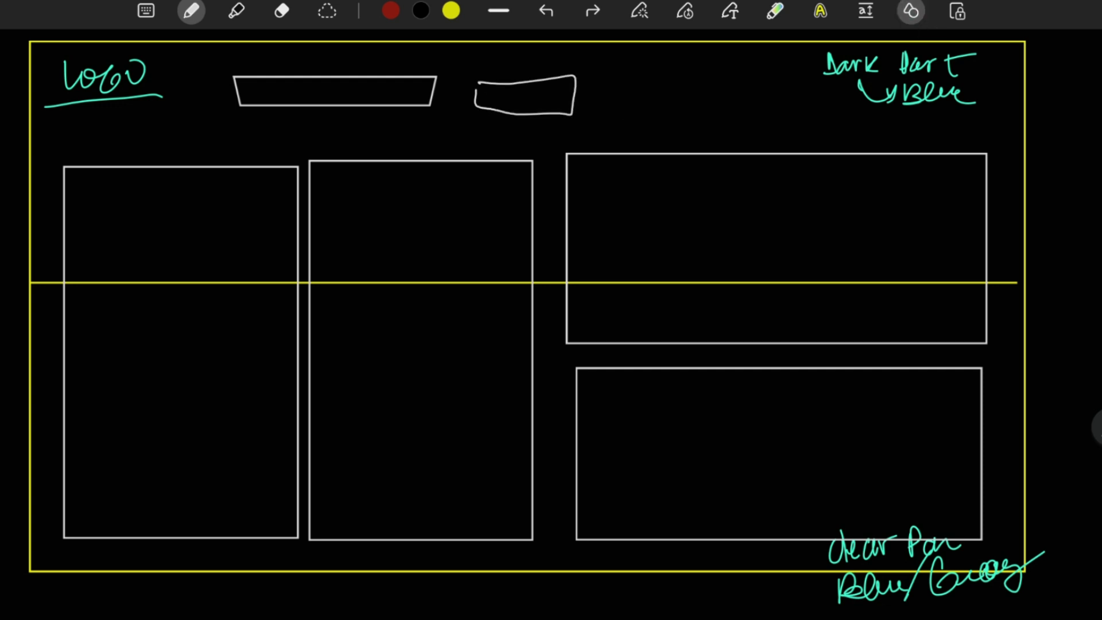
mouse_move(639, 76)
left_mouse_down()
mouse_move(731, 109)
mouse_move(626, 108)
left_mouse_up()
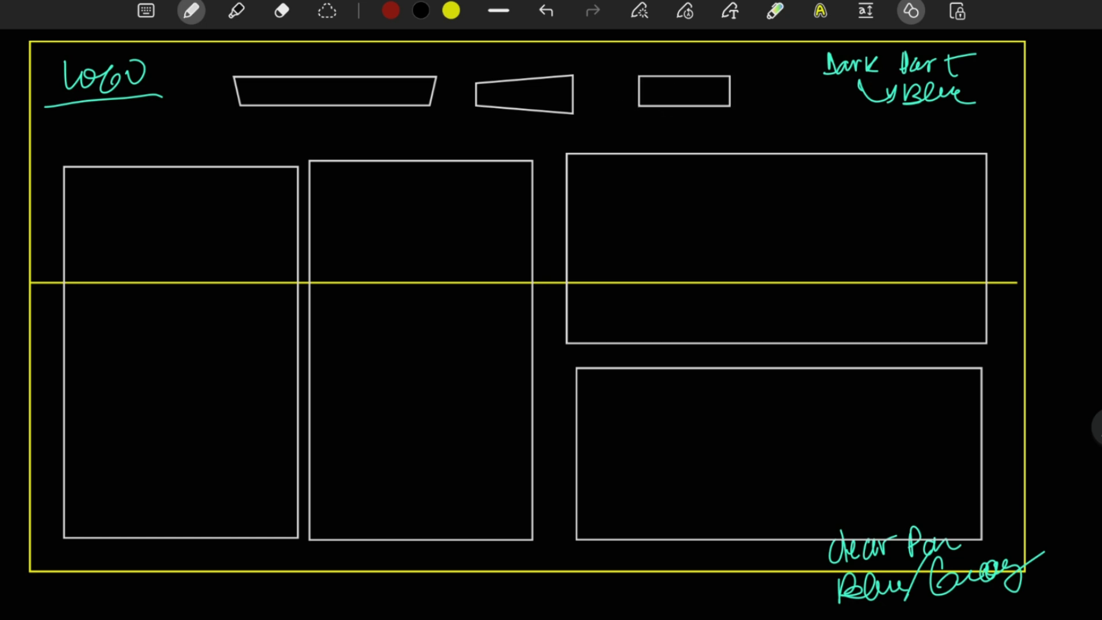
scroll(551, 310, "down", 1)
left_click(911, 11)
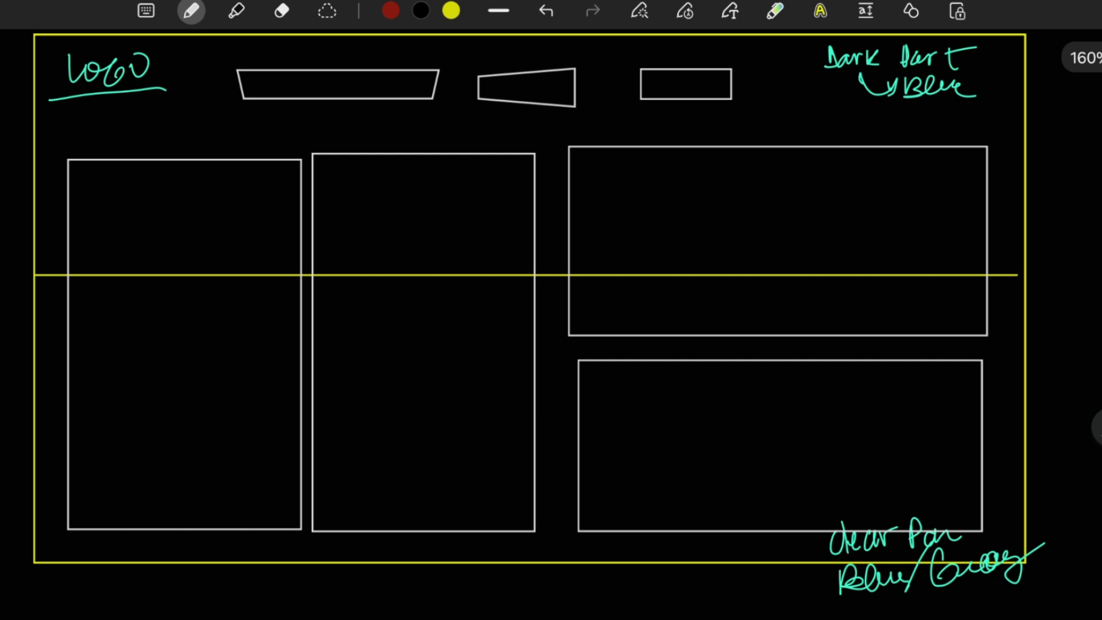
scroll(551, 310, "up", 10)
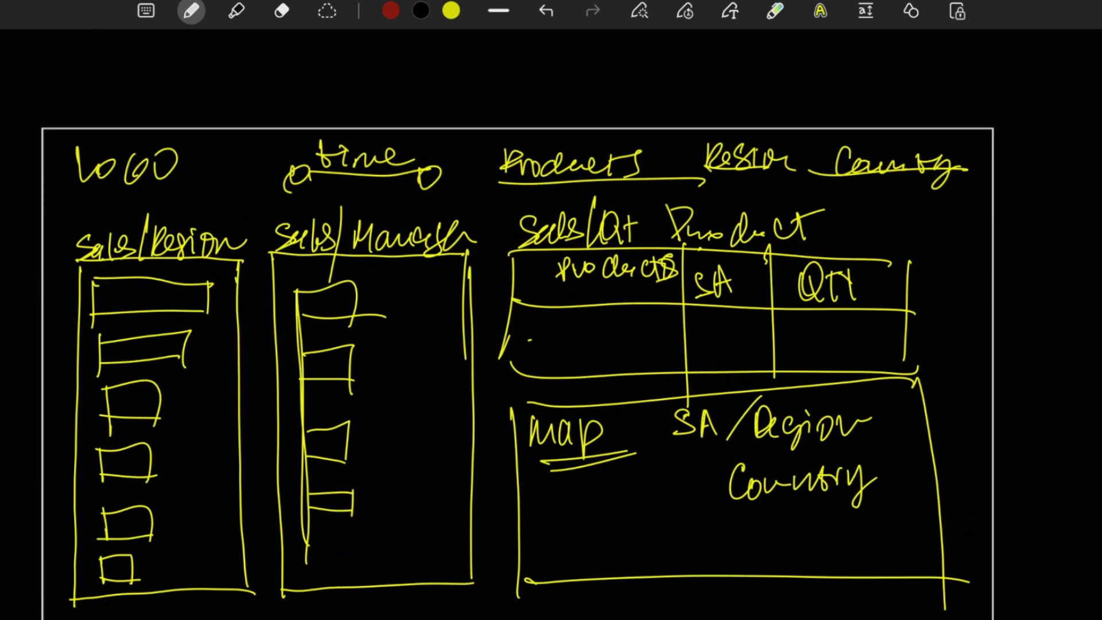
Draw a light grey arrow pointing at the corner of the product sales and quantity table in the first sketch.
scroll(551, 310, "down", 3)
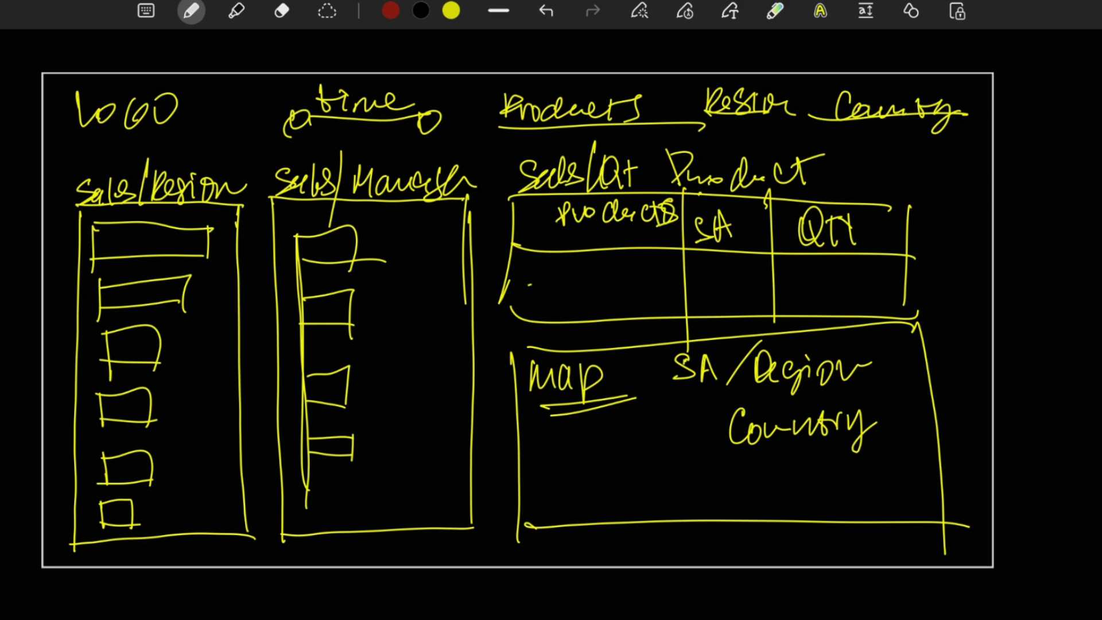
left_click_drag(943, 196, 1028, 179)
mouse_move(971, 171)
left_mouse_down()
mouse_move(957, 217)
mouse_move(930, 187)
mouse_move(954, 219)
left_mouse_up()
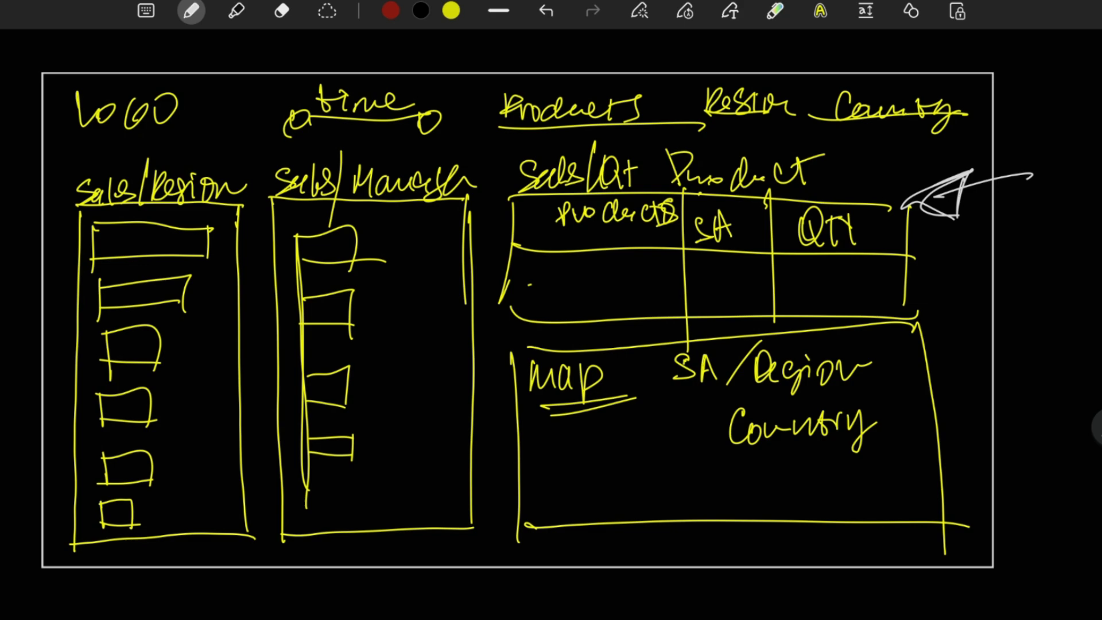
scroll(551, 322, "down", 15)
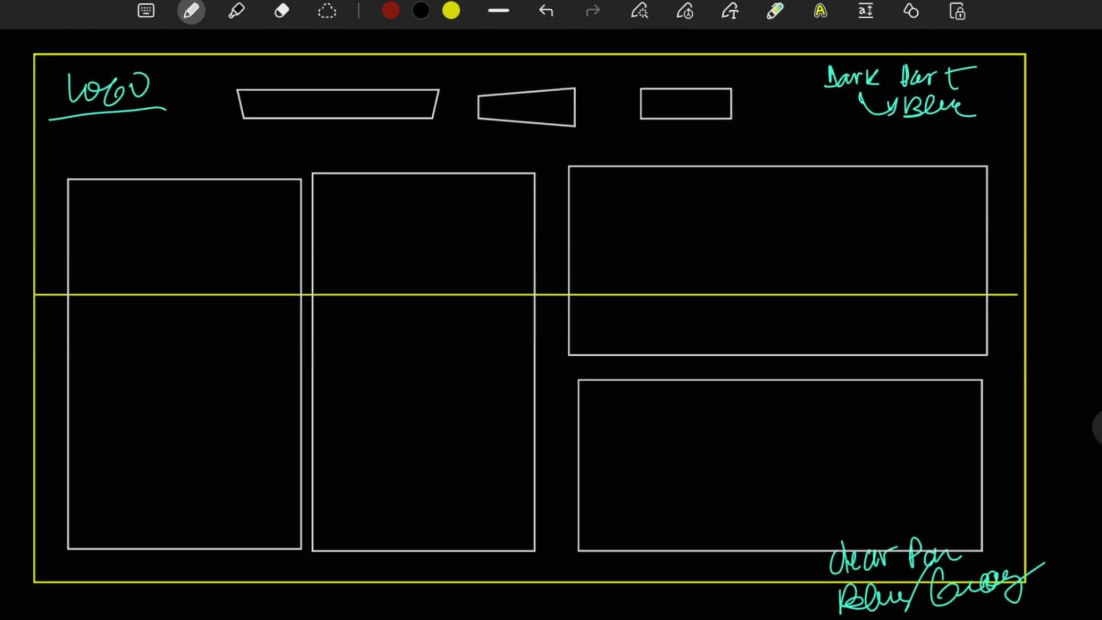
scroll(551, 322, "up", 1)
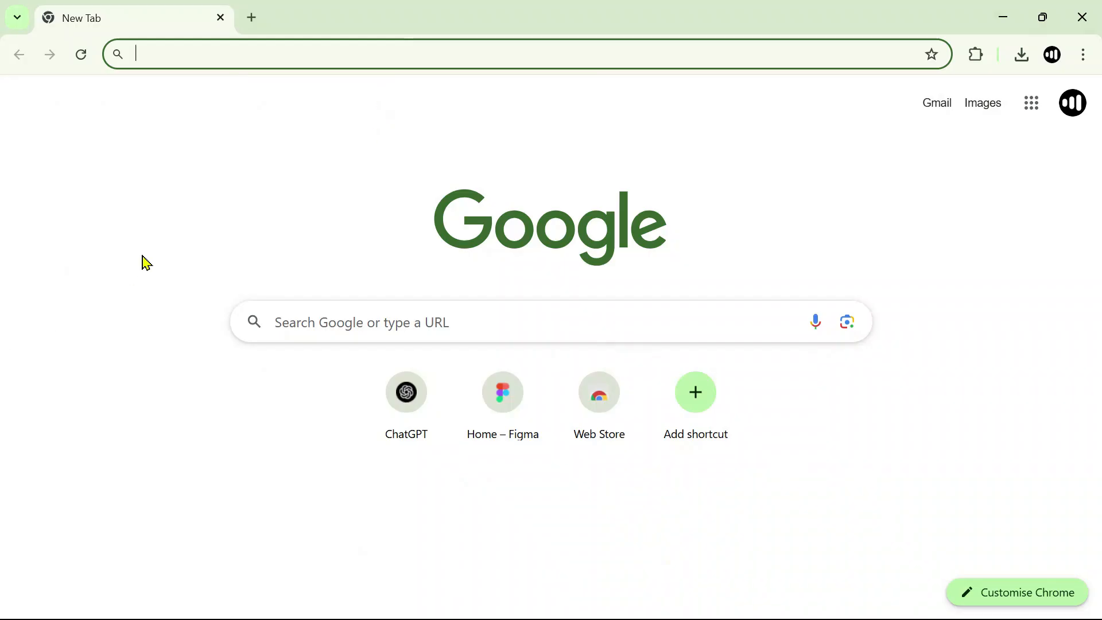
Switch to the browser, open figma.com and create a new design file in Drafts.
left_click(286, 56)
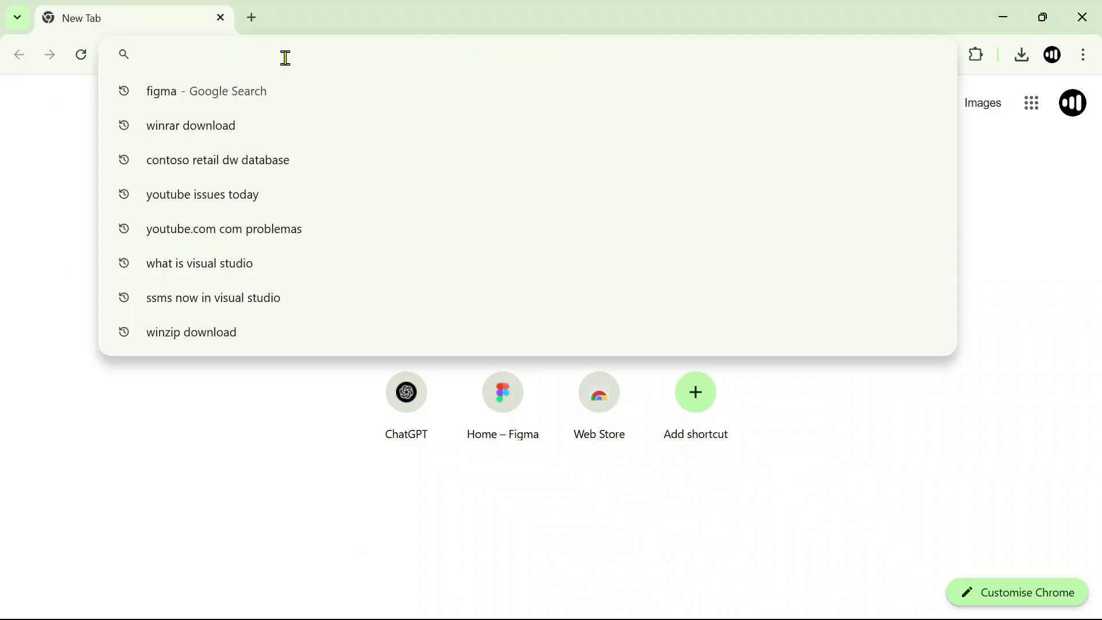
type("figma.com")
key("Return")
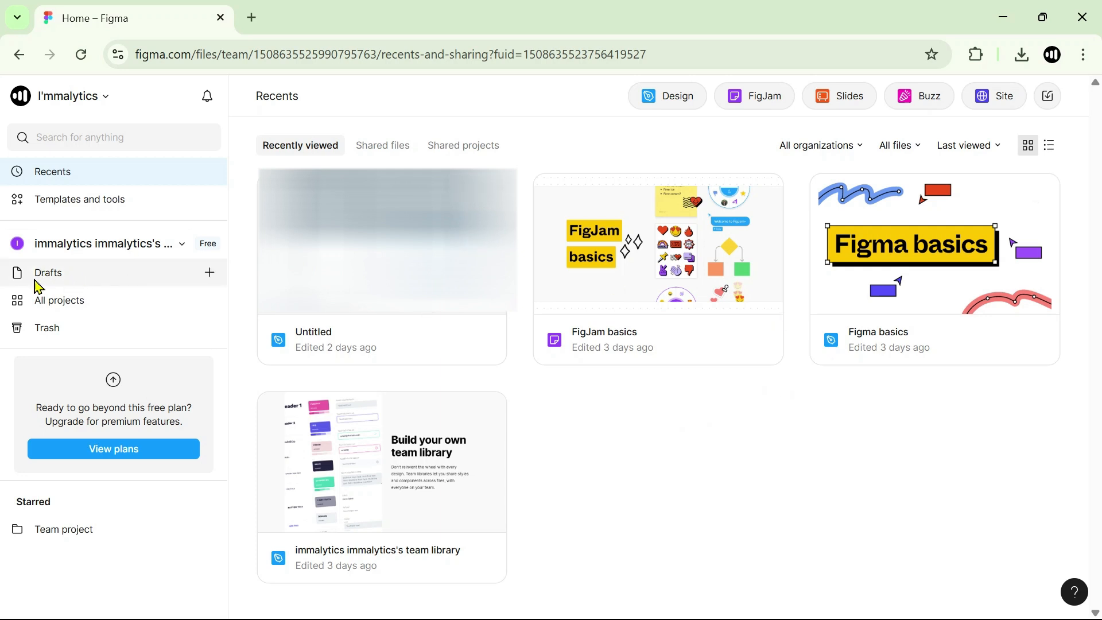
left_click(30, 288)
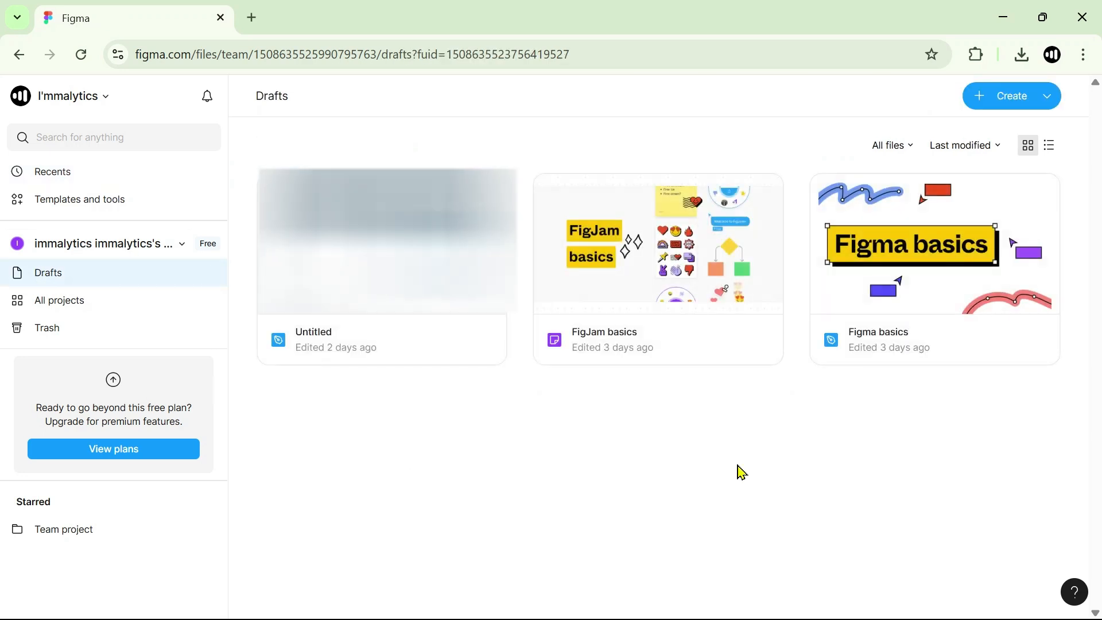
left_click(1005, 107)
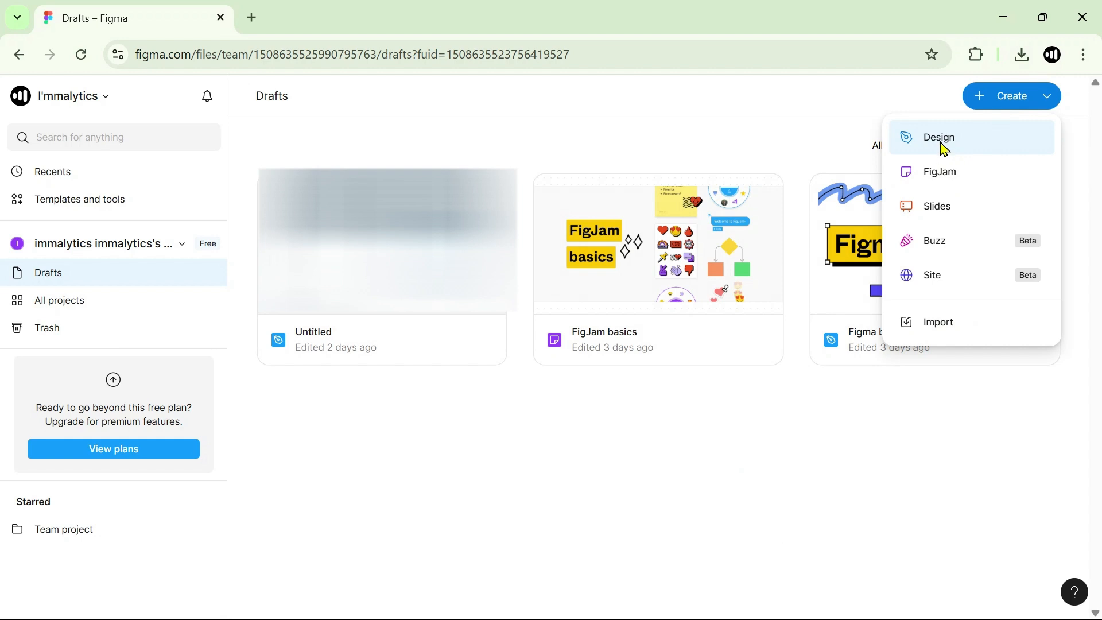
left_click(942, 151)
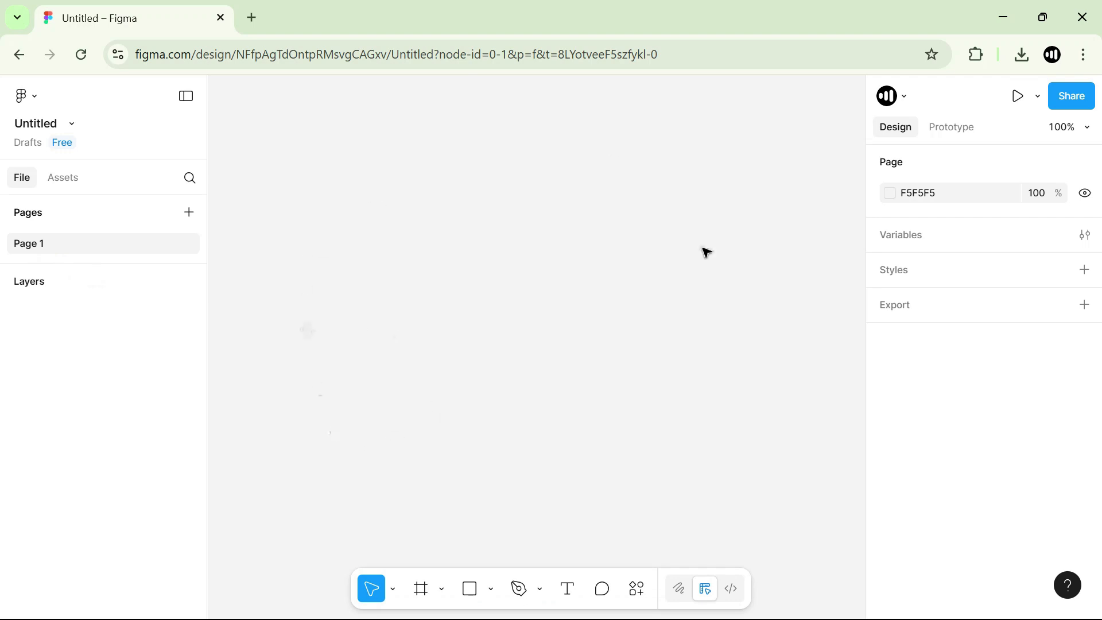
Rename the file's first page to Background1.
double_click(42, 253)
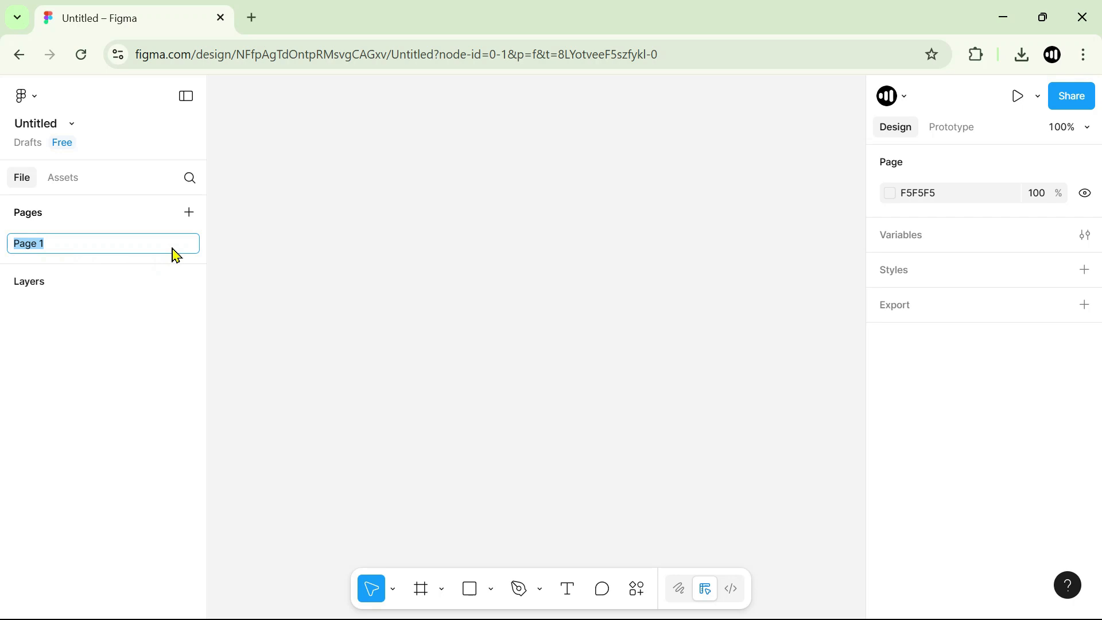
type("bA")
type("ackground")
key("Return")
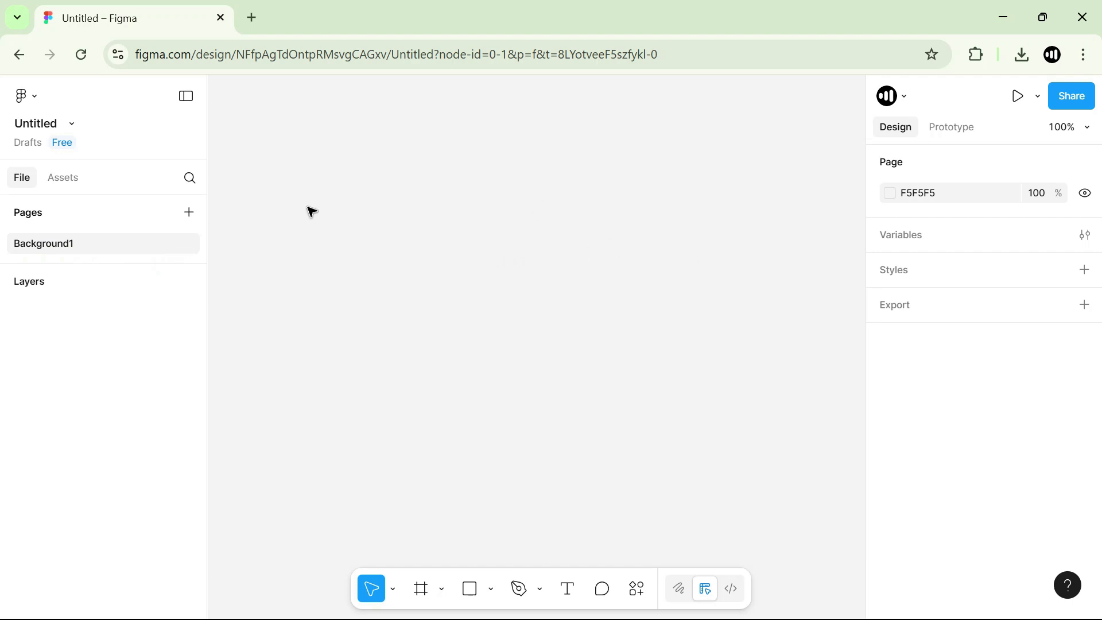
Add a frame to the page from the Slide 16:9 presentation preset, 1920 × 1080.
left_click(440, 591)
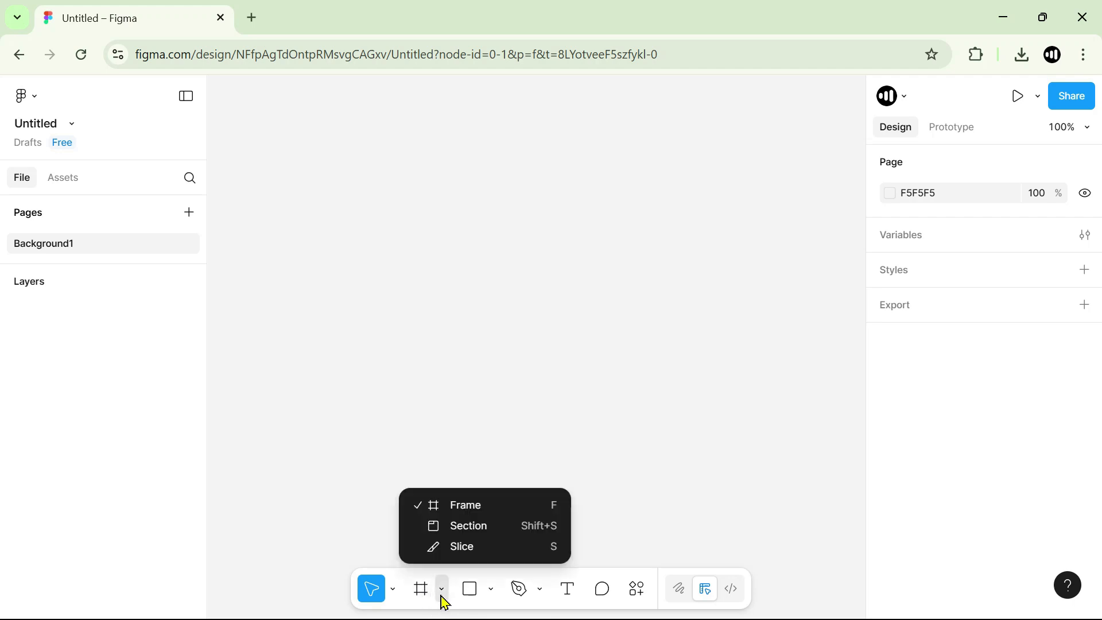
left_click(469, 512)
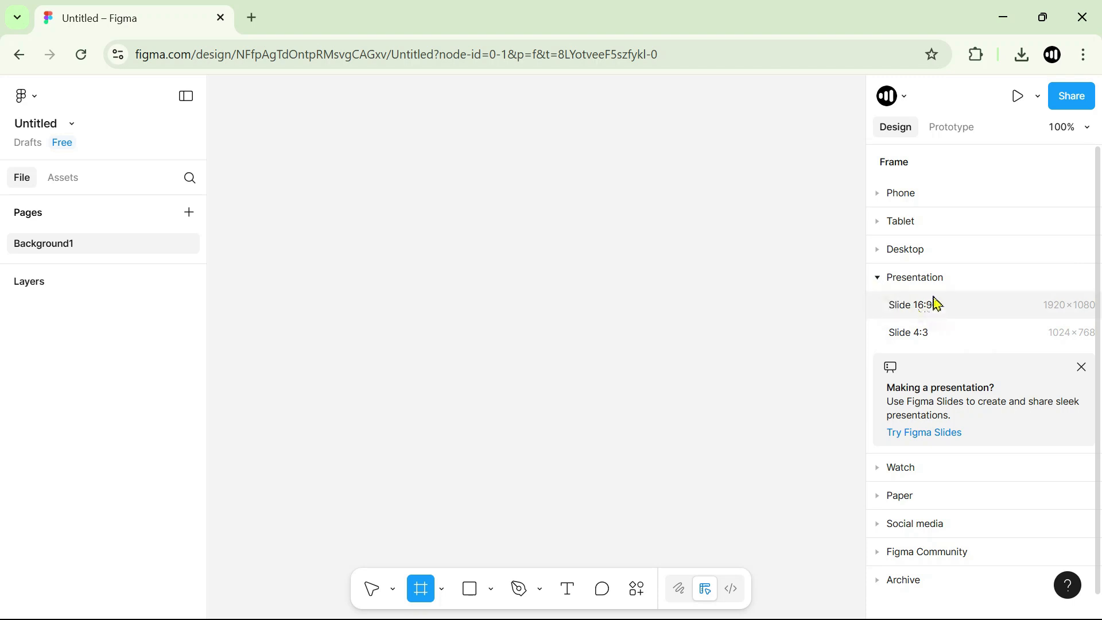
left_click(879, 196)
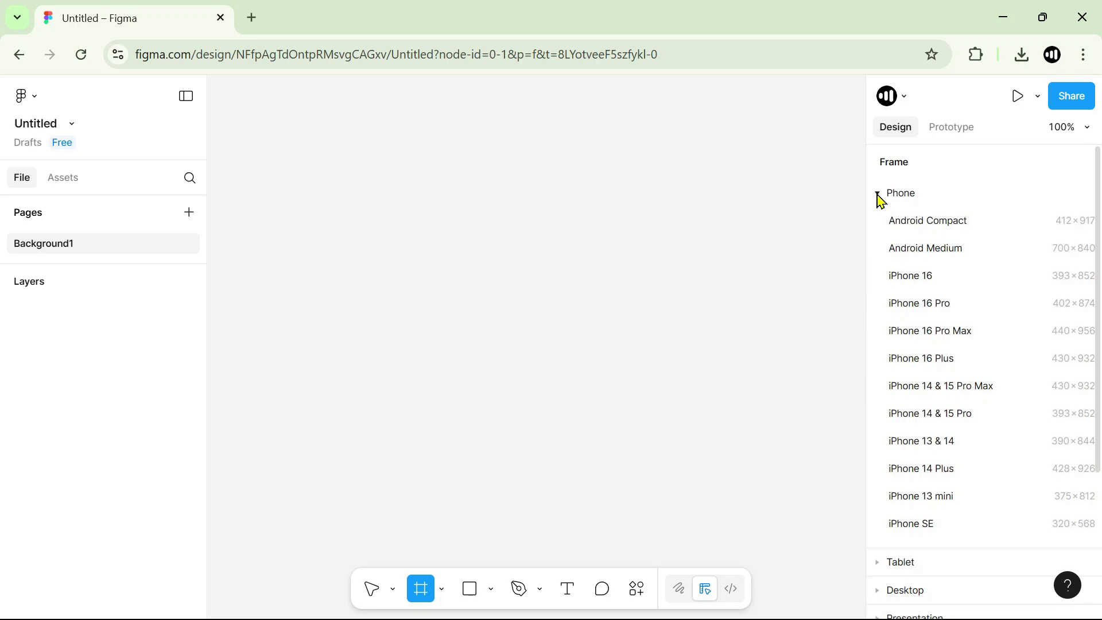
left_click(878, 196)
left_click(878, 222)
left_click(879, 229)
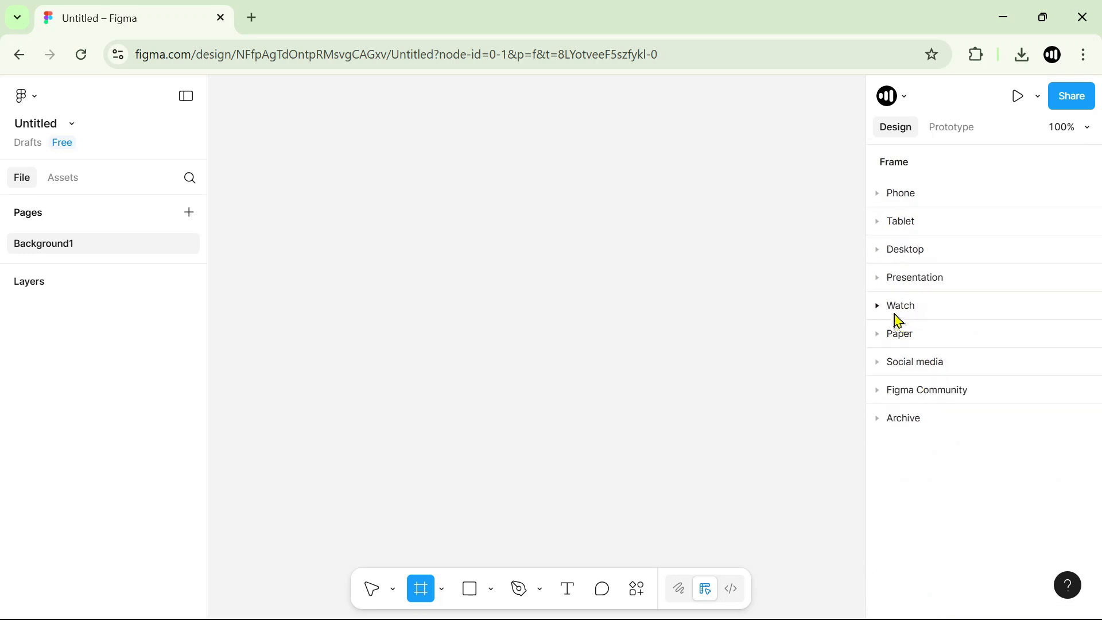
left_click(879, 279)
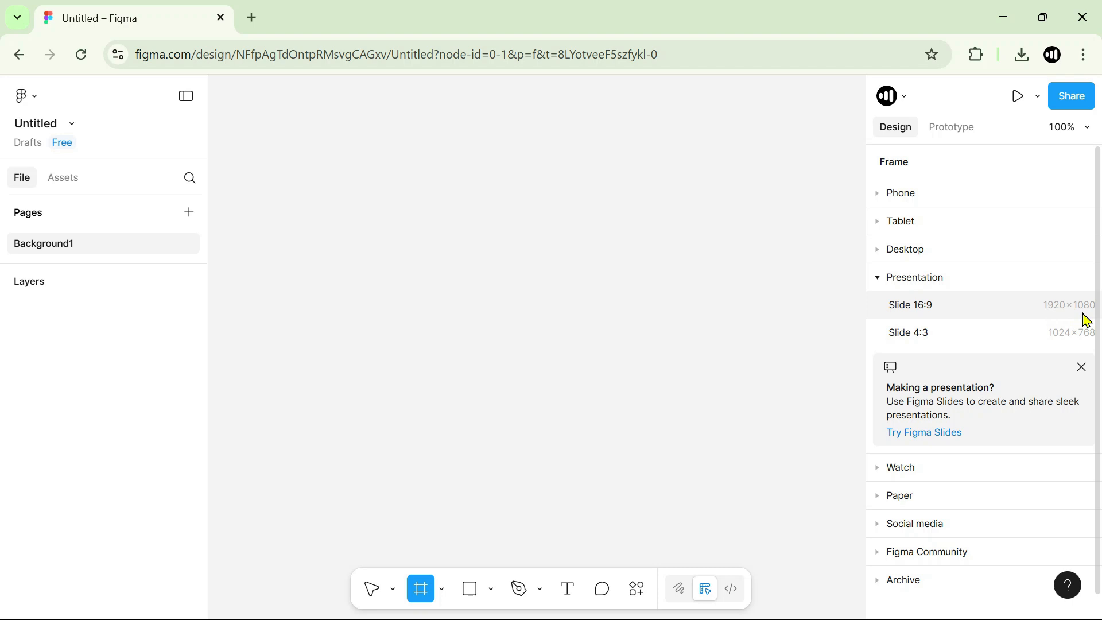
left_click(928, 312)
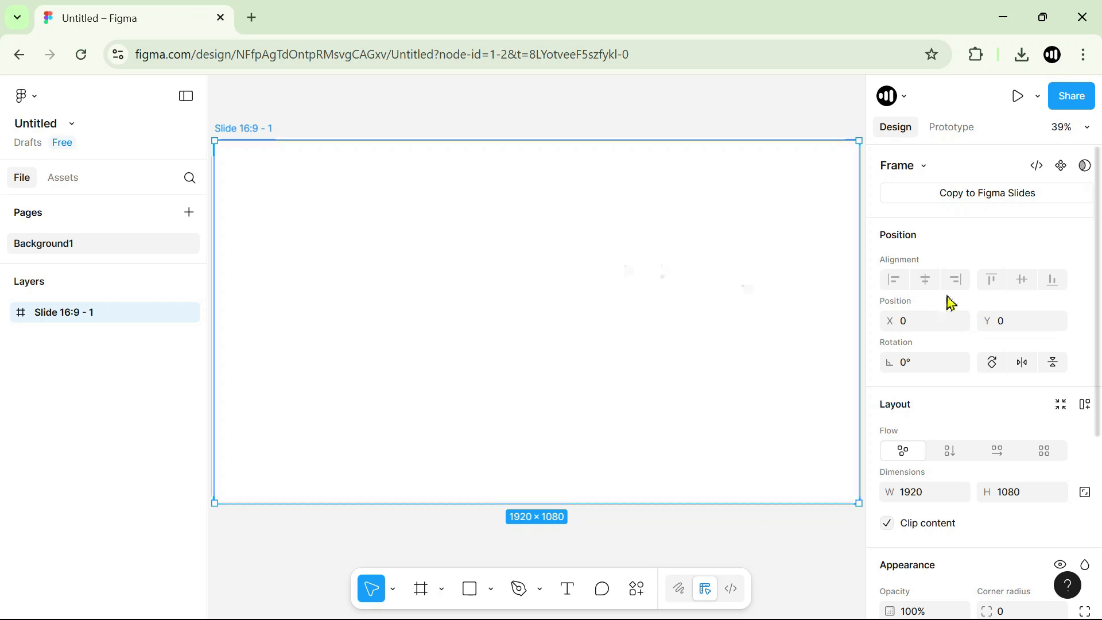
Set the slide frame's fill to the light blue-grey DDE8ED and deselect the frame.
scroll(966, 300, "down", 5)
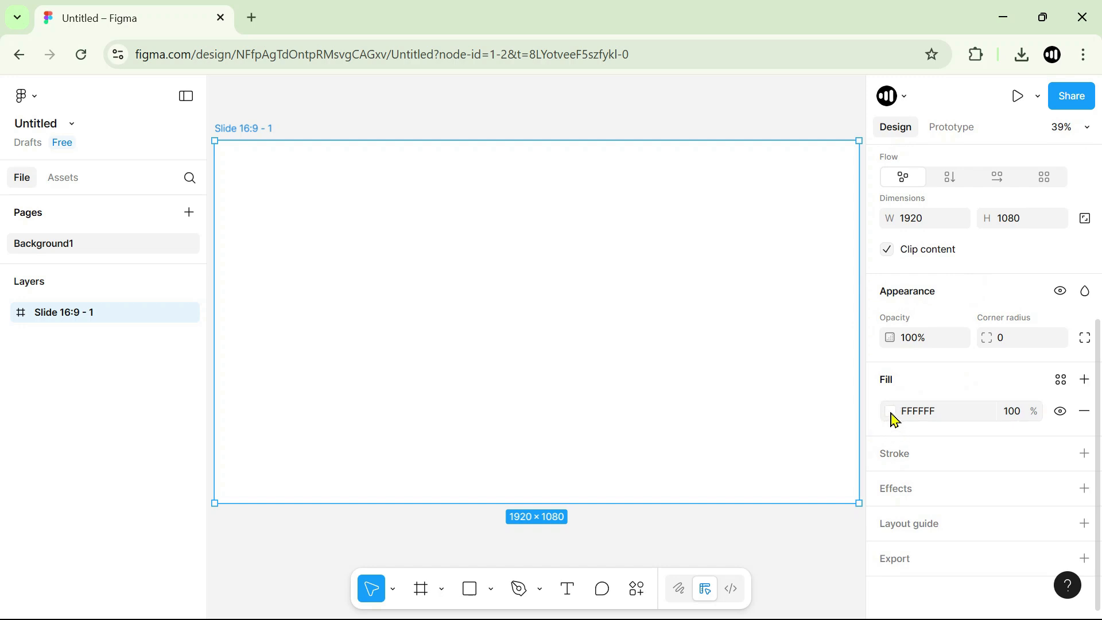
left_click(890, 411)
left_click_drag(789, 412, 787, 334)
mouse_move(785, 464)
left_mouse_down()
mouse_move(795, 467)
mouse_move(786, 460)
left_mouse_up()
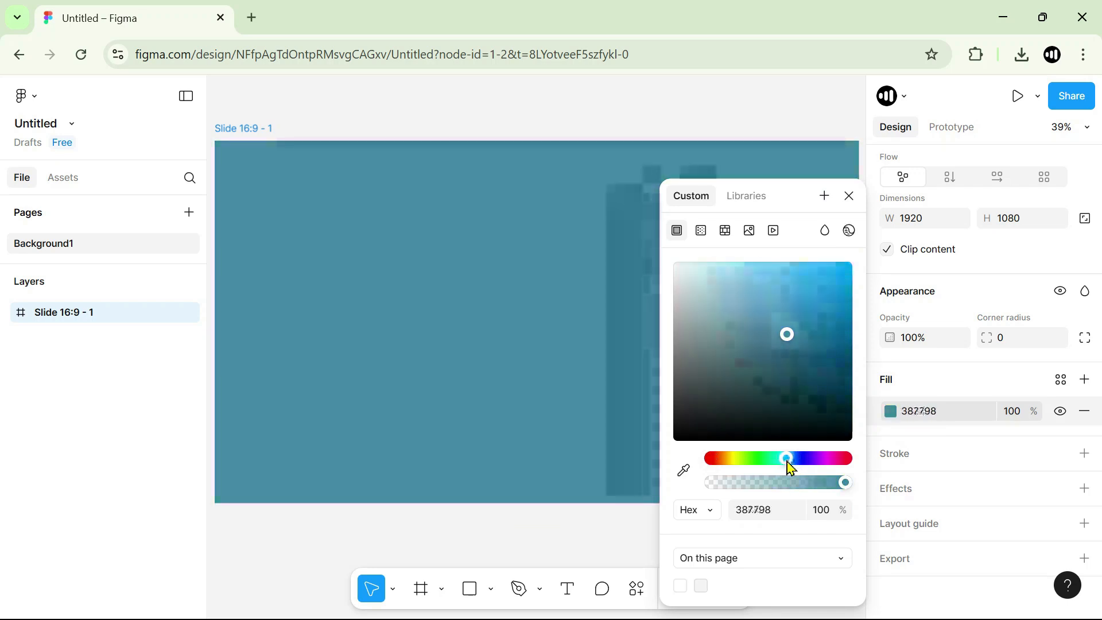
left_click_drag(778, 357, 686, 287)
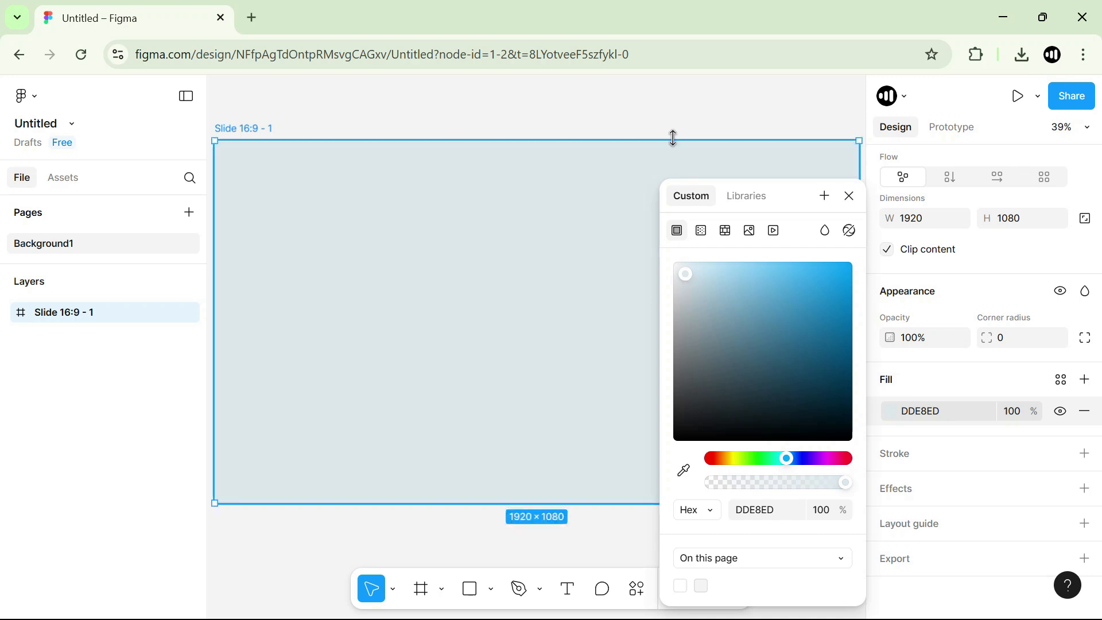
left_click(710, 111)
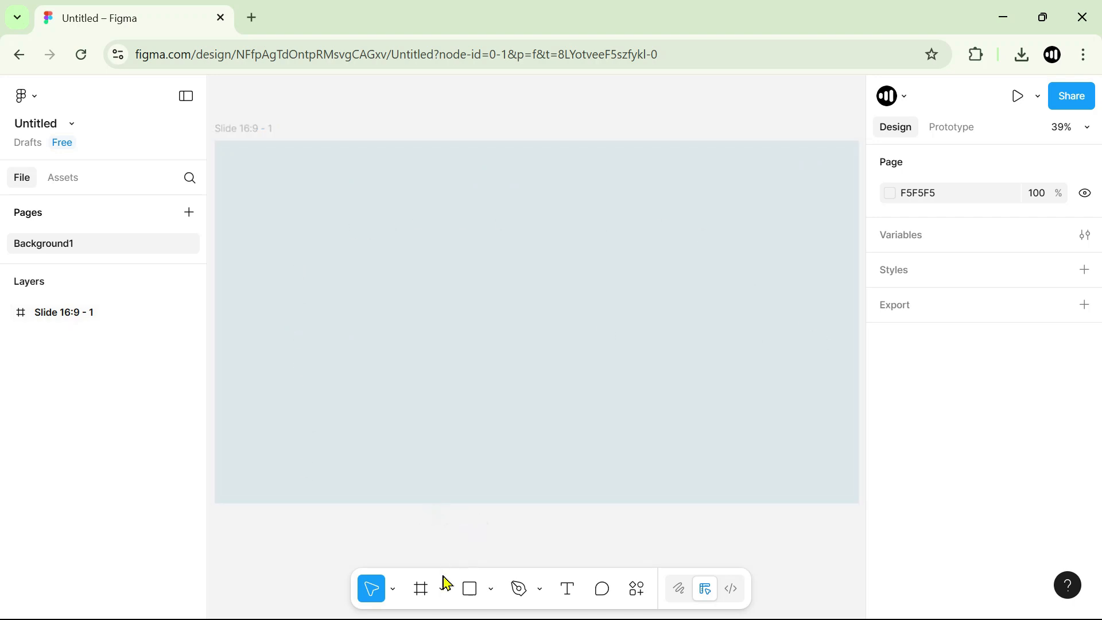
Draw a rectangle about 1173 × 562 inside the slide frame.
left_click(492, 589)
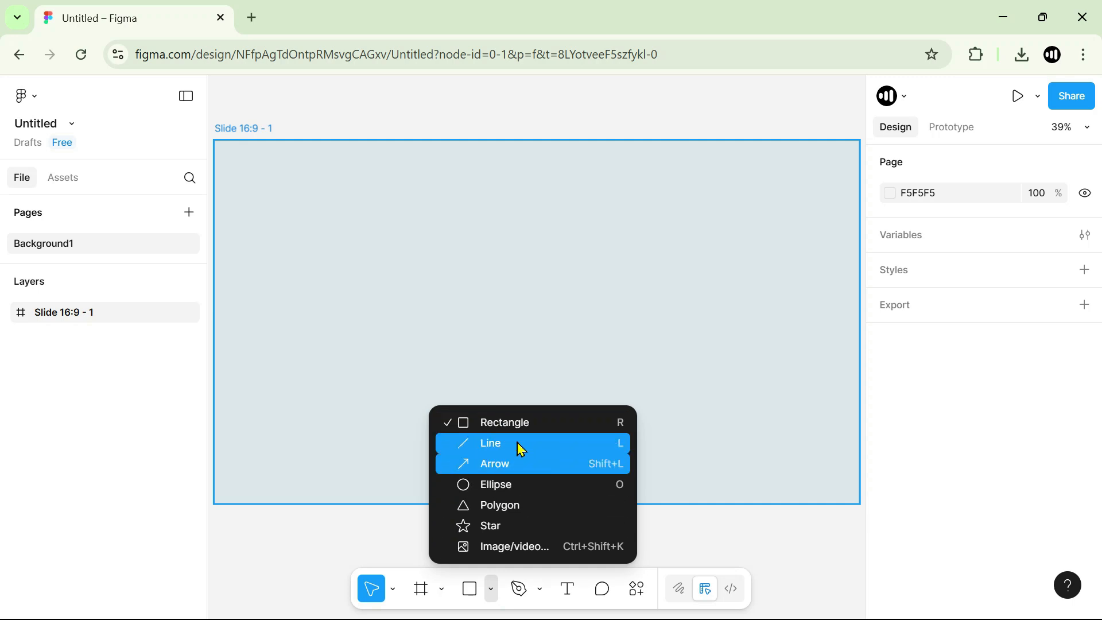
left_click(503, 424)
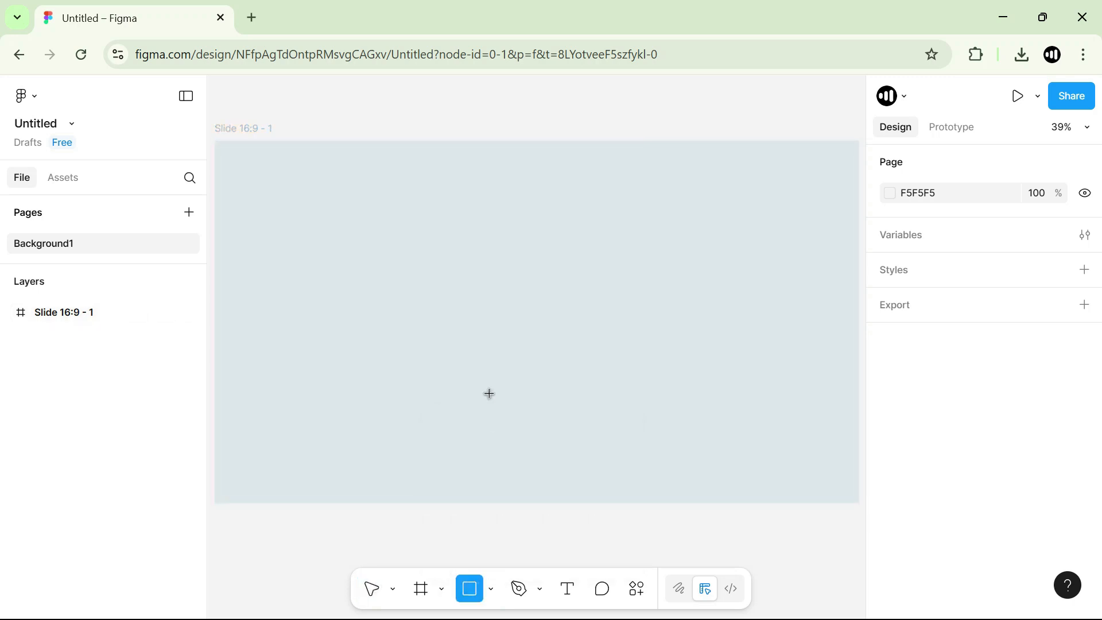
mouse_move(285, 189)
left_mouse_down()
mouse_move(393, 261)
mouse_move(679, 379)
left_mouse_up()
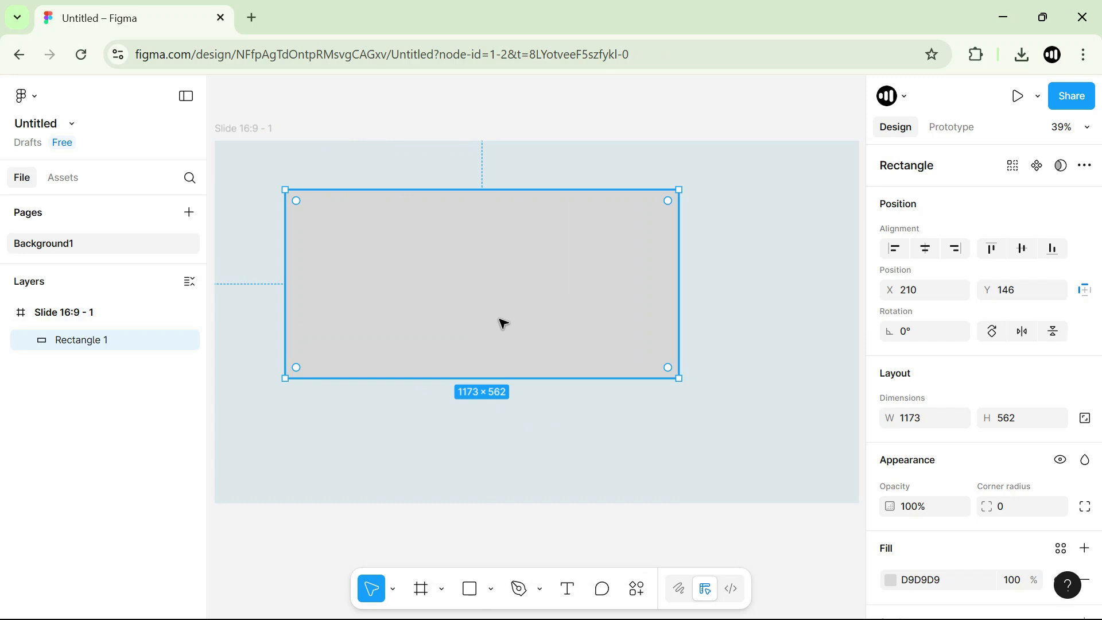
Move the rectangle to the frame's origin at X 0, Y 0 and resize it to 1920 × 485.
left_click_drag(483, 316, 411, 268)
left_click_drag(607, 253, 786, 253)
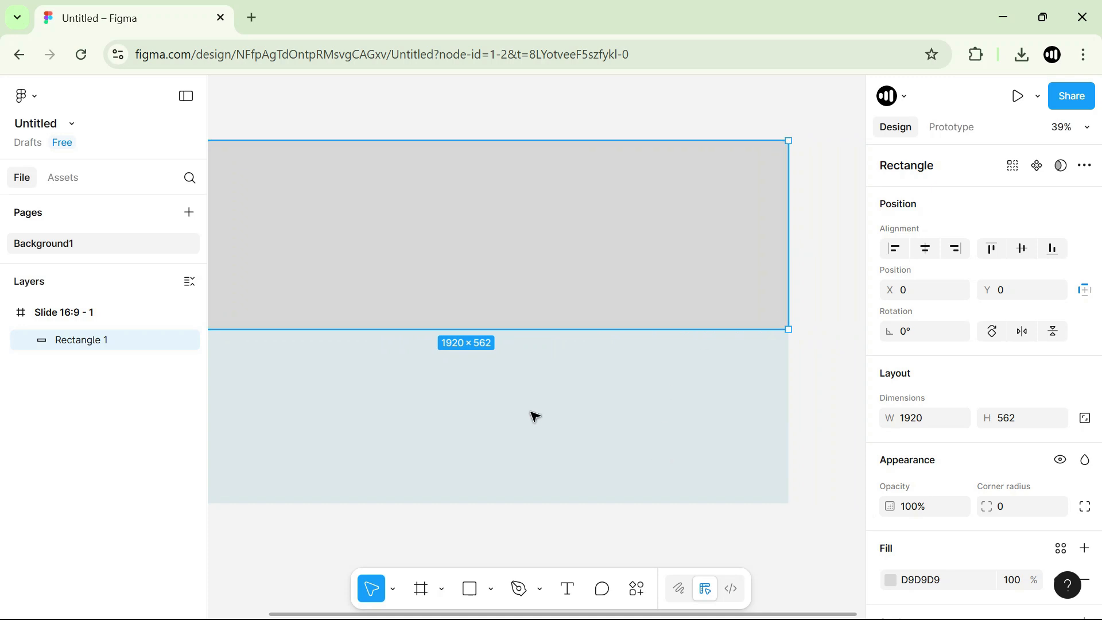
left_click_drag(583, 326, 588, 304)
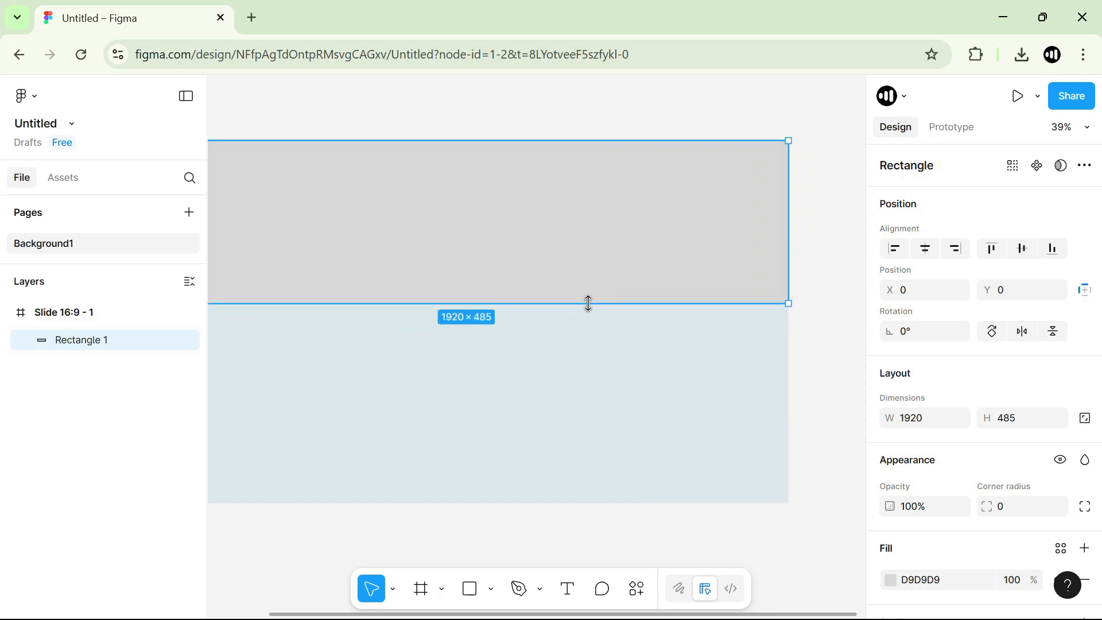
Shift the rectangle sideways within the slide and realign it with the frame at X 0, Y 0.
left_click(824, 275)
left_click(561, 237)
left_click(610, 430)
left_click(608, 250)
left_click_drag(597, 299, 518, 273)
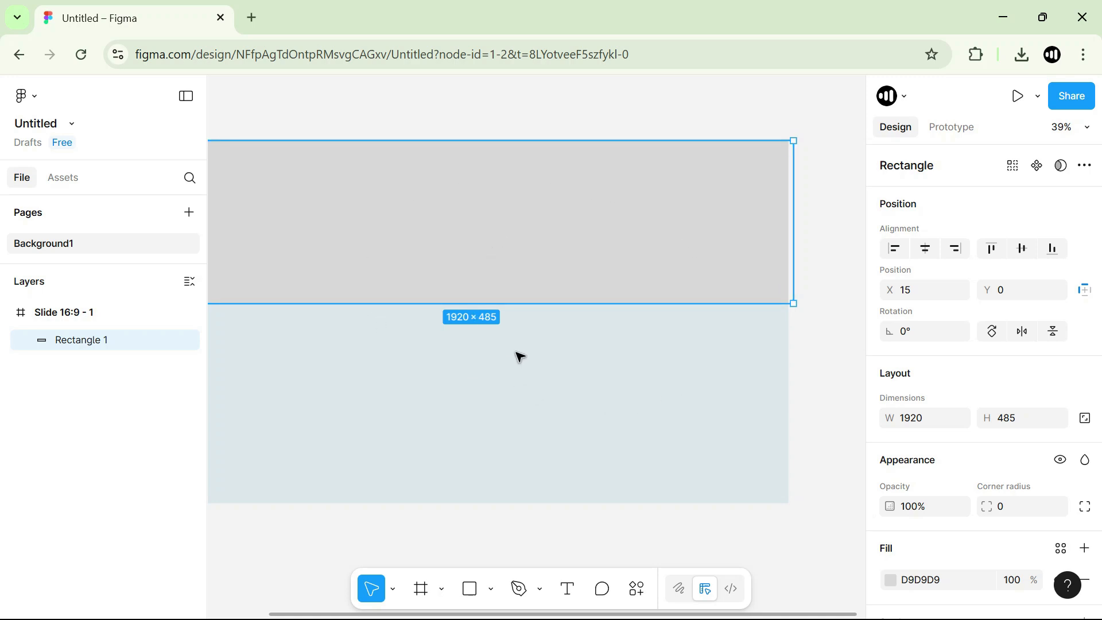
left_click_drag(495, 266, 502, 342)
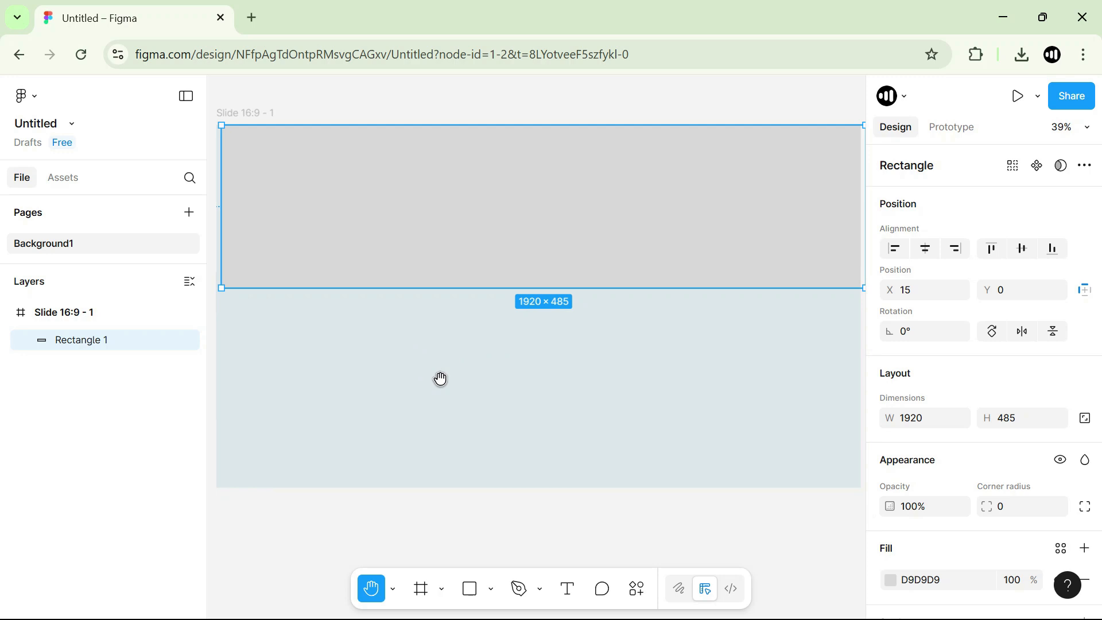
scroll(458, 364, "up", 2)
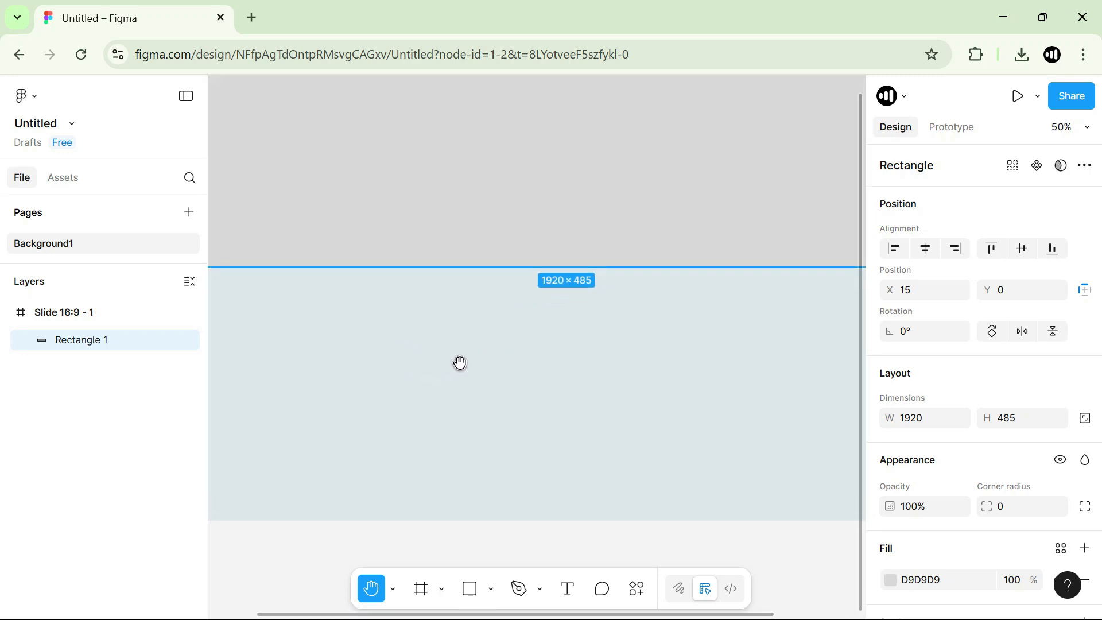
scroll(462, 365, "down", 6)
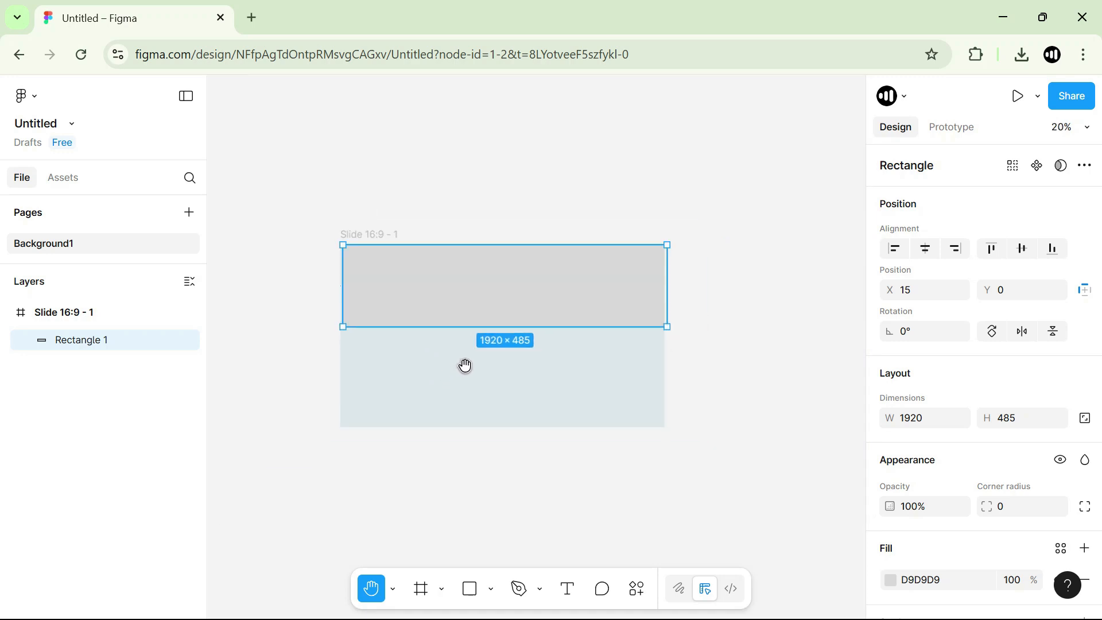
scroll(465, 366, "up", 4)
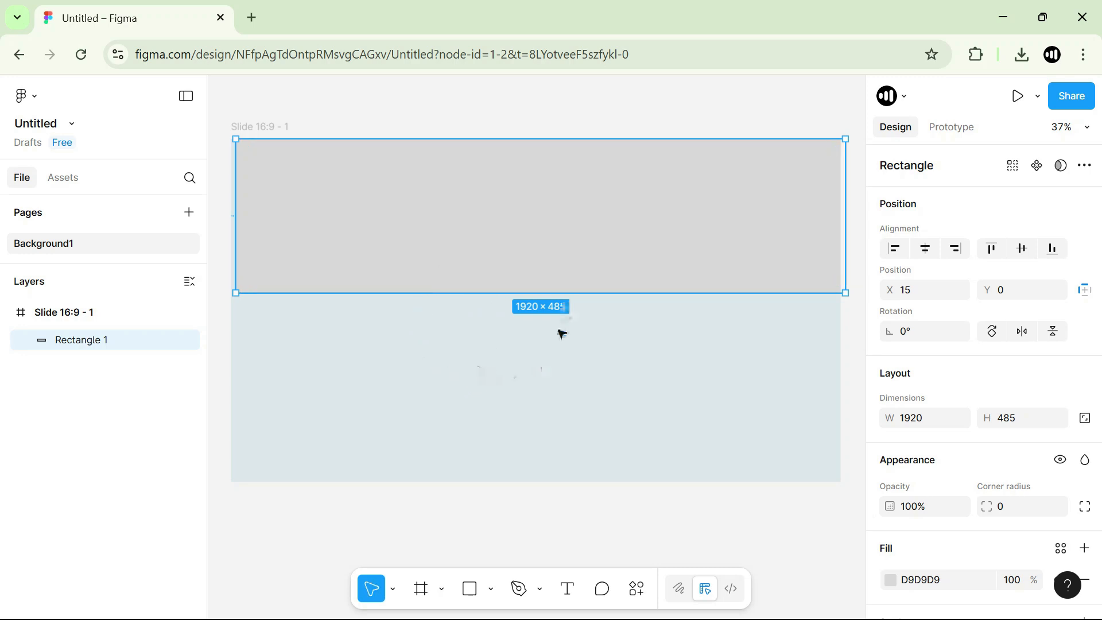
mouse_move(553, 261)
left_mouse_down()
mouse_move(507, 327)
mouse_move(540, 314)
mouse_move(551, 260)
left_mouse_up()
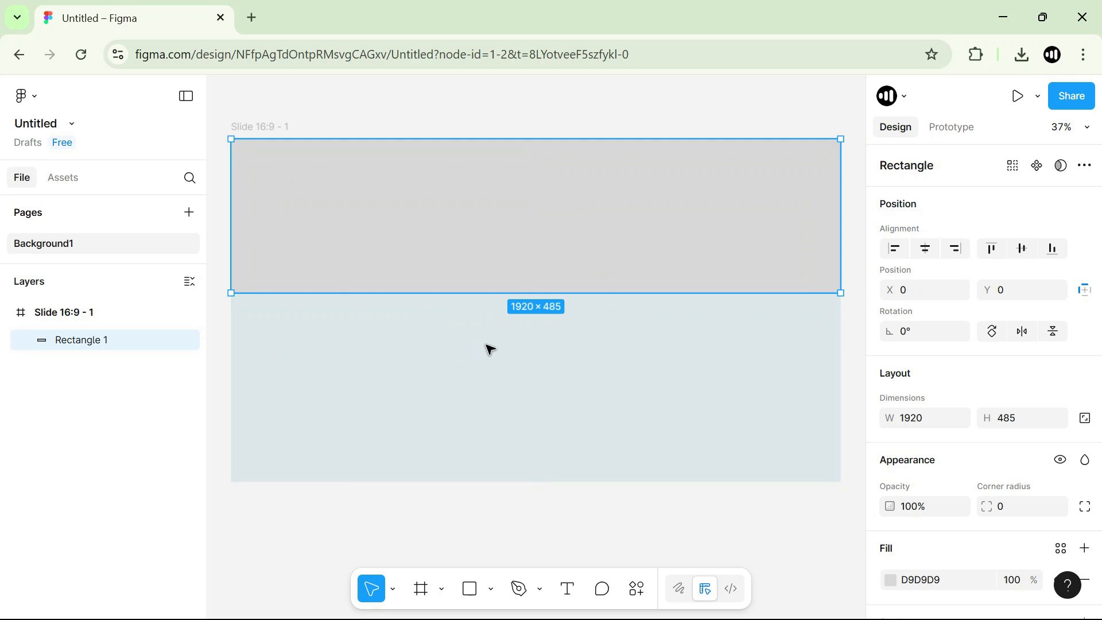
Set the upper rectangle's fill to the dark blue 103A56 and deselect it.
left_click_drag(533, 362, 552, 337)
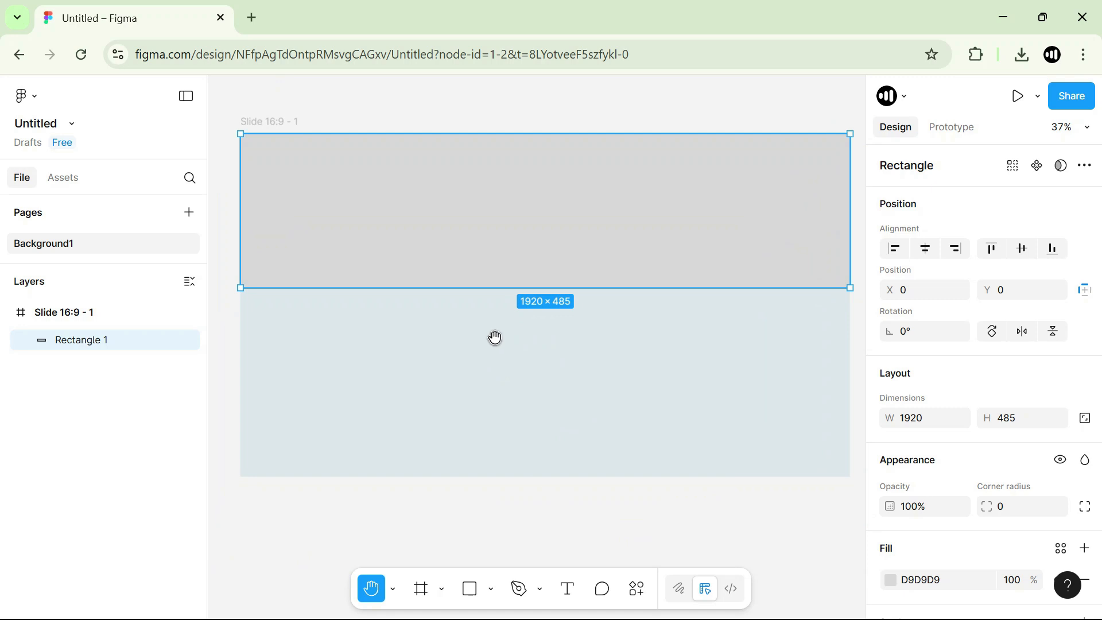
left_click_drag(495, 337, 481, 363)
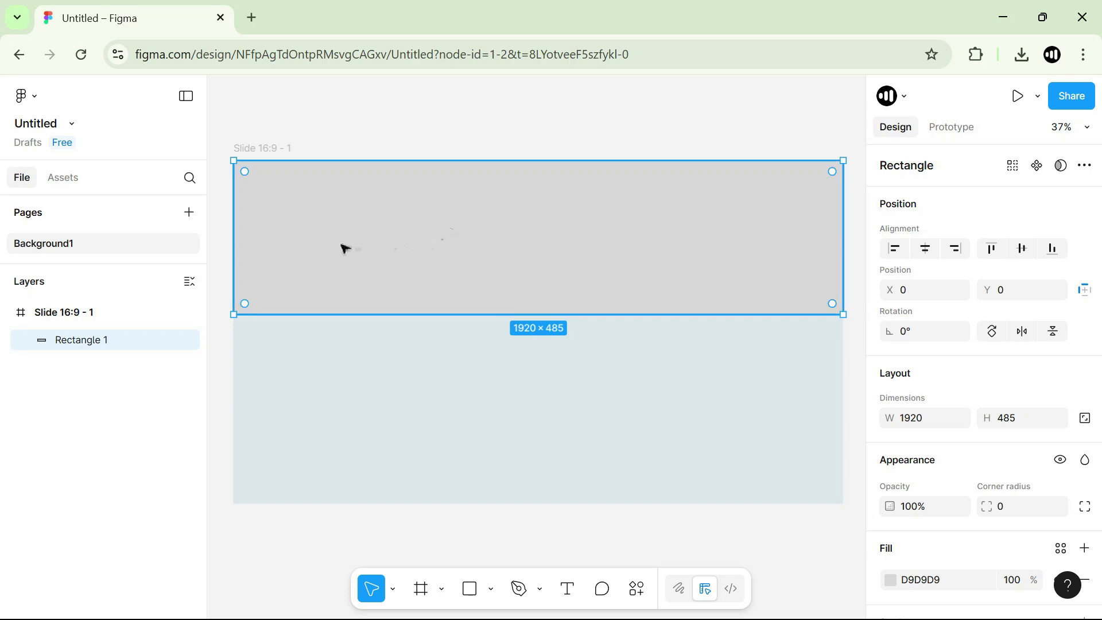
mouse_move(519, 214)
left_mouse_down()
mouse_move(534, 297)
mouse_move(548, 260)
mouse_move(520, 214)
left_mouse_up()
scroll(951, 471, "down", 3)
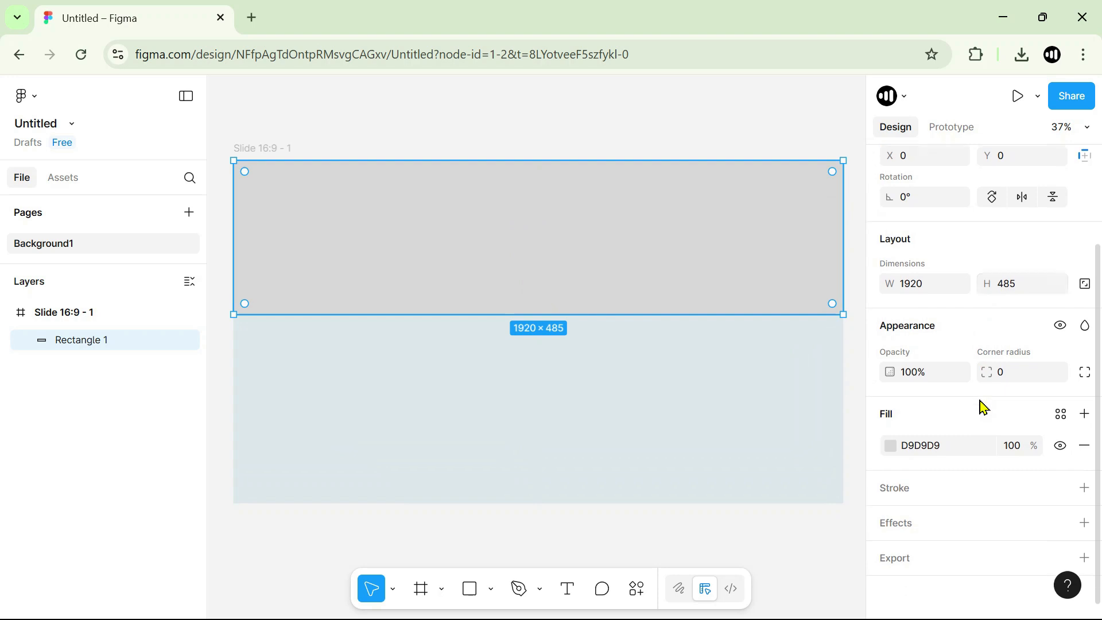
left_click(890, 445)
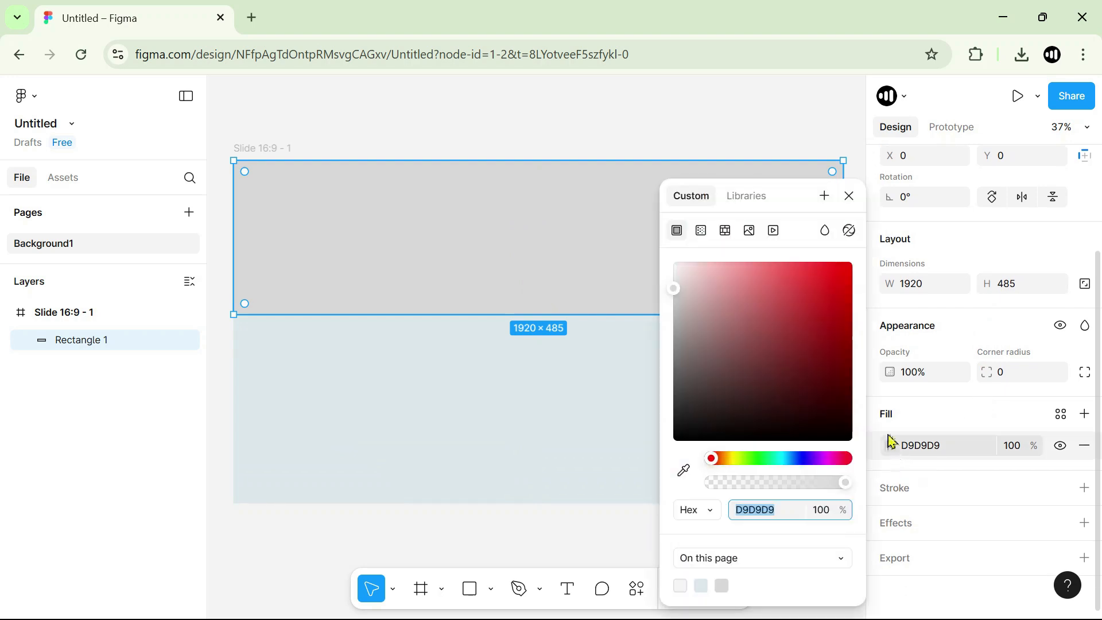
left_click(801, 461)
left_click(815, 340)
left_click_drag(793, 463, 787, 461)
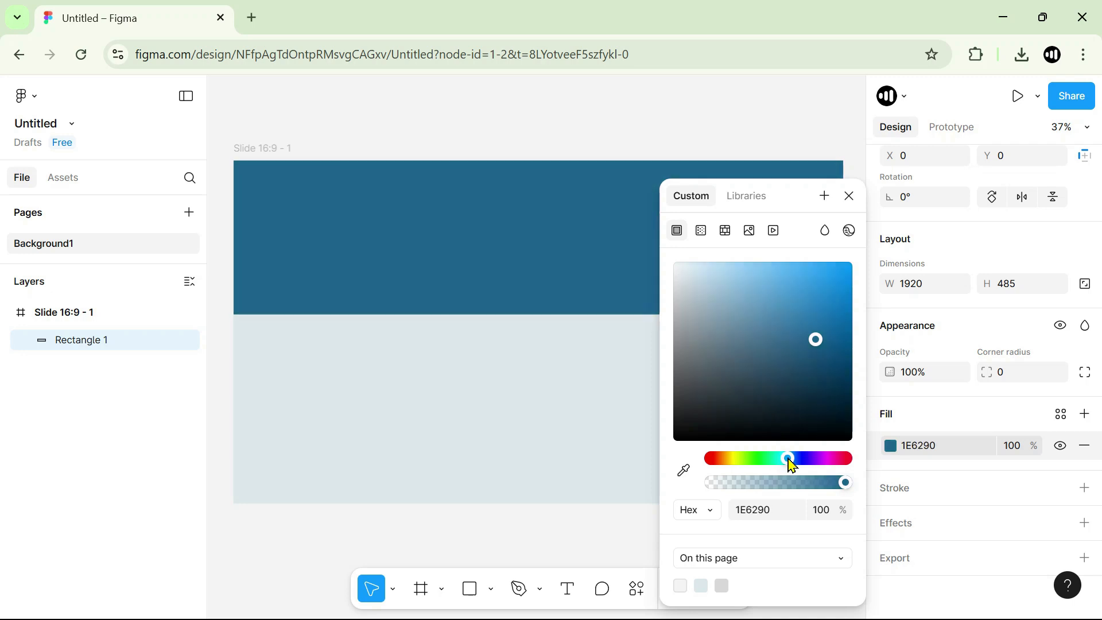
left_click_drag(824, 361, 822, 393)
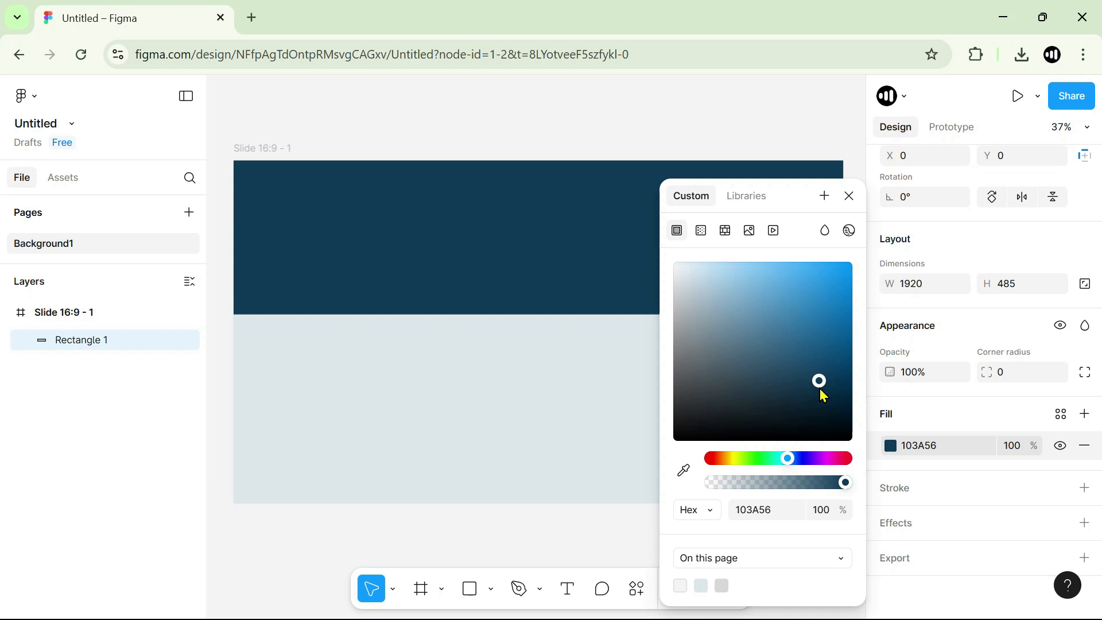
left_click(706, 116)
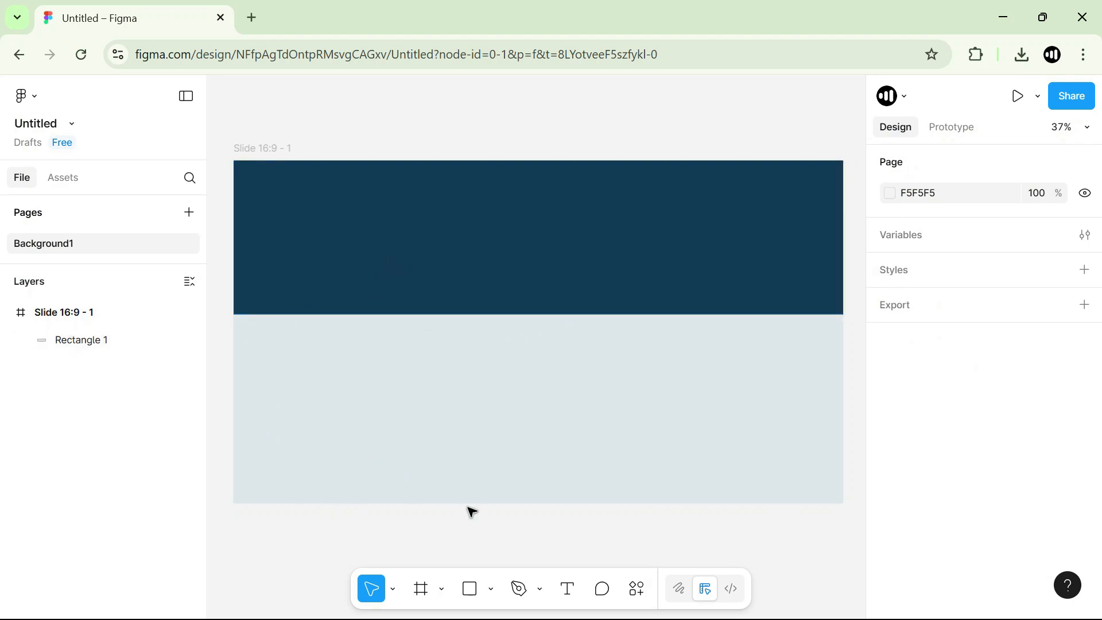
Draw a rectangle about 426 × 767 on the slide, overlapping the dark band and the light lower area.
left_click(491, 589)
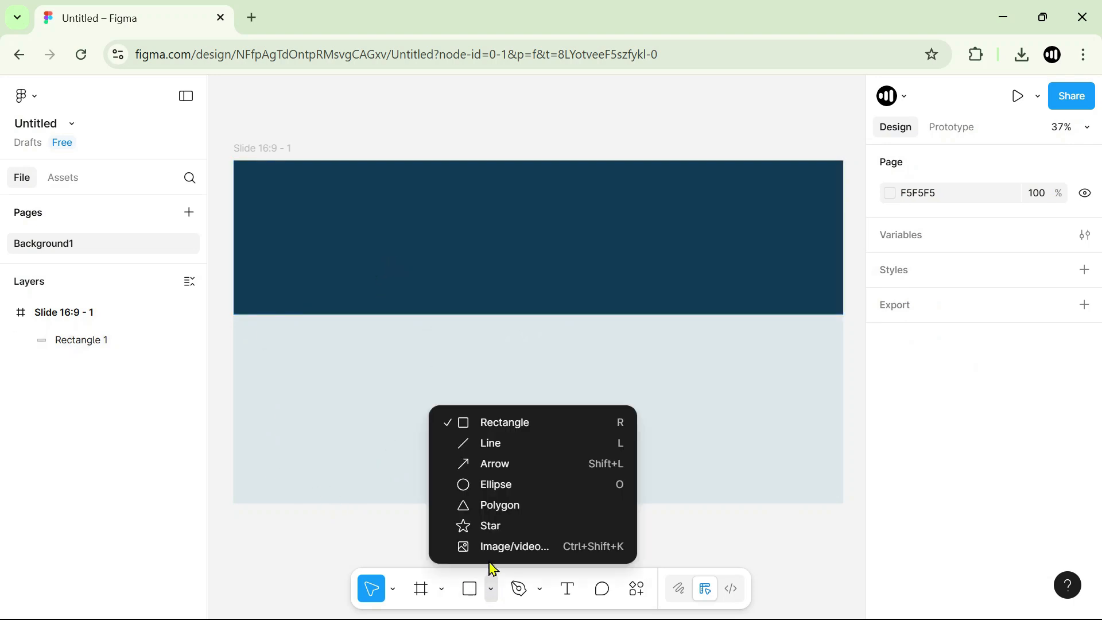
left_click(493, 424)
mouse_move(266, 231)
left_mouse_down()
mouse_move(377, 477)
mouse_move(401, 474)
left_mouse_up()
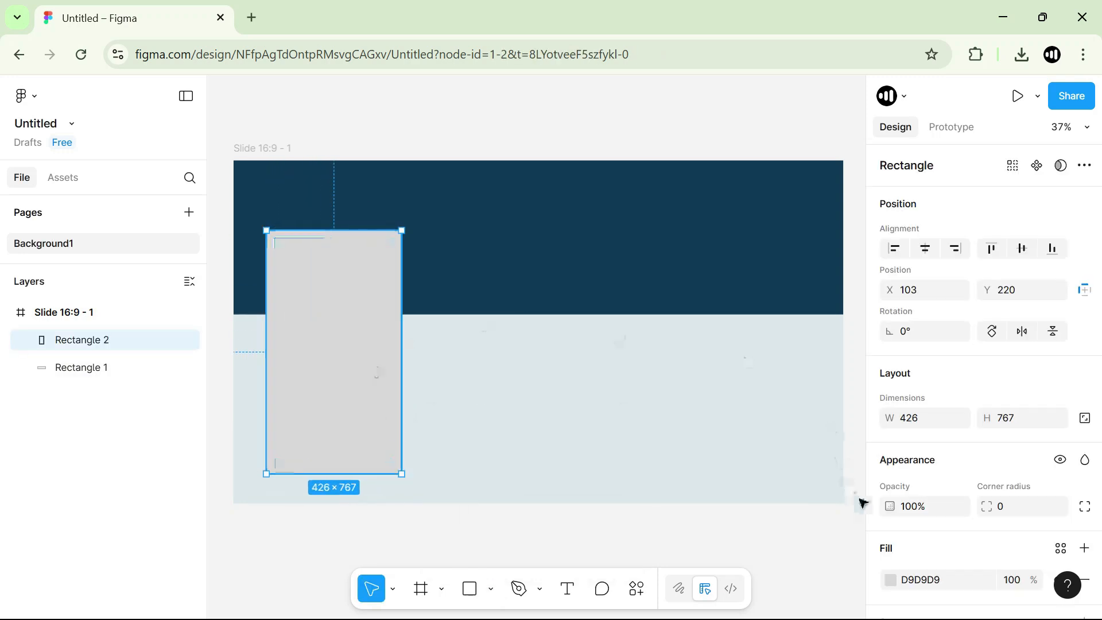
Fill the new rectangle with white FFFFFF, move it up to X 149, Y 127 and deselect it.
scroll(922, 470, "down", 2)
left_click(892, 446)
left_click(675, 278)
left_click_drag(675, 278, 674, 263)
mouse_move(340, 298)
left_mouse_down()
mouse_move(373, 264)
mouse_move(339, 293)
mouse_move(393, 273)
mouse_move(348, 283)
left_mouse_up()
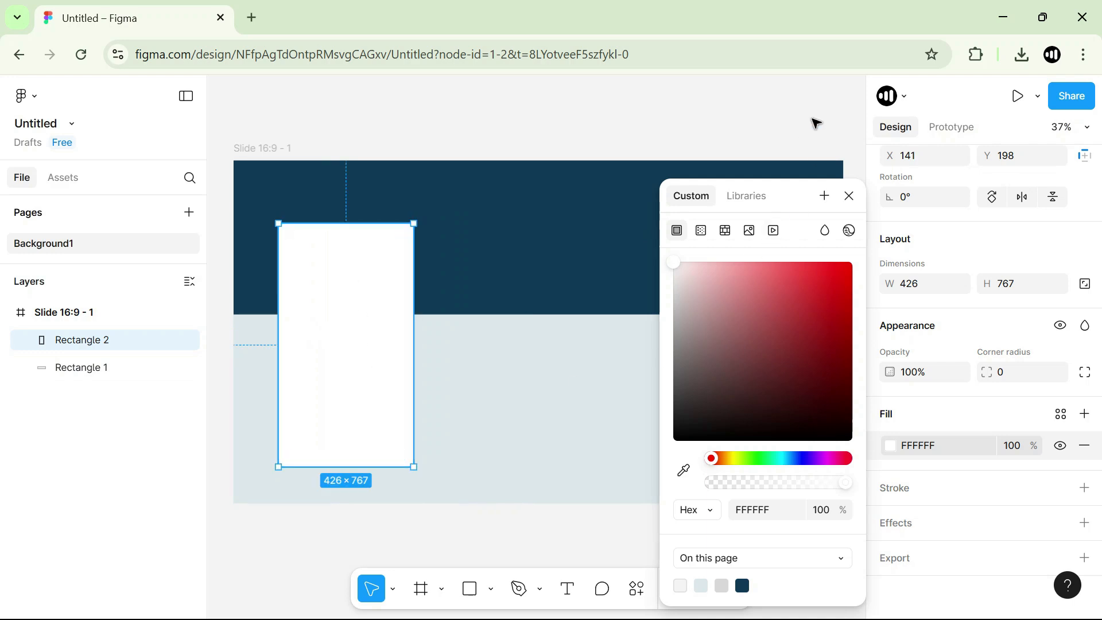
left_click_drag(334, 312, 339, 274)
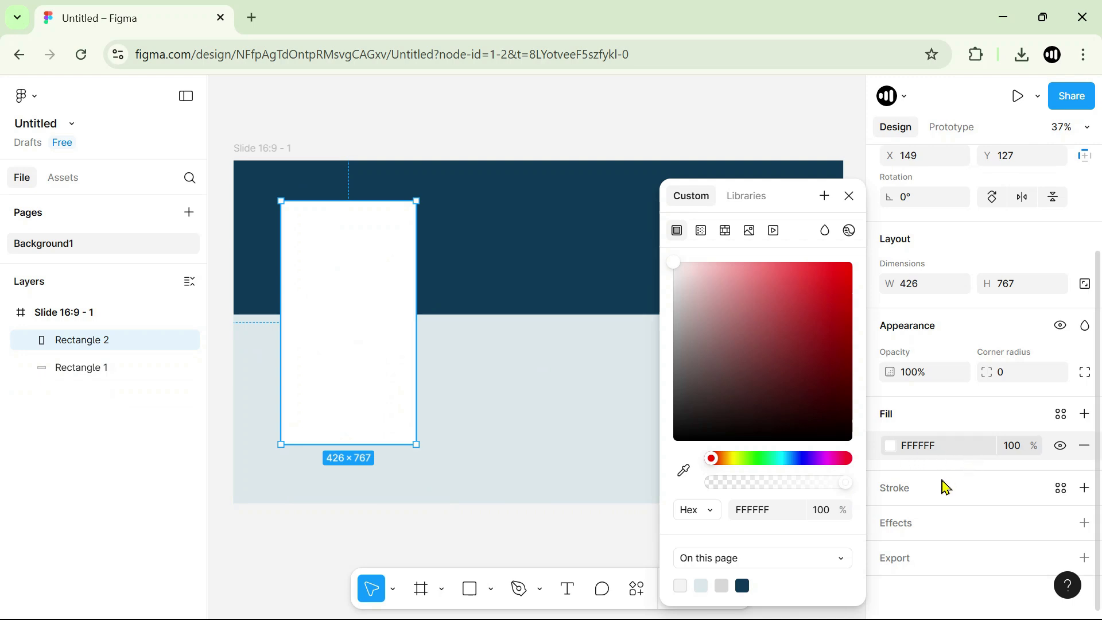
left_click(755, 135)
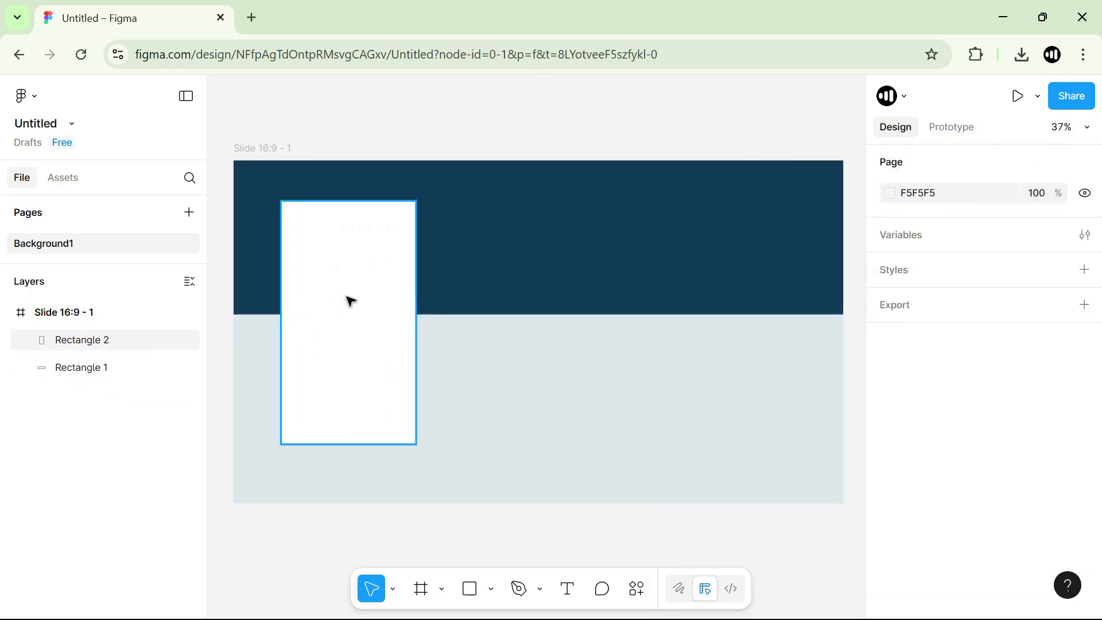
Add a drop shadow effect to the white rectangle and adjust the shadow's position settings.
left_click_drag(348, 300, 352, 303)
scroll(975, 478, "down", 3)
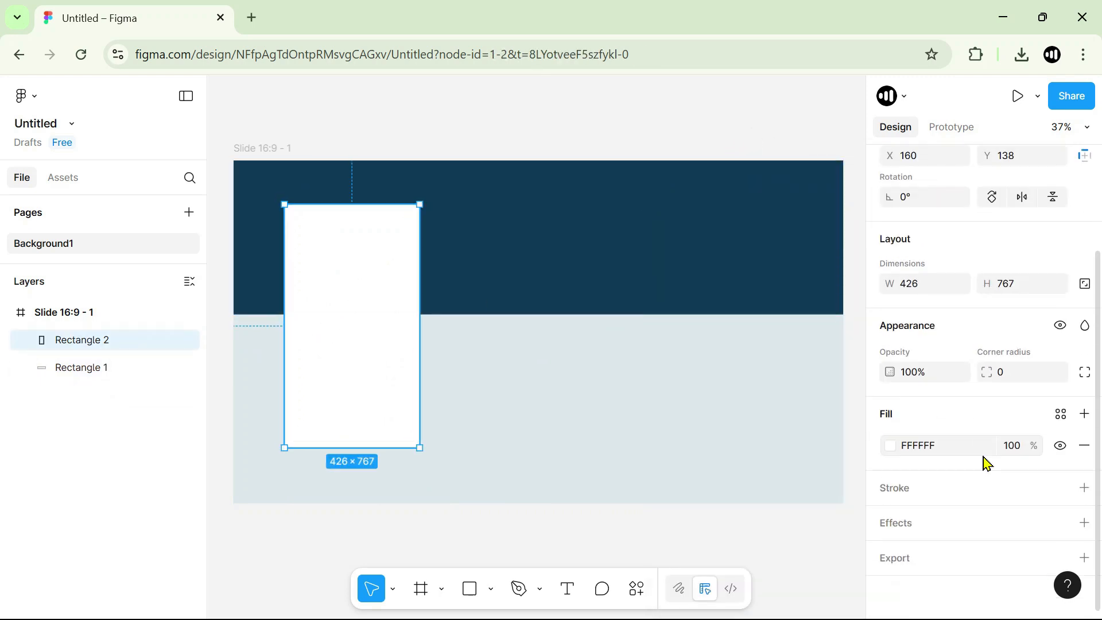
left_click(915, 532)
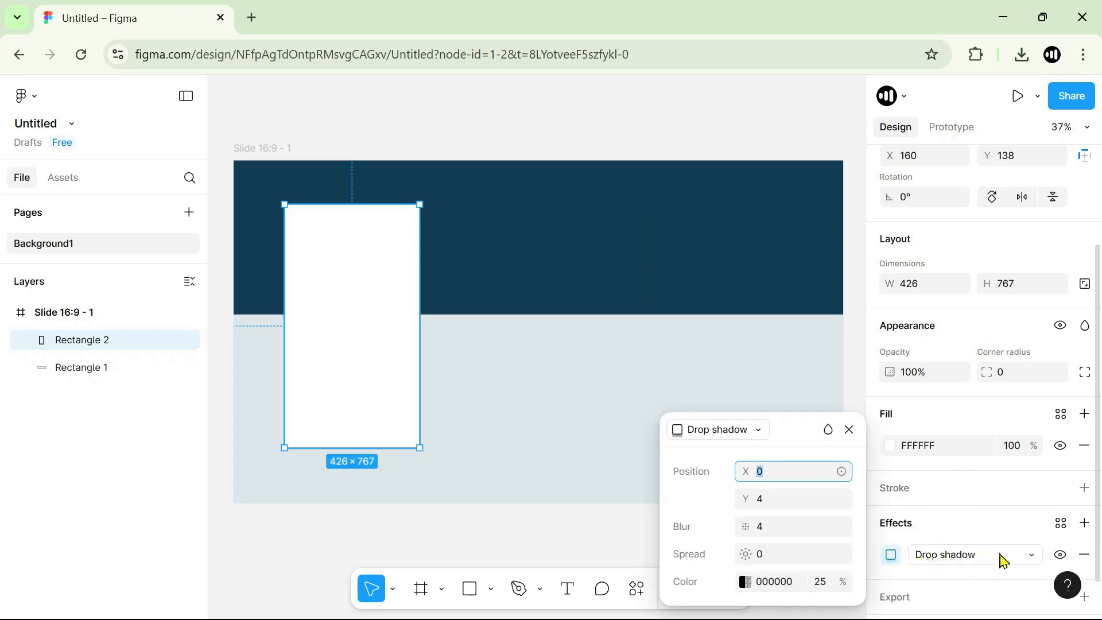
left_click(1033, 558)
left_click(971, 512)
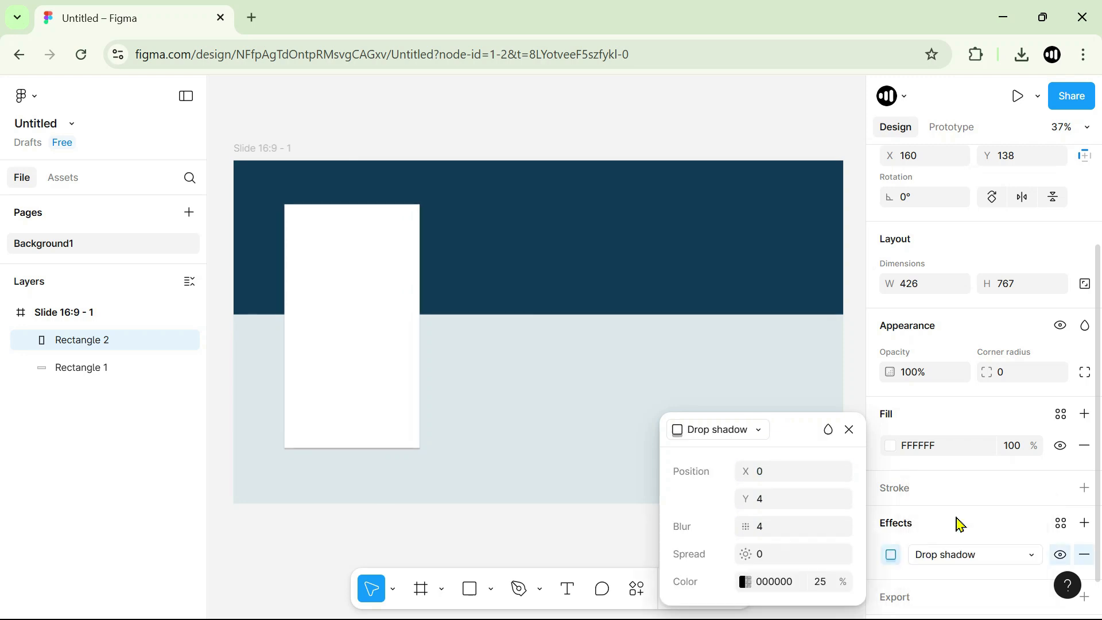
left_click_drag(755, 471, 752, 554)
Move the white card to X 81, Y 243 and duplicate it into three more cards across the slide.
left_click_drag(367, 333, 341, 351)
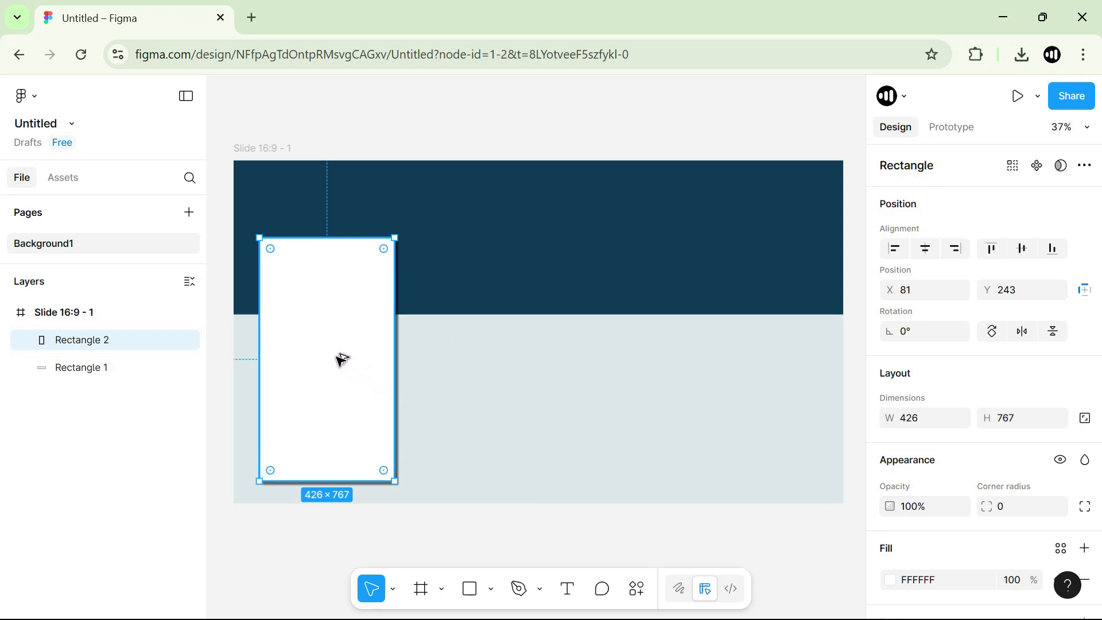
left_click_drag(323, 339, 583, 283)
key("Escape")
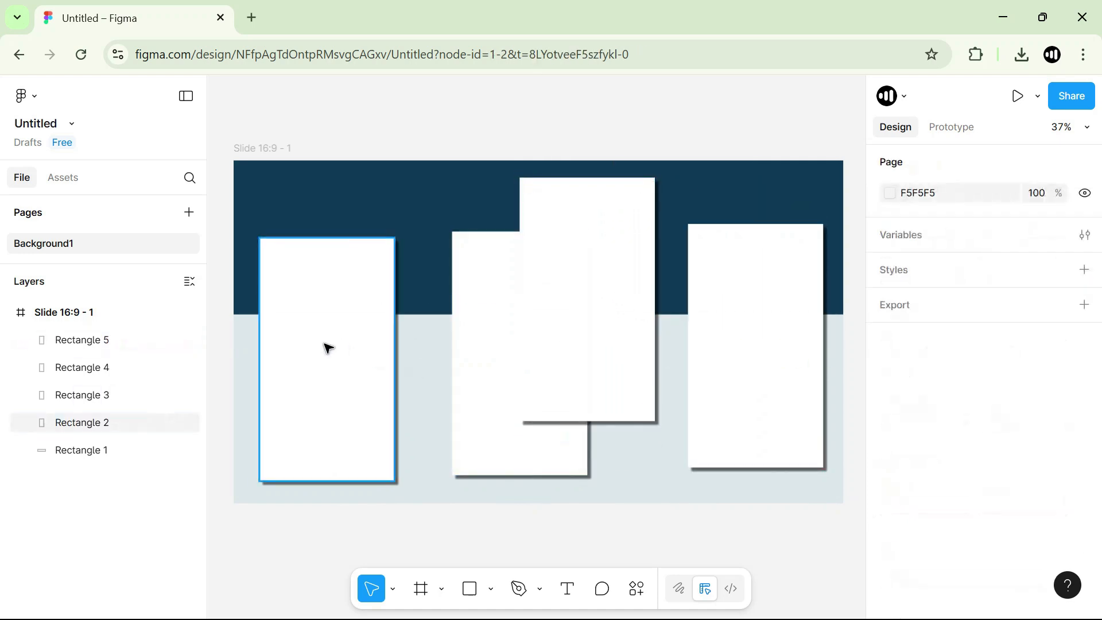
Shift the two left cards and reshape the other two into wide cards of about 867 × 400 and 910 × 369.
left_click_drag(324, 343, 313, 351)
left_click_drag(488, 338, 439, 344)
left_click(748, 320)
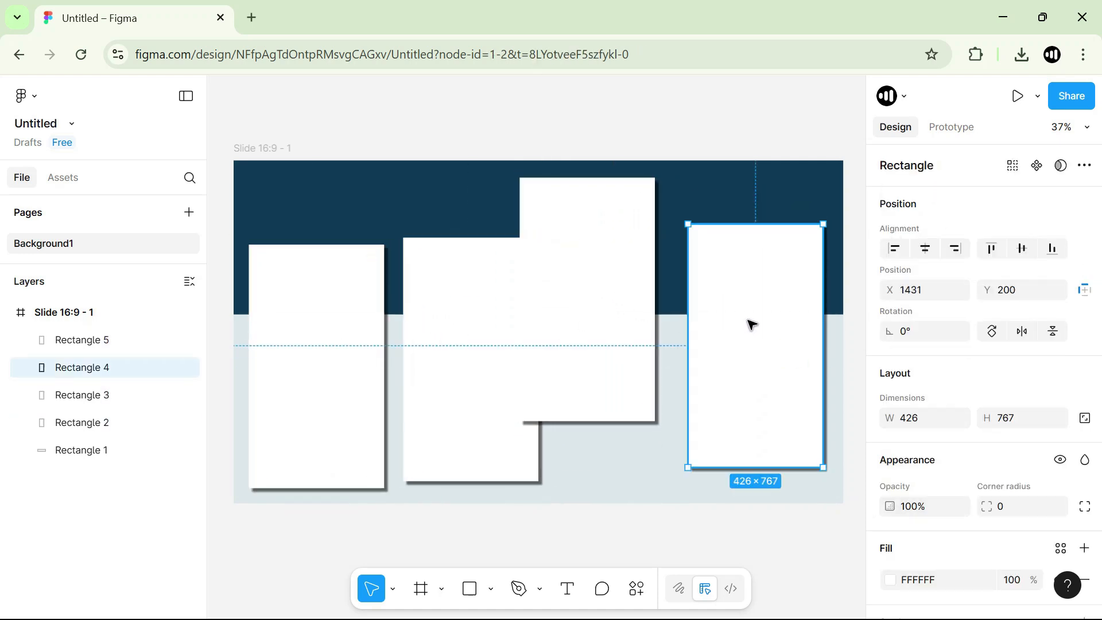
left_click_drag(688, 224, 549, 341)
left_click(586, 263)
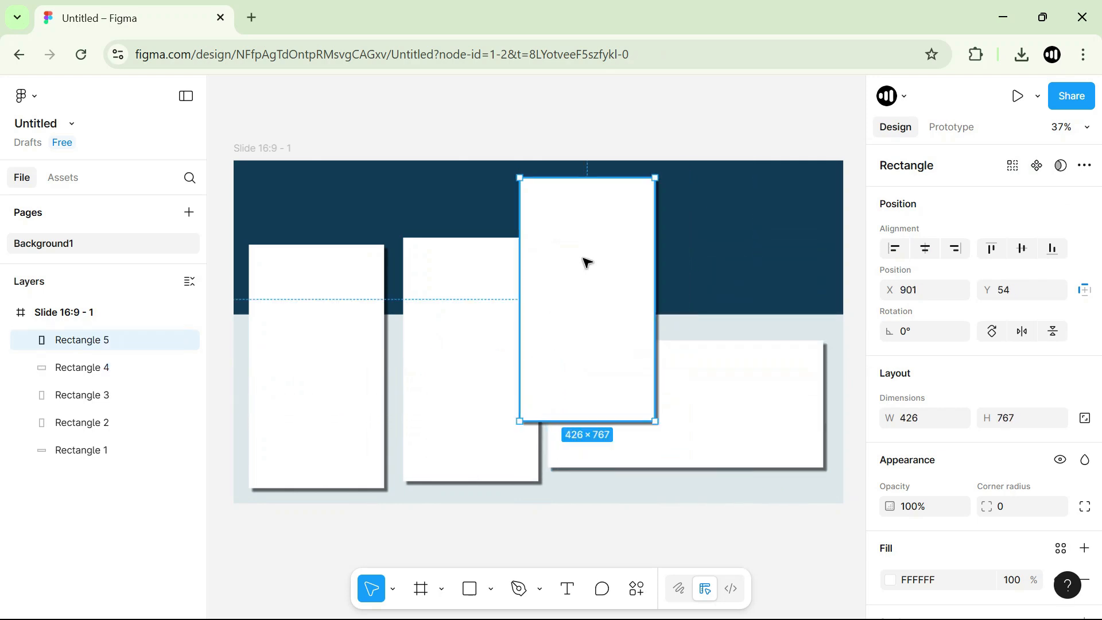
left_click_drag(657, 419, 809, 295)
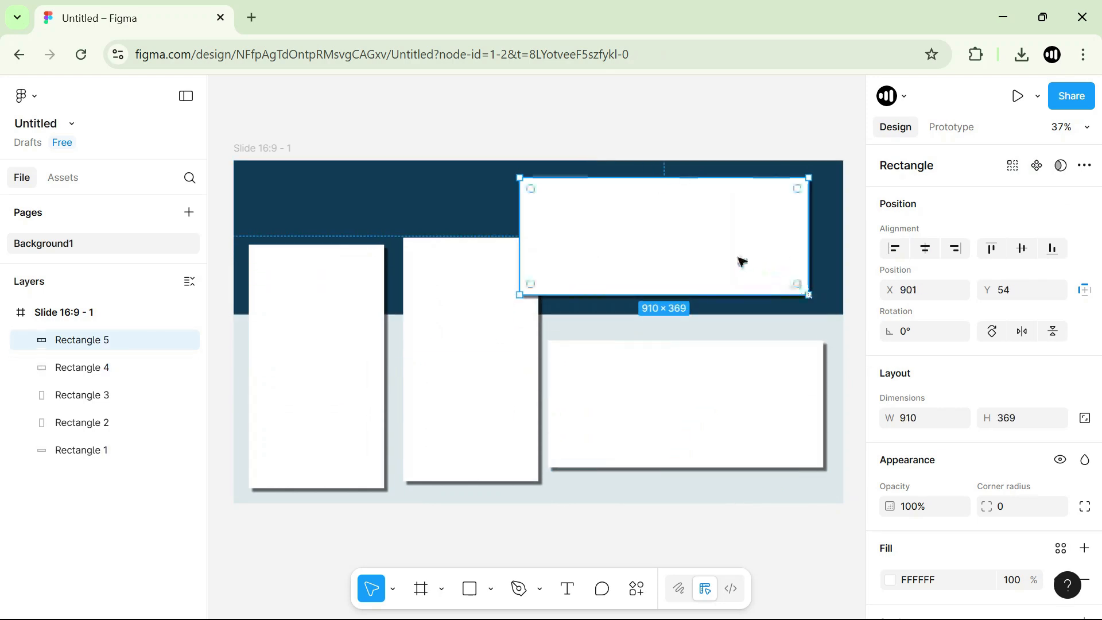
Stack the wide cards at X 977, Y 219 and X 1020, Y 627, and bring the second tall card closer to the first.
left_click_drag(740, 261, 757, 281)
left_click_drag(791, 374, 800, 392)
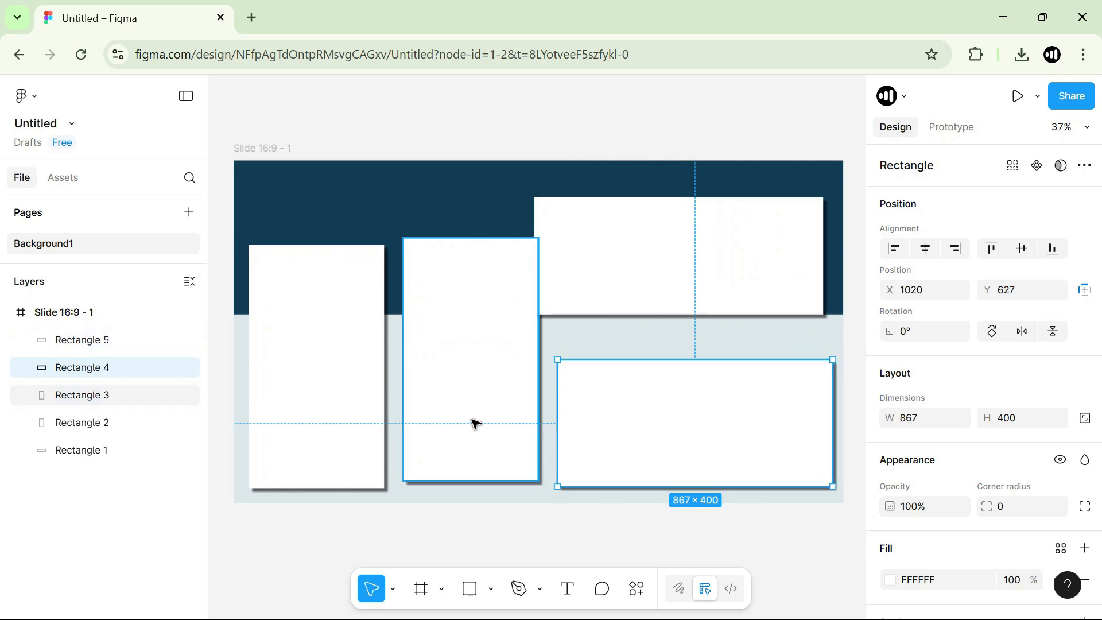
mouse_move(475, 423)
left_mouse_down()
mouse_move(457, 406)
mouse_move(463, 430)
left_mouse_up()
left_click(307, 406)
left_click_drag(644, 267, 657, 300)
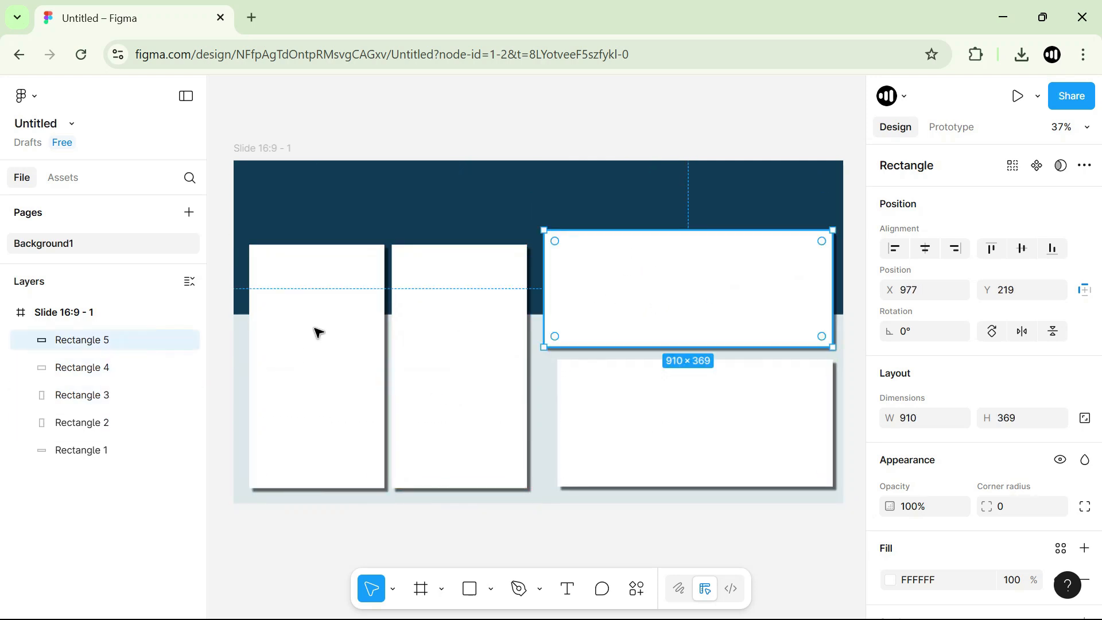
Shift the second tall card and narrow both wide cards to 783 so their left edges align at X 1104.
left_click(447, 361)
left_click_drag(447, 361, 455, 351)
left_click(587, 310)
left_click_drag(550, 287, 584, 287)
left_click(645, 473)
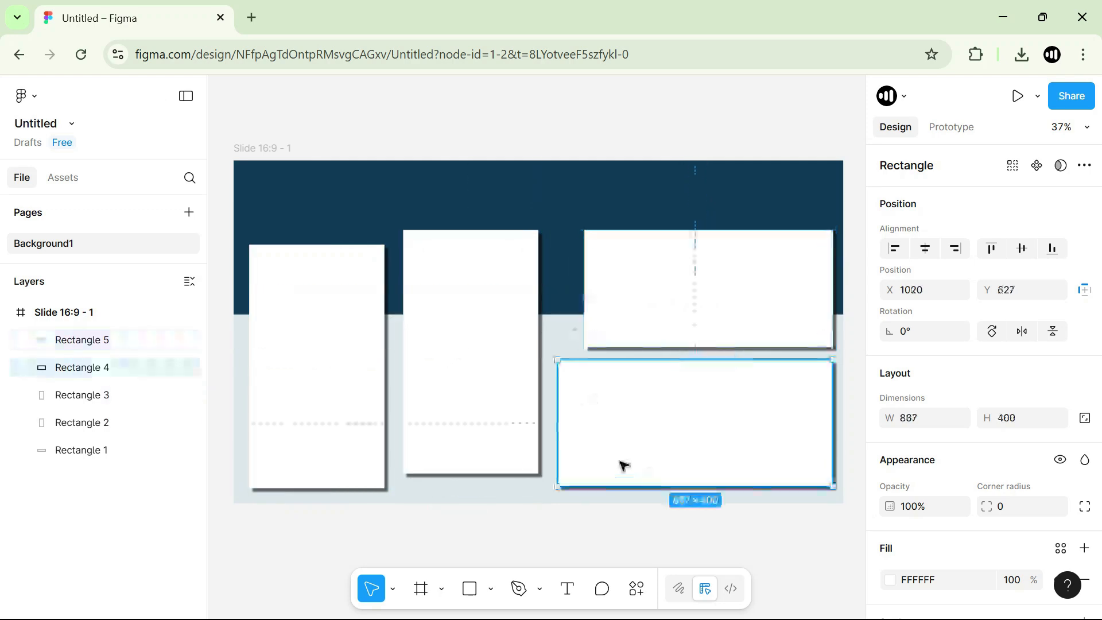
left_click_drag(561, 406, 583, 404)
Move the second tall card to X 621, Y 265 and lower the upper wide card's top edge to Y 265.
left_click(490, 330)
mouse_move(491, 330)
left_mouse_down()
mouse_move(468, 325)
mouse_move(511, 334)
mouse_move(514, 348)
mouse_move(509, 339)
left_mouse_up()
mouse_move(511, 245)
left_mouse_down()
mouse_move(511, 235)
mouse_move(509, 249)
left_mouse_up()
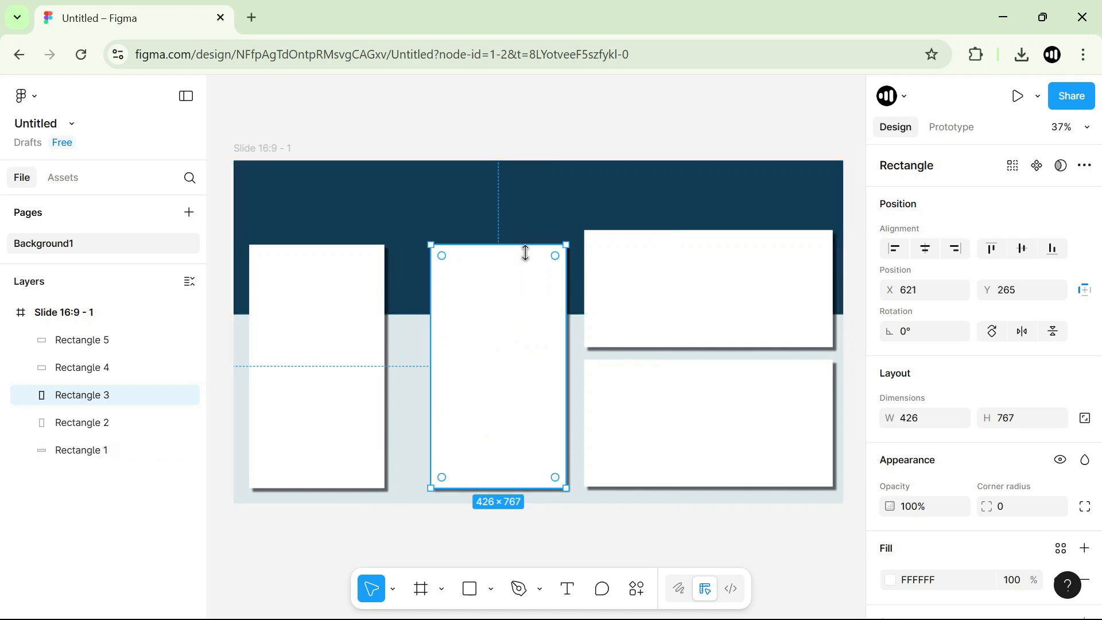
left_click(680, 251)
left_click_drag(684, 230, 684, 241)
mouse_move(672, 283)
left_mouse_down()
mouse_move(672, 295)
mouse_move(676, 286)
left_mouse_up()
Widen the two tall cards to about 482 and 472, and raise the top edges of the three upper cards to Y 244.
left_click_drag(307, 325, 416, 326)
left_click(522, 322)
left_click_drag(518, 246, 519, 238)
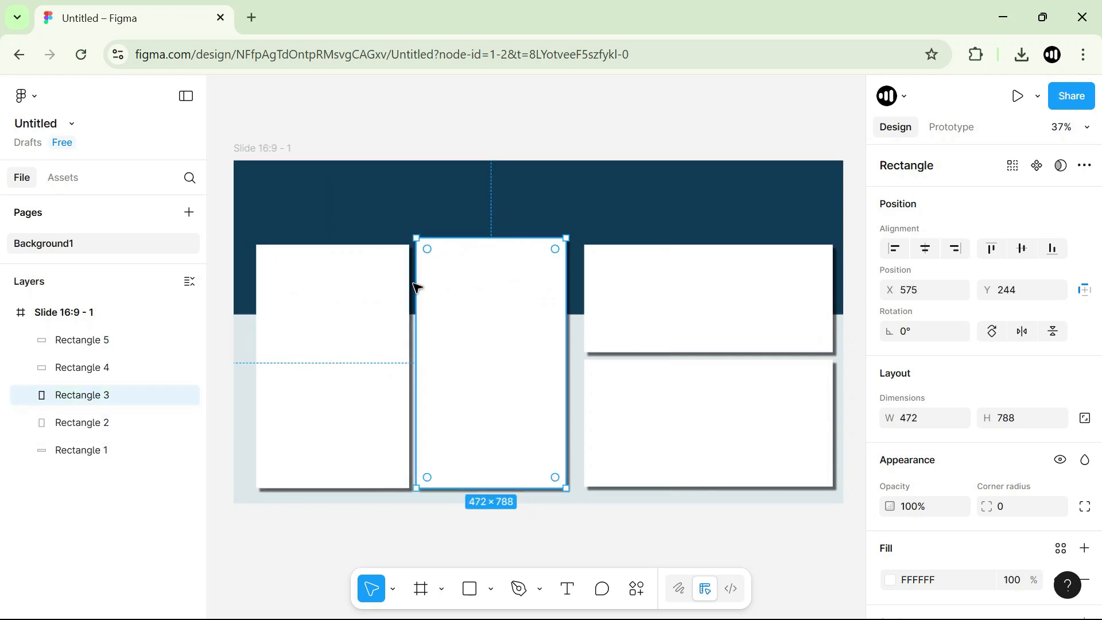
left_click(363, 248)
left_click_drag(363, 248, 364, 238)
left_click(661, 252)
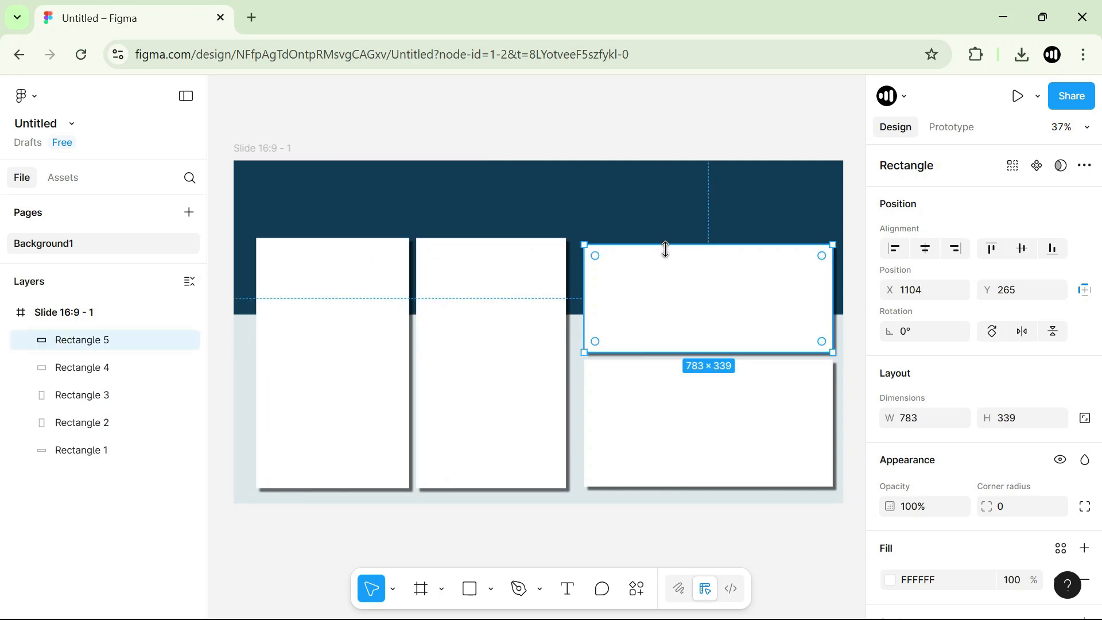
left_click_drag(664, 247, 669, 240)
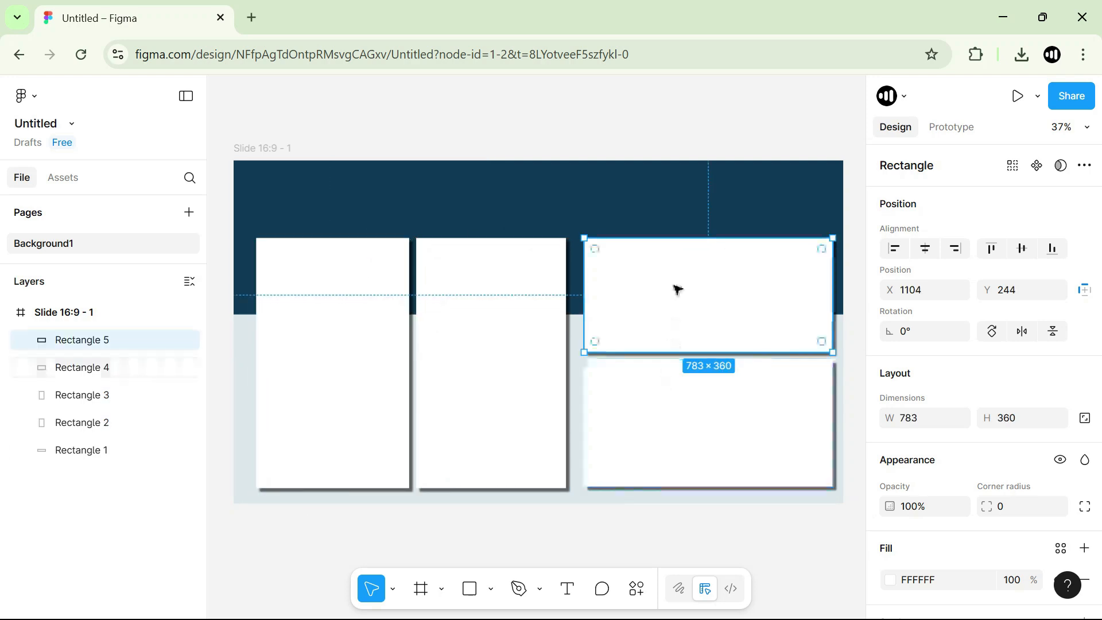
Raise the top edges of the upper wide card and both tall cards to Y 203.
left_click_drag(695, 237, 697, 225)
left_click(500, 264)
left_click_drag(505, 239, 495, 225)
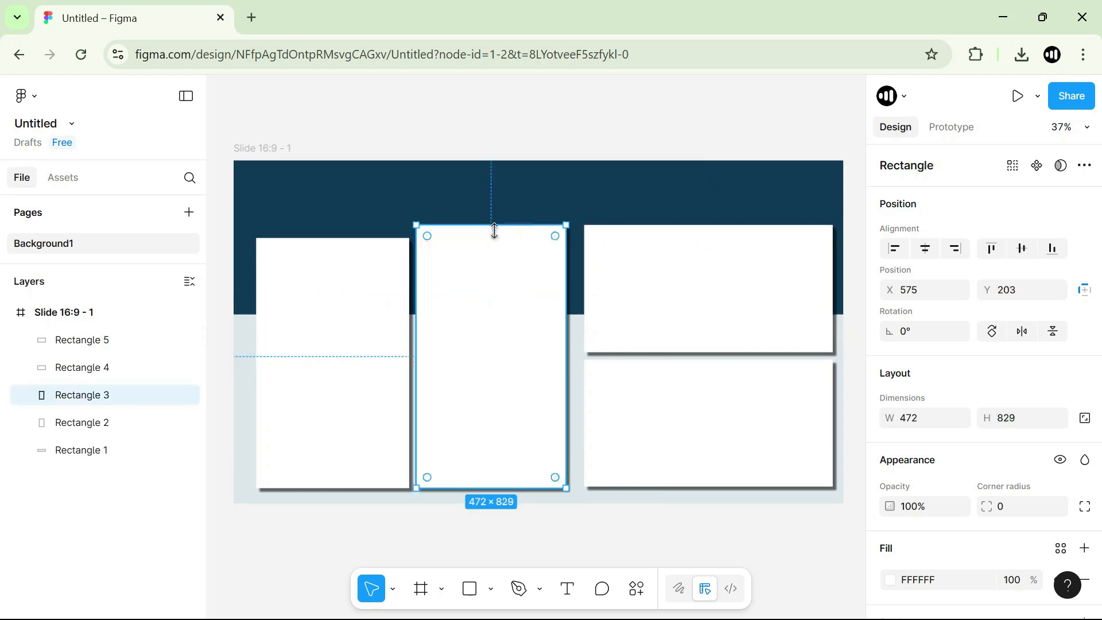
left_click(336, 237)
left_click_drag(336, 238, 339, 224)
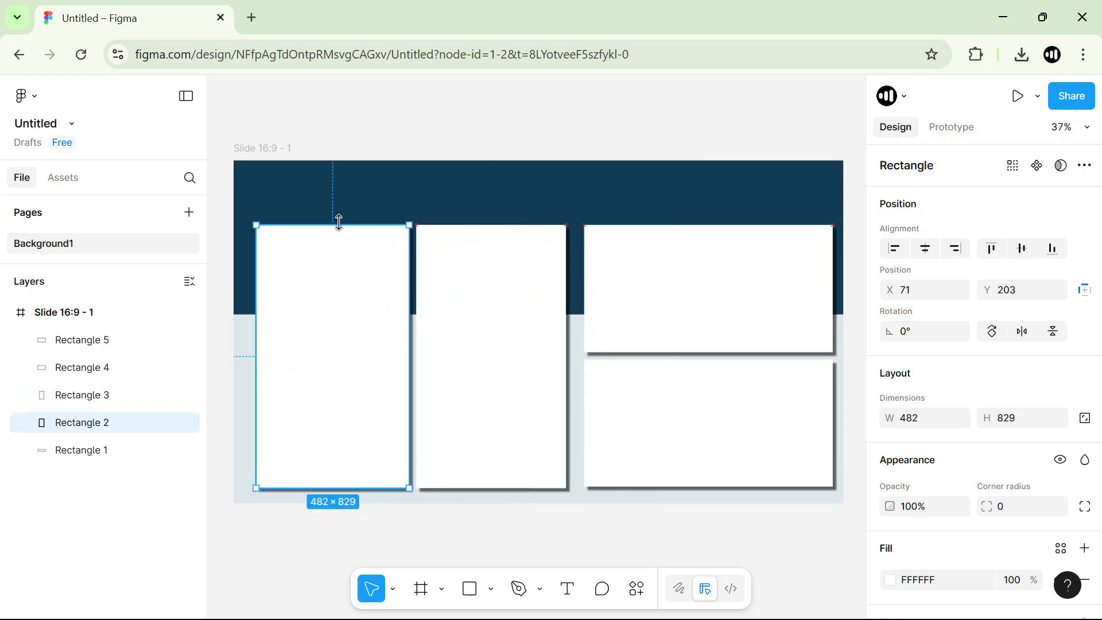
Delete the lower wide card and the second tall card.
left_click(656, 419)
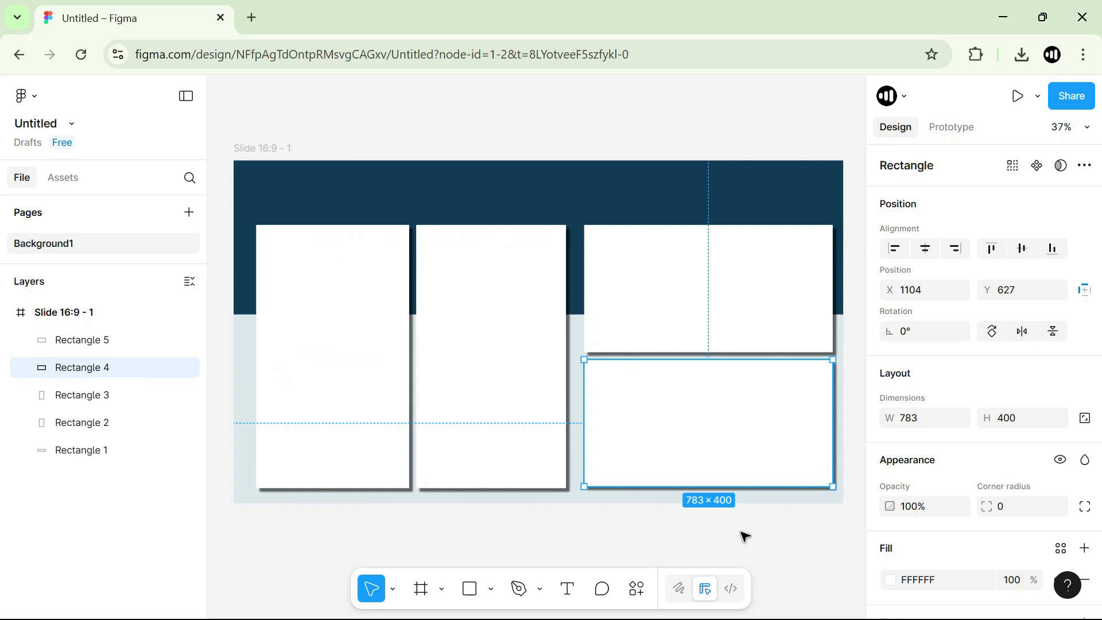
key("Delete")
left_click(500, 448)
key("Delete")
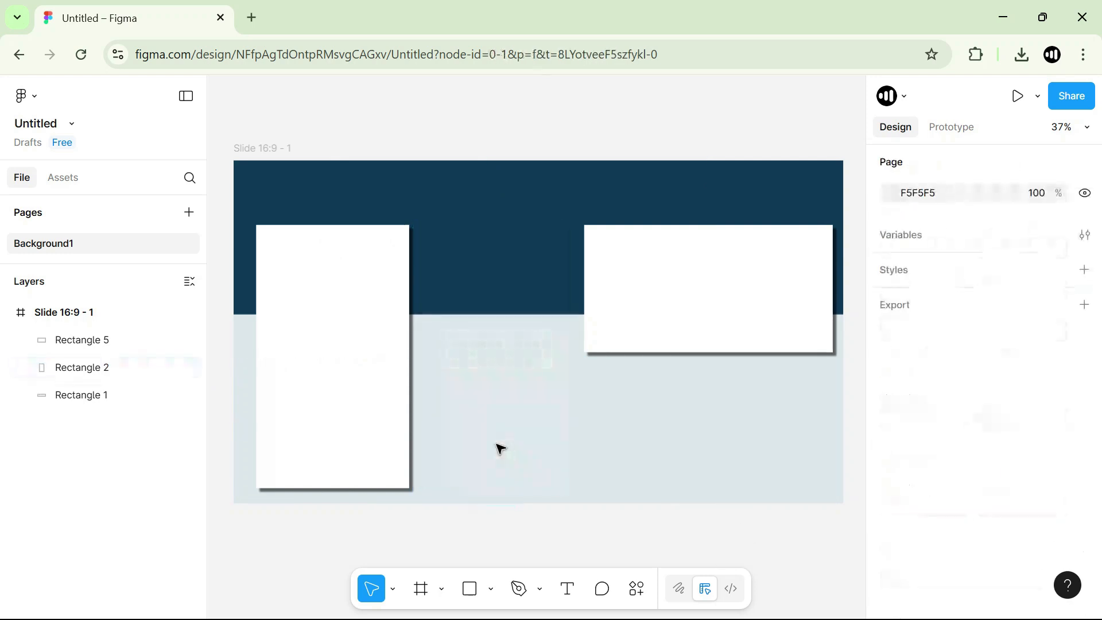
Widen the left card to 1001 × 829 at X 57 and lengthen the right card to 783 × 829.
left_click(347, 330)
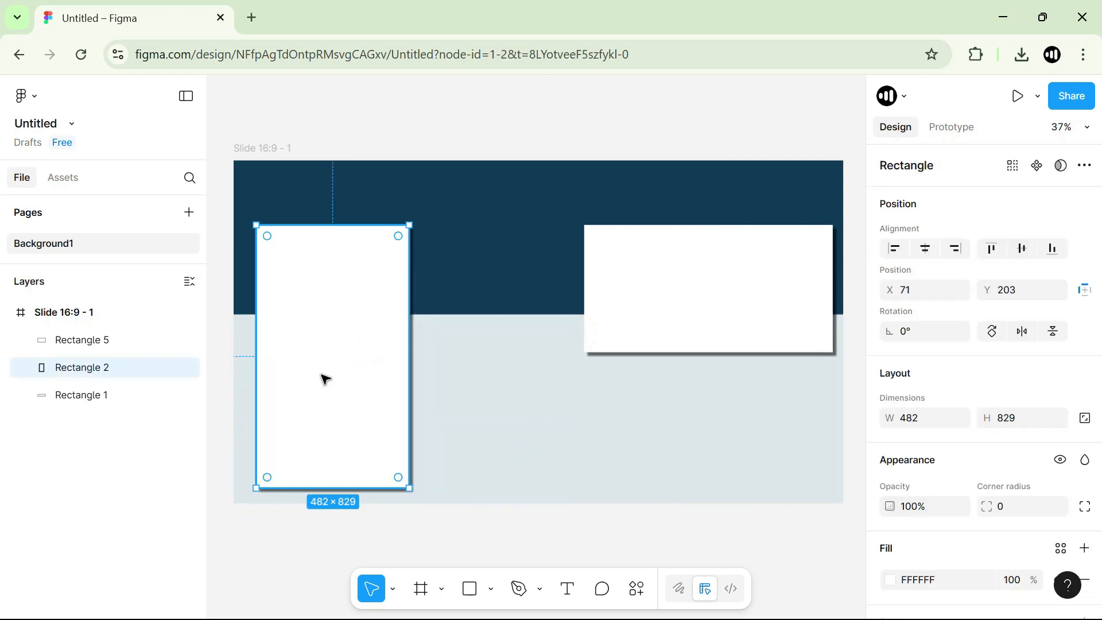
left_click_drag(410, 361, 565, 364)
left_click(684, 315)
left_click_drag(679, 359, 688, 489)
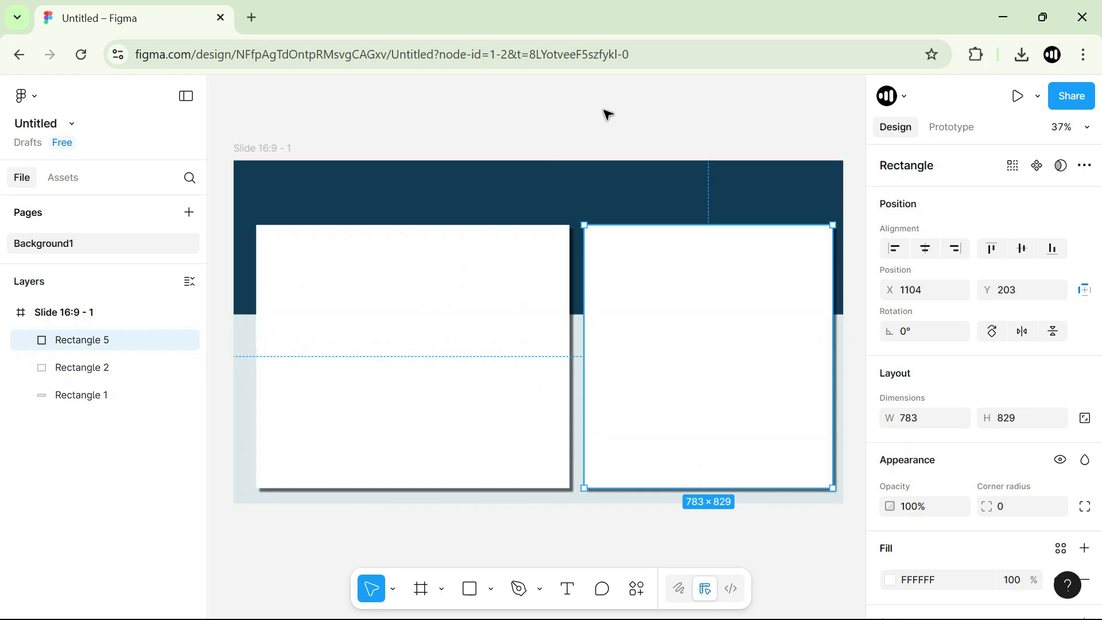
left_click(509, 348)
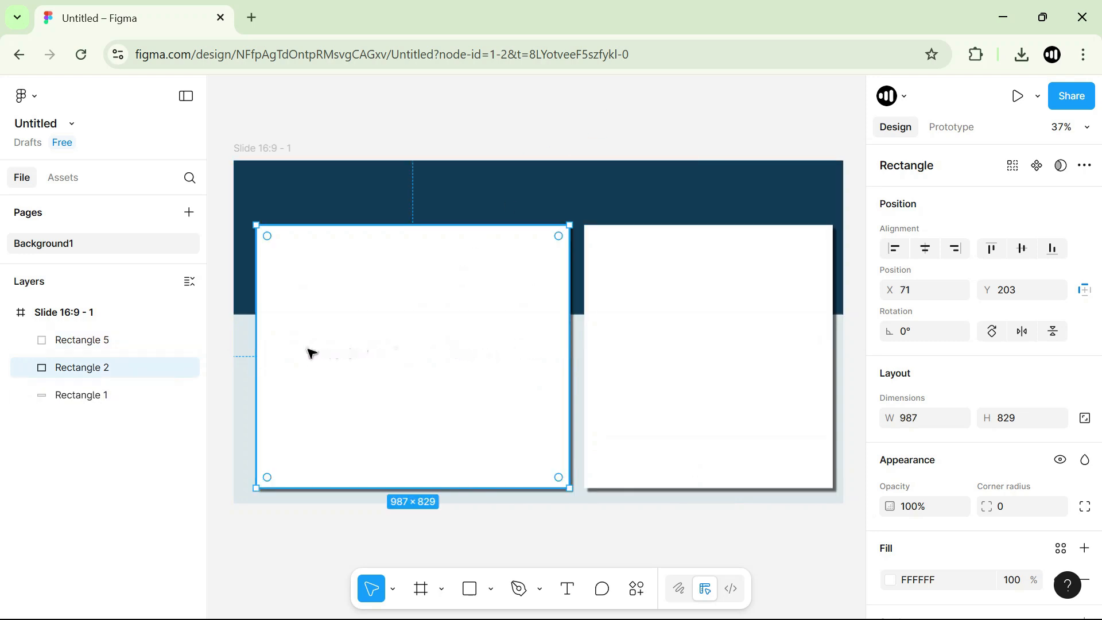
left_click_drag(256, 343, 251, 343)
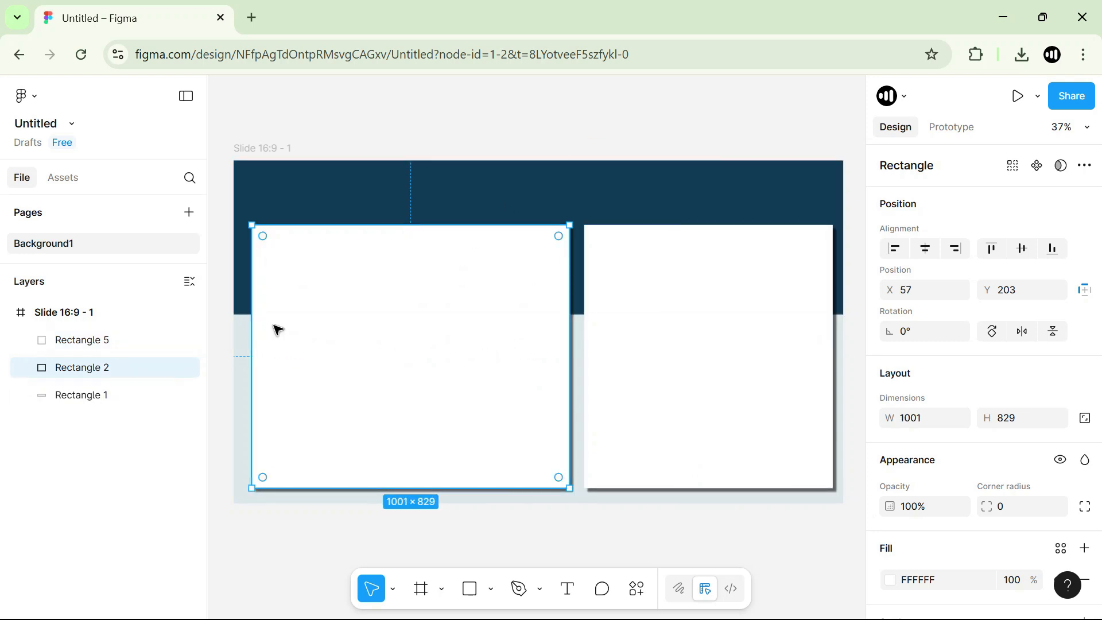
Rename the slide frame as Frame1.
left_click(553, 111)
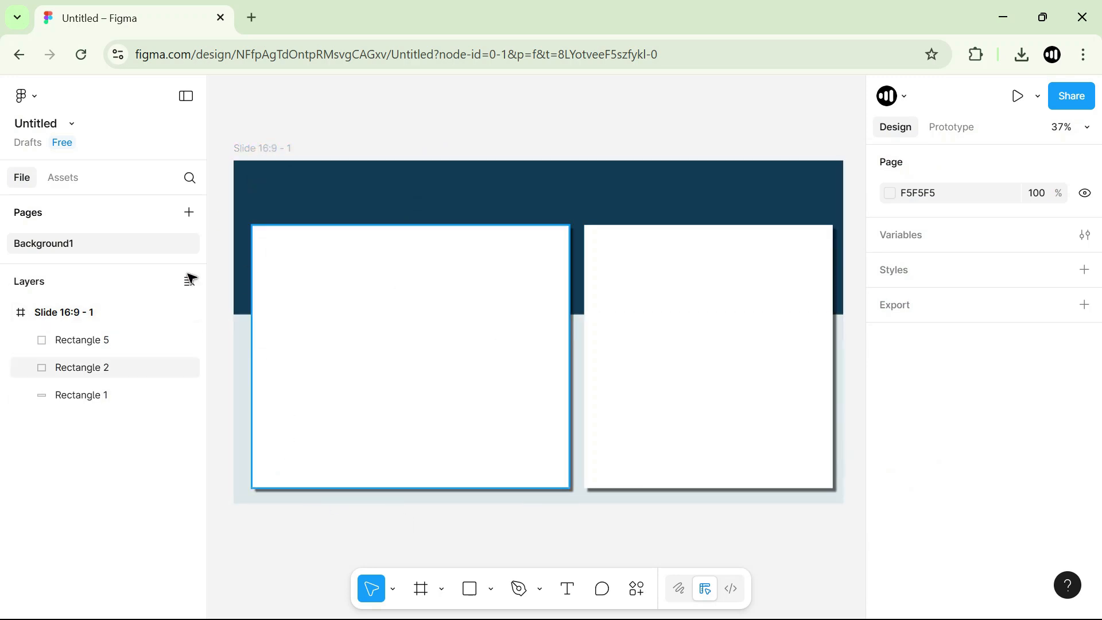
left_click(58, 319)
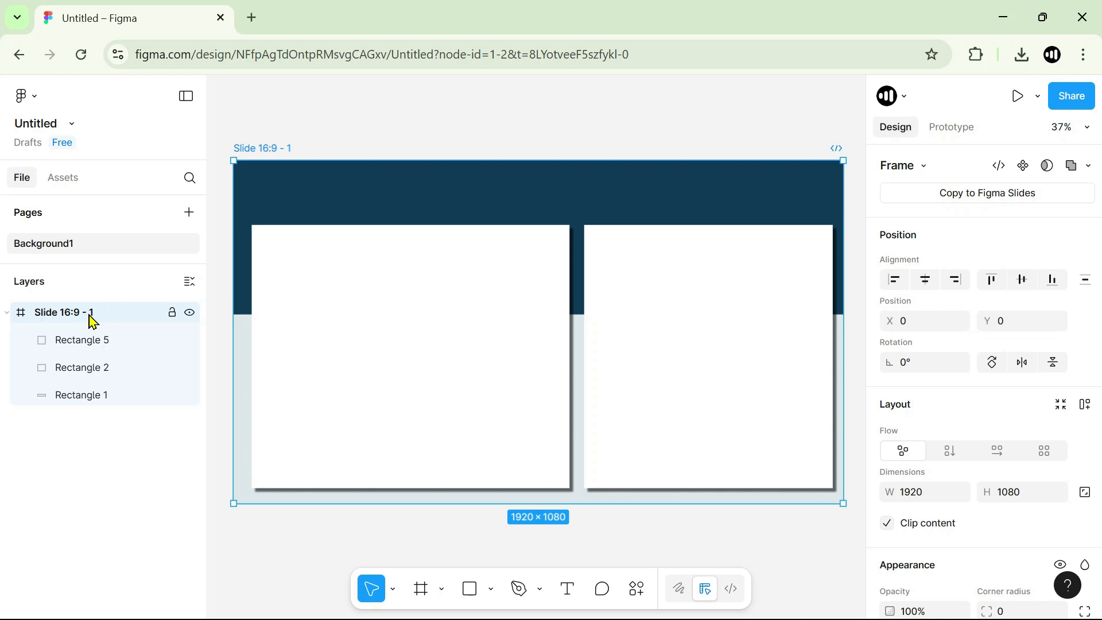
double_click(84, 315)
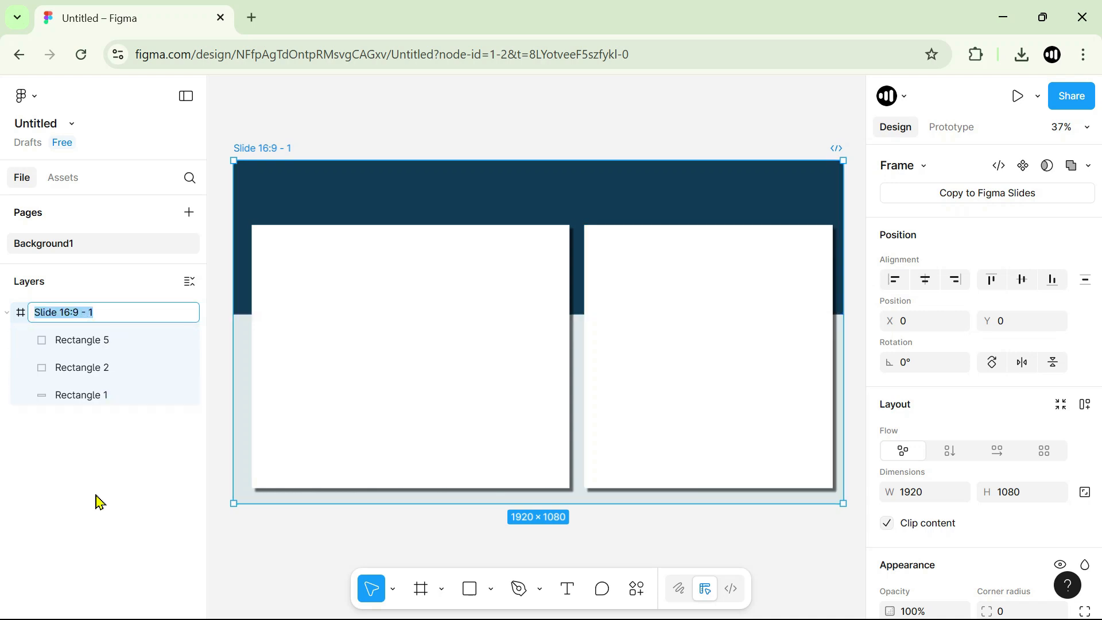
type("Frame1")
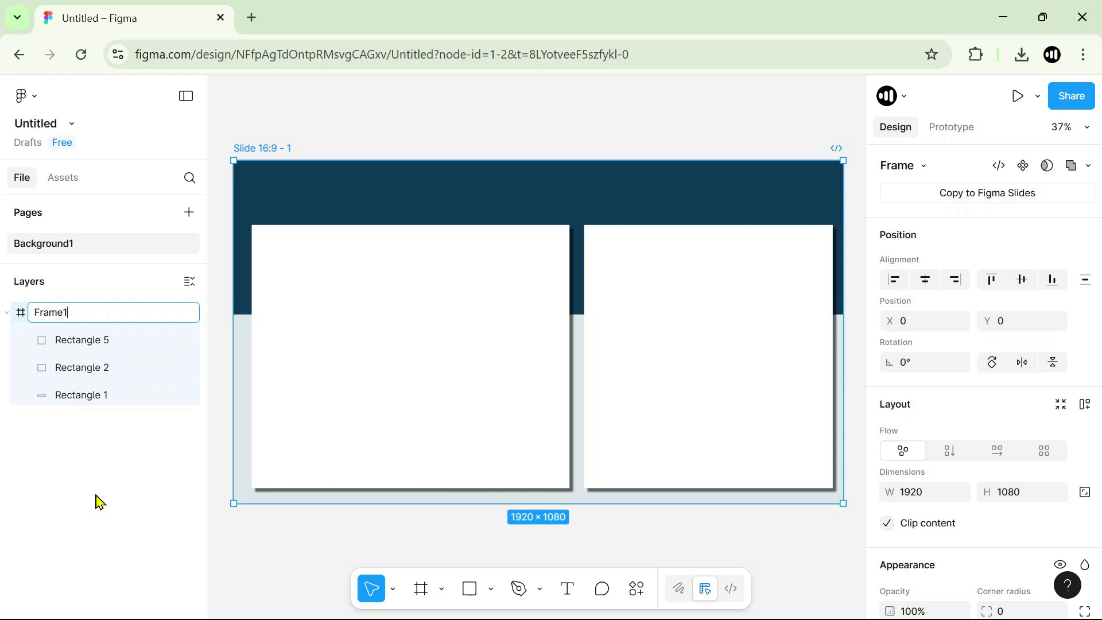
key("Return")
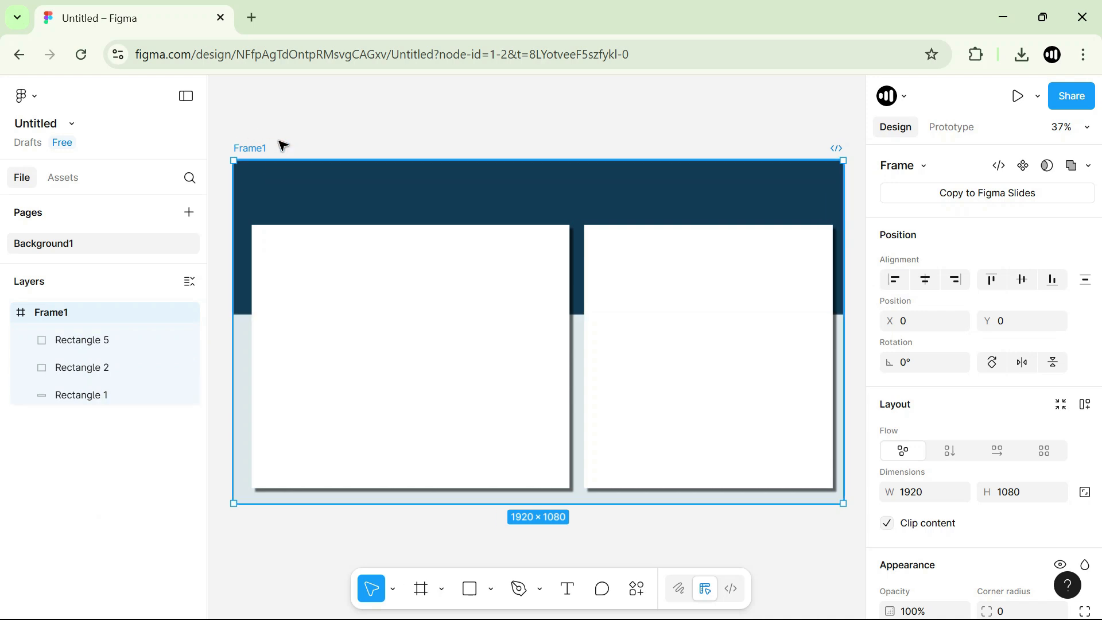
left_click(87, 348)
left_click(80, 371)
left_click(83, 399)
left_click(89, 370)
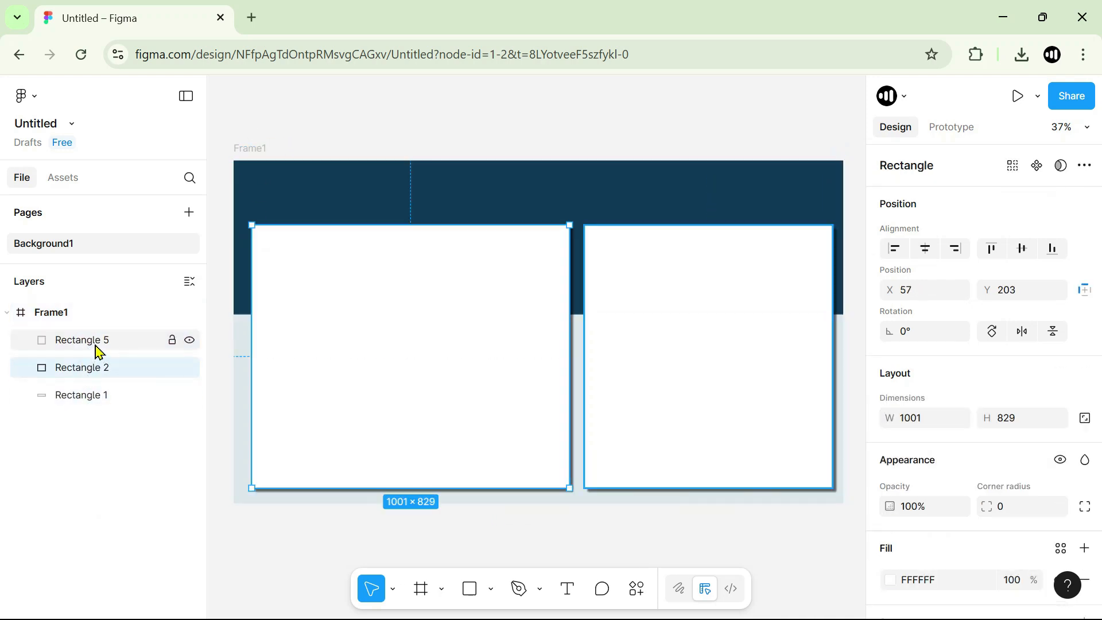
left_click(98, 345)
left_click(98, 372)
Rename the upper band's layer, Rectangle 1, as "dark blue rectangle".
left_click(96, 399)
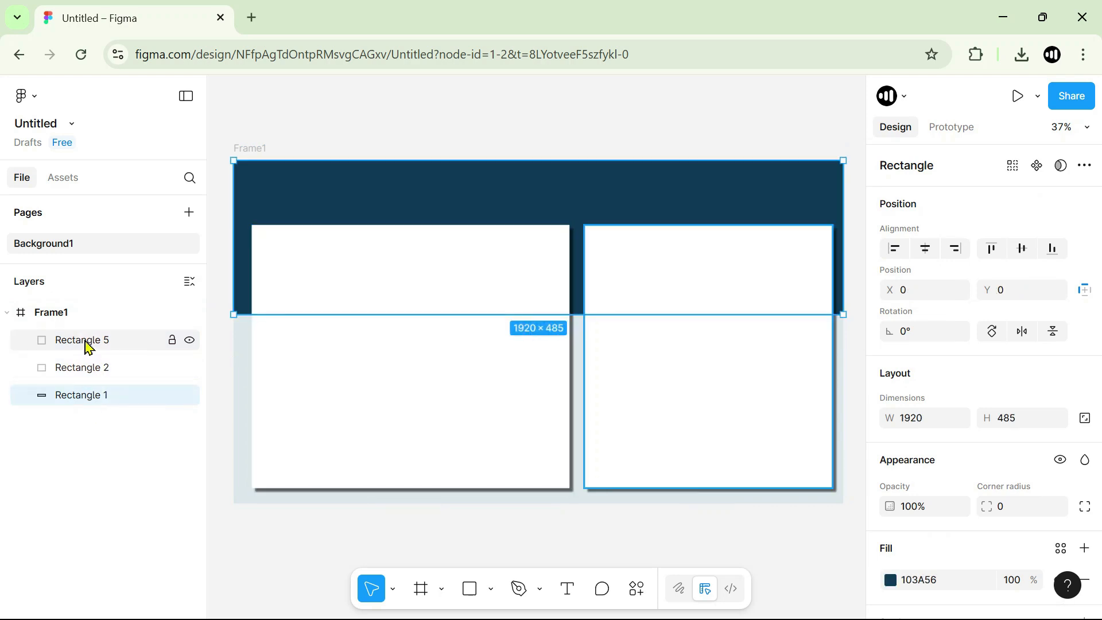
double_click(102, 396)
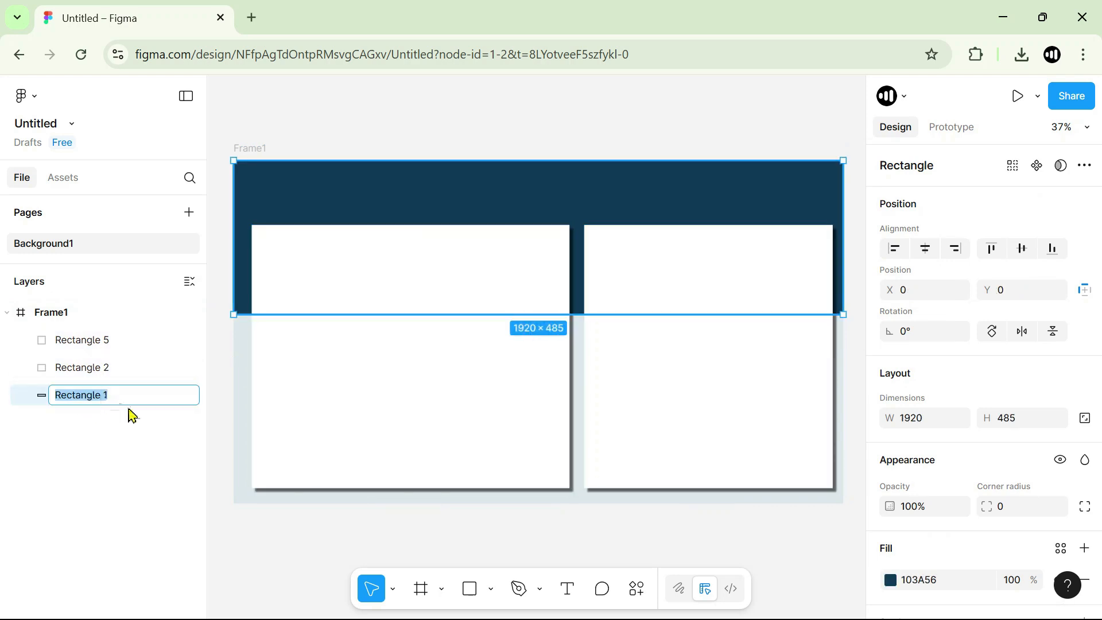
type("dark blue r")
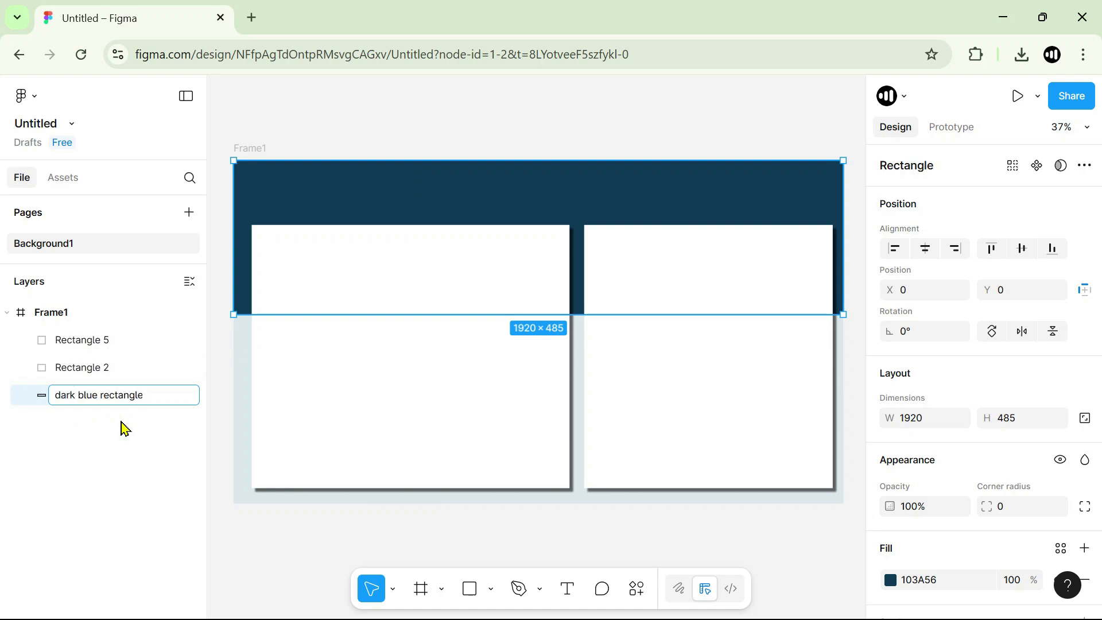
key("Return")
Move the left white card's layer, Rectangle 2, above Rectangle 5 in the layer order.
left_click(87, 350)
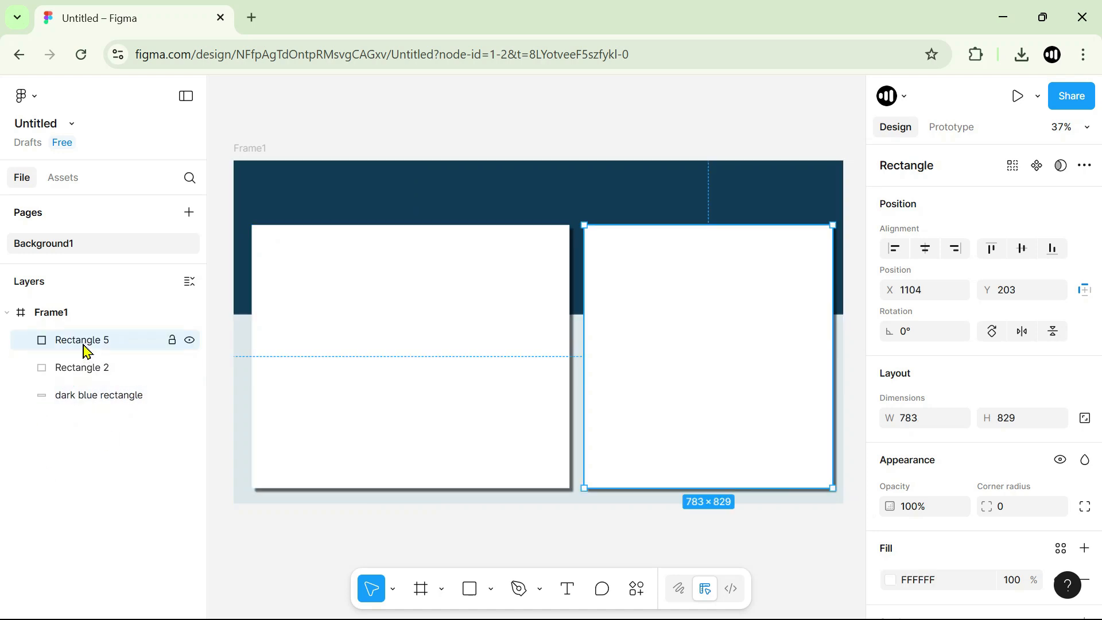
double_click(86, 343)
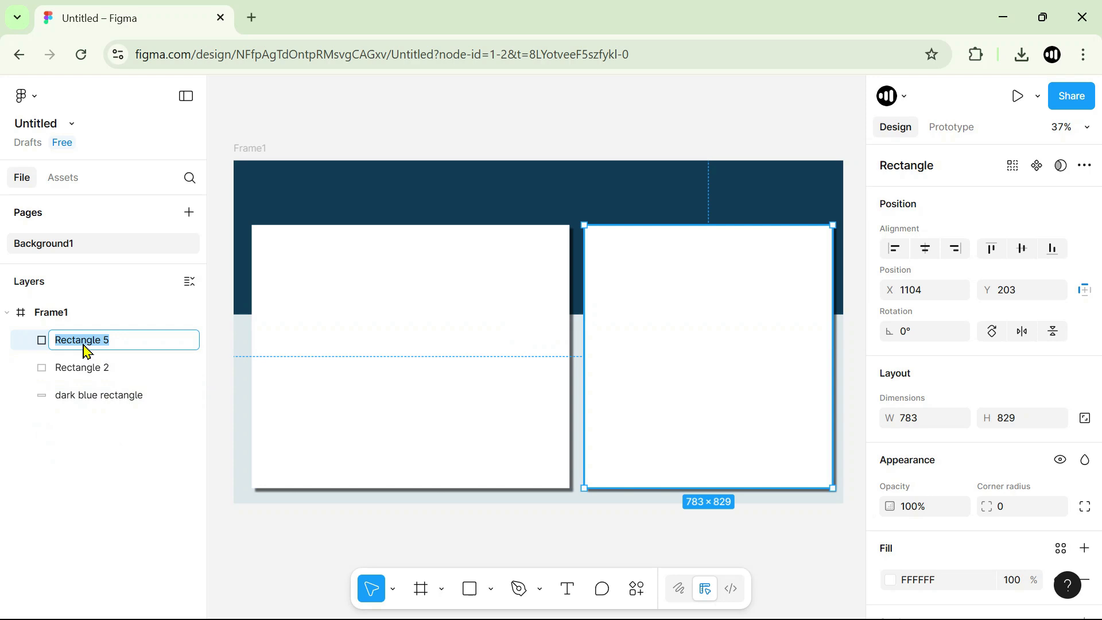
left_click(89, 460)
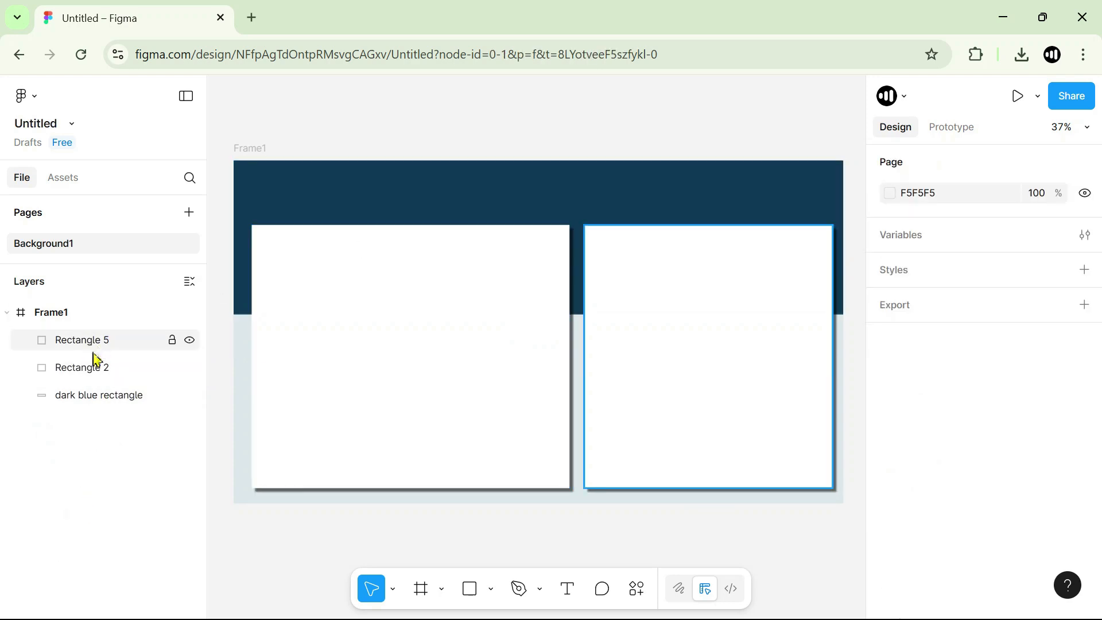
left_click(337, 310)
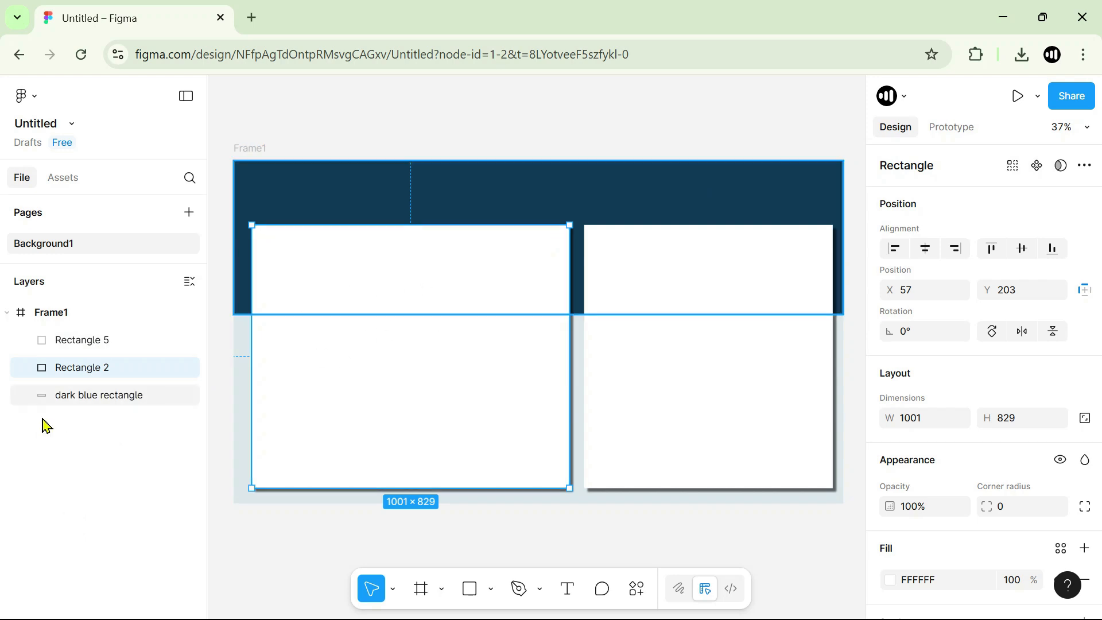
left_click_drag(88, 374, 99, 341)
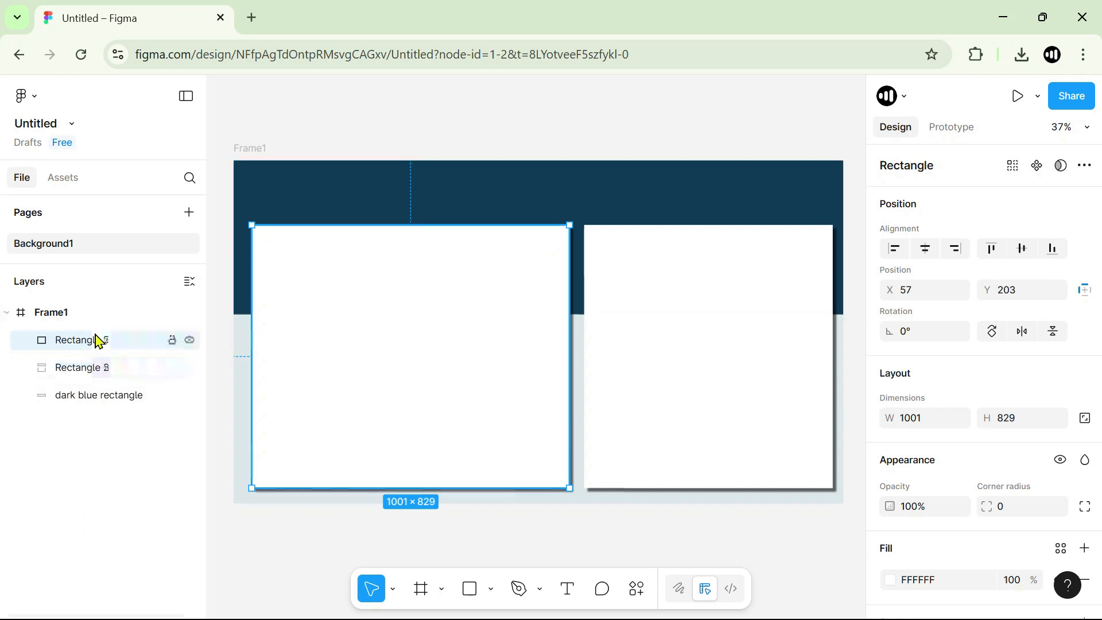
Rename Rectangle 2 as "withe rectangle right" and Rectangle 5 as "white rectangle left".
double_click(87, 342)
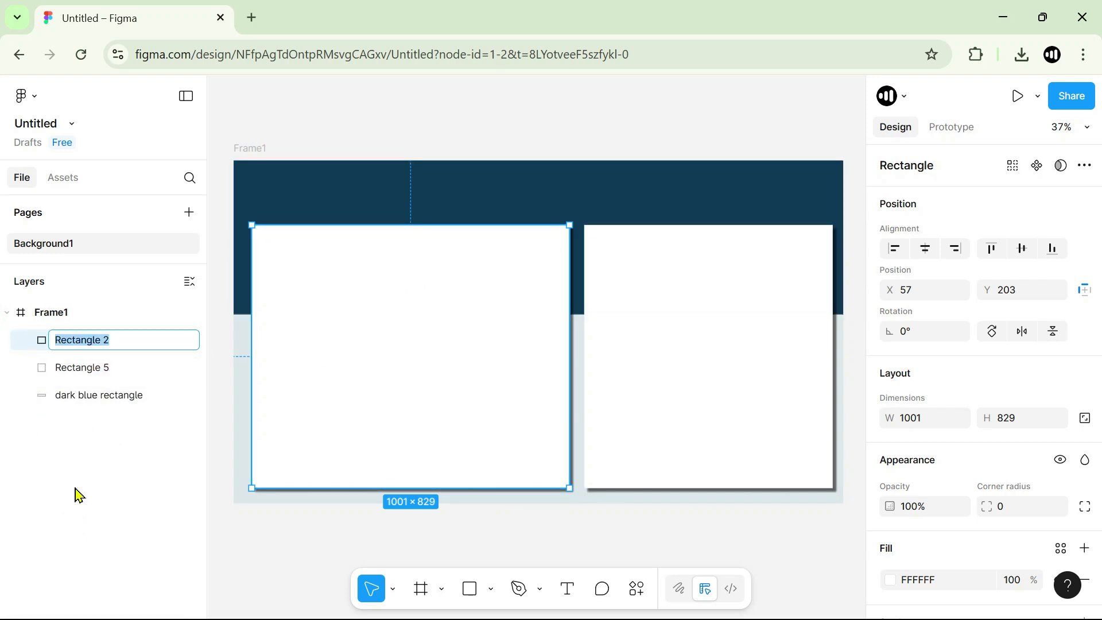
type("withe r")
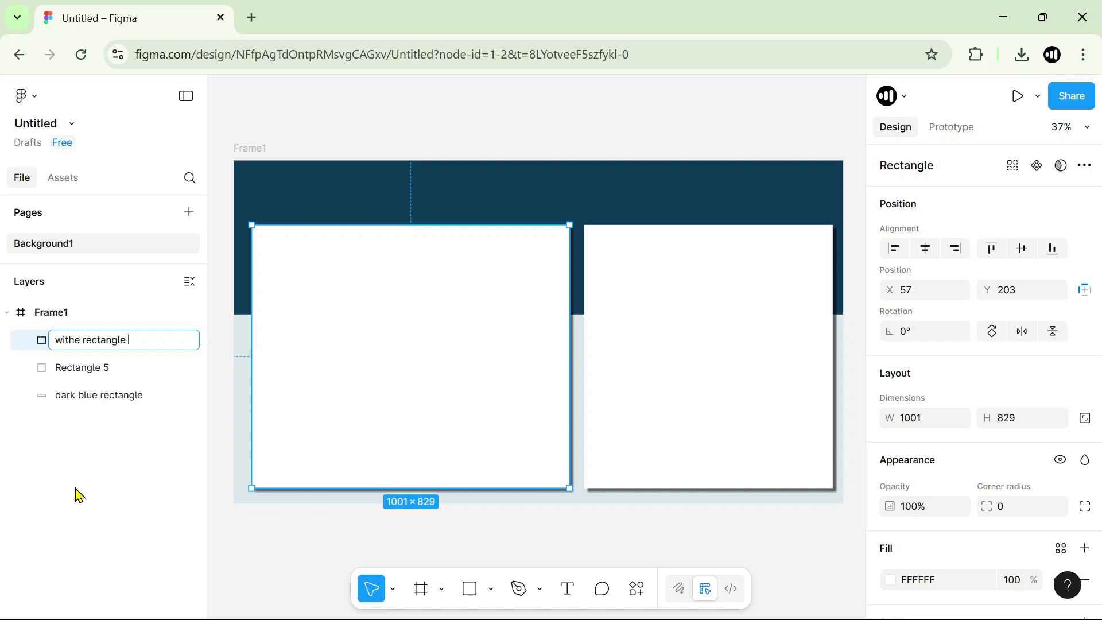
key("Return")
left_click(103, 371)
double_click(103, 371)
type("white rectangle left")
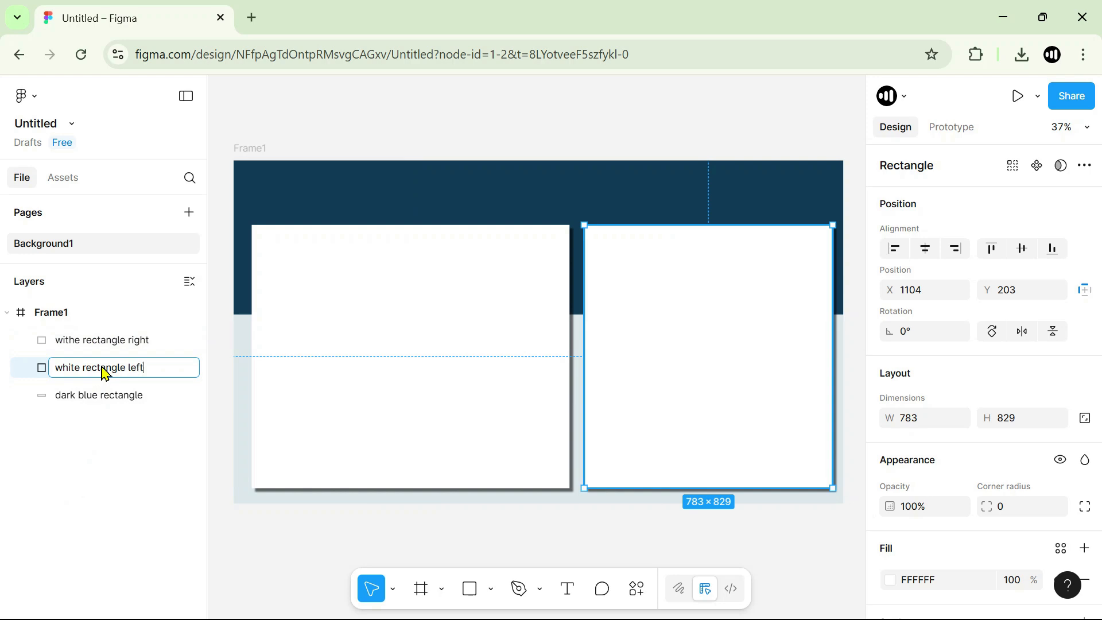
key("Return")
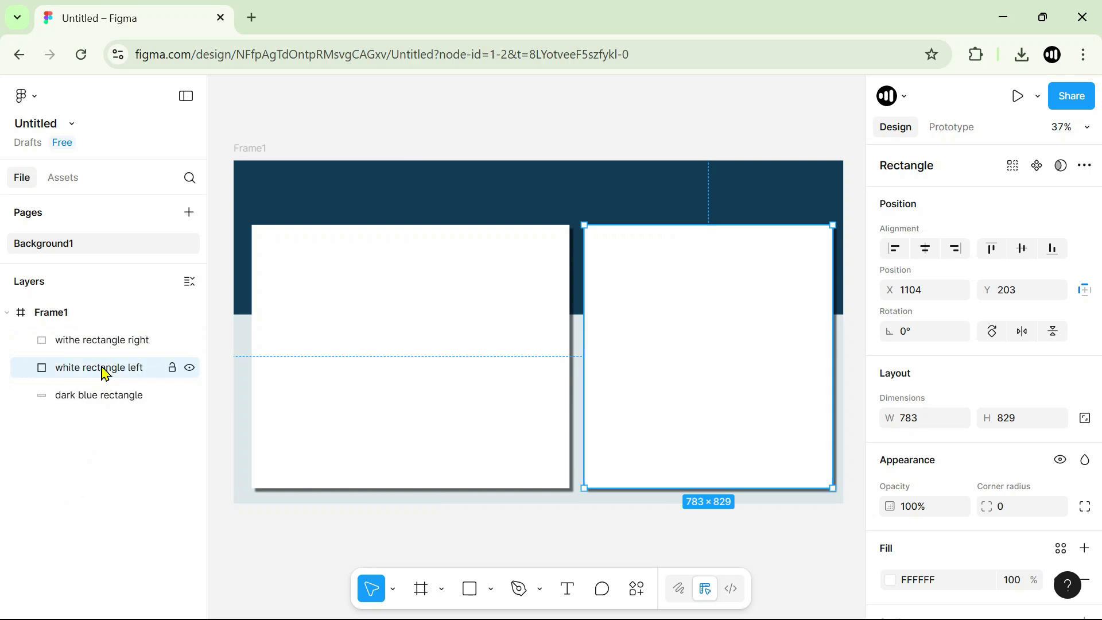
Swap the side words in the card names: "withe rectangle left" for the left card and "white rectangle right" for the right card.
double_click(142, 343)
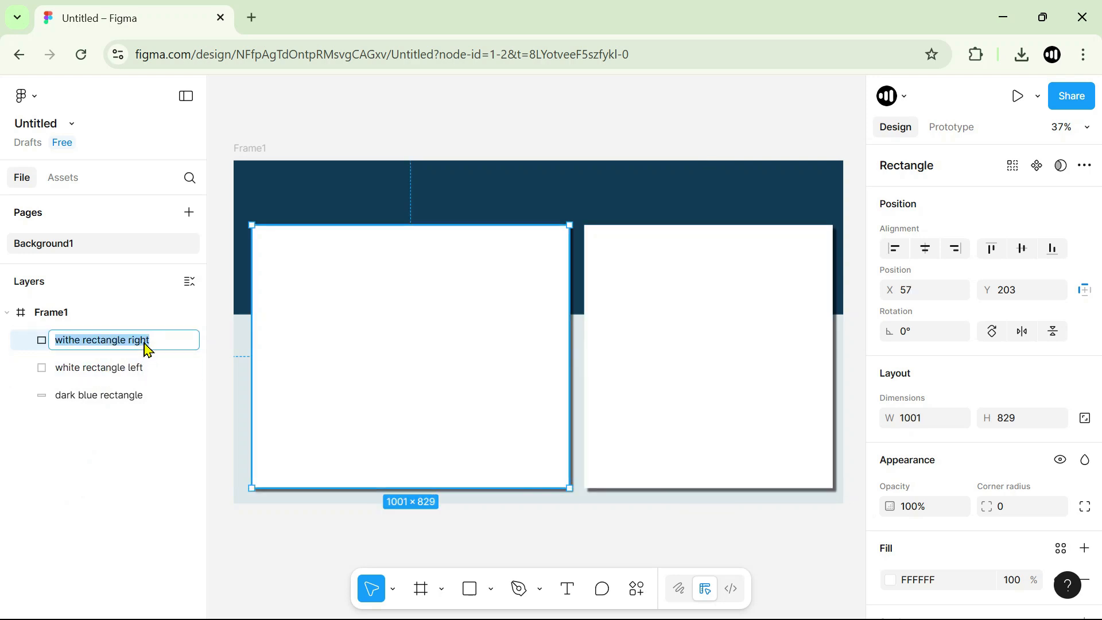
double_click(142, 345)
type("lefto")
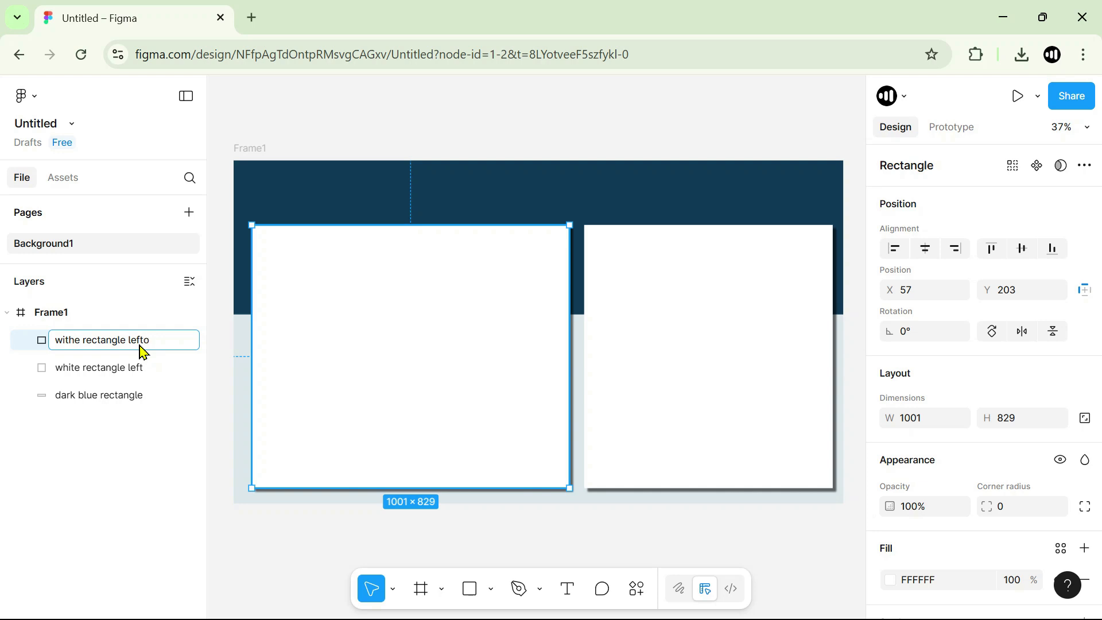
key("BackSpace")
key("Return")
double_click(145, 372)
double_click(144, 371)
type("right")
key("Return")
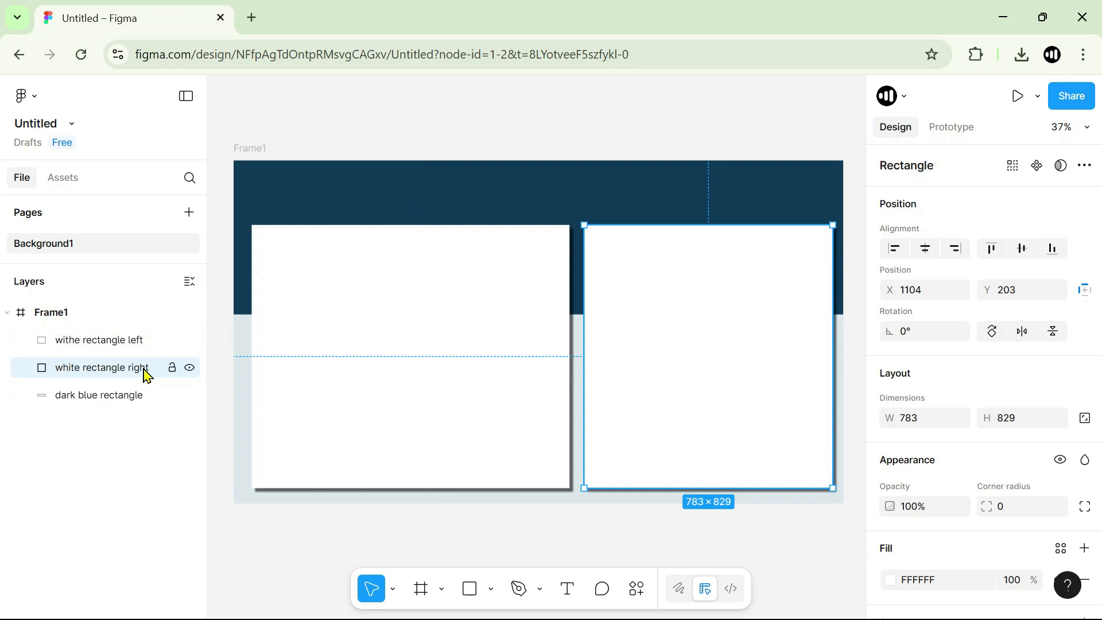
left_click(63, 317)
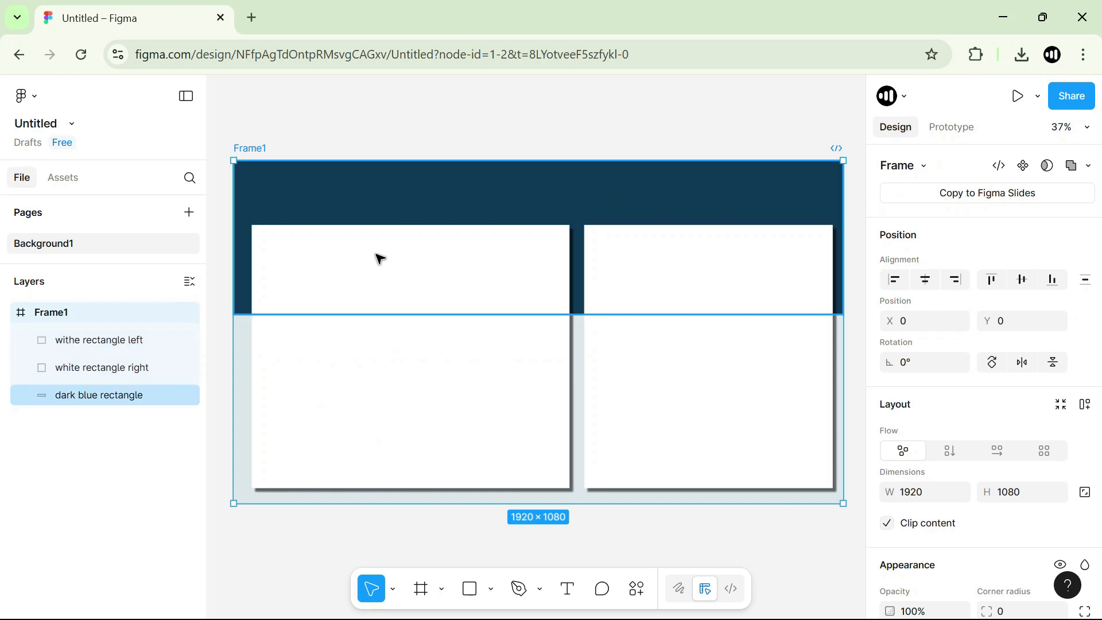
left_click(108, 344)
left_click(108, 367)
left_click(98, 395)
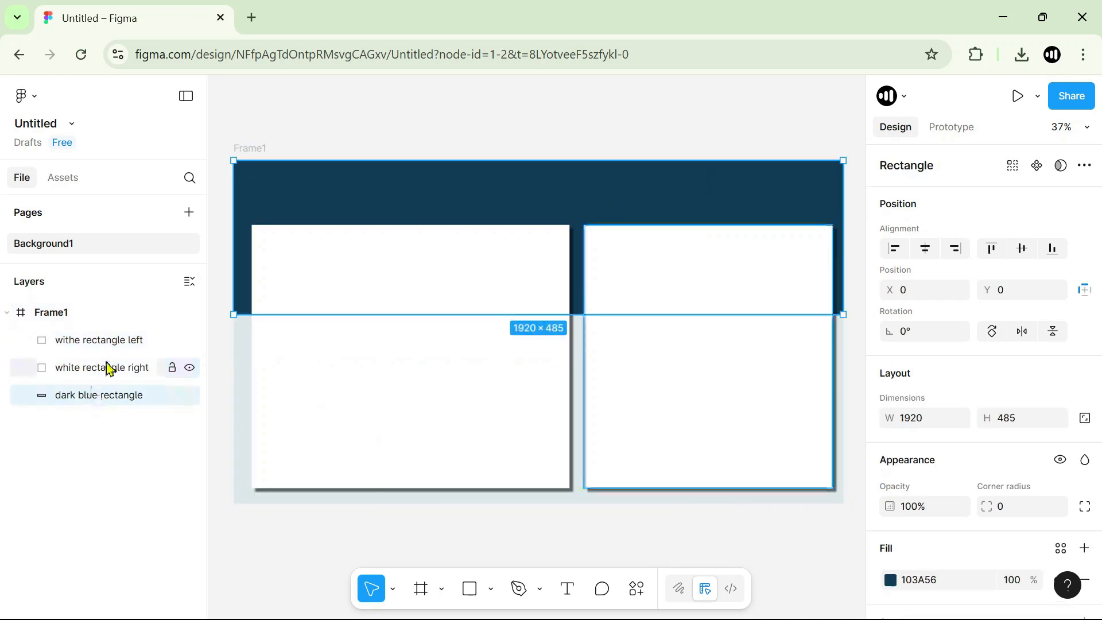
left_click(109, 369)
Add a grid layout guide to Frame1 and set its size to 20.
left_click(61, 315)
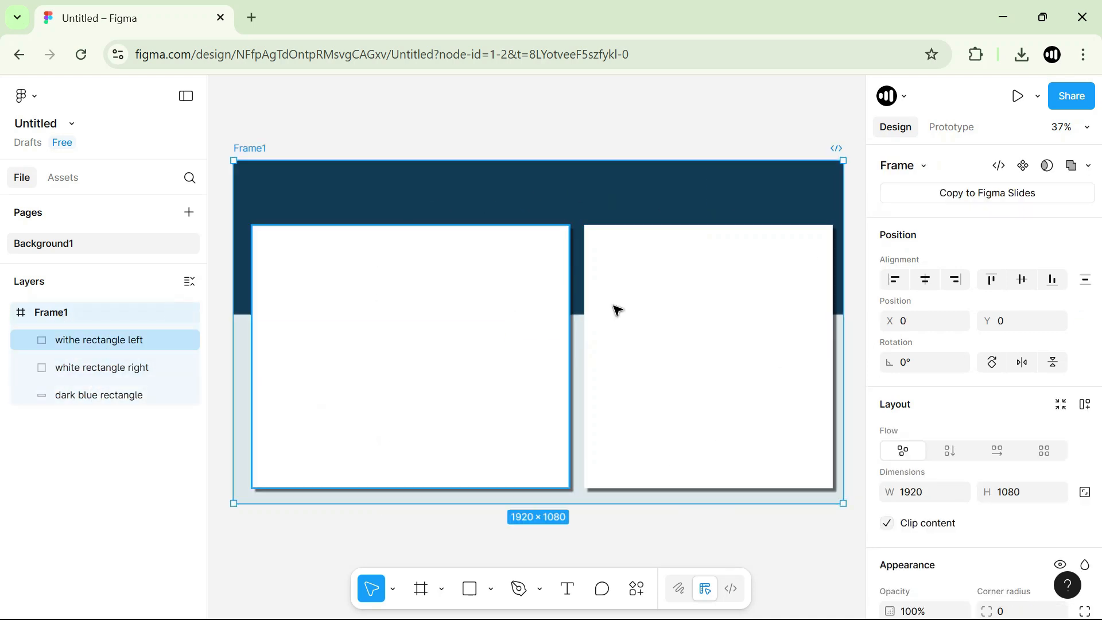
scroll(984, 350, "down", 5)
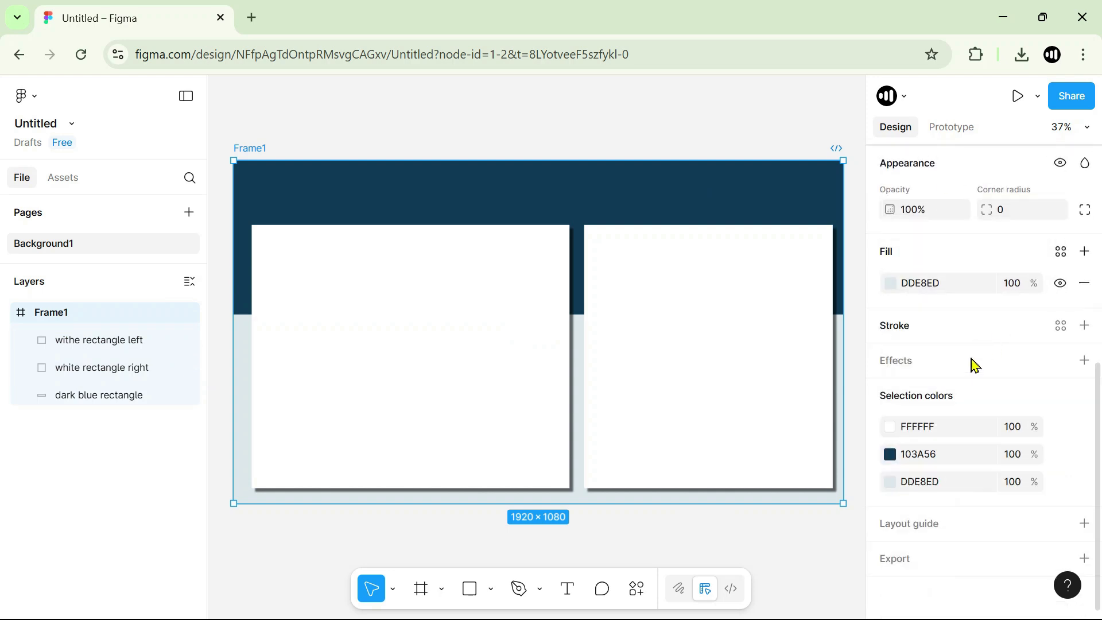
left_click(901, 531)
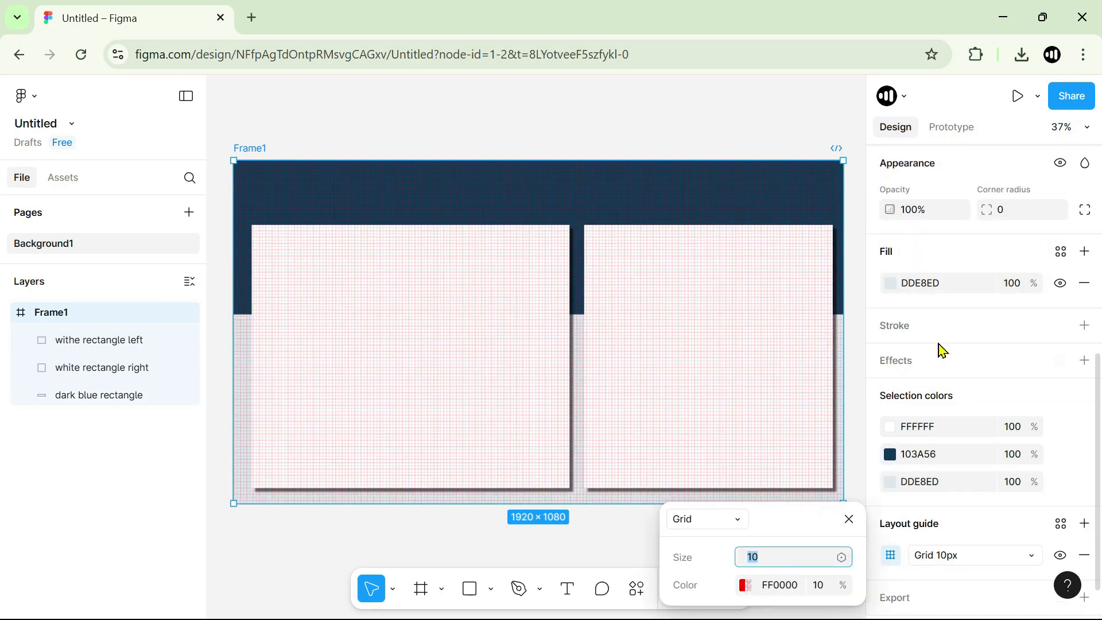
scroll(940, 349, "down", 1)
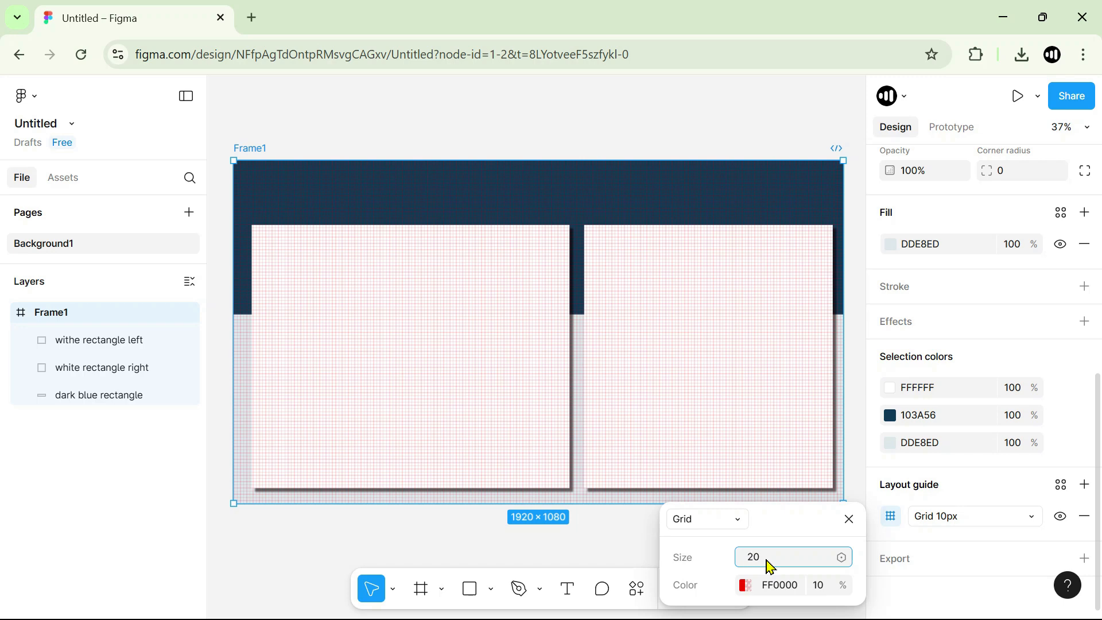
key("Return")
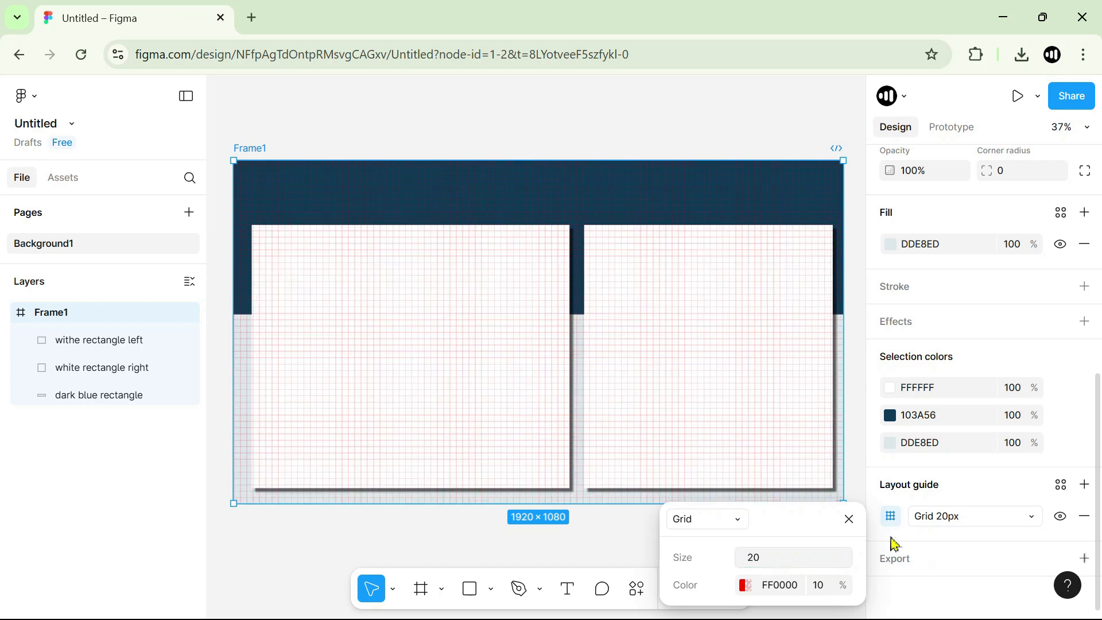
Extend the left card's left and bottom edges to the grid, making it 1018 × 837 at X 40.
left_click(379, 121)
left_click(357, 321)
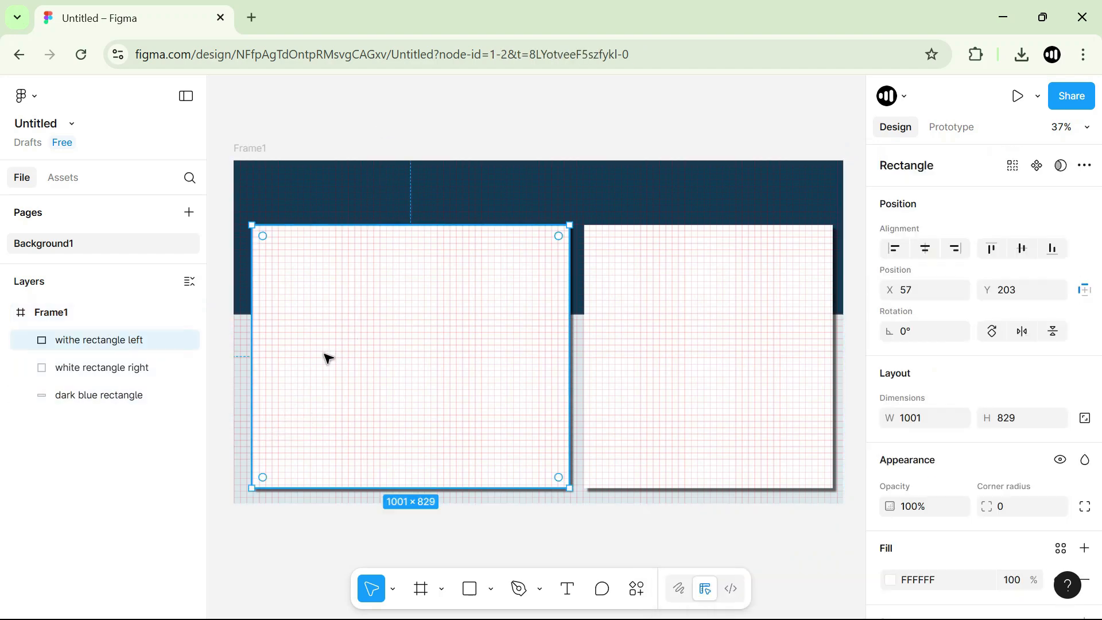
scroll(337, 479, "up", 5)
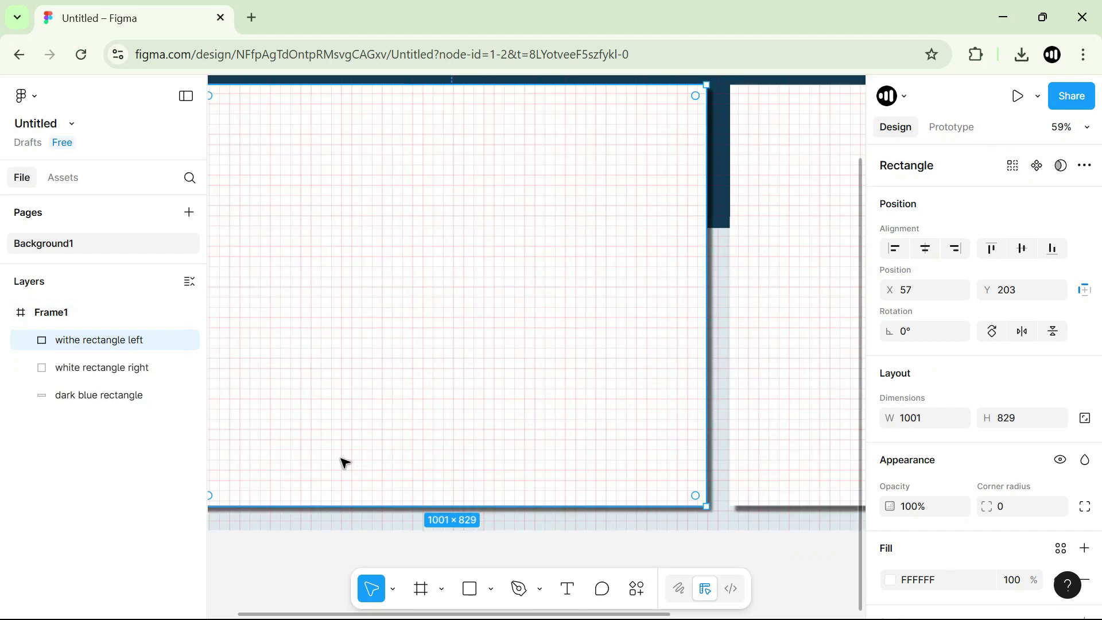
scroll(362, 383, "down", 1)
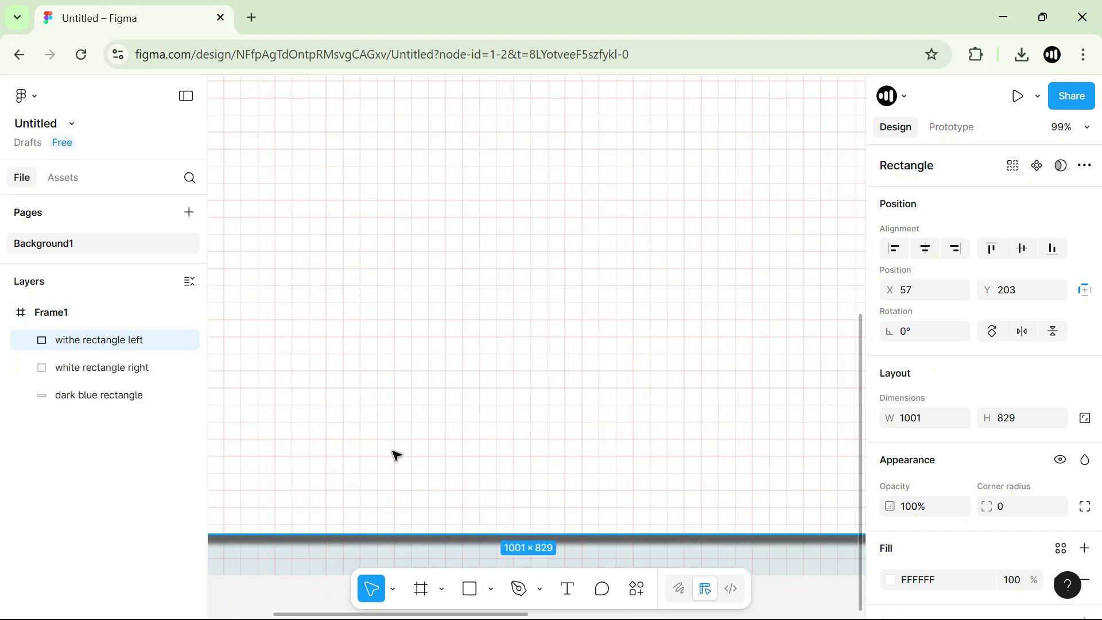
left_click_drag(396, 455, 398, 349)
left_click_drag(370, 308, 361, 341)
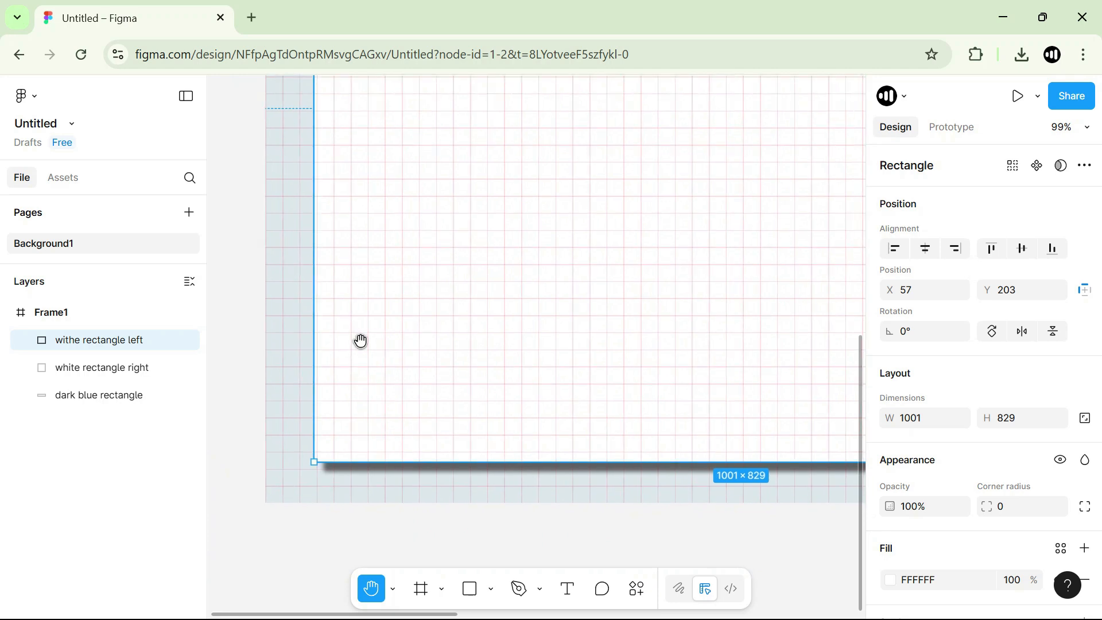
key("v")
left_click_drag(314, 300, 301, 301)
mouse_move(352, 463)
left_mouse_down()
mouse_move(359, 426)
mouse_move(359, 467)
left_mouse_up()
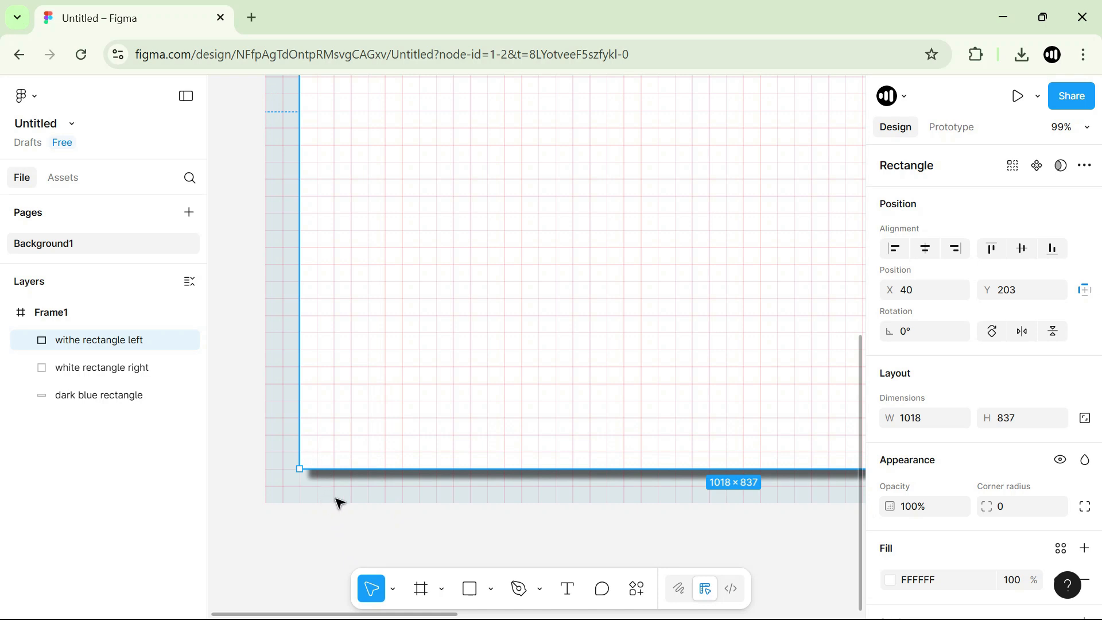
Align the right card's bottom and right edges to the grid, making it 776 × 837.
key("space")
left_click_drag(719, 391, 455, 391)
left_click_drag(786, 368, 444, 384)
left_click_drag(704, 385, 369, 366)
left_click_drag(710, 346, 497, 361)
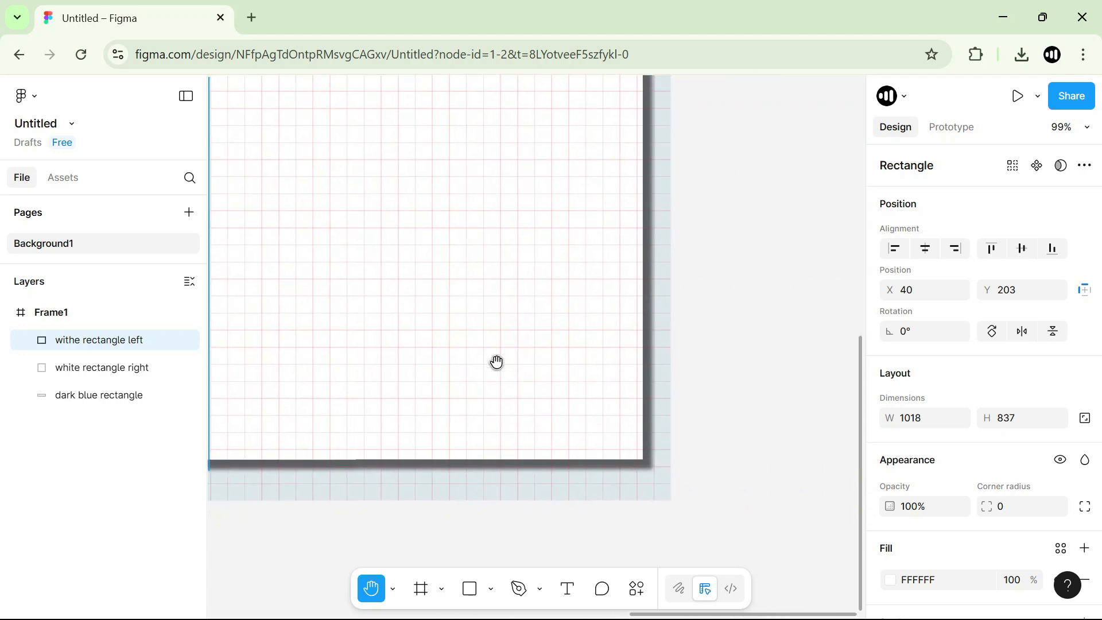
left_click(533, 456)
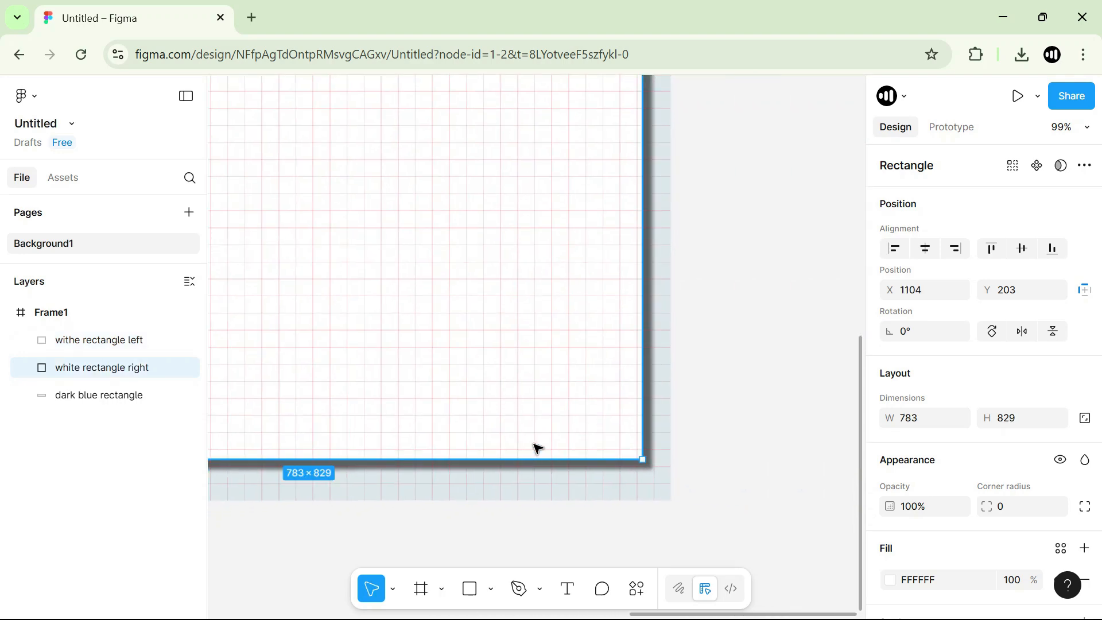
left_click_drag(535, 464, 535, 470)
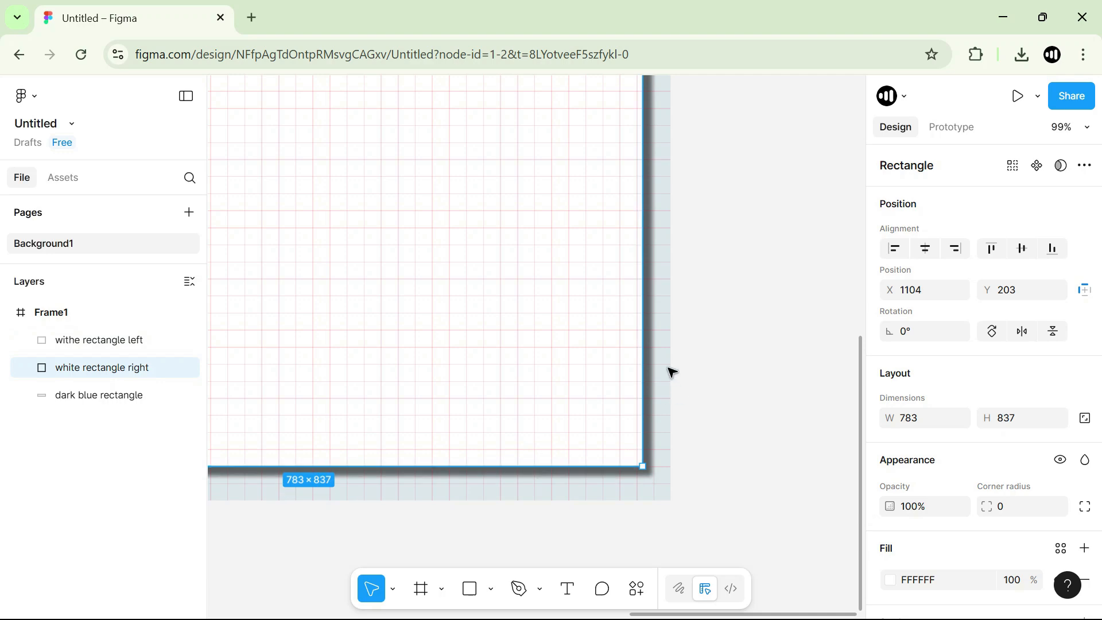
left_click_drag(641, 344, 632, 344)
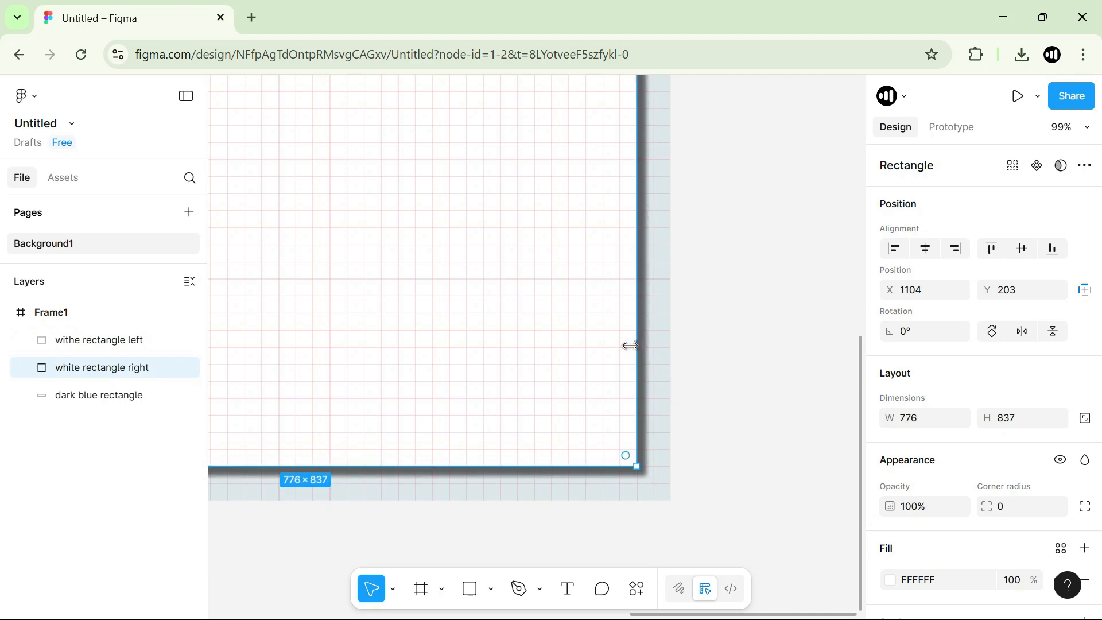
Align the facing edges of the two cards to the grid, making the left card 1040 × 837 with a narrow gap between them.
key("space")
left_click_drag(459, 86, 580, 296)
left_click_drag(552, 140, 568, 300)
left_click_drag(344, 307, 464, 392)
left_click_drag(337, 355, 547, 206)
left_click_drag(484, 519, 499, 223)
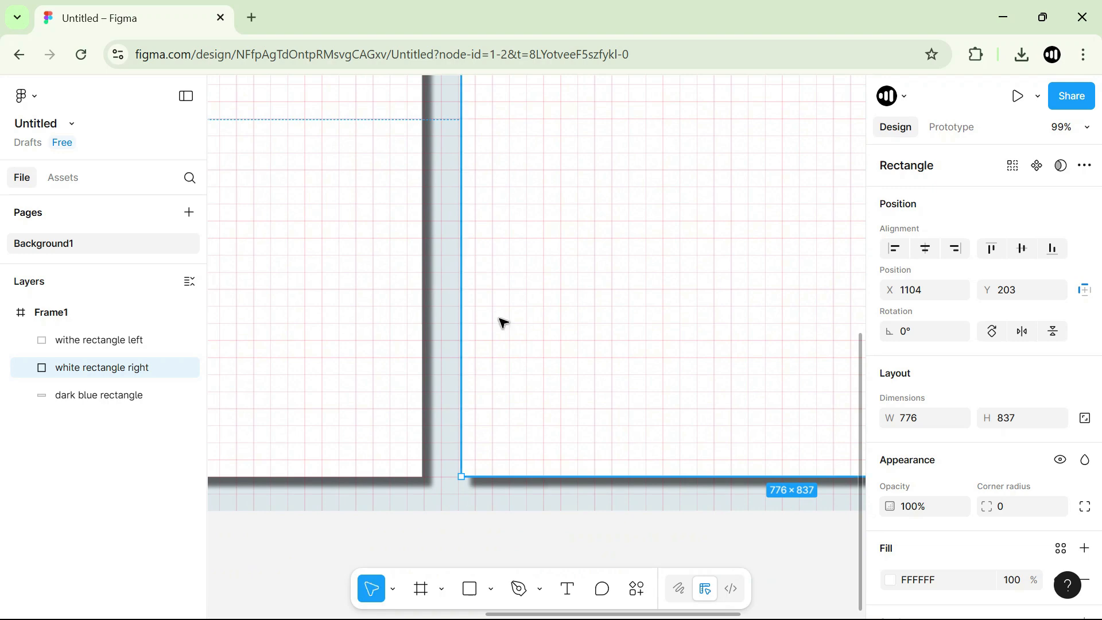
left_click_drag(462, 300, 441, 283)
left_click(419, 285)
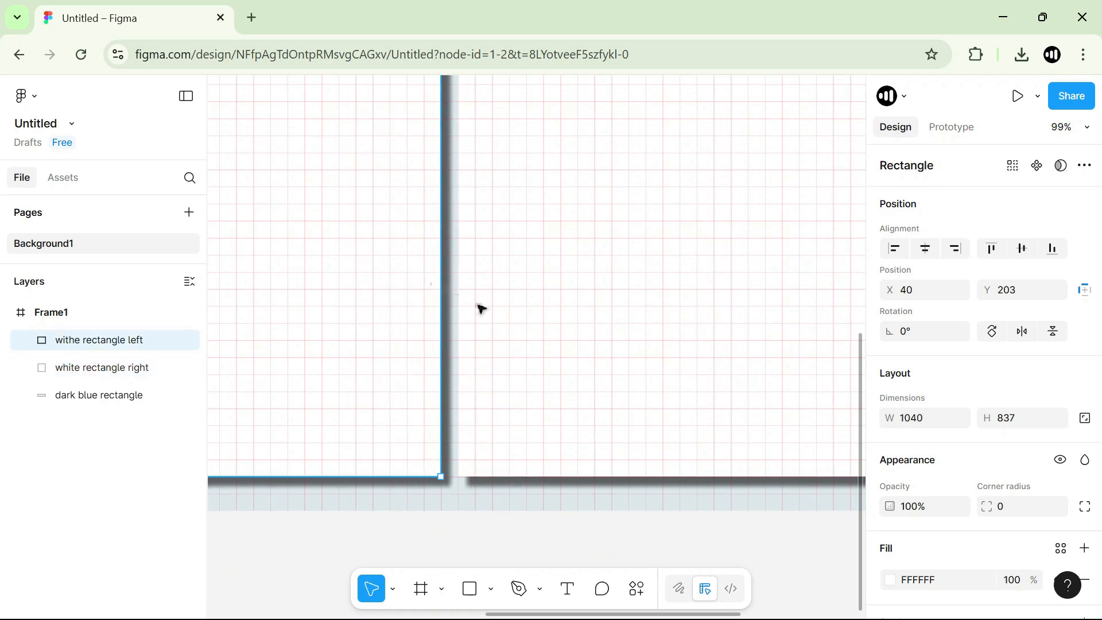
Examine how the top edges of both cards line up with the grid and the overall frame layout.
key("h")
scroll(509, 219, "down", 5)
scroll(499, 315, "up", 4)
scroll(499, 315, "left", 3)
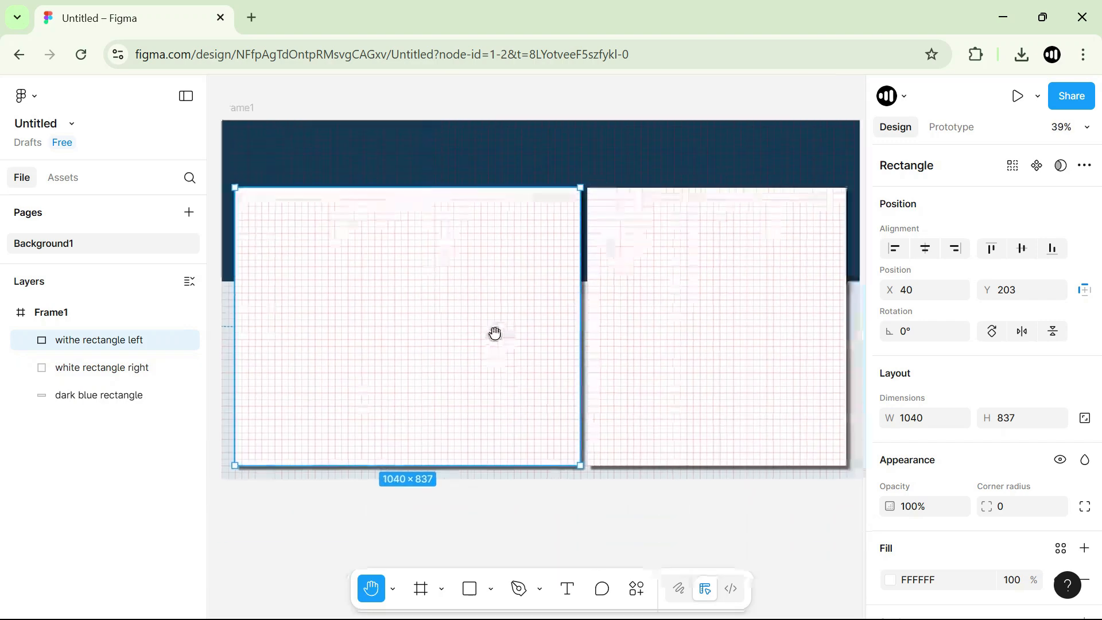
scroll(464, 270, "up", 6)
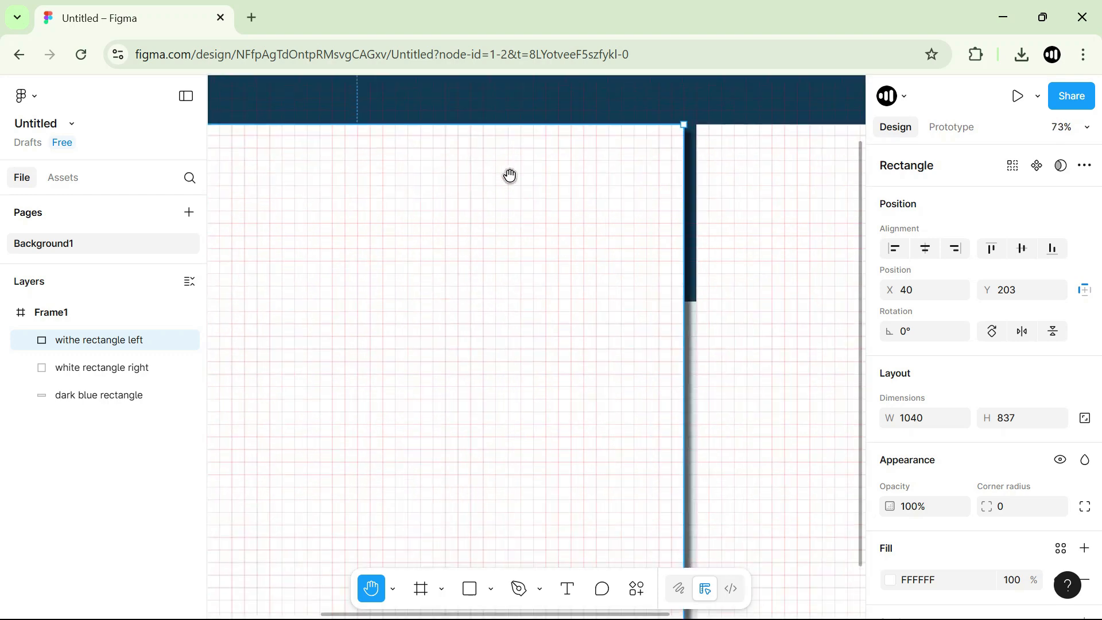
left_click_drag(631, 201, 504, 246)
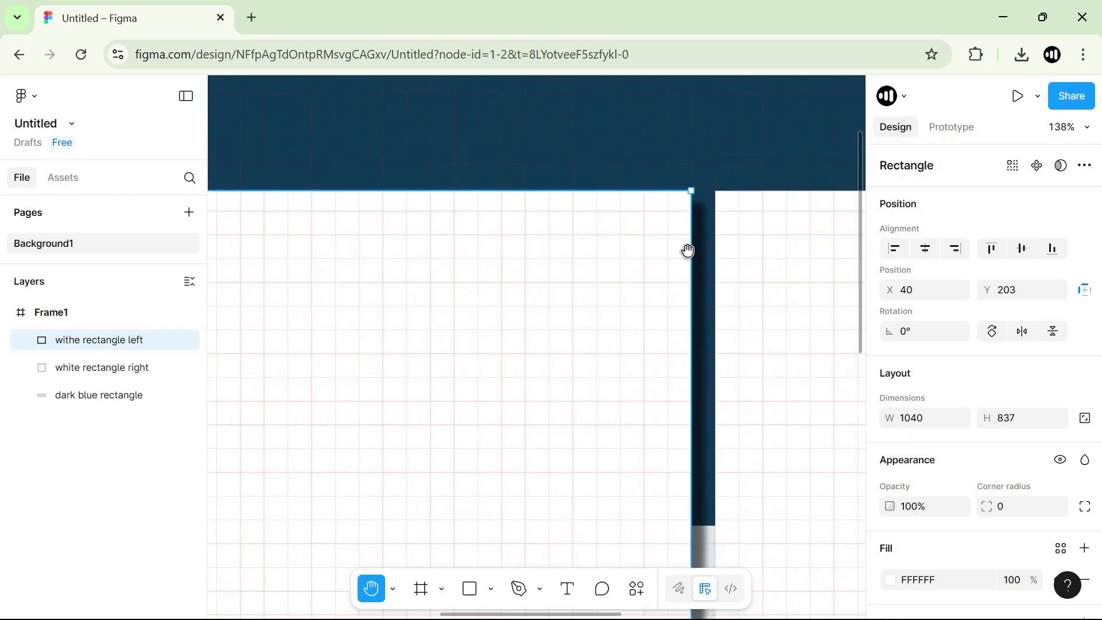
key("v")
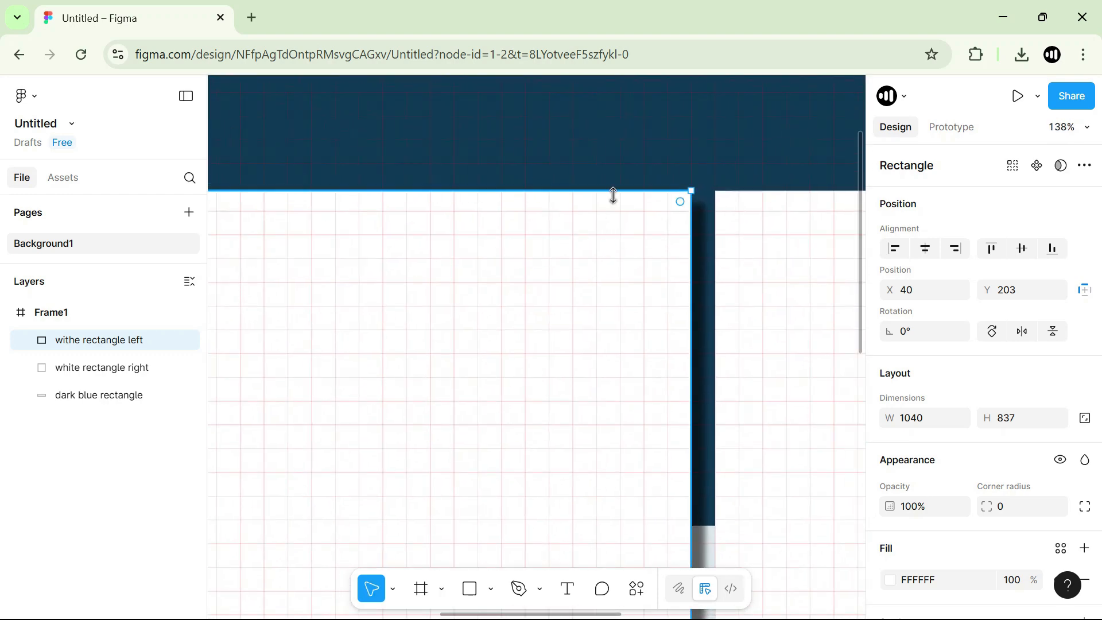
scroll(405, 332, "down", 7)
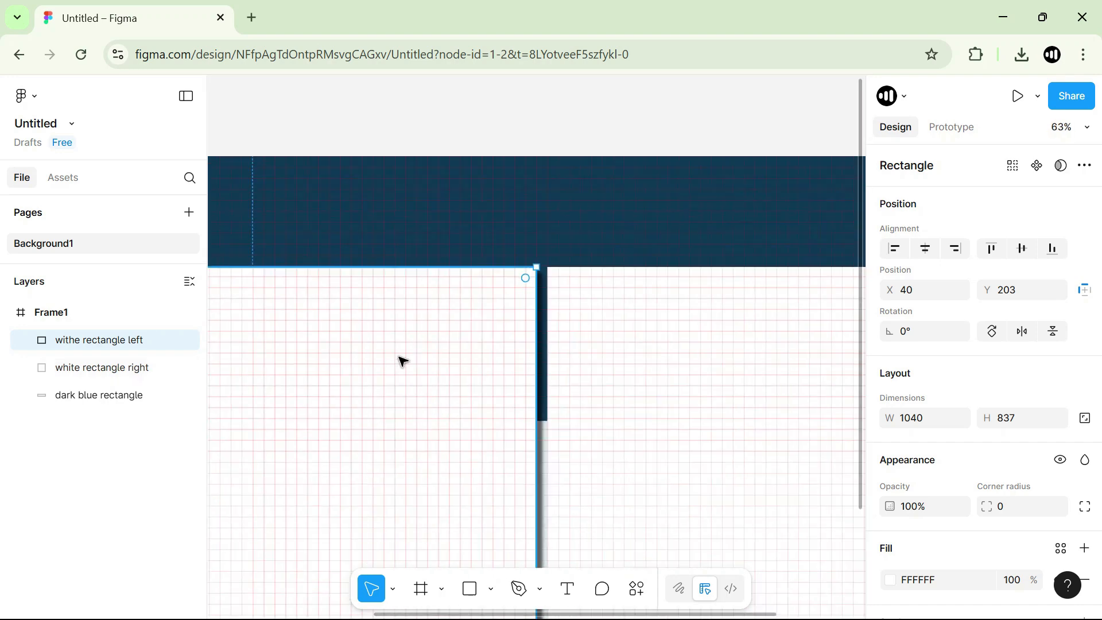
key("h")
left_click_drag(371, 378, 455, 275)
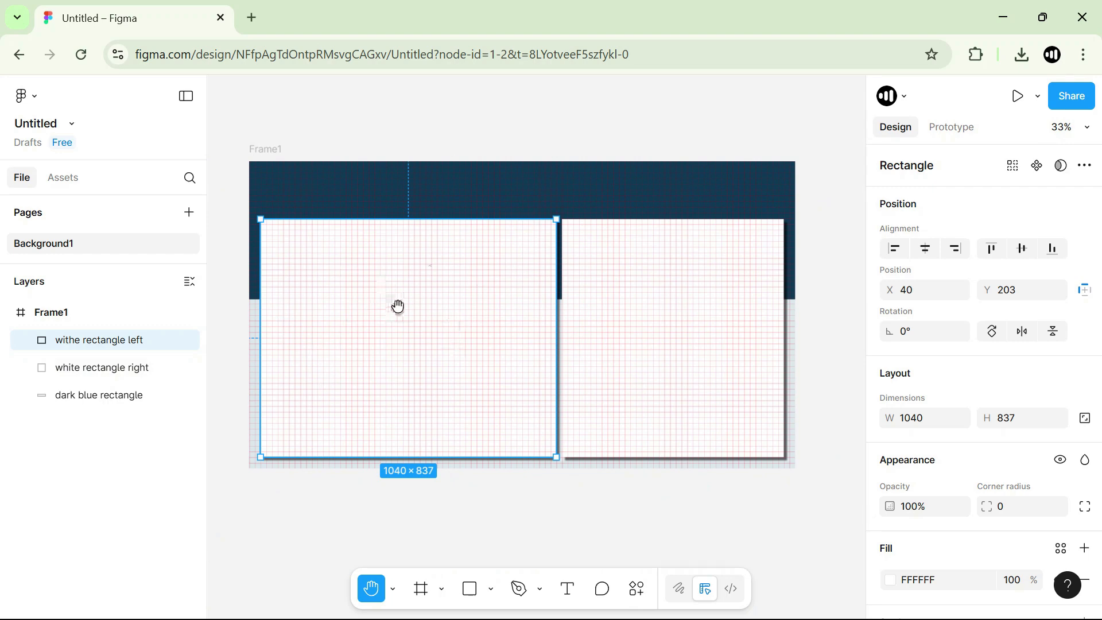
Hide Frame1's 20px grid layout guide and leave nothing selected.
left_click(87, 313)
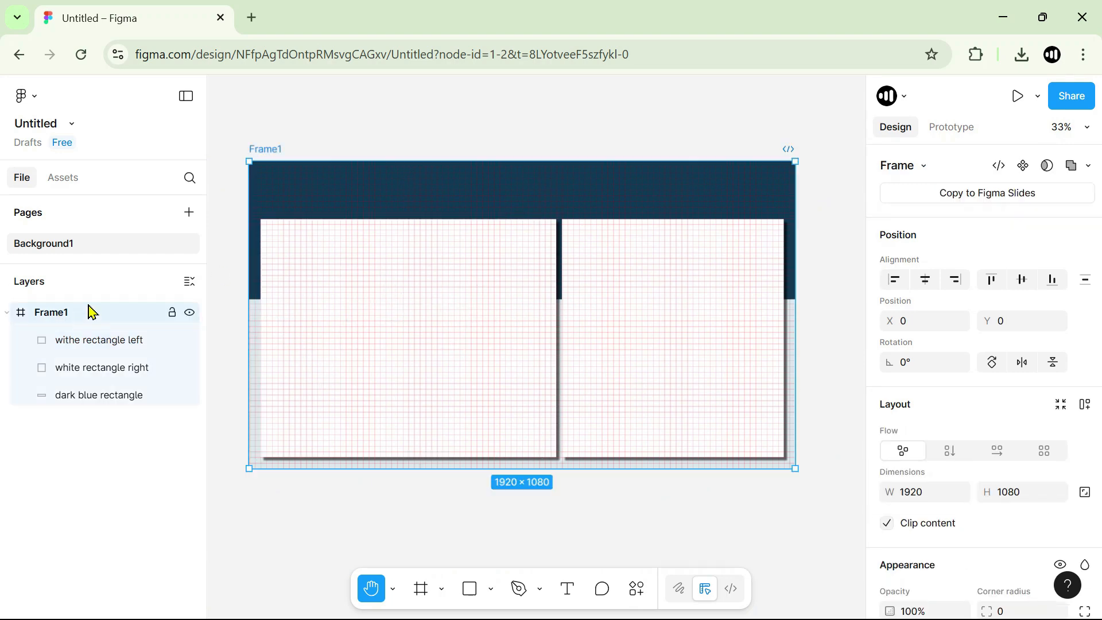
scroll(986, 347, "down", 5)
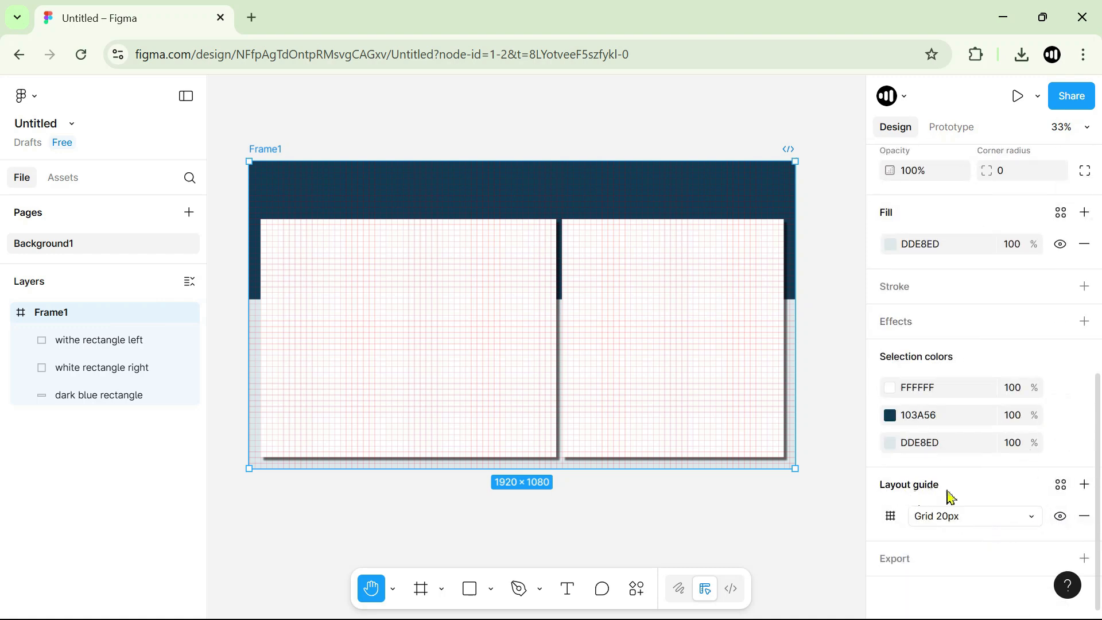
left_click(1061, 519)
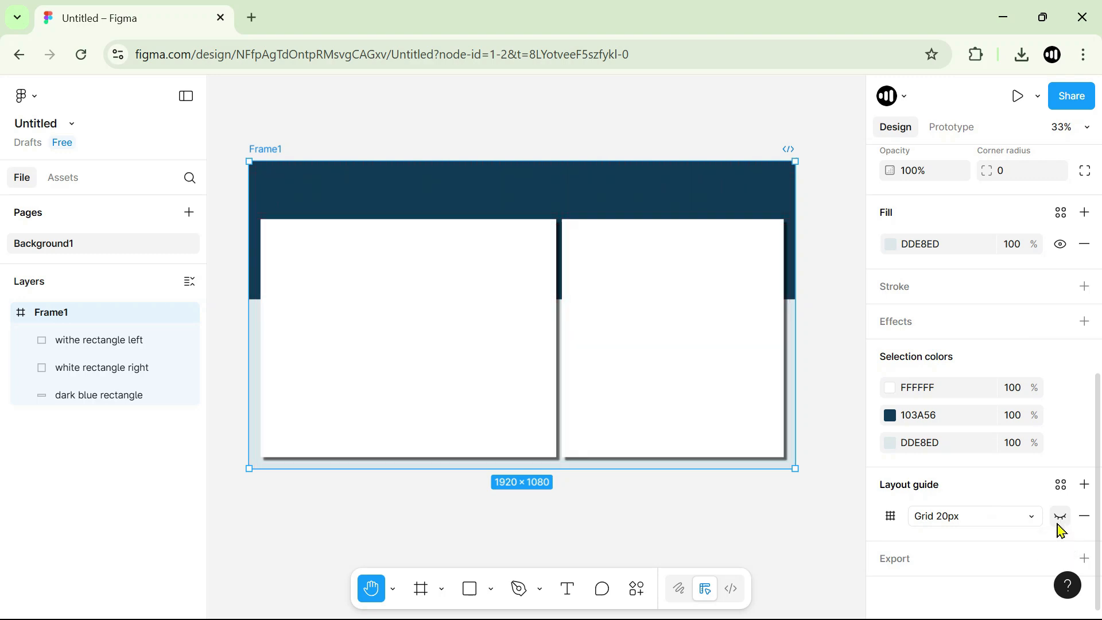
key("v")
left_click(442, 304)
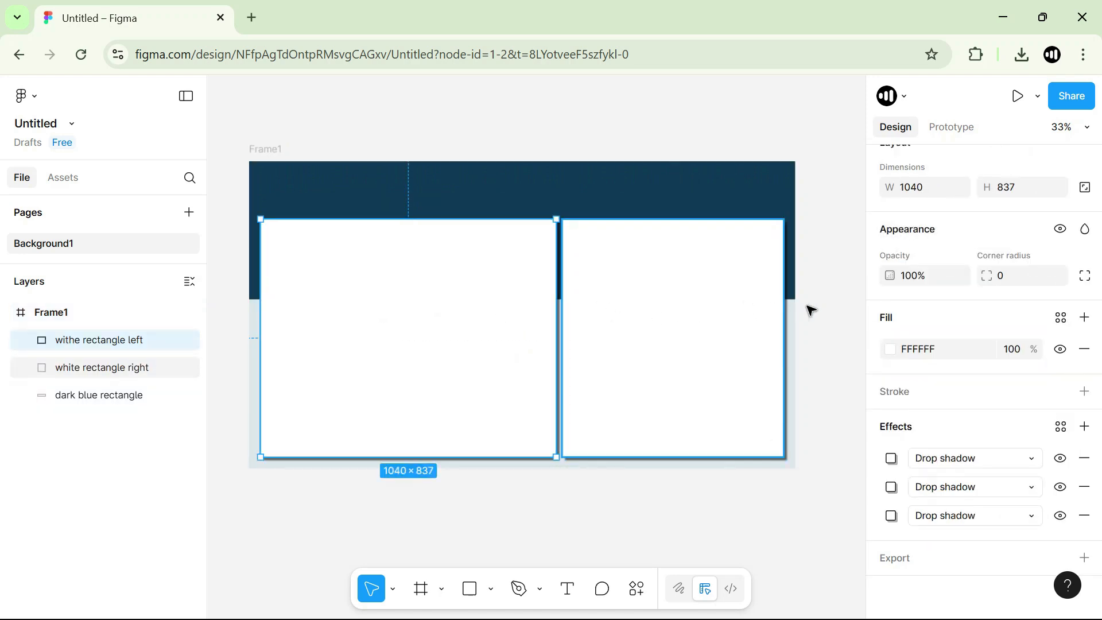
left_click(848, 311)
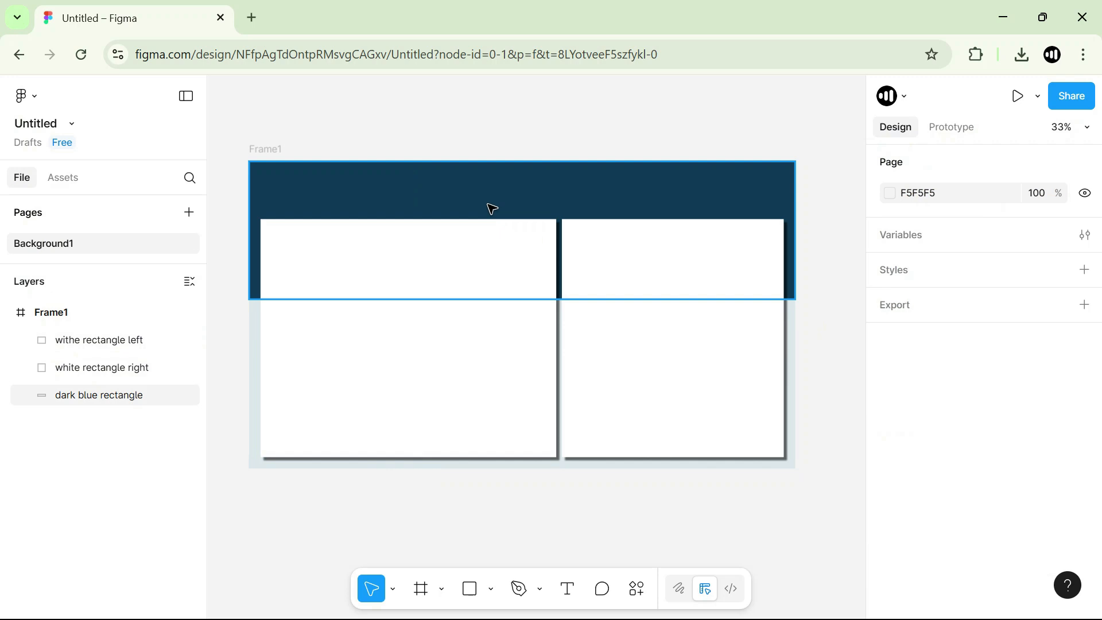
Search the plugins for "split shape" and close the search without running one.
right_click(423, 197)
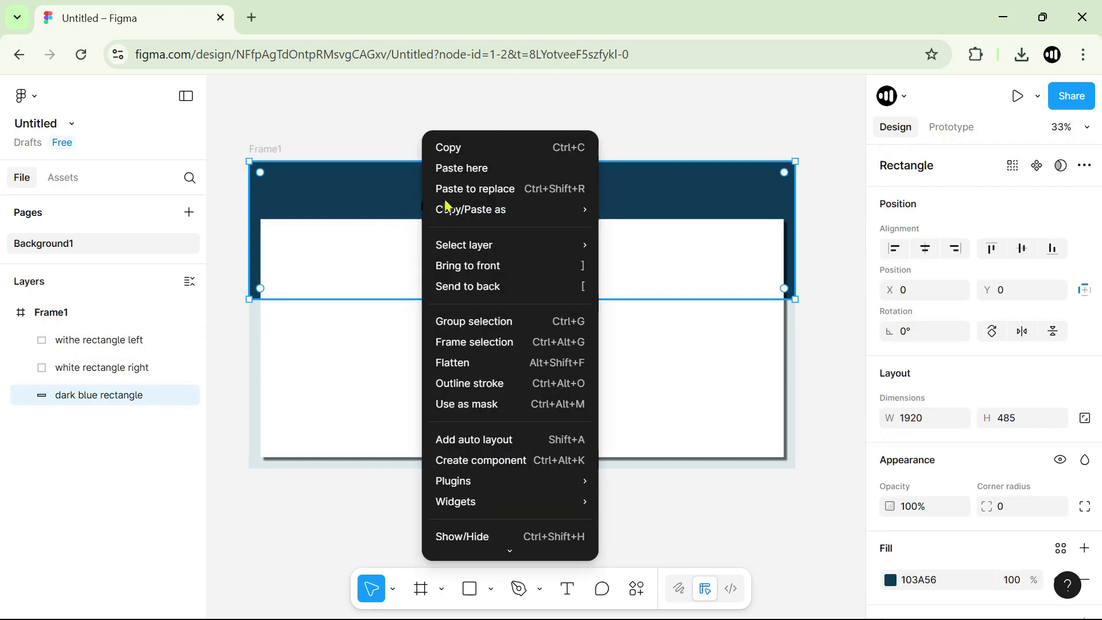
mouse_move(503, 486)
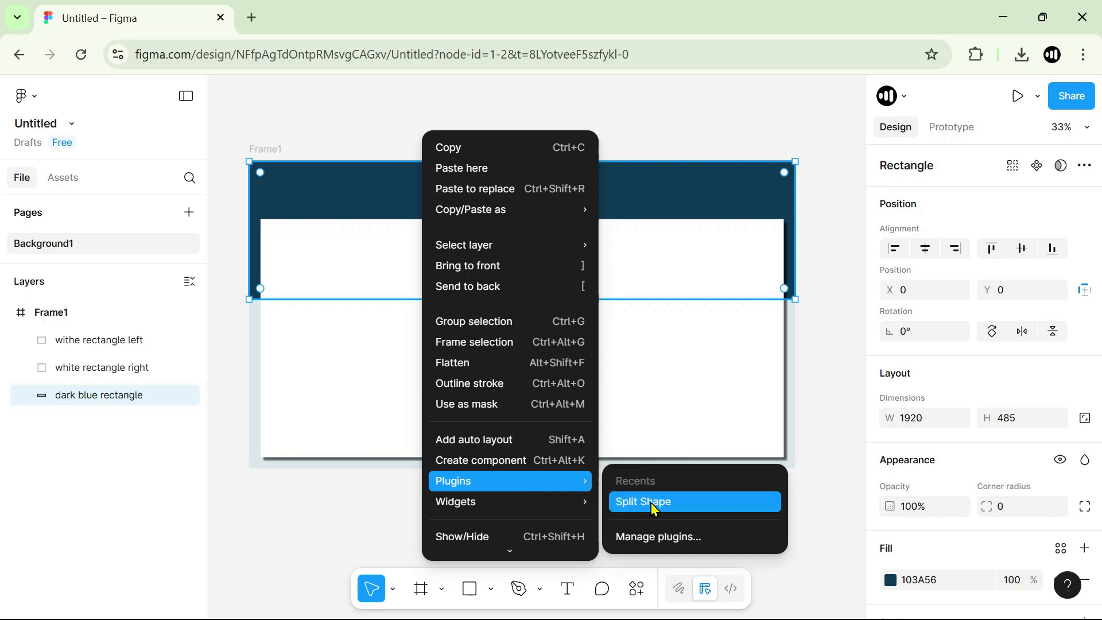
left_click(649, 538)
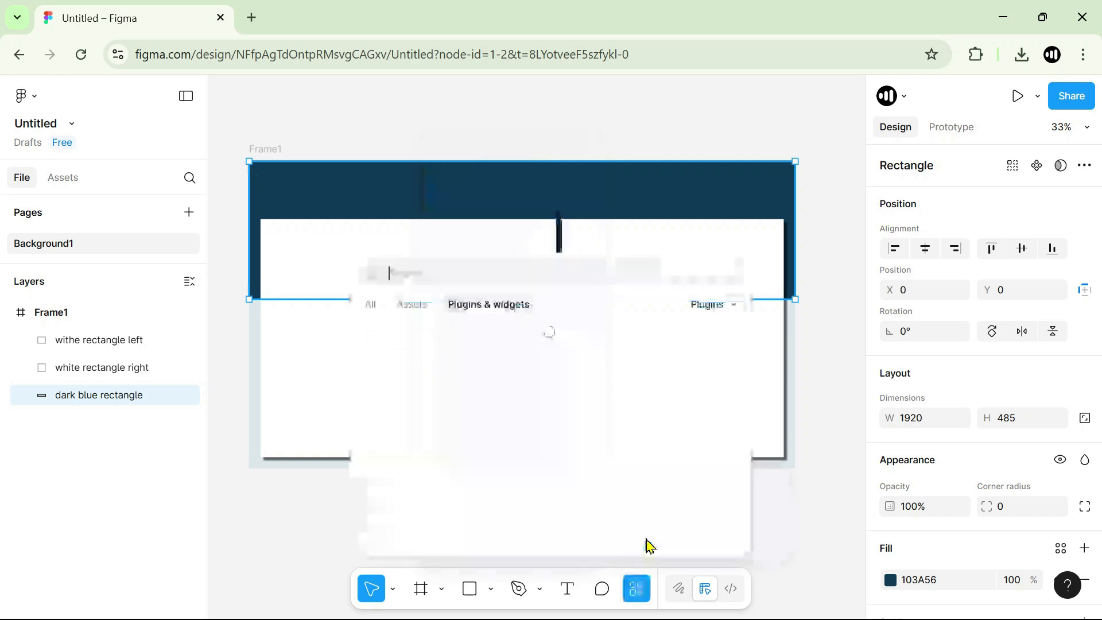
type("spl")
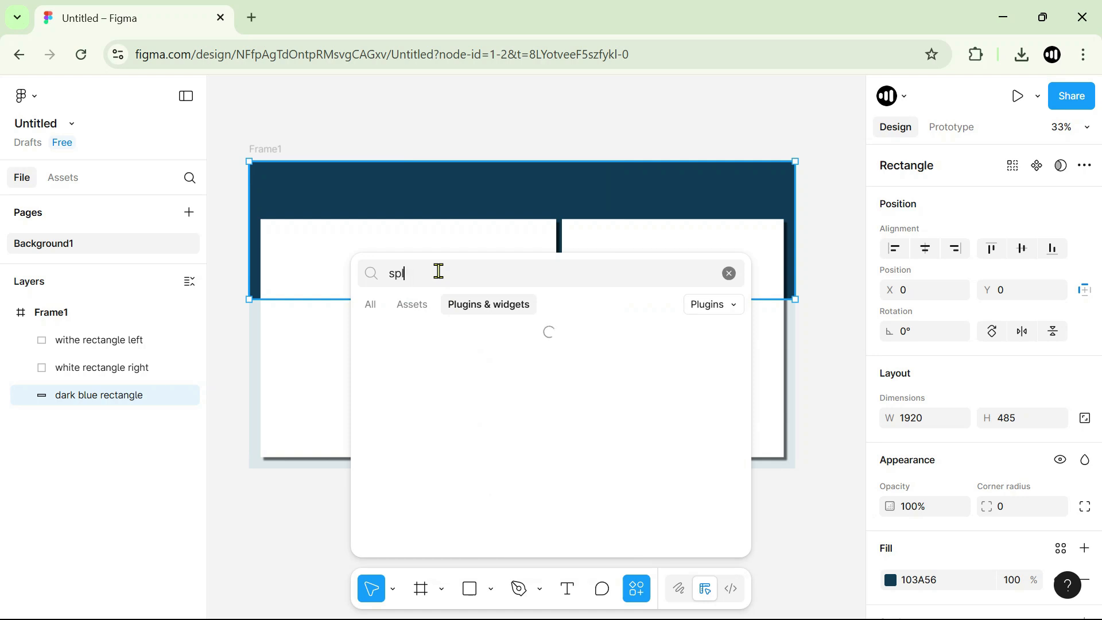
type("it shape")
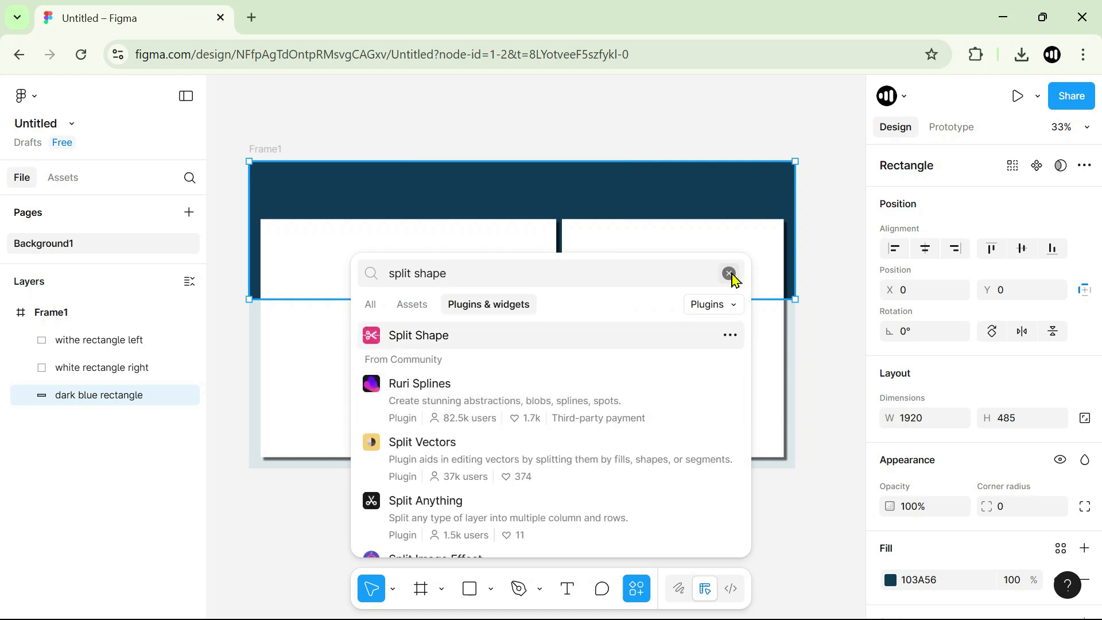
left_click(828, 337)
Try to split the left card into 2 columns and 1 row with a gutter of 12 using the Split Shape plugin.
left_click(373, 281)
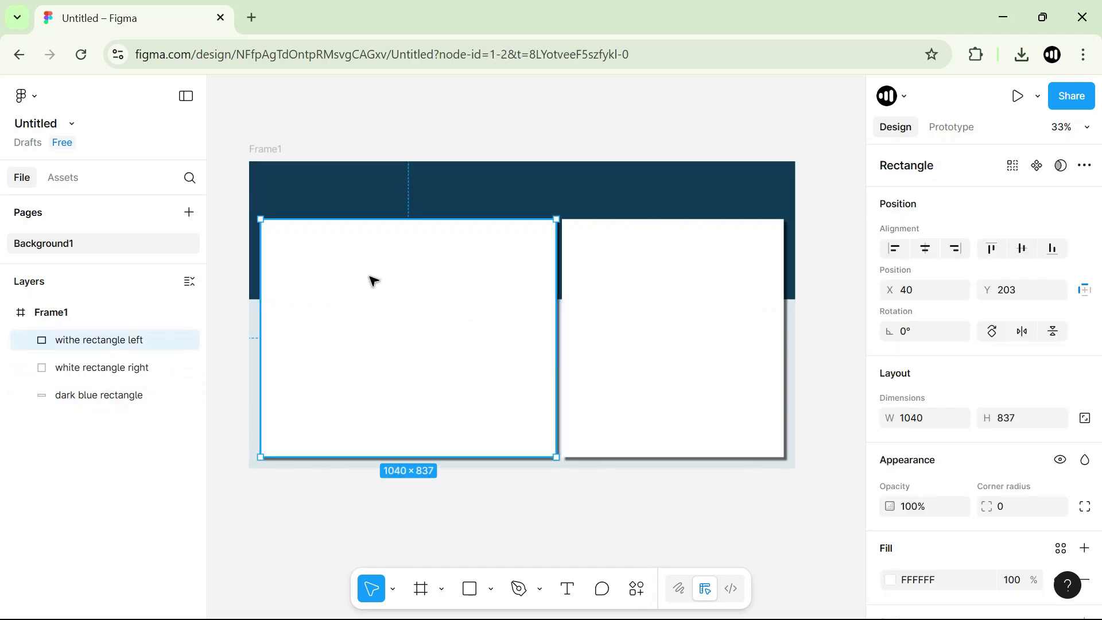
right_click(406, 307)
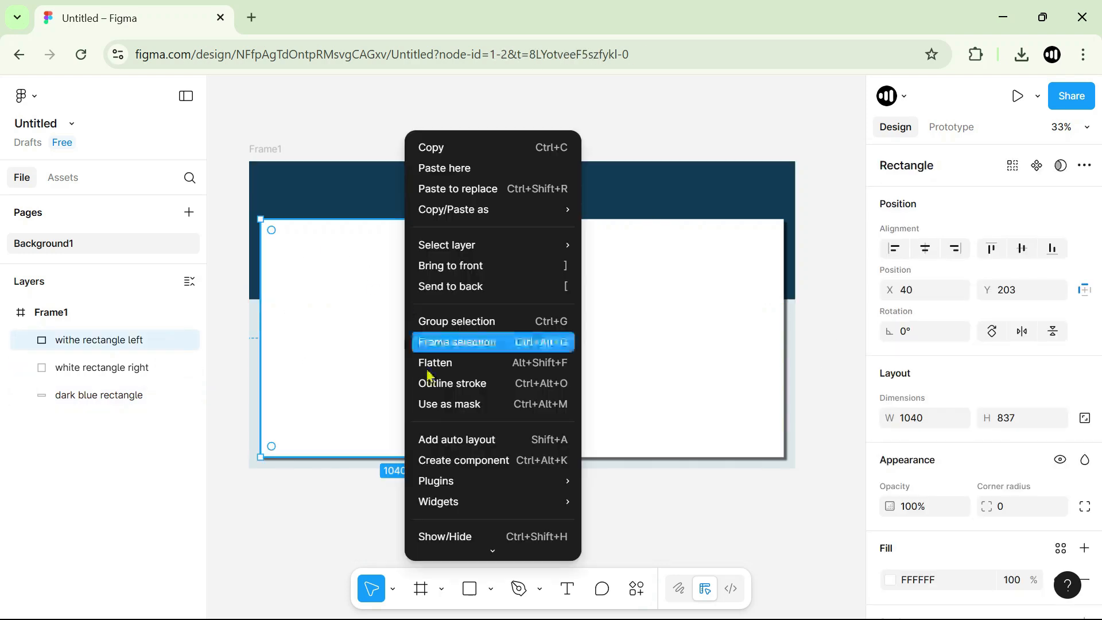
mouse_move(472, 479)
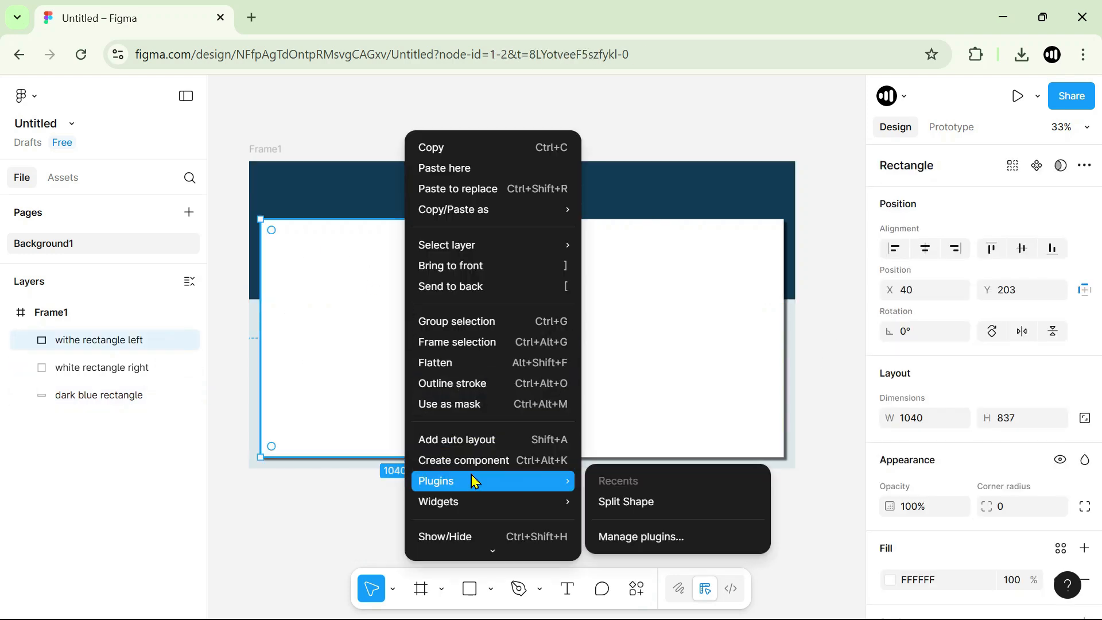
left_click(626, 503)
left_click_drag(562, 243, 717, 236)
double_click(706, 282)
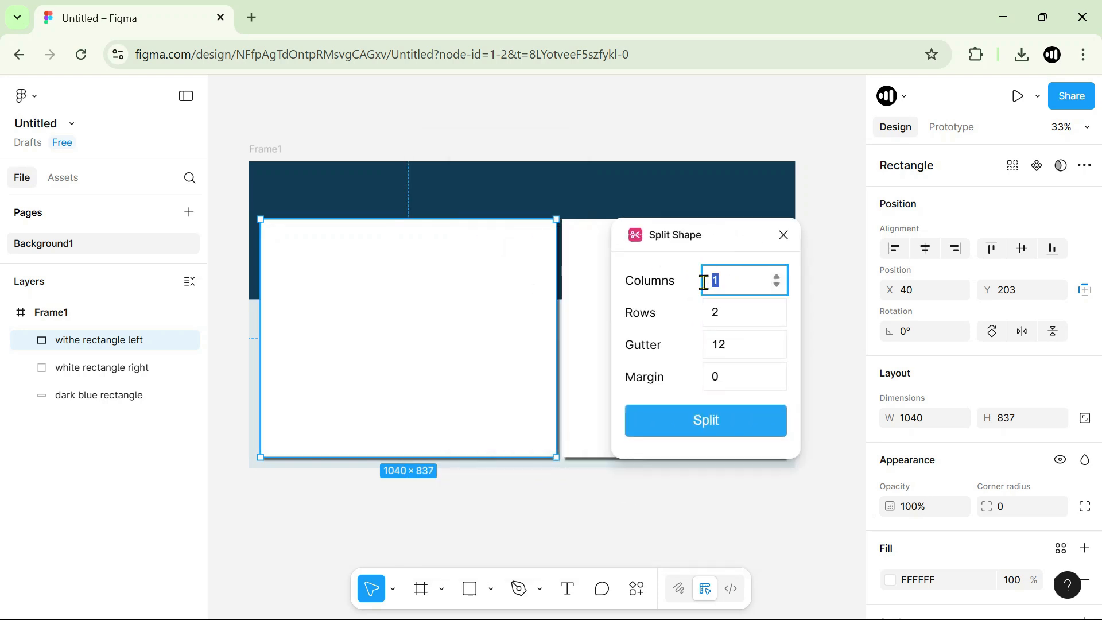
left_click(732, 313)
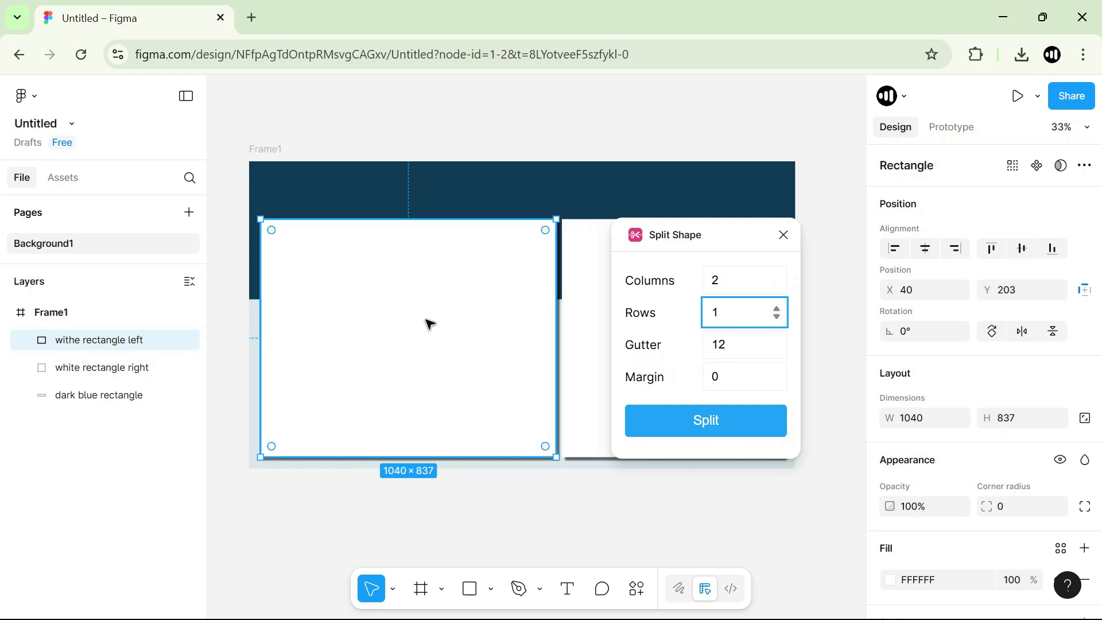
left_click(703, 429)
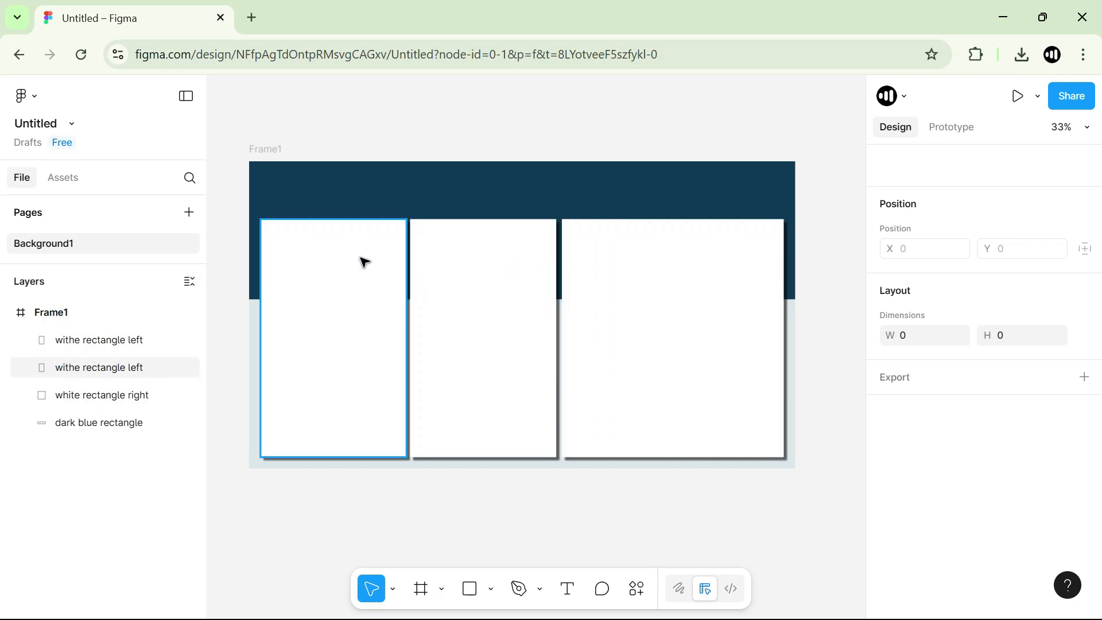
key("ctrl+z")
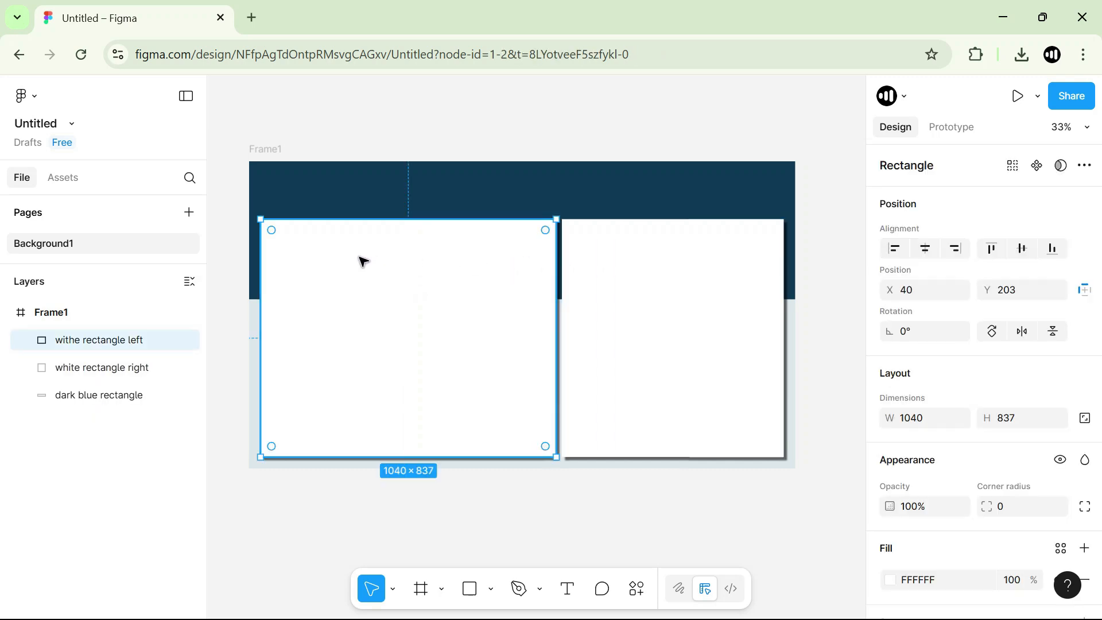
Split the left card into 2 columns and 1 row with a gutter of 15 and no margin using the Split Shape plugin.
right_click(426, 281)
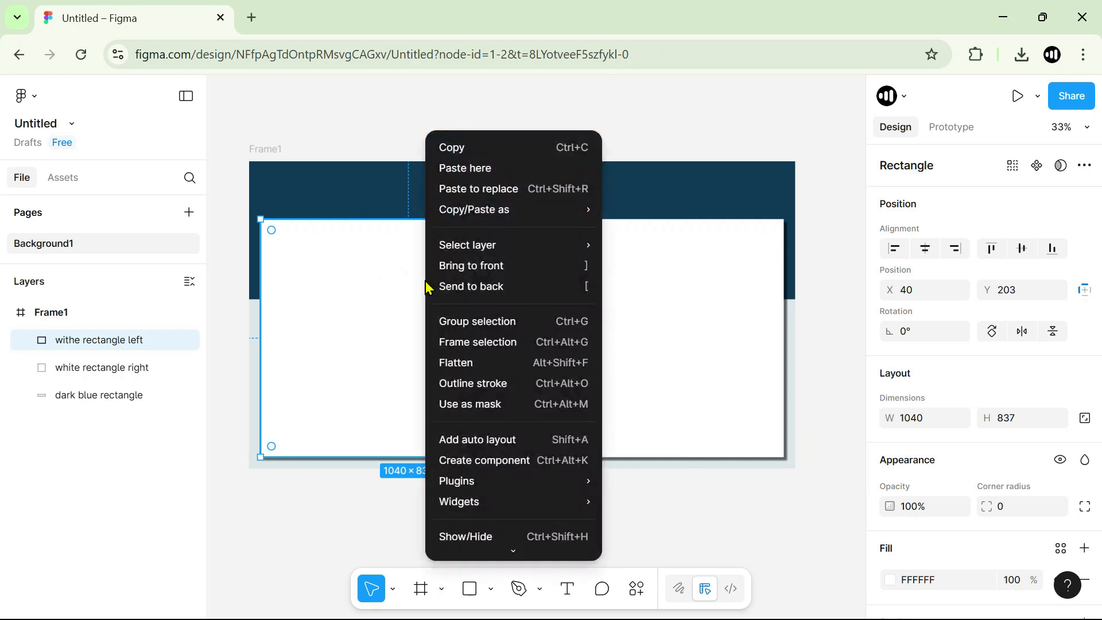
mouse_move(509, 482)
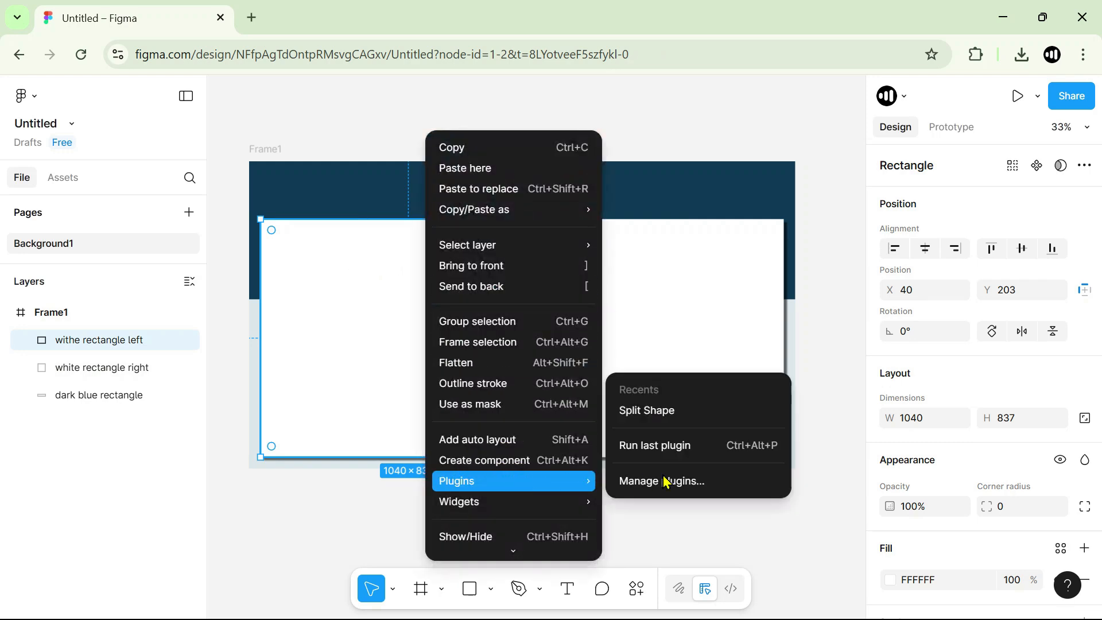
left_click(656, 410)
left_click(731, 282)
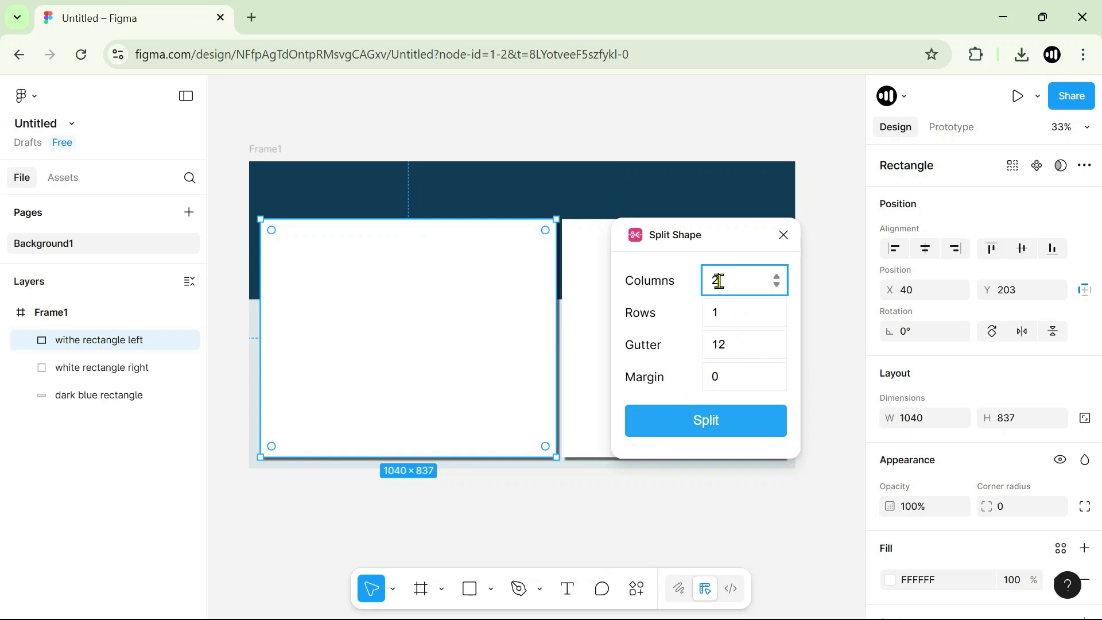
left_click(719, 314)
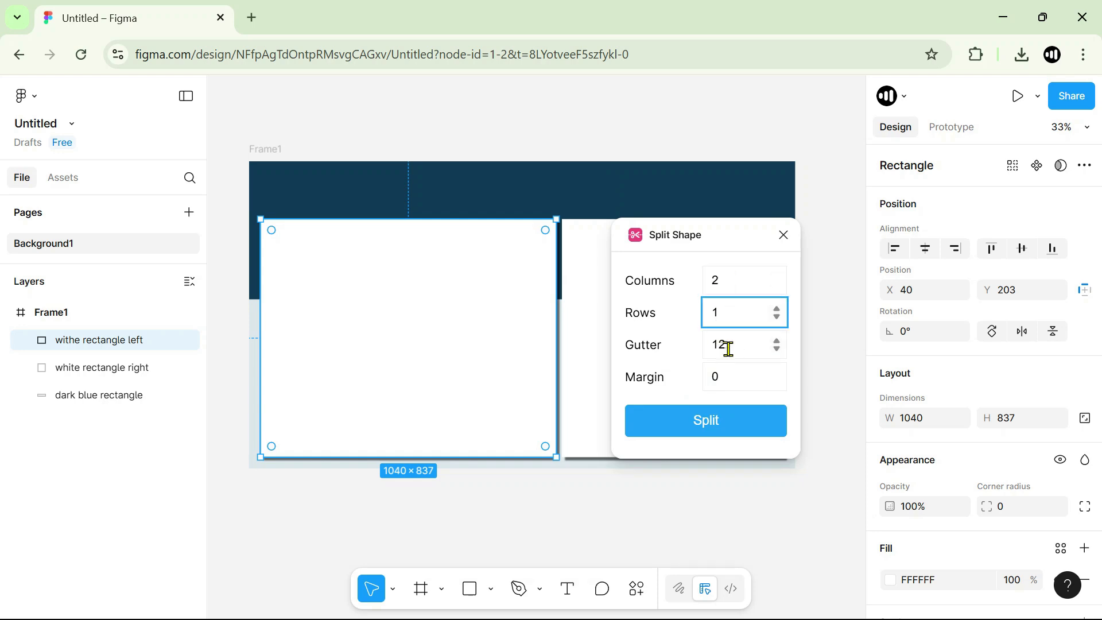
left_click(778, 341)
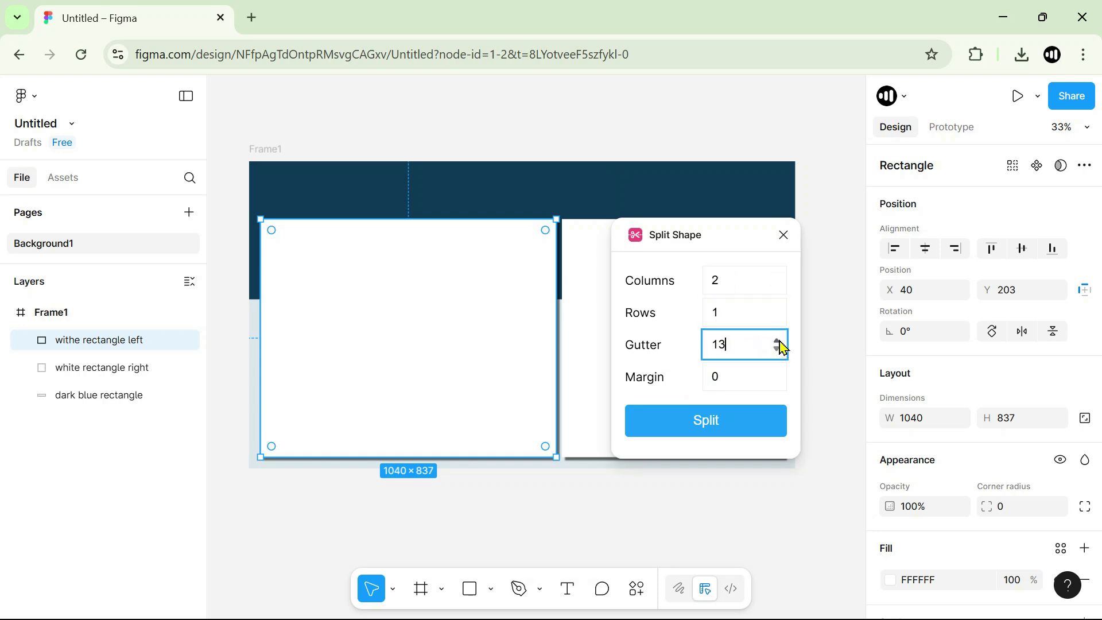
left_click(740, 437)
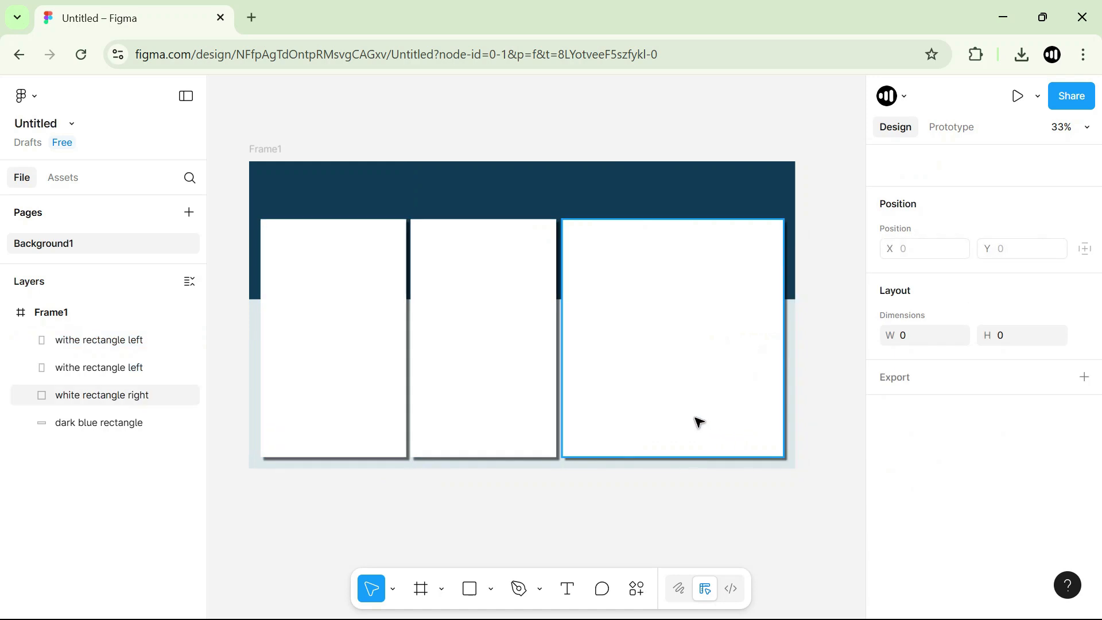
Nudge the middle white card 2 px to the right, to X 569.5.
scroll(505, 327, "up", 7)
scroll(505, 327, "down", 7)
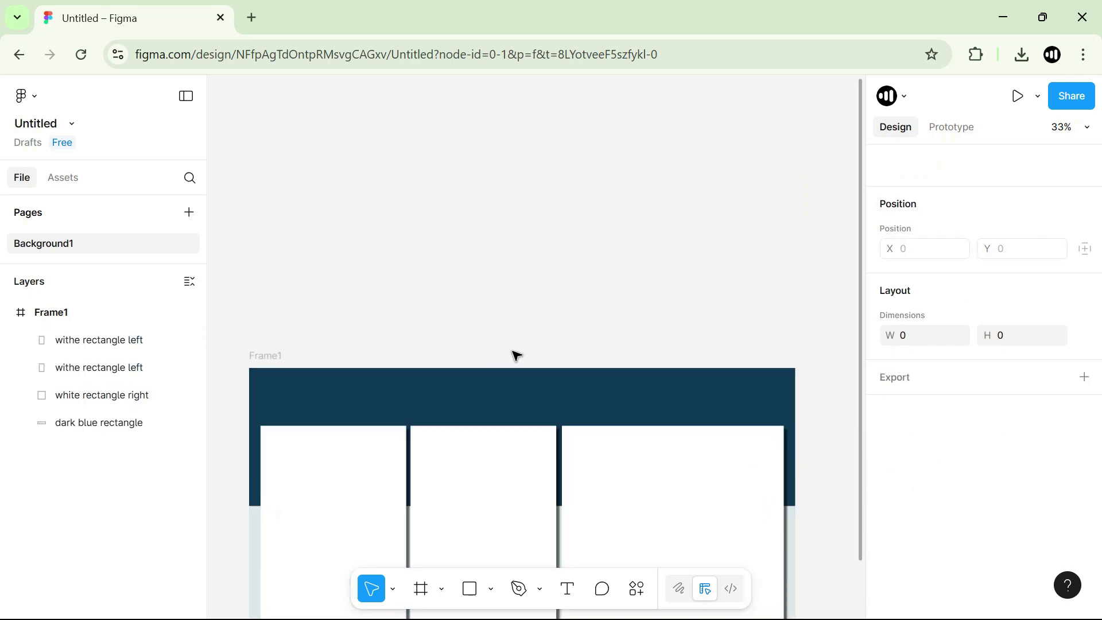
left_click(512, 325)
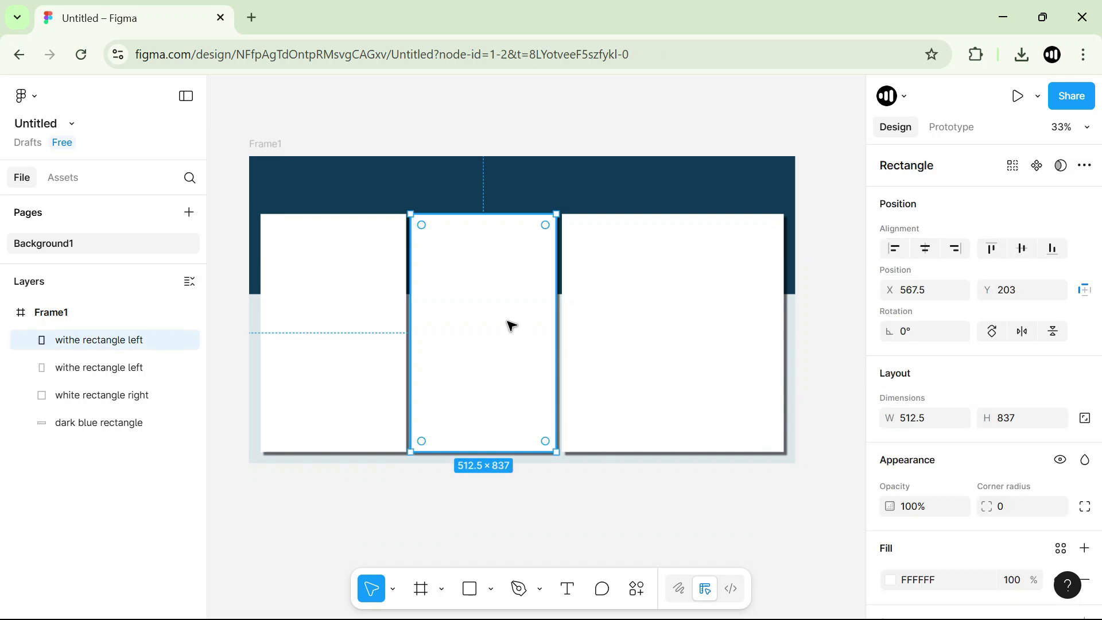
key("Right")
key("Right")
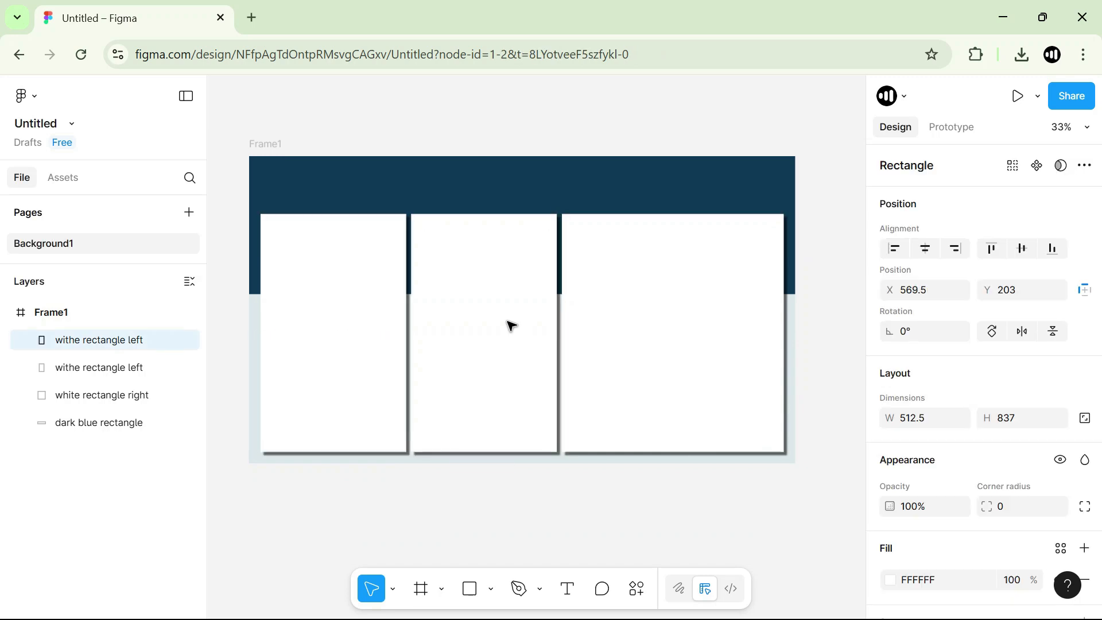
Split the right white card into 1 column and 2 rows with a gutter of 15 and no margin using the Split Shape plugin.
left_click(686, 302)
right_click(692, 304)
mouse_move(726, 483)
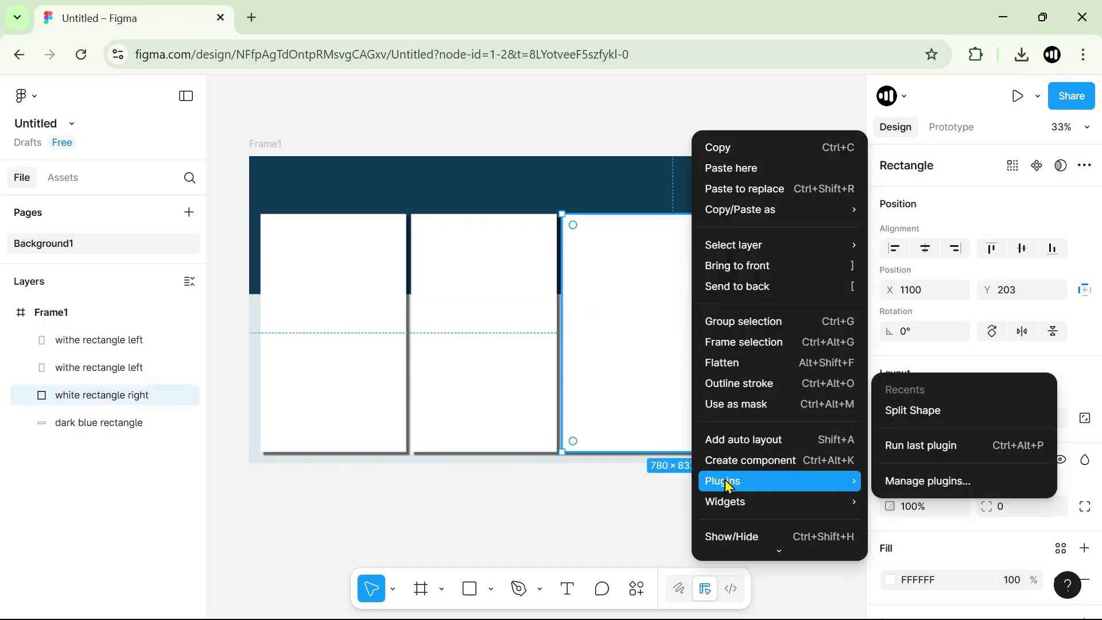
left_click(933, 412)
left_click(734, 280)
left_click_drag(734, 280, 692, 281)
type("1")
left_click_drag(721, 315, 691, 319)
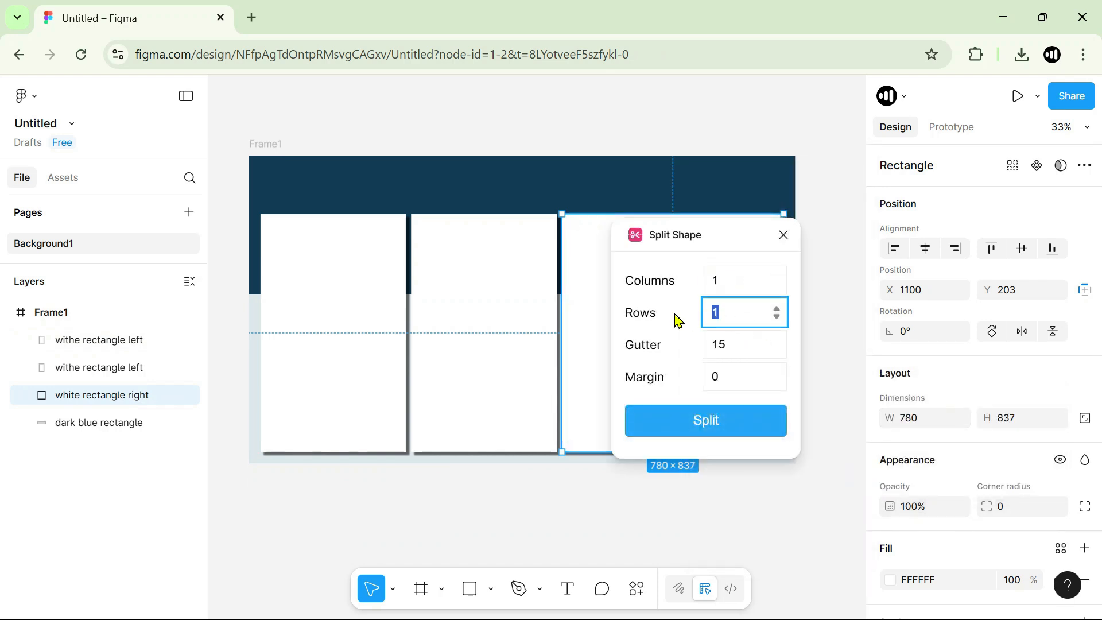
type("2")
left_click(710, 423)
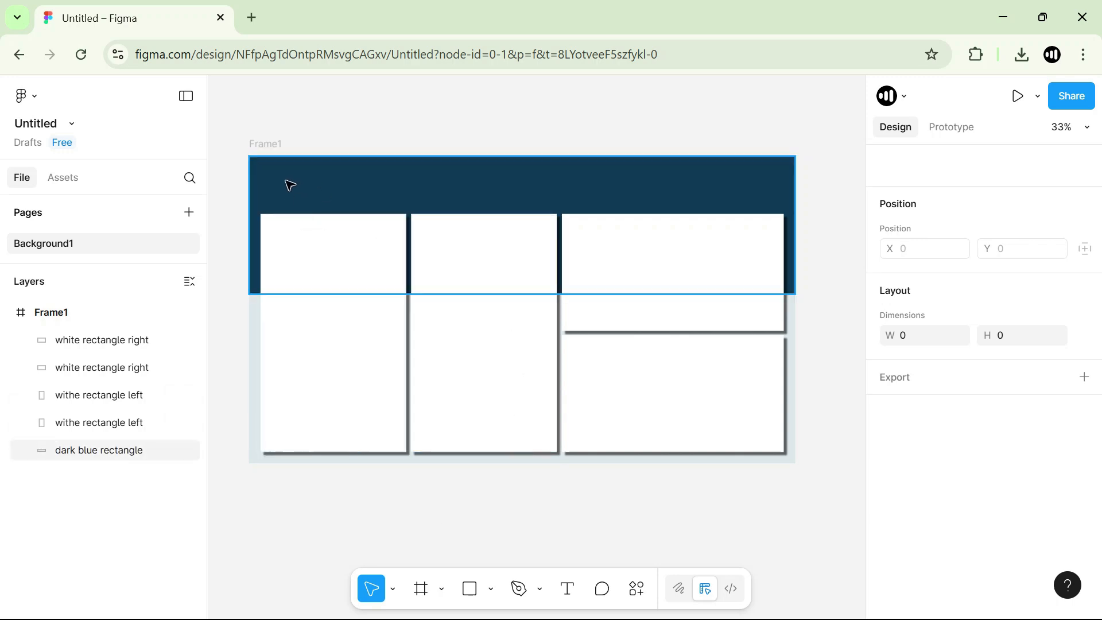
left_click(331, 108)
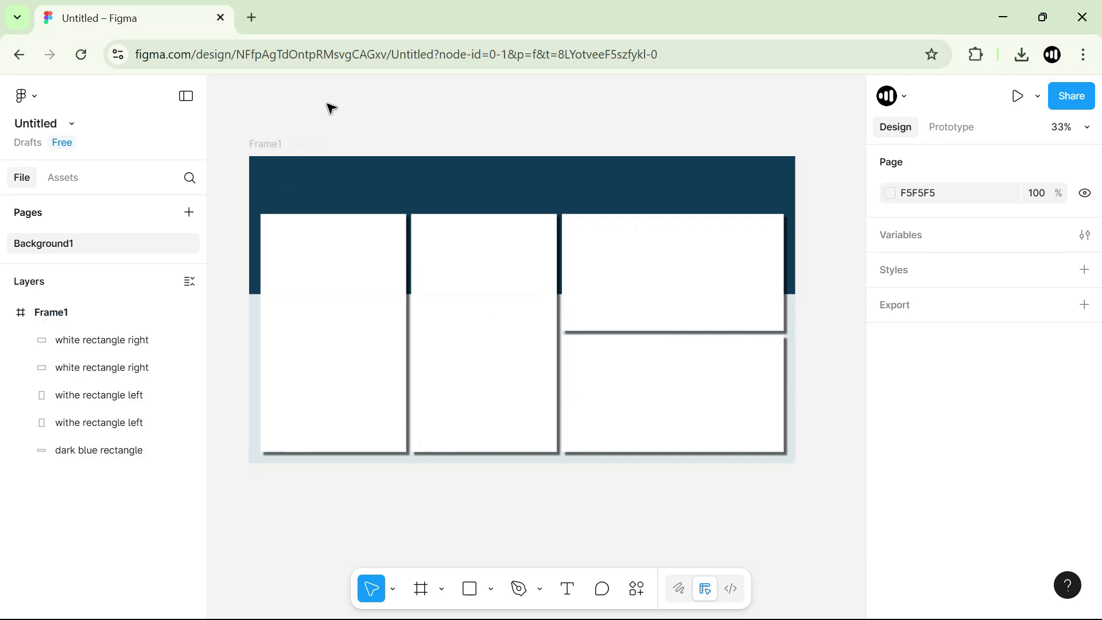
Open ChatGPT in a new browser tab.
left_click(253, 19)
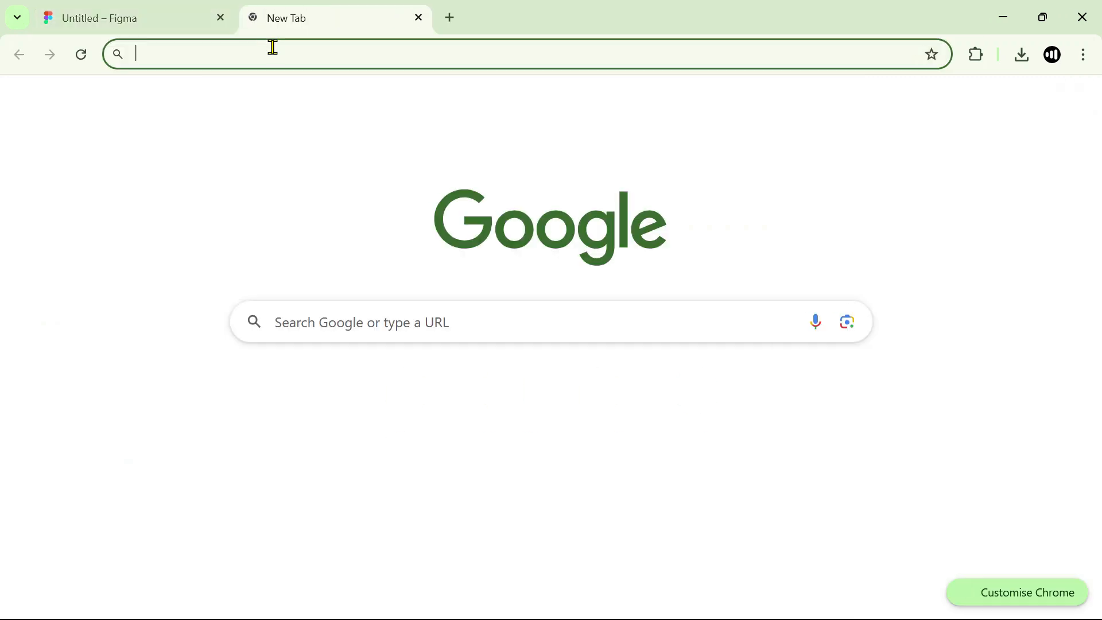
left_click(274, 49)
type("chat")
key("Return")
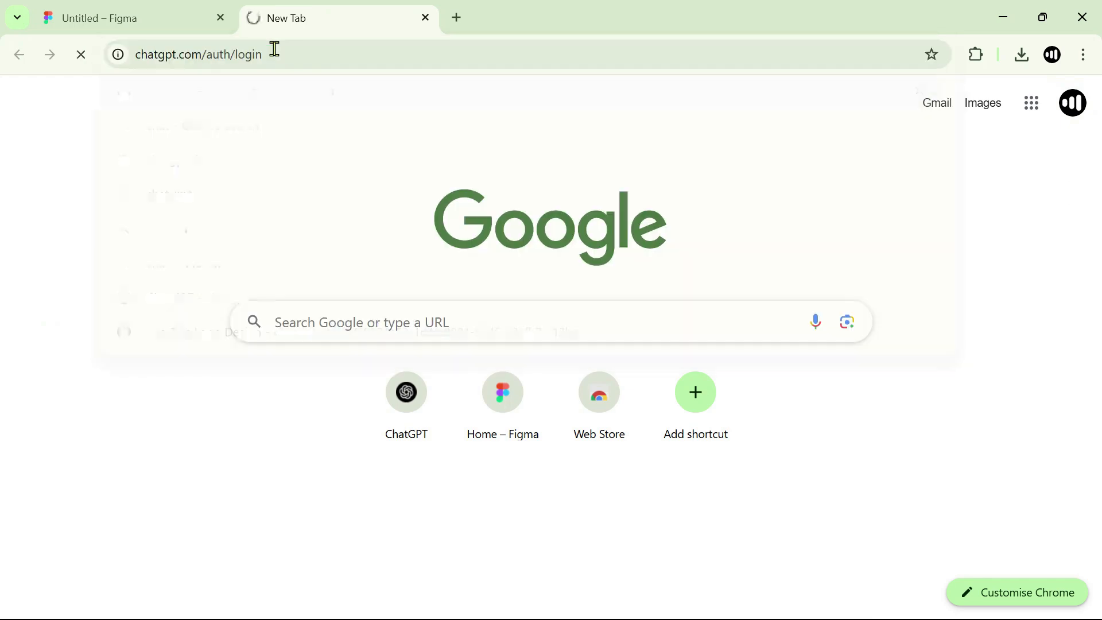
scroll(439, 320, "up", 2)
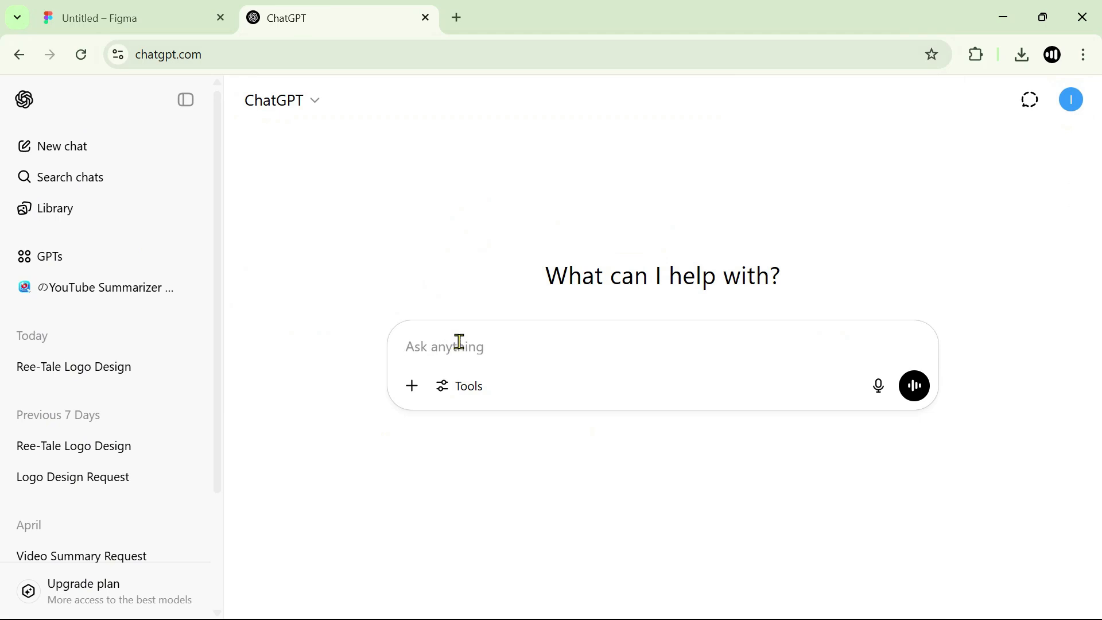
Begin the ChatGPT prompt with "Please, create a logo for a company called Ree-Tale. This is a worldwide company".
type("Please, creat")
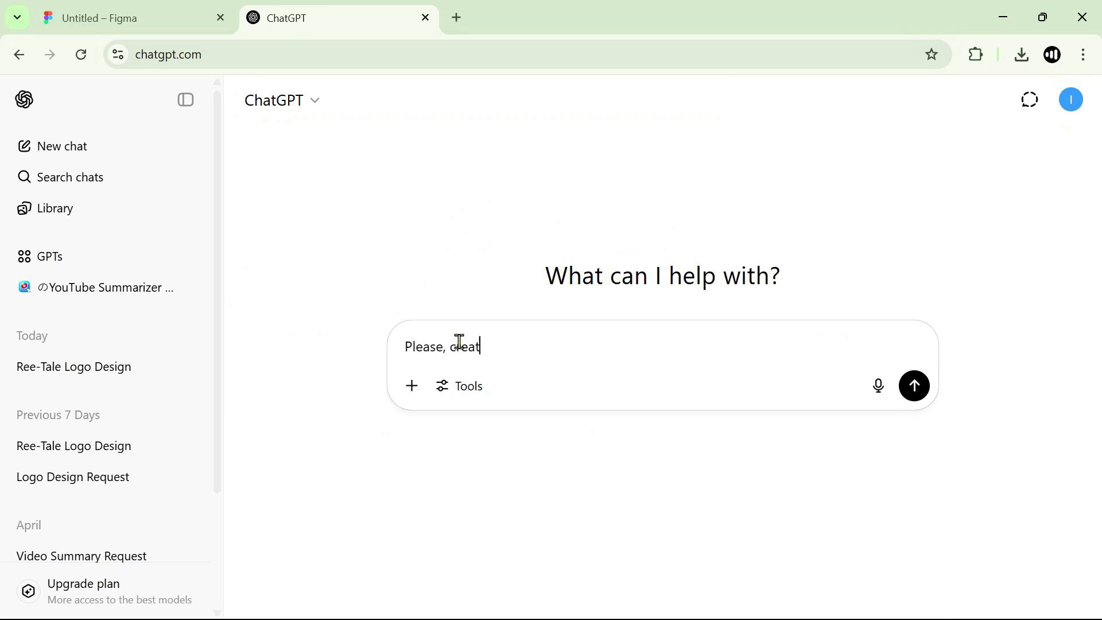
type("e a logo for a company called Ree-Tale. Th")
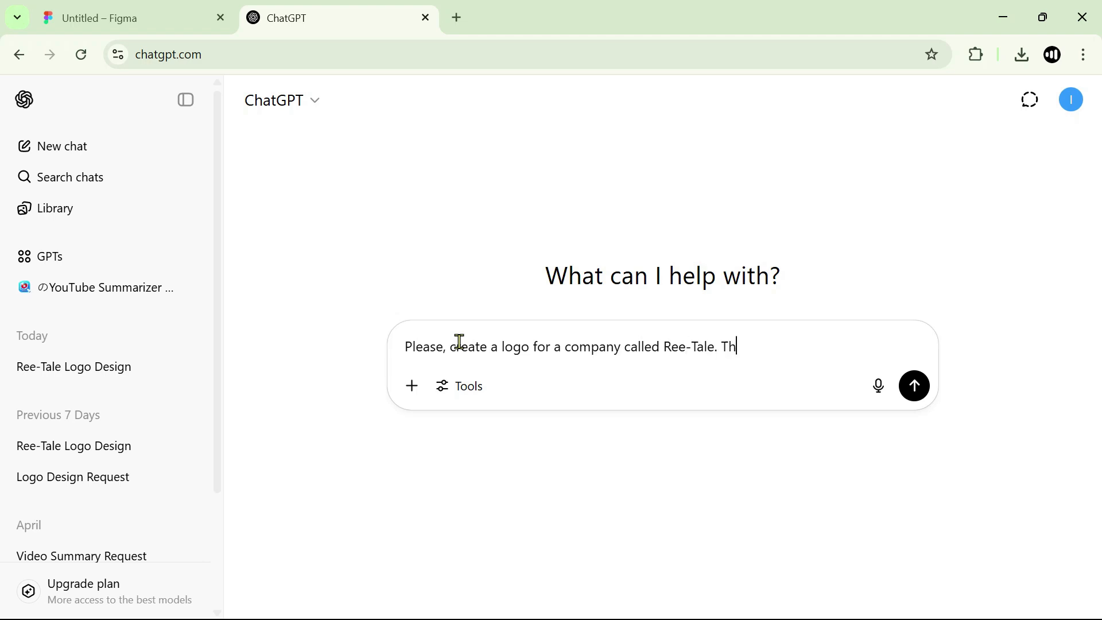
type("is is a worldwide company")
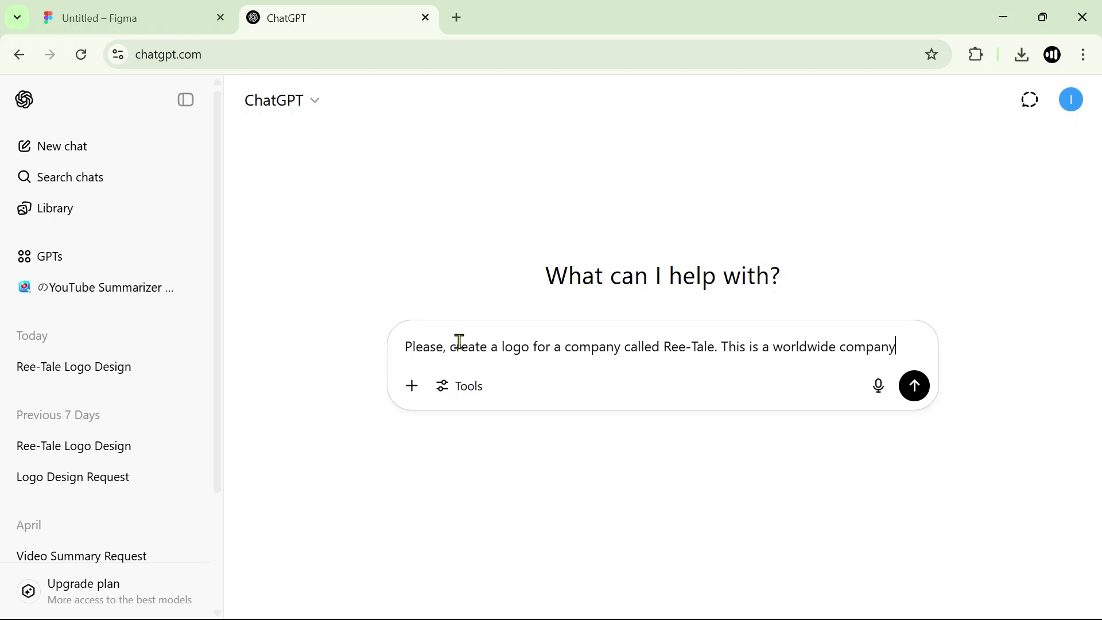
type(" ante")
Continue the prompt with "and I need a round logo and the logo must have a good contrast with its background. The background color is".
key("BackSpace")
key("BackSpace")
key("BackSpace")
type("d I need a round logo")
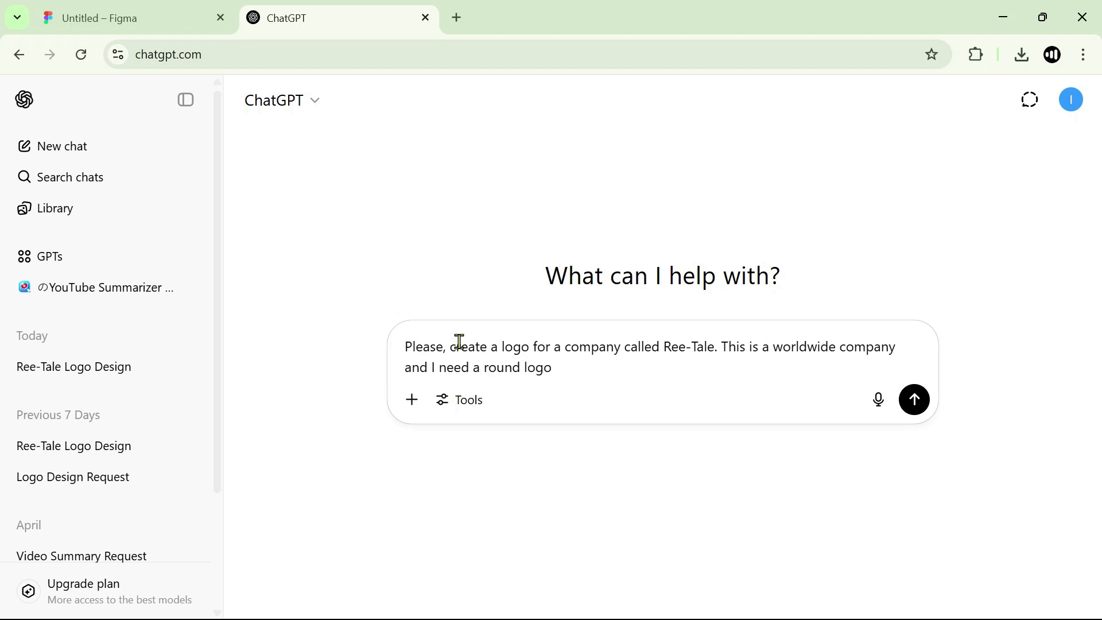
type(" and the logo must have a good contrast wi")
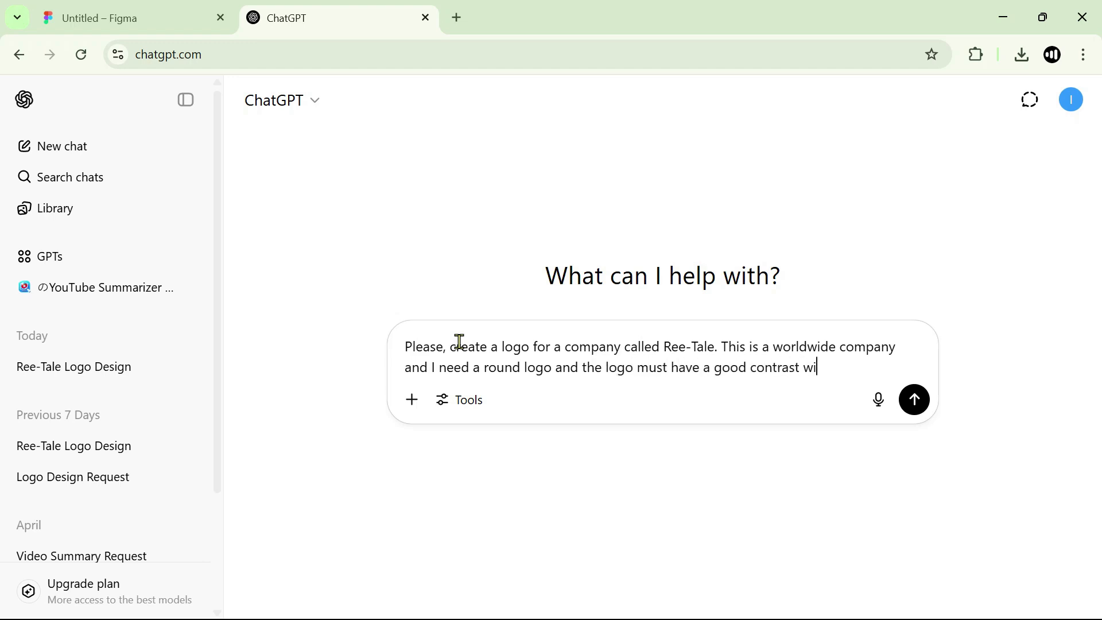
type("th its background.")
type(" The backgroundol")
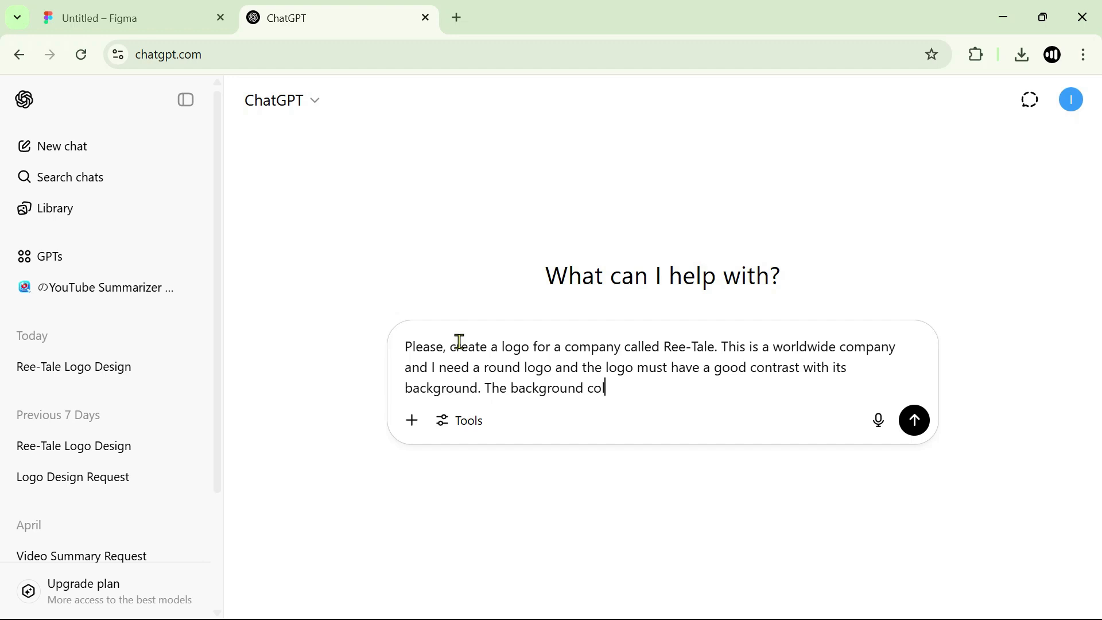
Switch to Figma and copy the fill hex code of the dark blue rectangle.
left_click(154, 20)
left_click(433, 188)
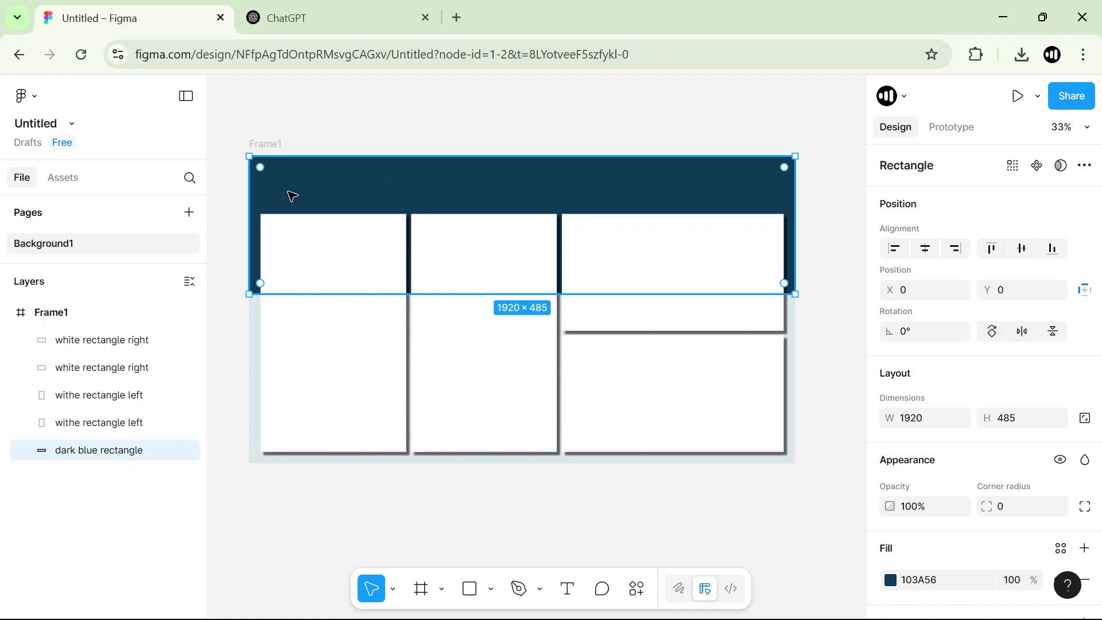
scroll(952, 459, "down", 3)
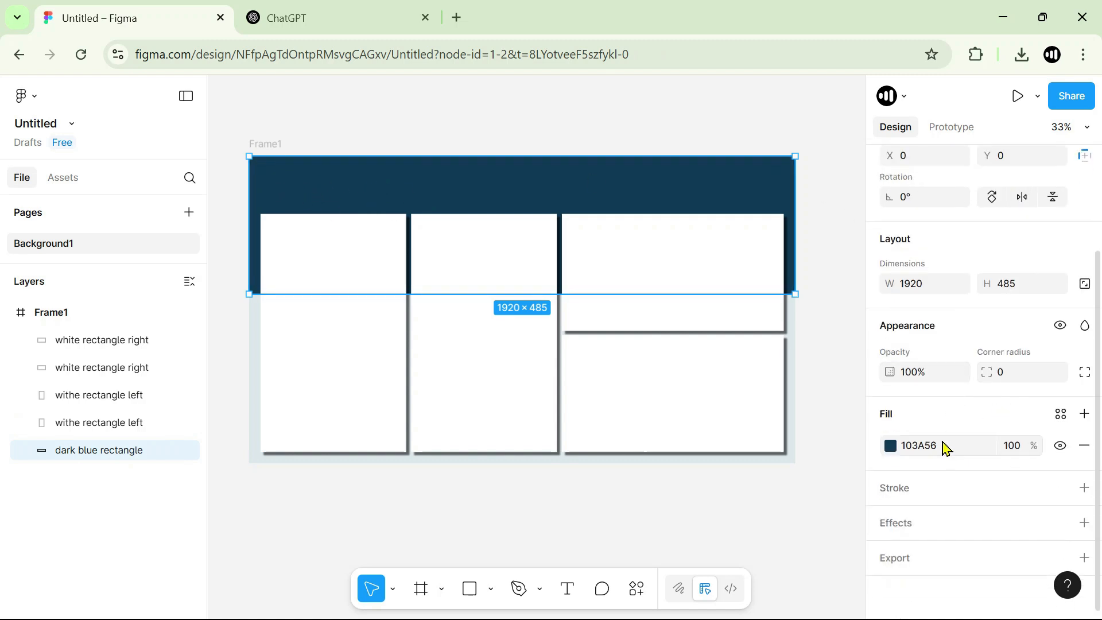
left_click(920, 448)
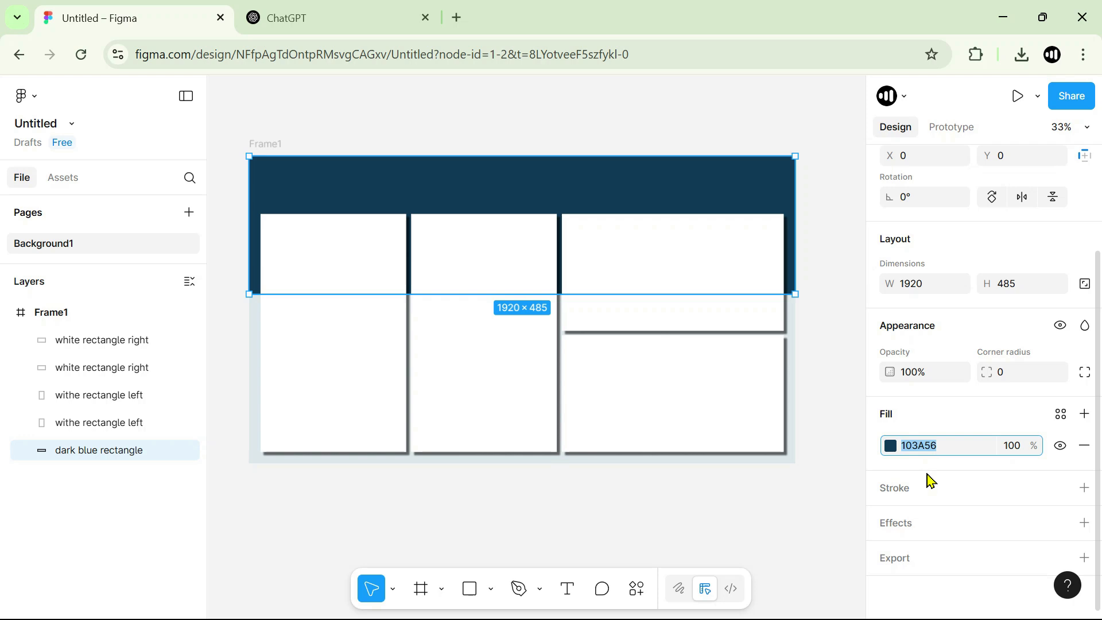
key("ctrl+c")
Return to ChatGPT, complete the prompt with the background color #103A56 and send it.
left_click(320, 23)
key("ctrl+v")
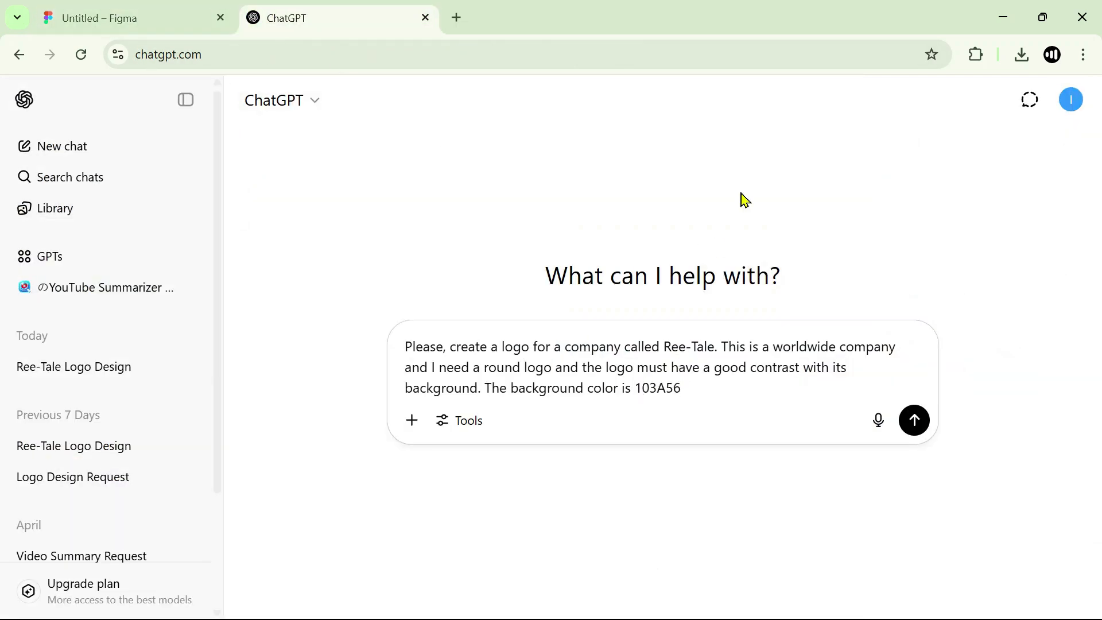
type("#")
left_click_drag(633, 388, 700, 388)
left_click(701, 388)
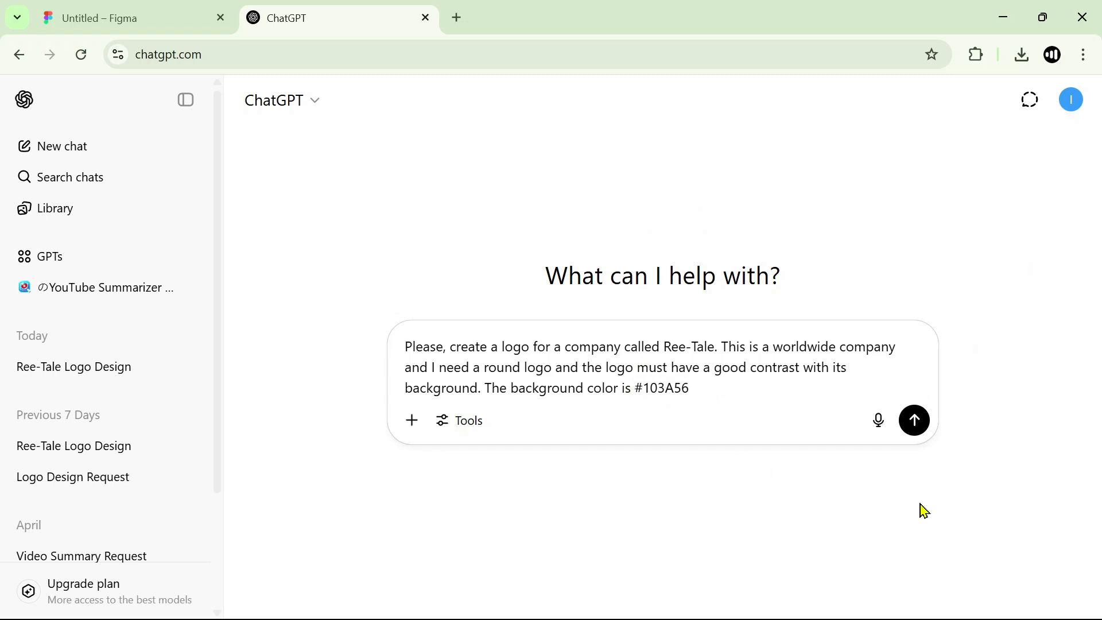
left_click(915, 422)
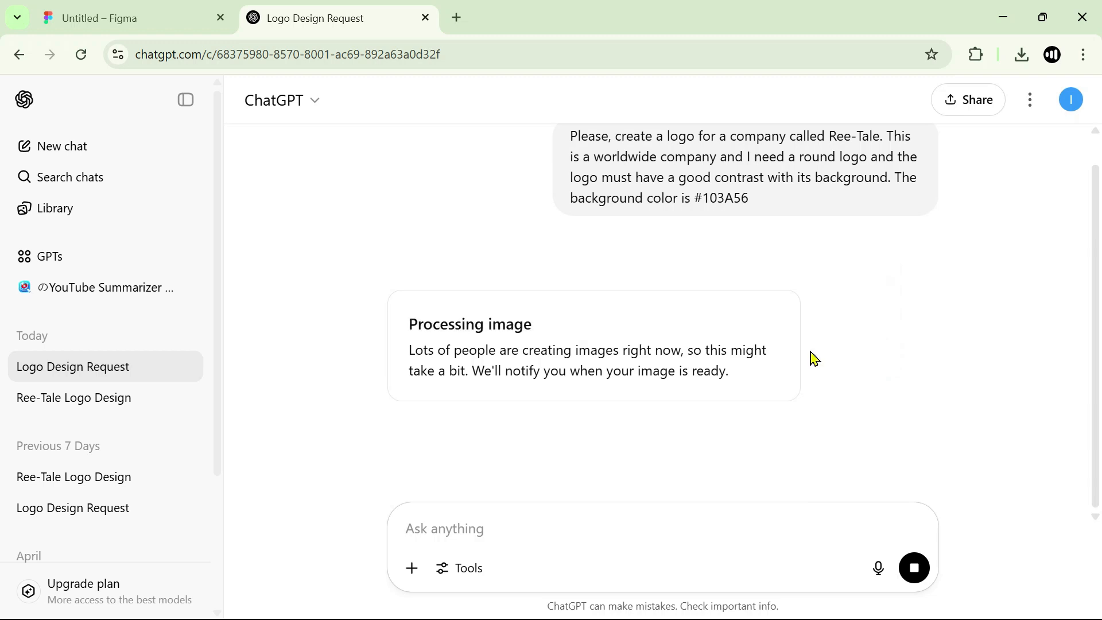
Examine the generated Ree-Tale logo against the requirements in the prompt.
scroll(302, 307, "up", 6)
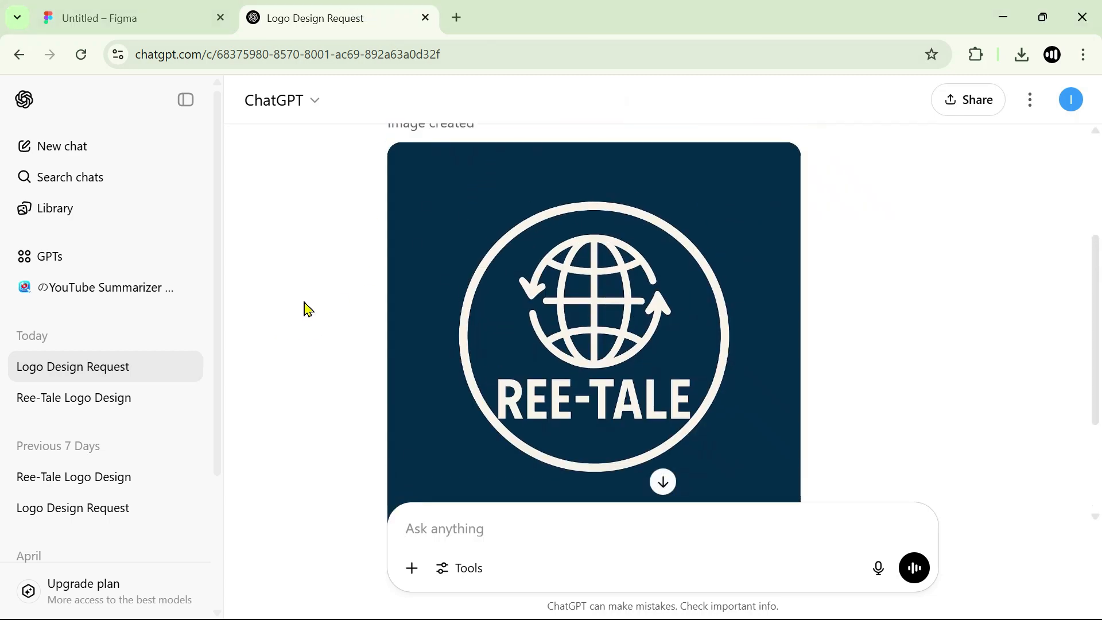
scroll(312, 248, "down", 3)
scroll(310, 241, "down", 1)
scroll(308, 265, "up", 3)
scroll(317, 247, "down", 2)
scroll(313, 266, "up", 3)
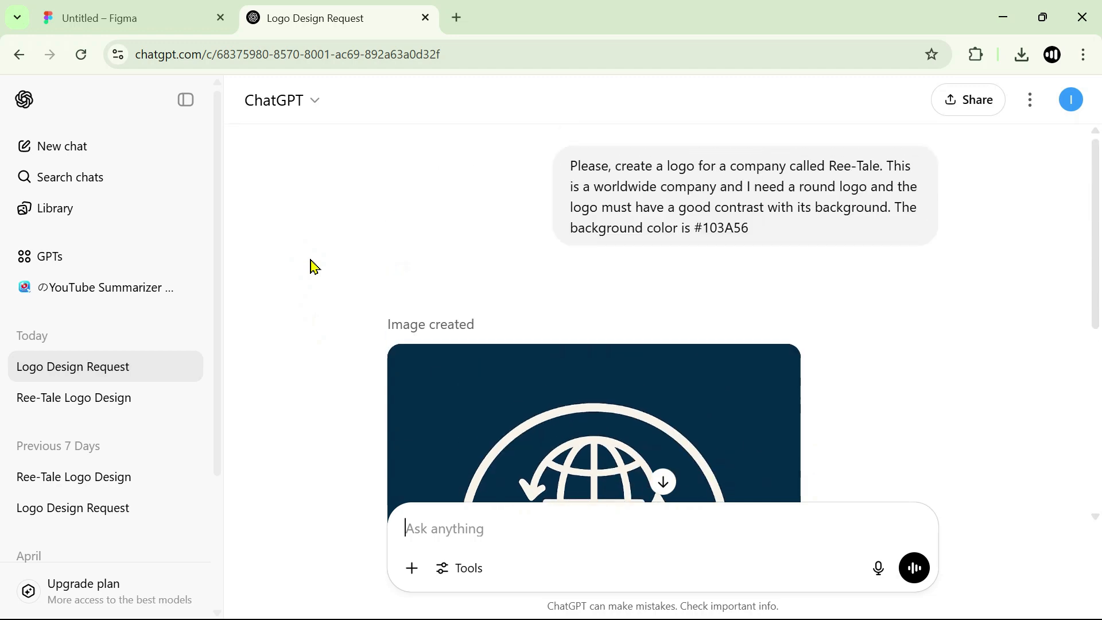
scroll(312, 268, "down", 6)
scroll(312, 268, "up", 3)
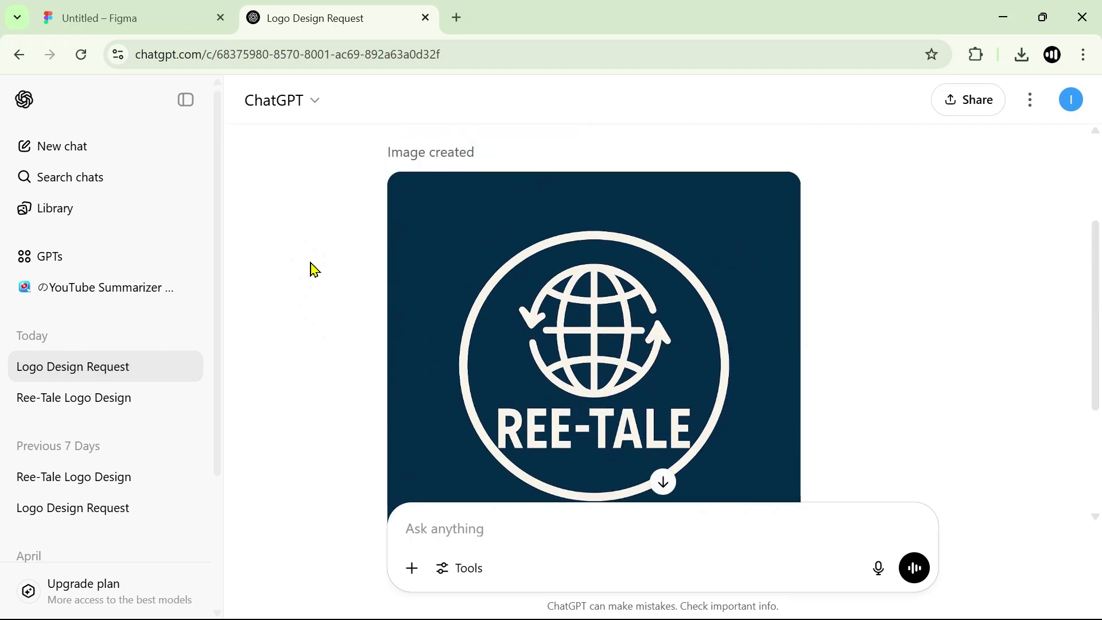
scroll(312, 266, "down", 4)
scroll(539, 351, "up", 4)
scroll(505, 378, "down", 3)
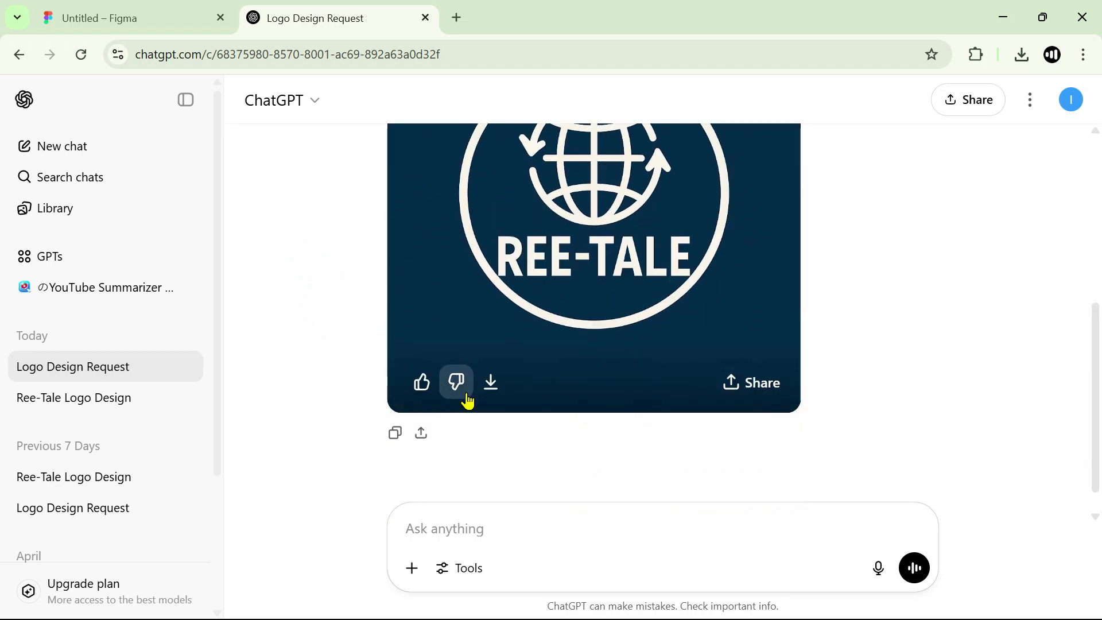
Download the generated logo image and paste the copied PNG file onto the Figma page.
left_click(492, 386)
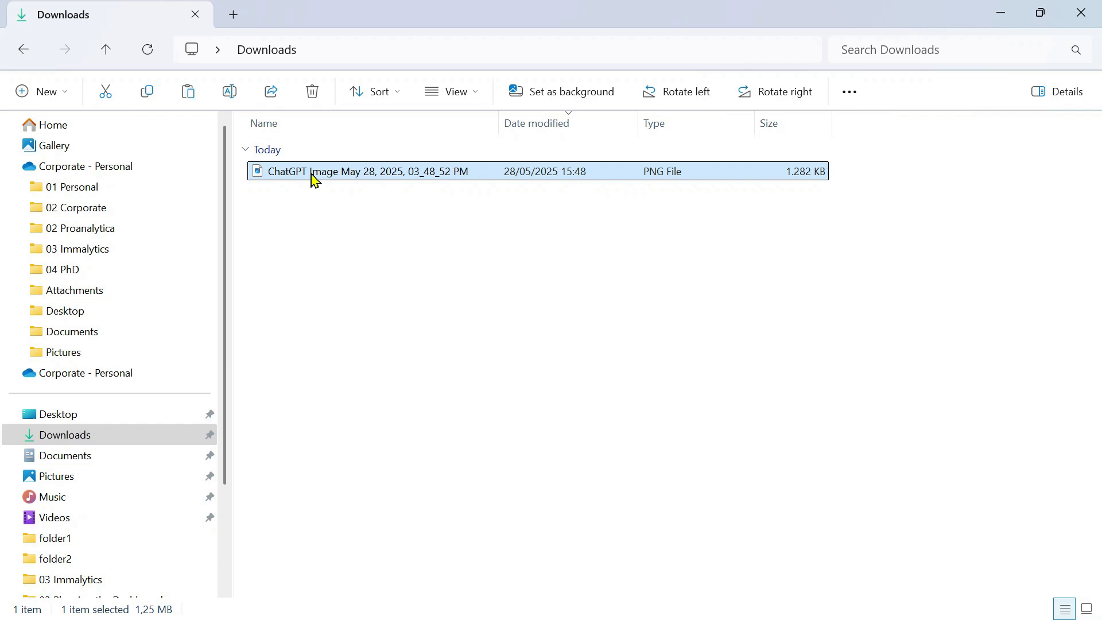
left_click(1001, 12)
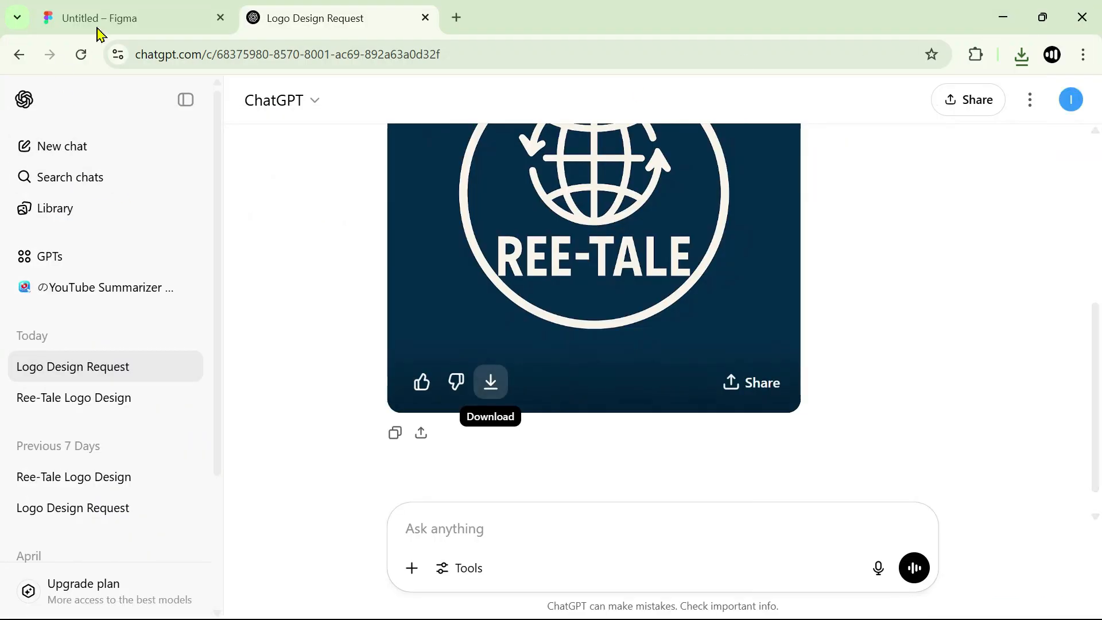
left_click(98, 29)
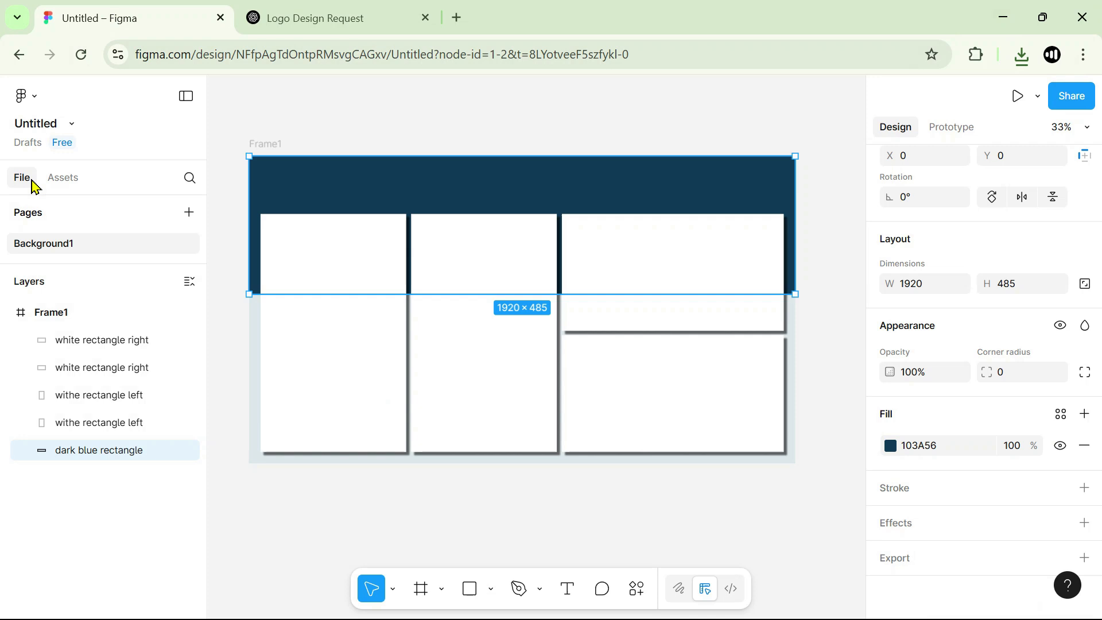
left_click(286, 518)
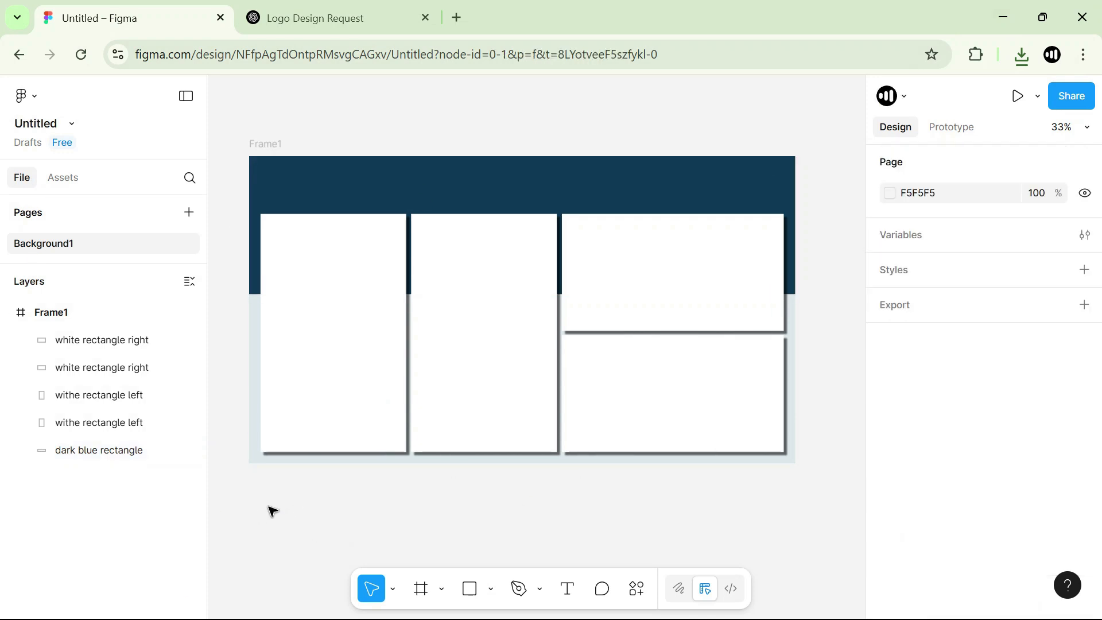
key("ctrl+v")
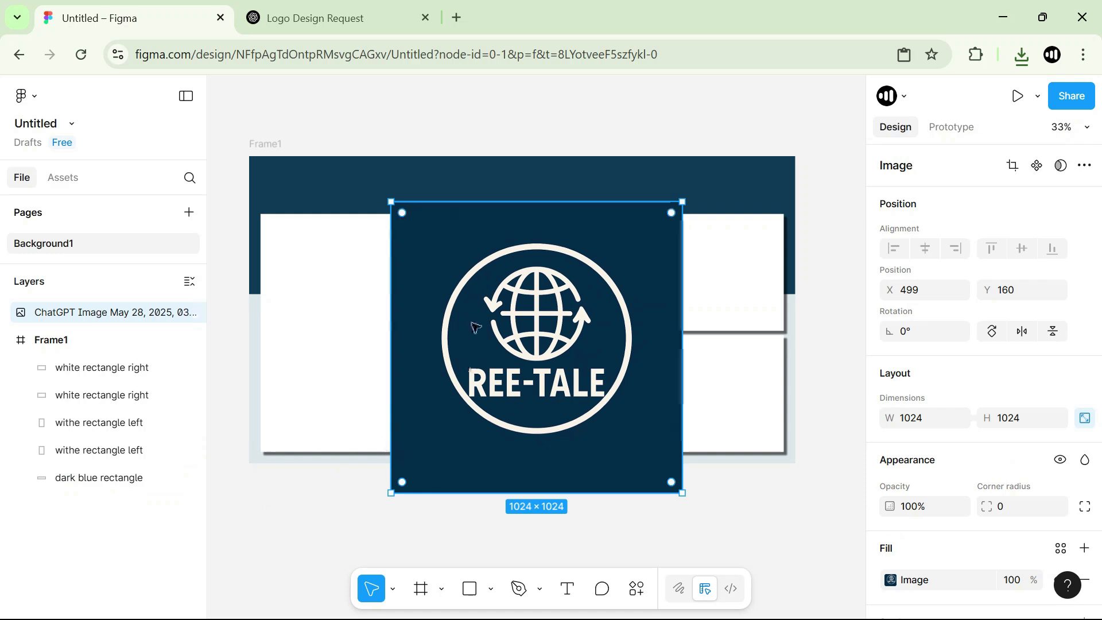
Move the logo into the upper-left area of Frame1's dark blue band and shrink it to about 124 × 124.
left_click_drag(402, 252, 290, 226)
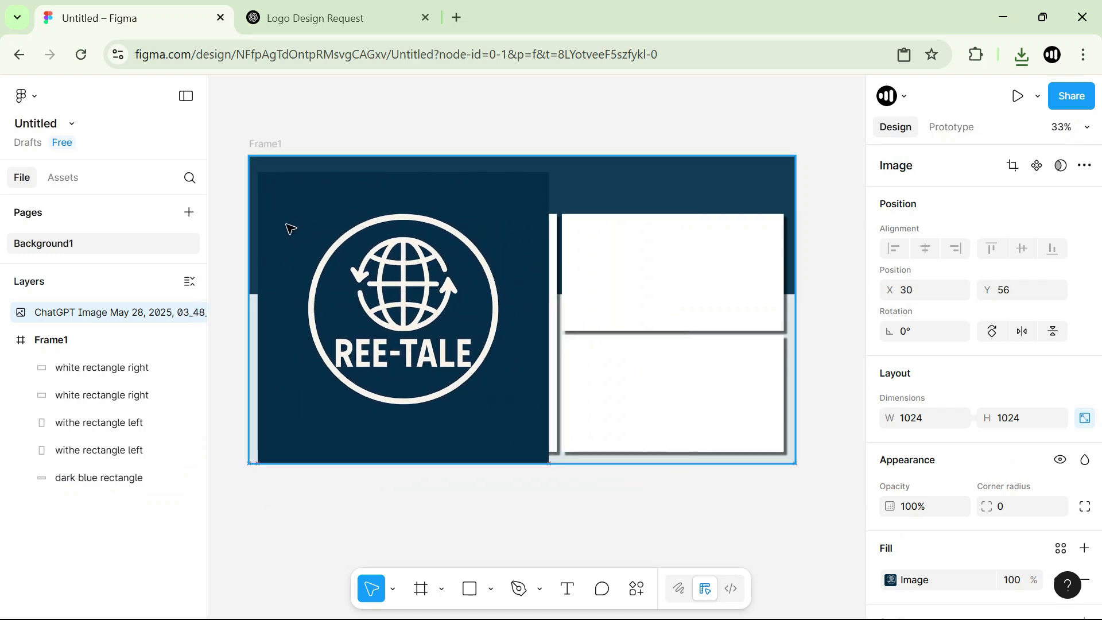
left_click_drag(548, 462, 284, 184)
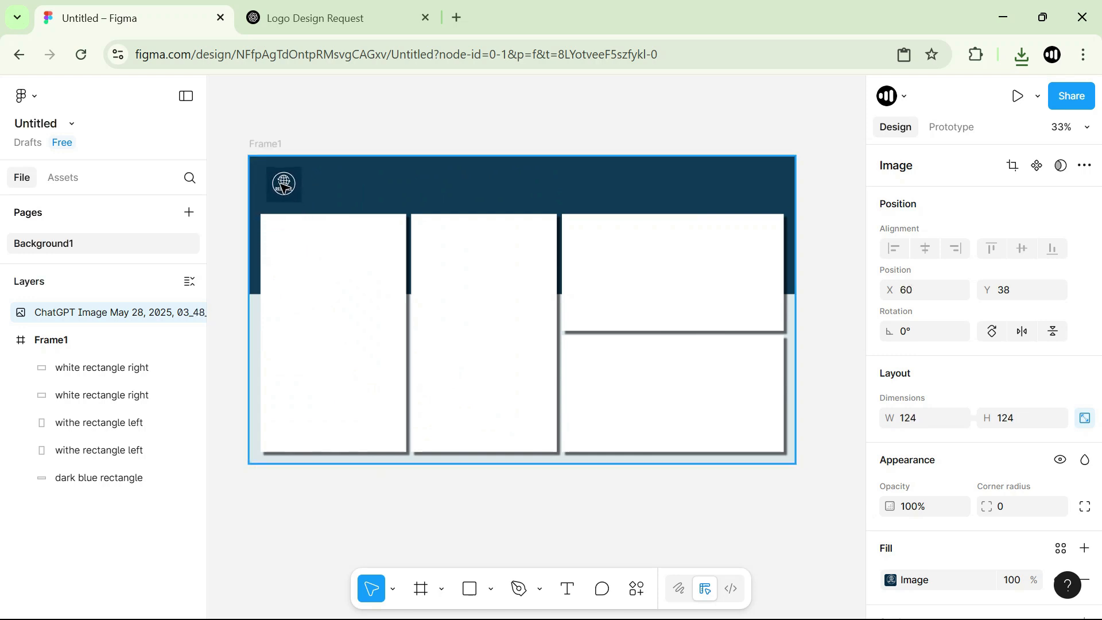
Enlarge the logo to about 178 × 178 and place it above the left card at X 40, Y 15.
scroll(302, 238, "up", 5)
scroll(377, 266, "up", 3)
key("space")
left_click_drag(364, 401, 479, 398)
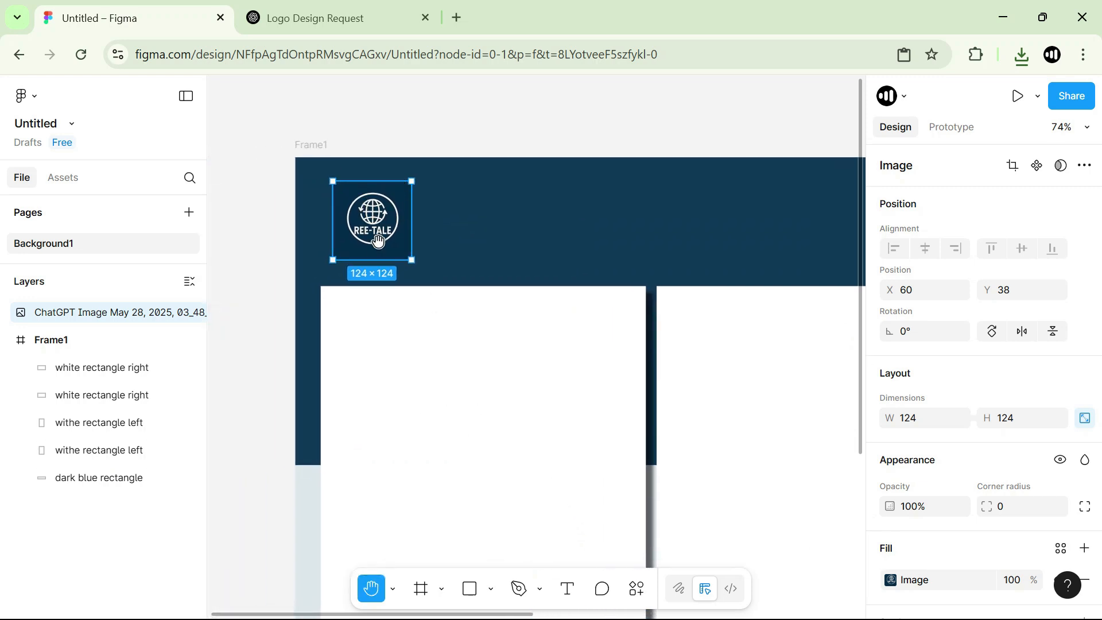
left_click_drag(339, 183, 331, 175)
left_click_drag(371, 230, 377, 235)
left_click_drag(424, 265, 444, 288)
left_click_drag(410, 246, 401, 236)
scroll(383, 268, "up", 1)
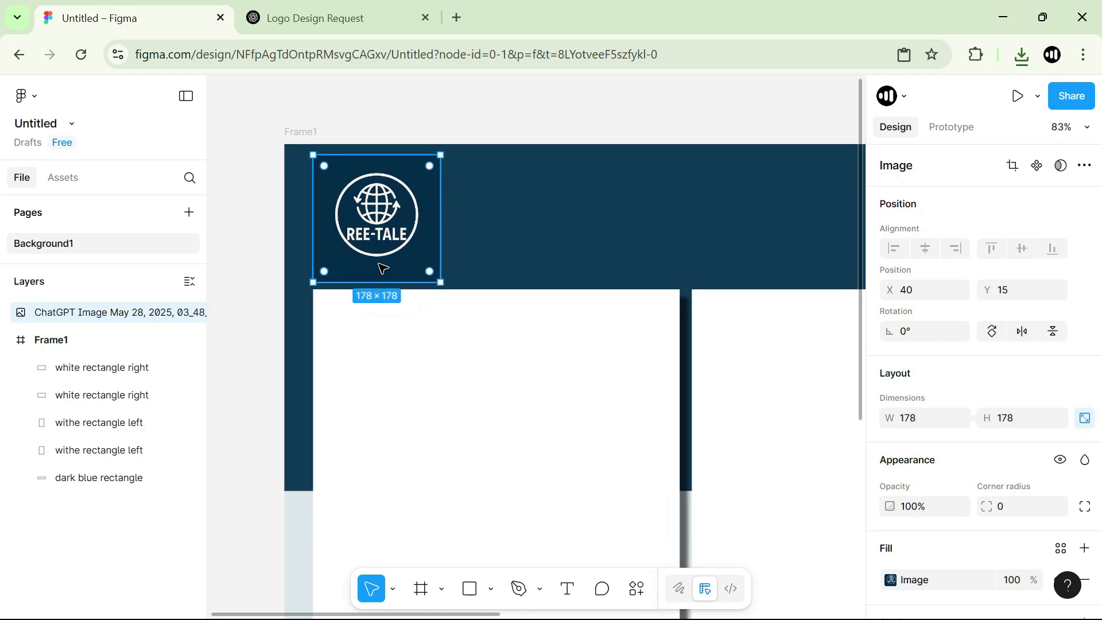
Compare the logo image's background color with the fill of the dark blue rectangle behind it.
scroll(379, 267, "up", 4)
left_click(598, 189)
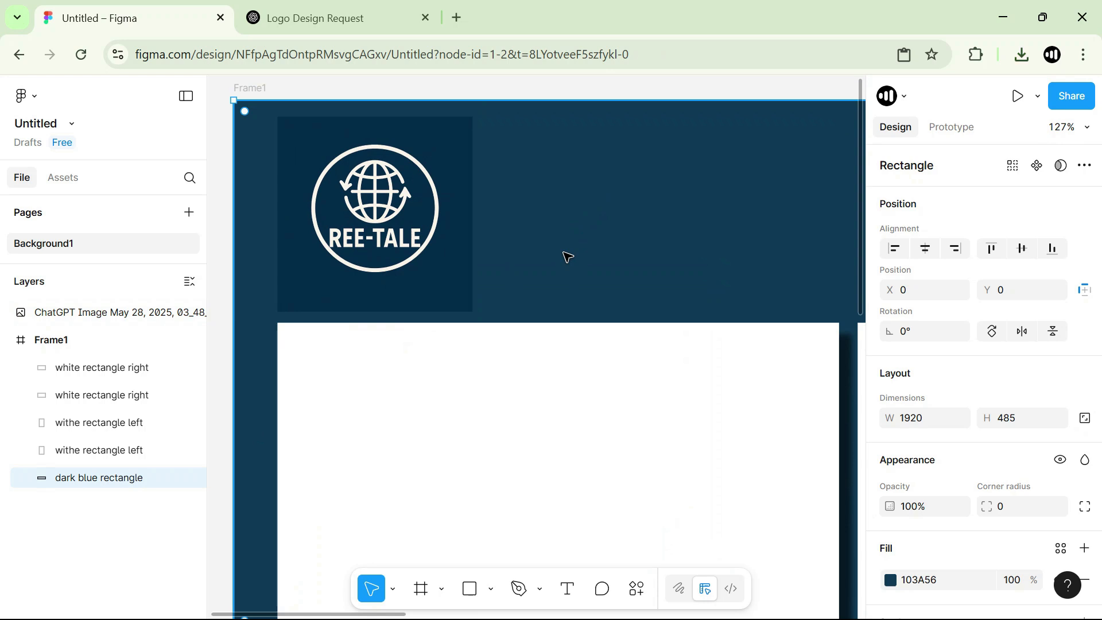
left_click(421, 173)
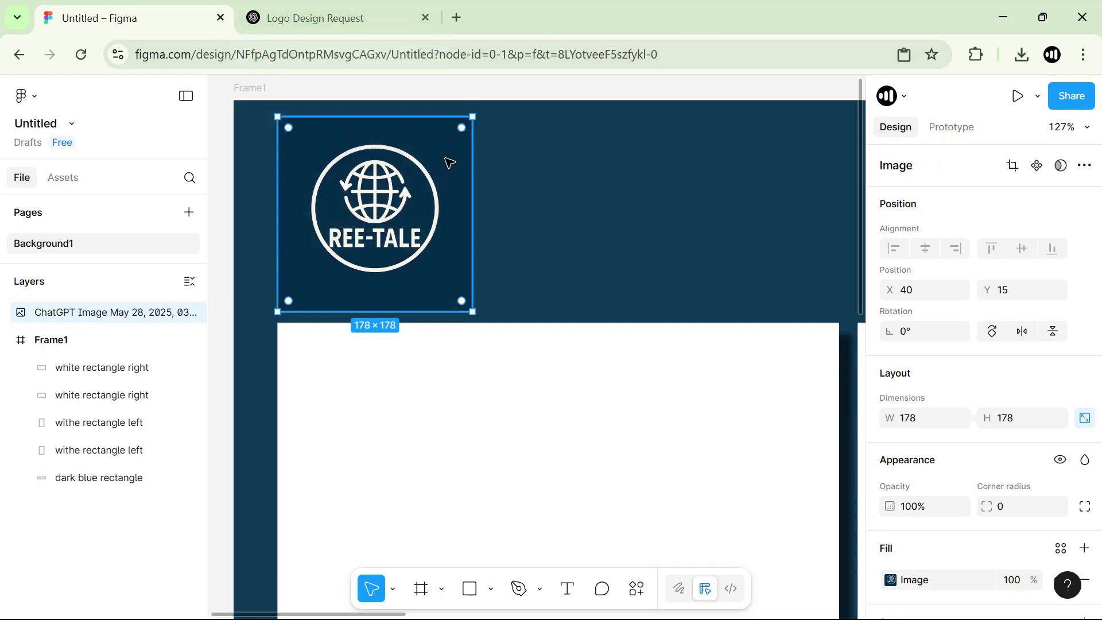
left_click(578, 168)
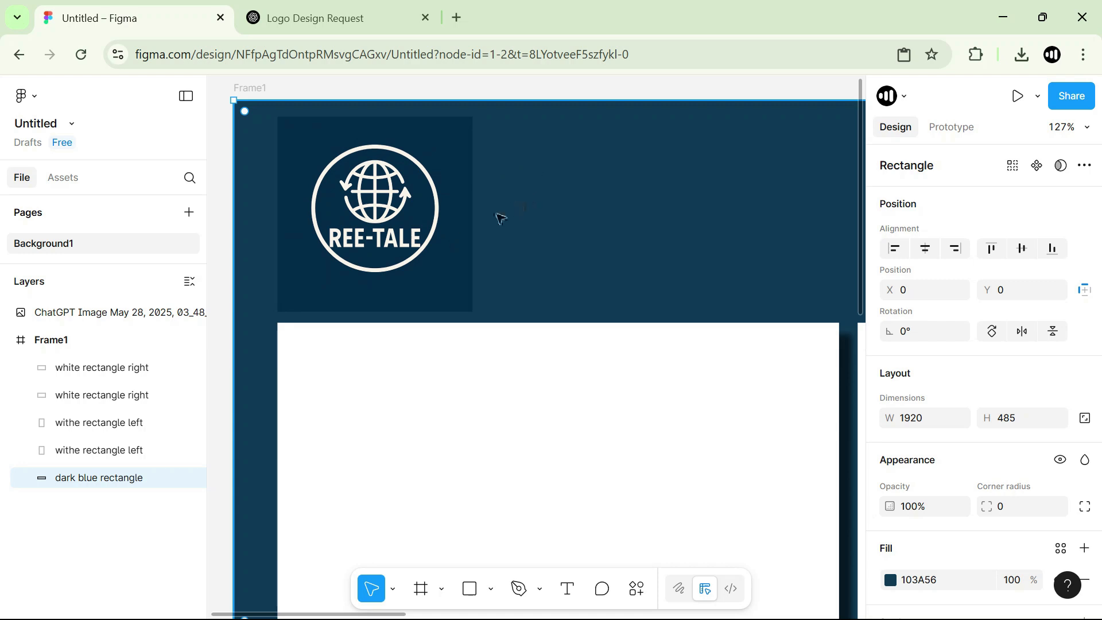
scroll(415, 196, "down", 5)
left_click(262, 257)
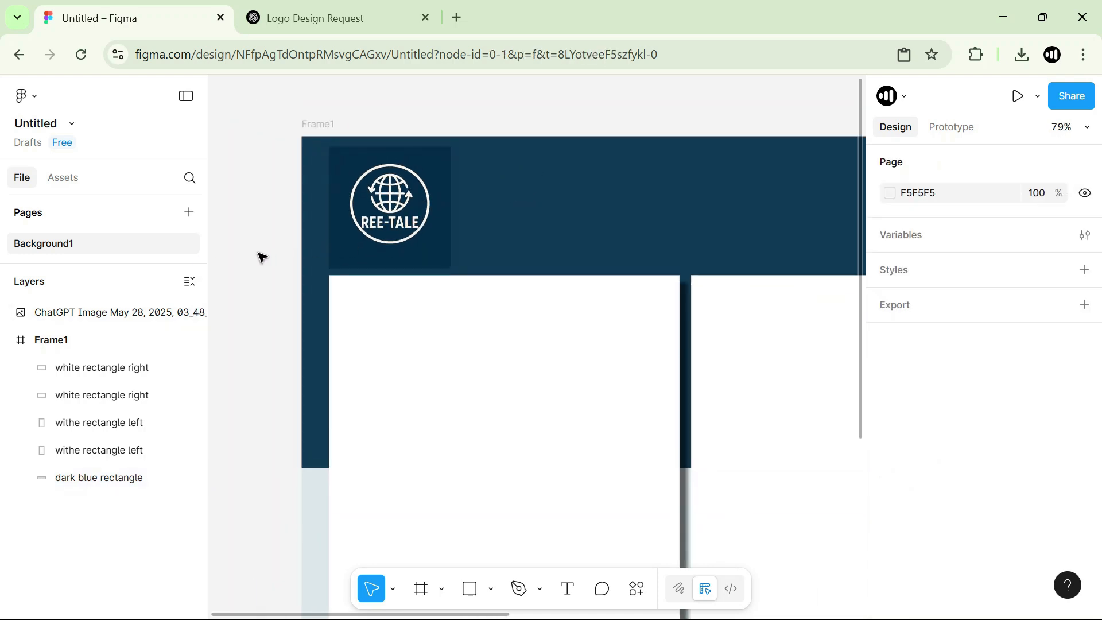
left_click(585, 231)
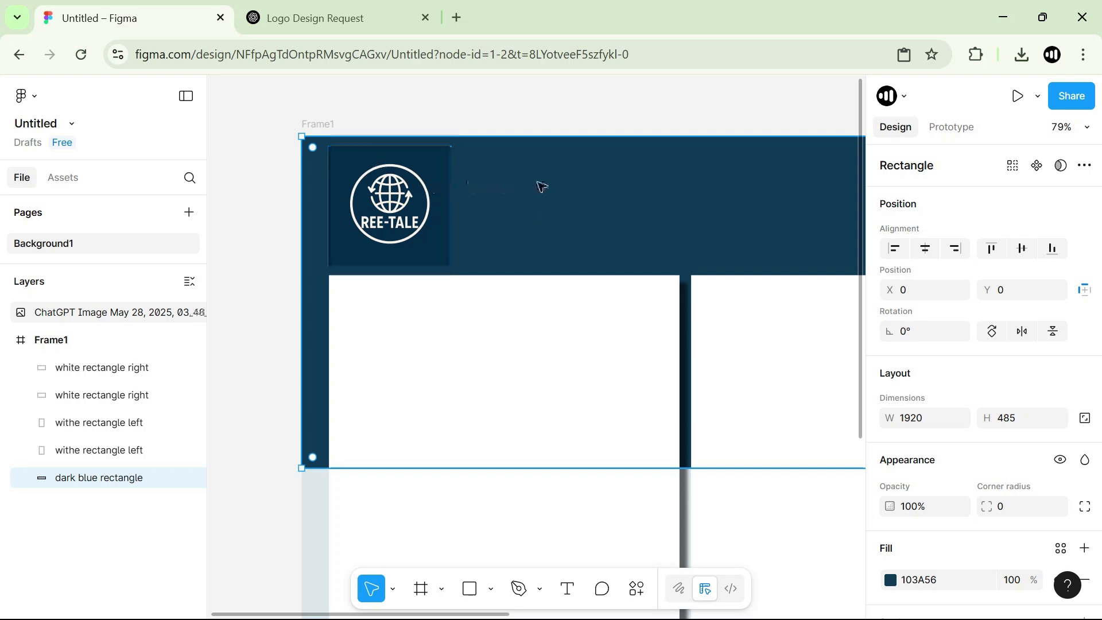
left_click(265, 231)
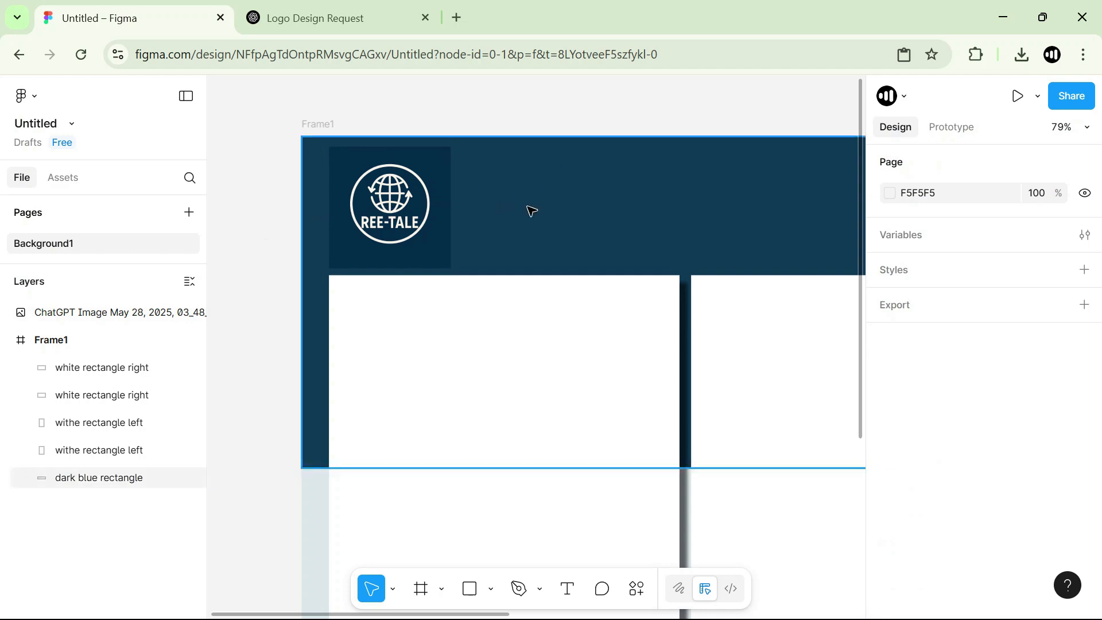
Change the dark blue rectangle's fill to 052D4A by sampling the logo image's background color.
left_click(546, 207)
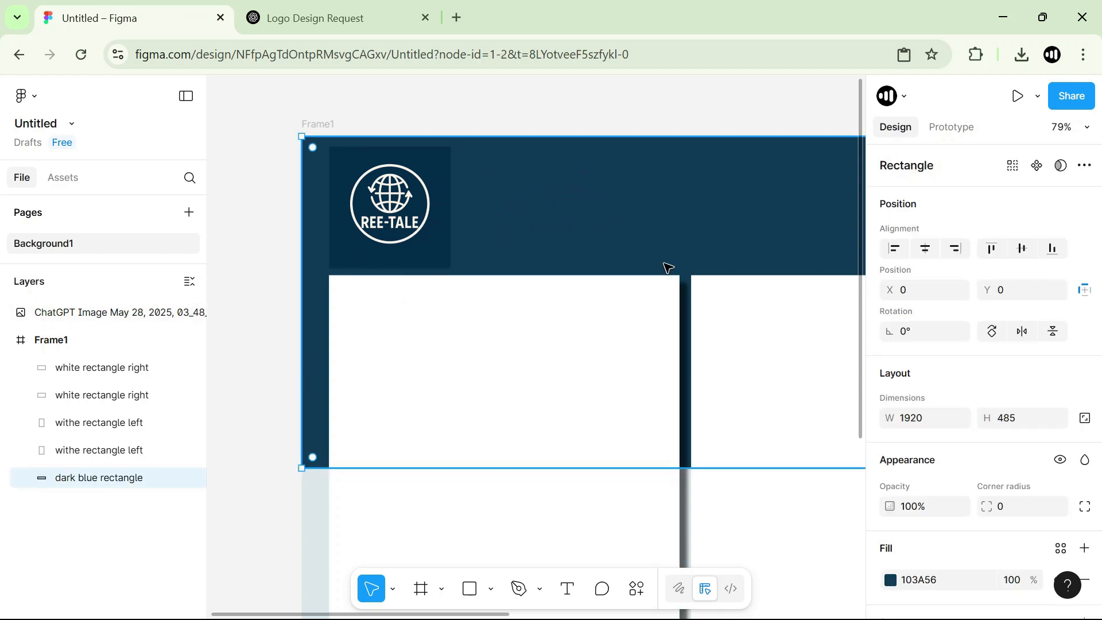
scroll(952, 436, "down", 3)
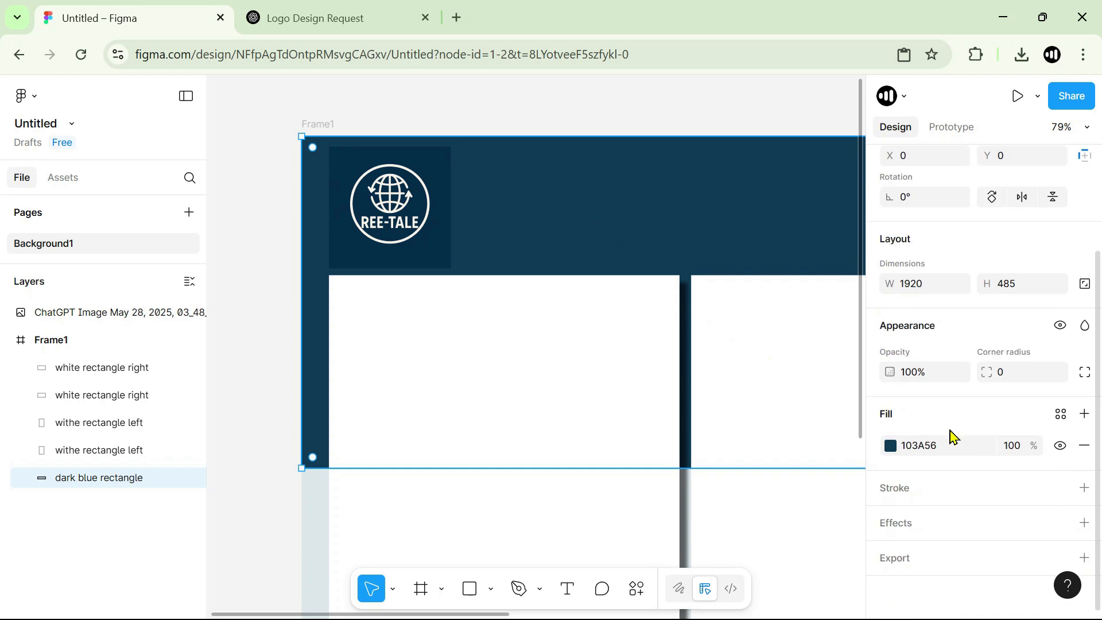
left_click(891, 446)
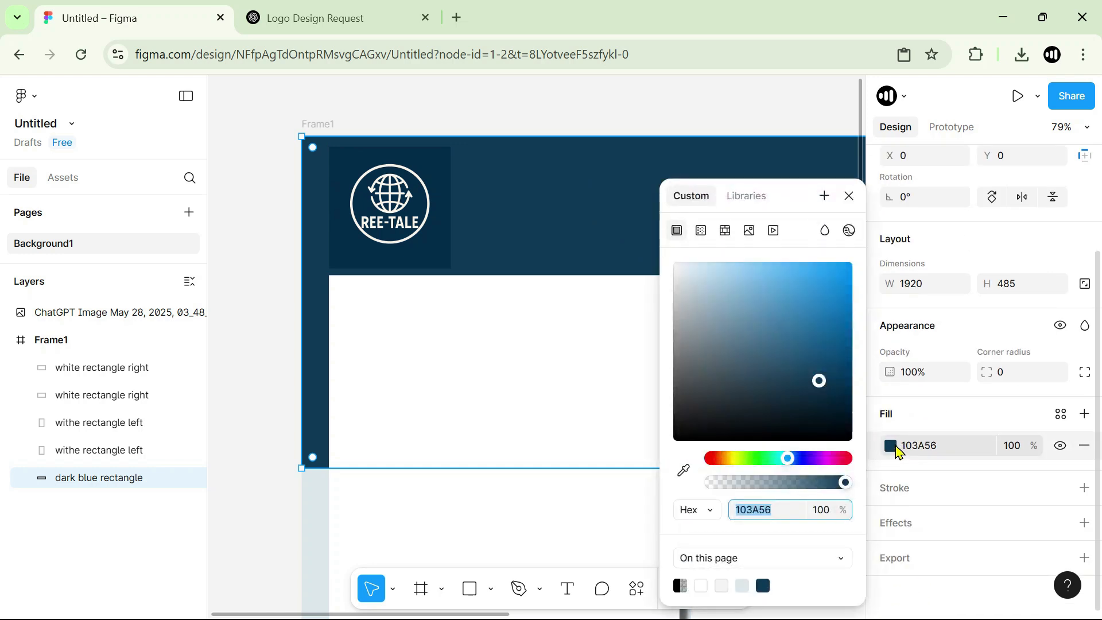
left_click_drag(791, 381, 738, 309)
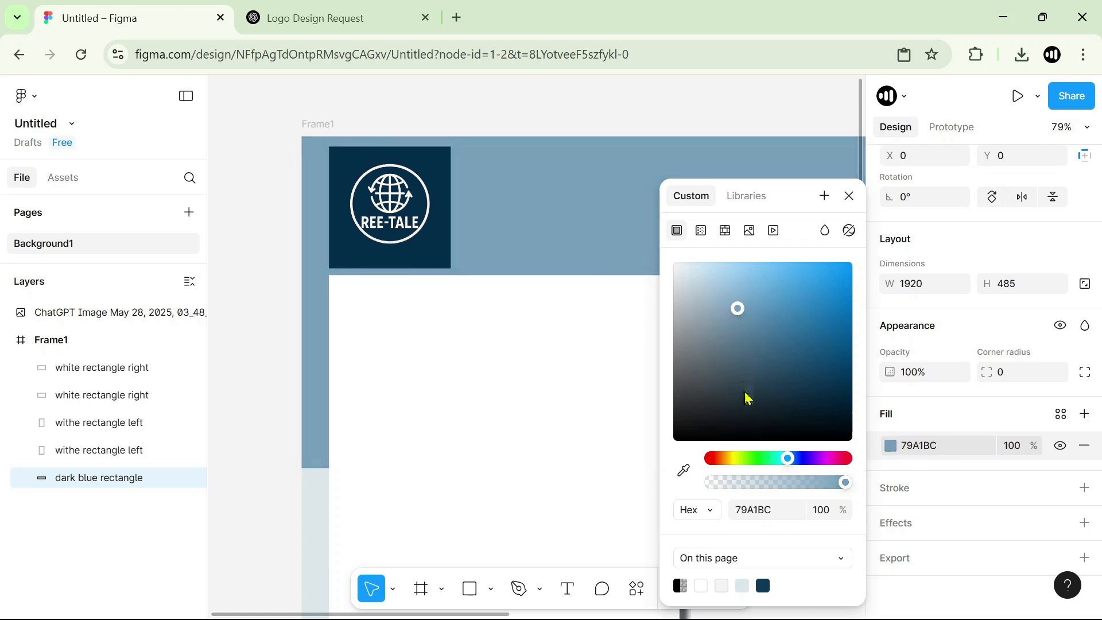
left_click(684, 474)
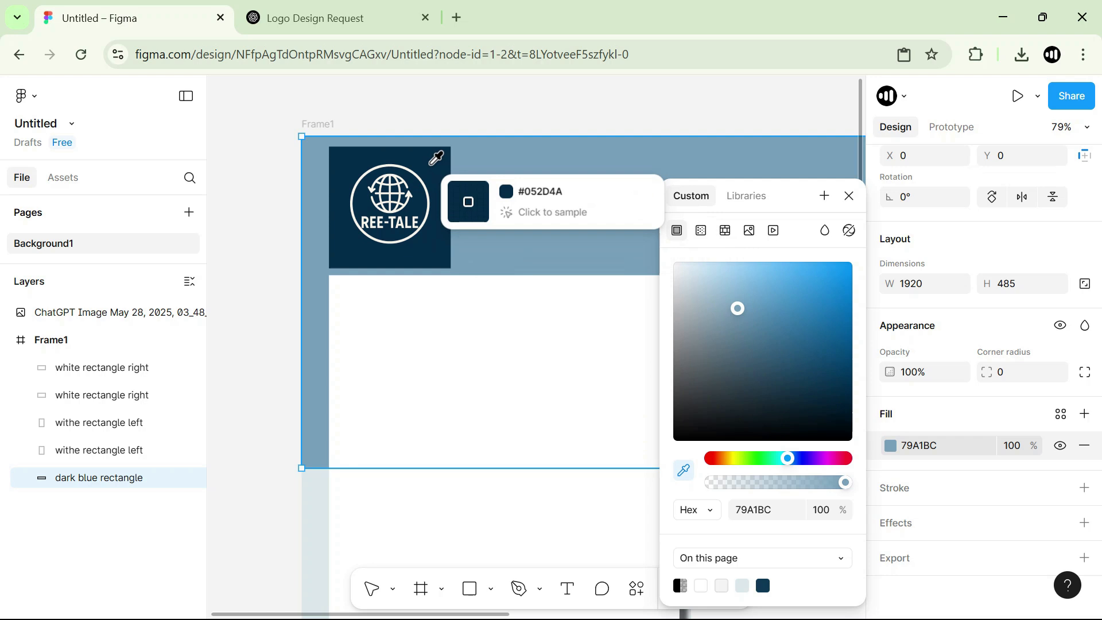
left_click(436, 158)
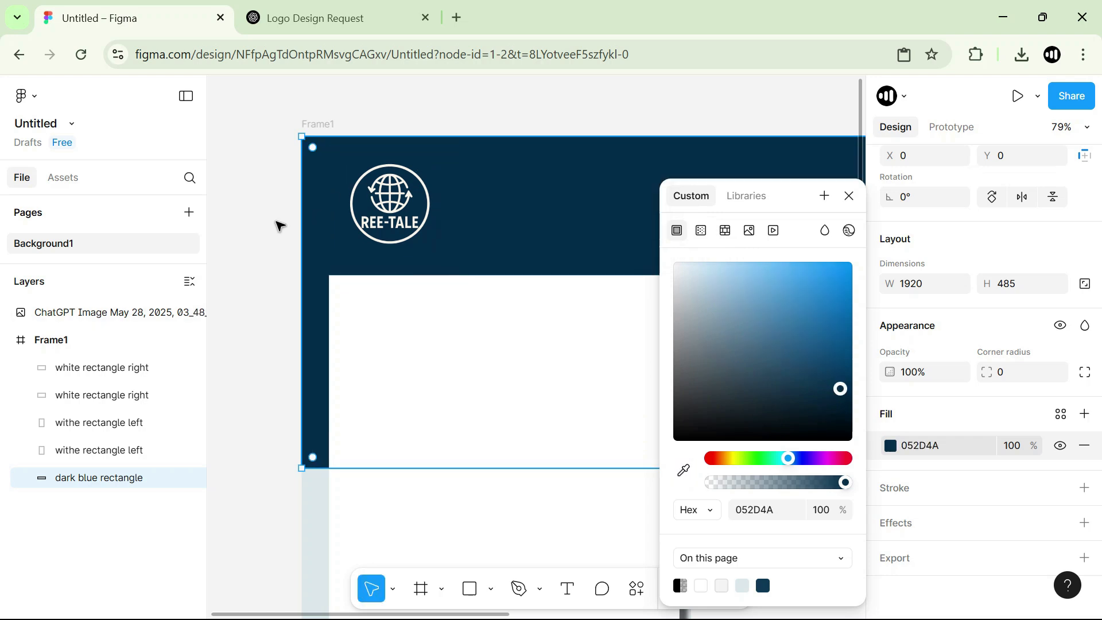
left_click(247, 249)
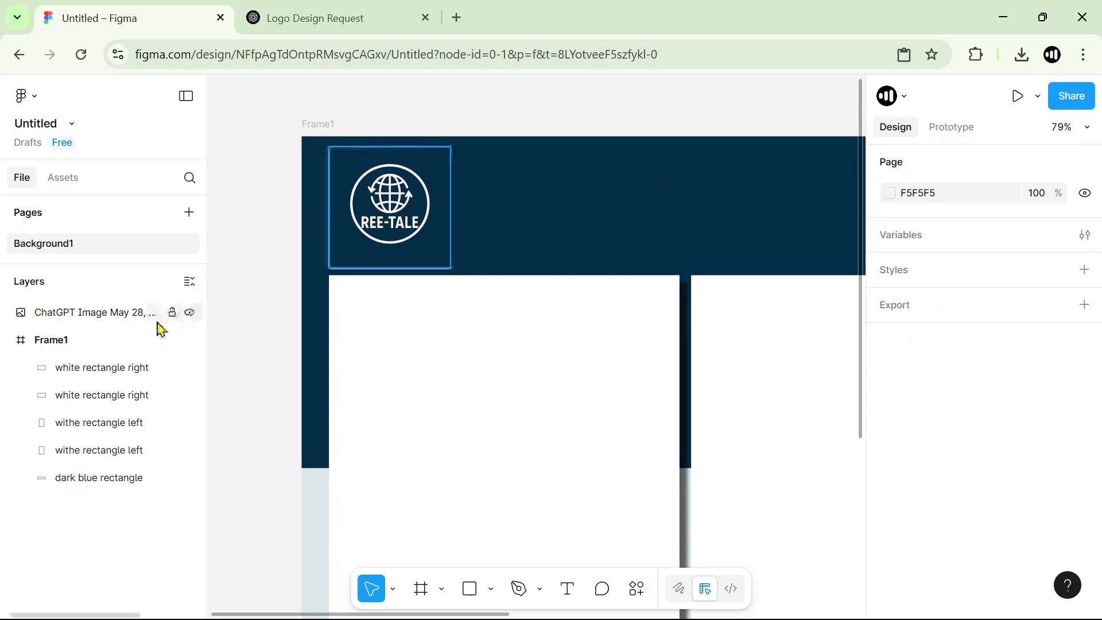
Nest the ChatGPT image layer inside Frame1 above the white rectangles and rename it "logo".
left_click(401, 201)
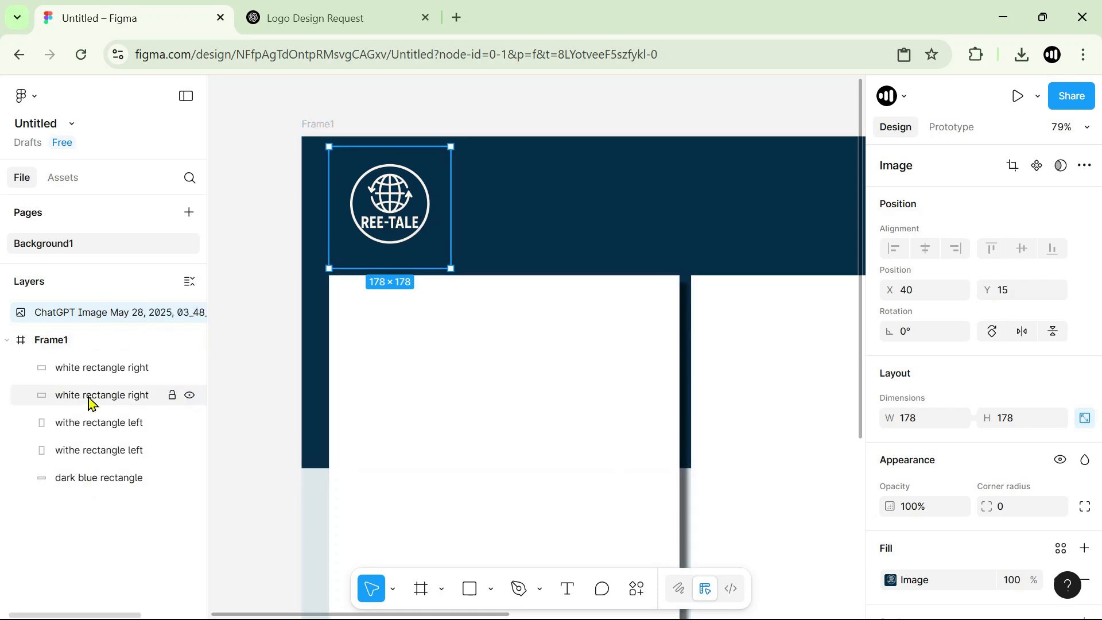
left_click(54, 344)
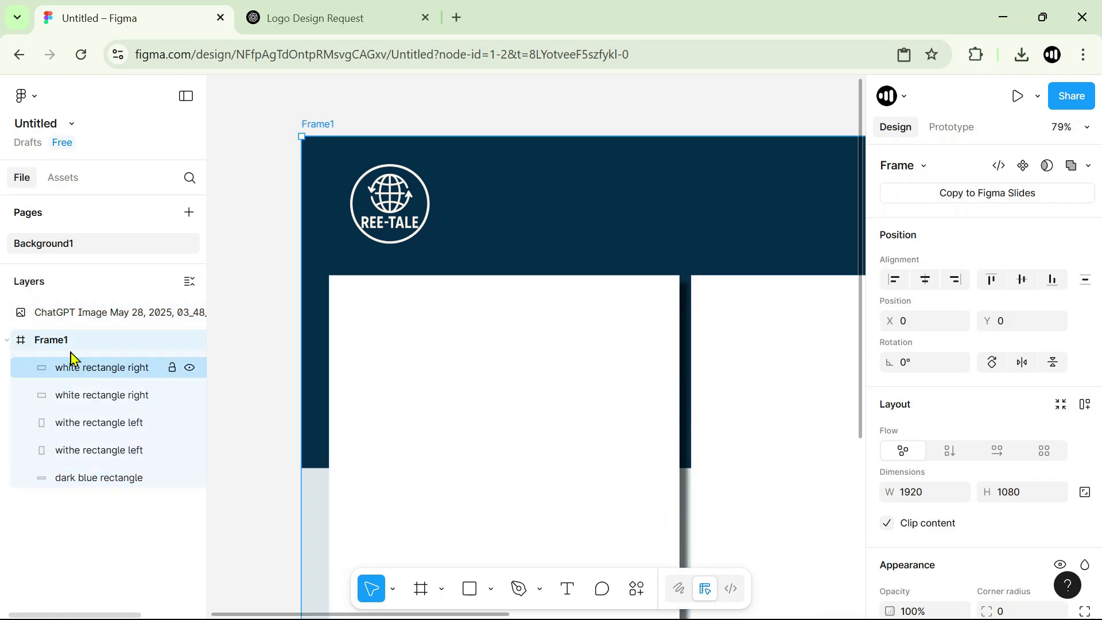
left_click(72, 318)
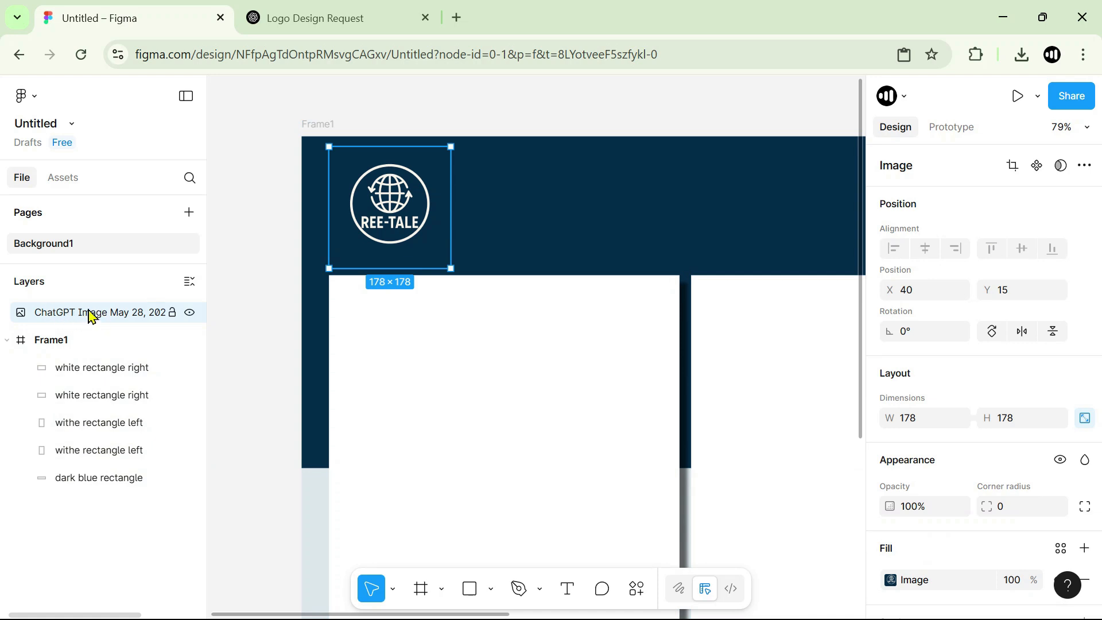
left_click(50, 343)
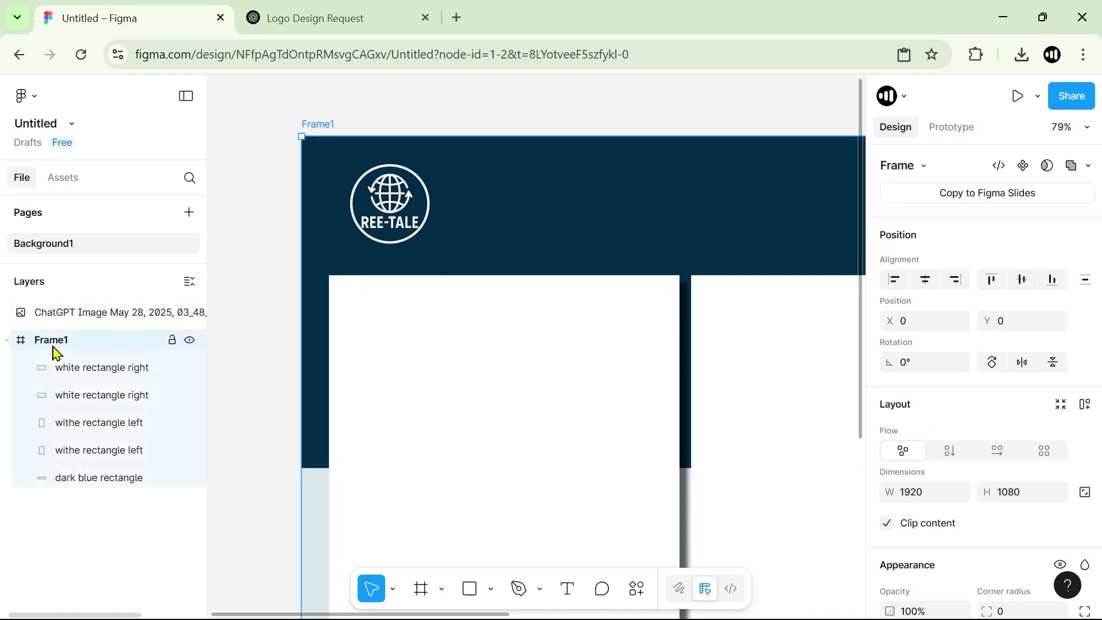
left_click(103, 316)
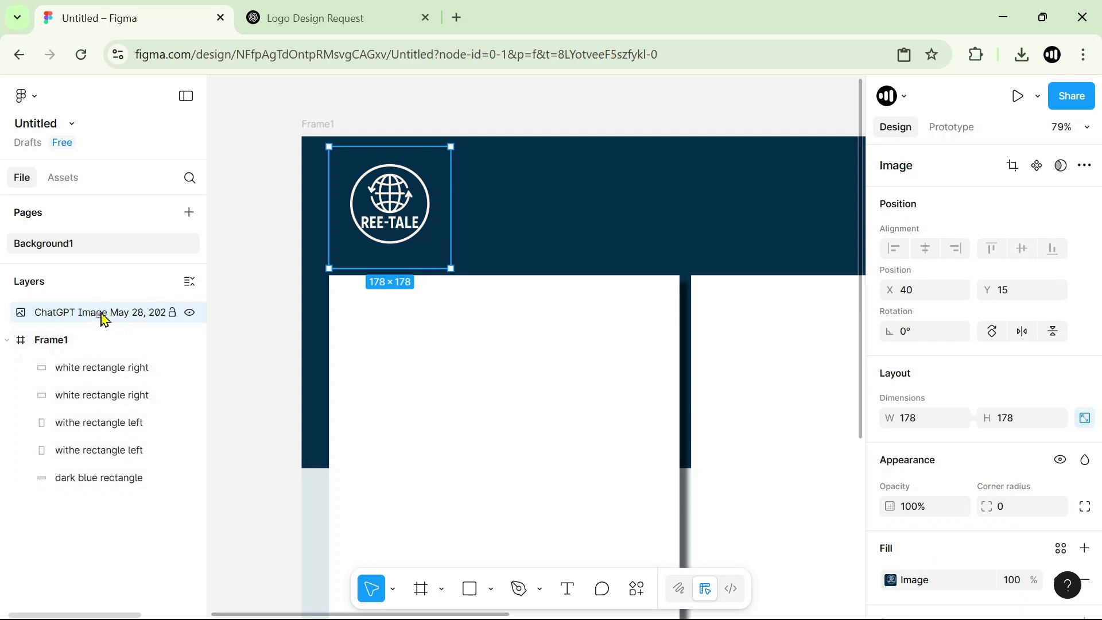
left_click_drag(103, 315, 102, 355)
double_click(88, 342)
type("logo")
key("Return")
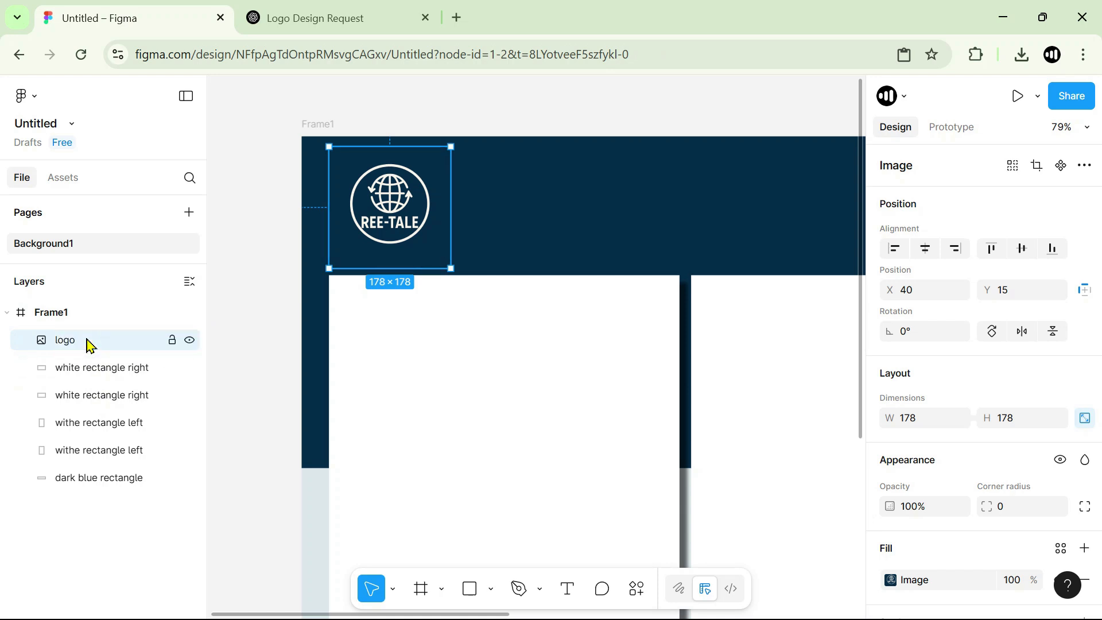
Duplicate the leftmost white card and place the copy over the middle of Frame1 at about X 679, Y 66.
left_click(260, 332)
scroll(292, 318, "down", 4)
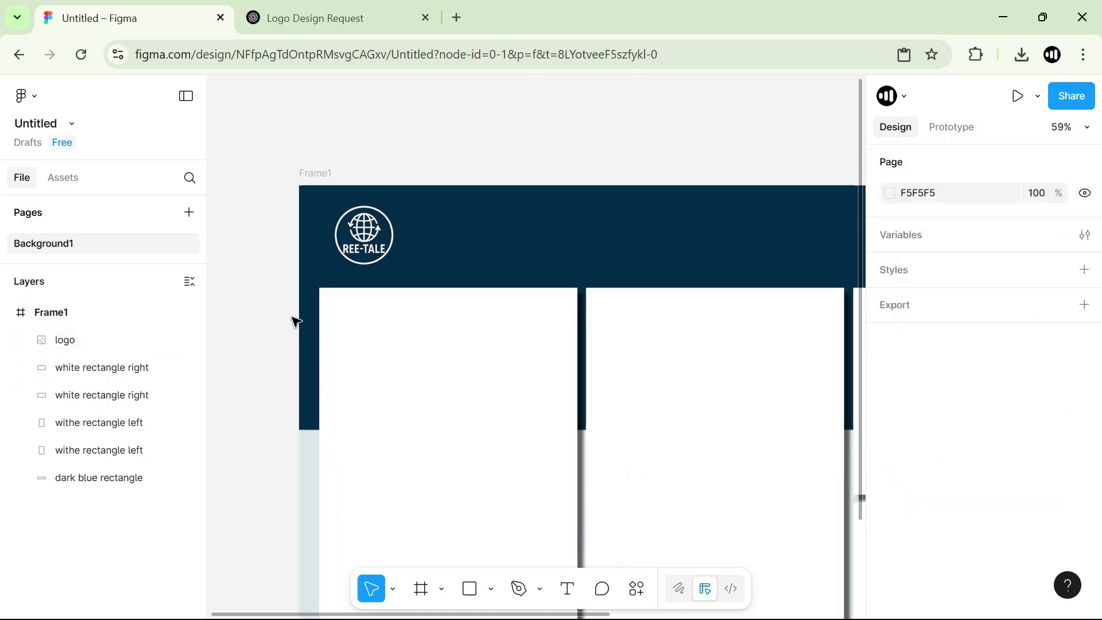
scroll(292, 314, "down", 3)
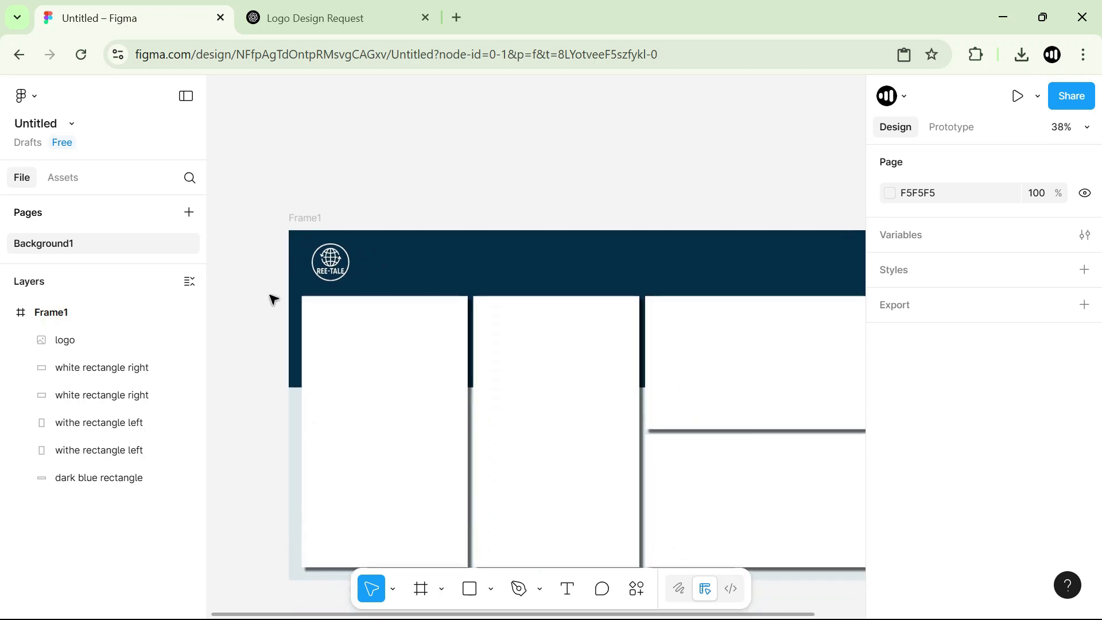
scroll(271, 300, "down", 1)
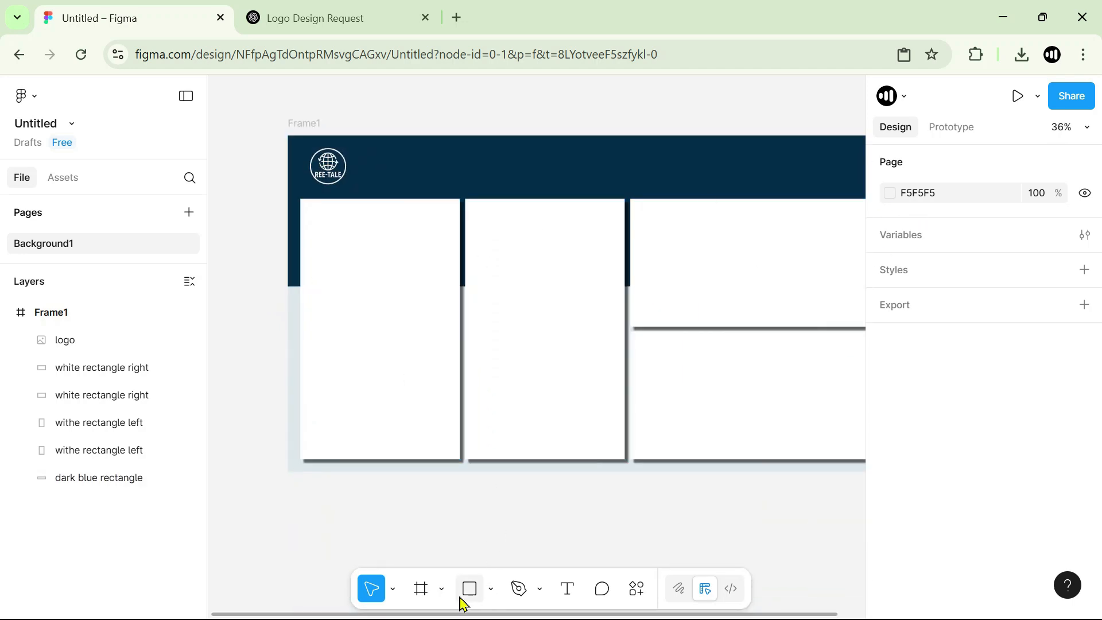
key("space")
left_click_drag(590, 161, 545, 192)
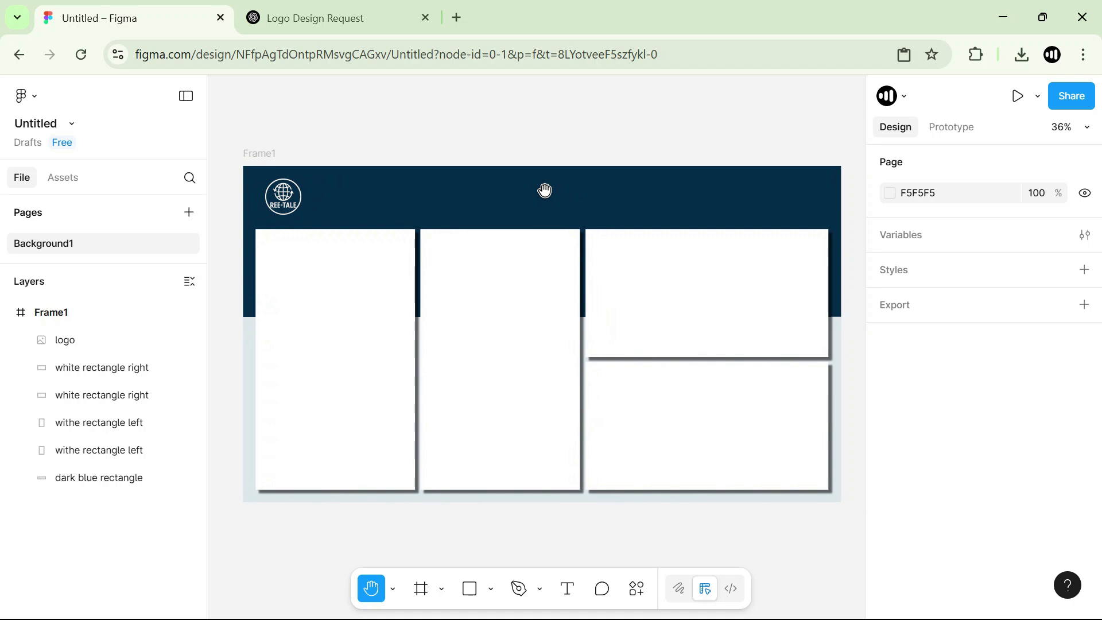
left_click(347, 281)
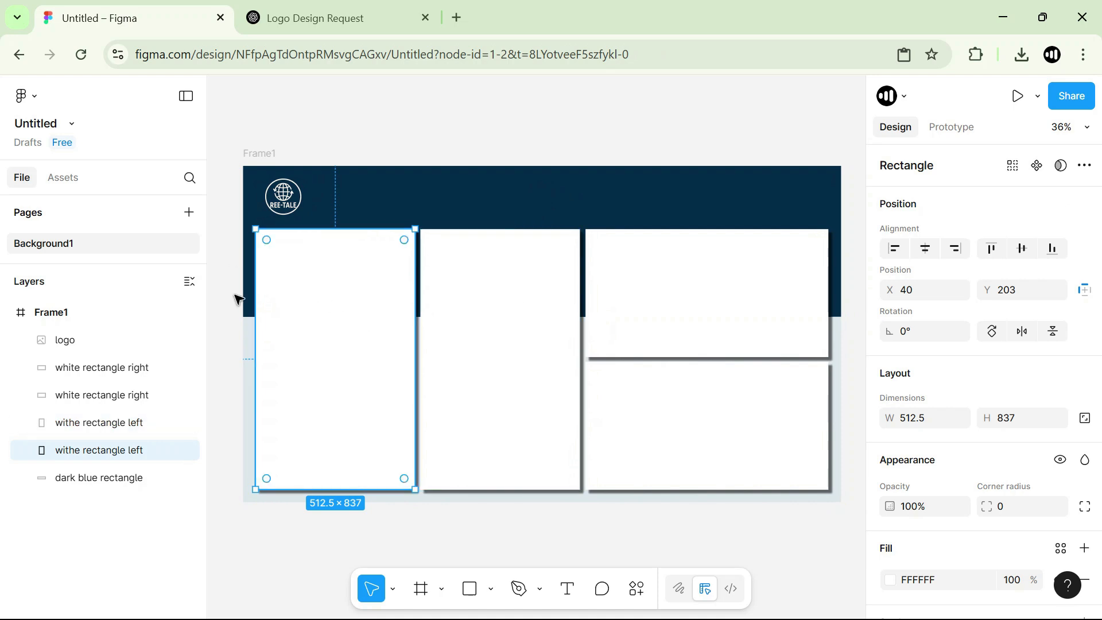
left_click_drag(327, 326, 524, 283)
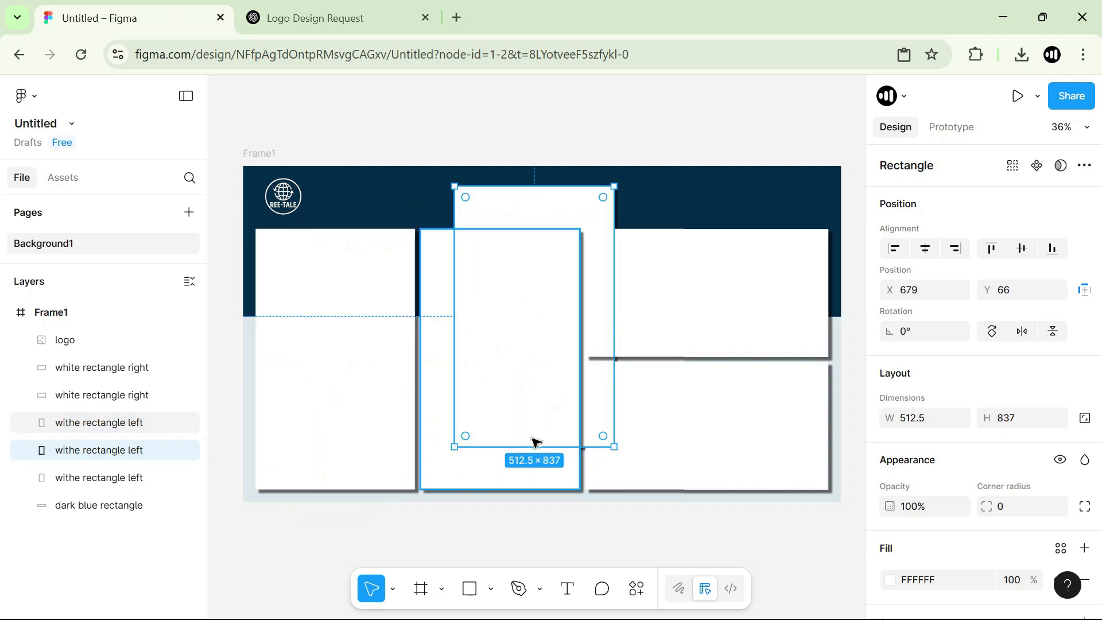
Change the duplicated card's fill from the color picker to a medium blue, 308EB7.
scroll(958, 345, "down", 4)
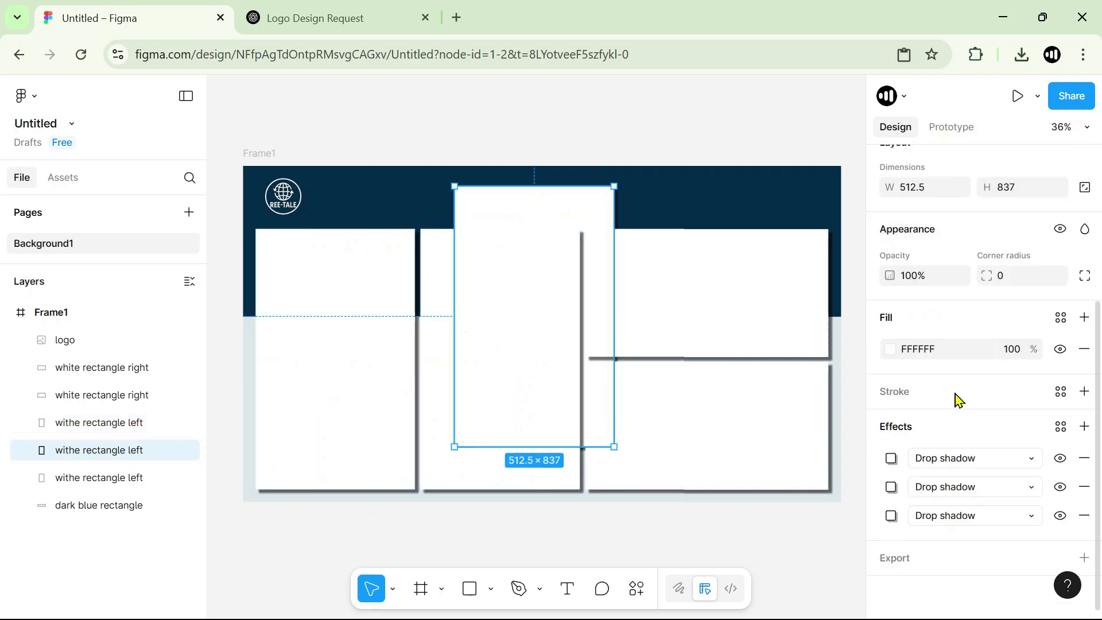
left_click(891, 350)
left_click_drag(802, 463, 784, 461)
left_click(812, 325)
left_click_drag(817, 340, 805, 321)
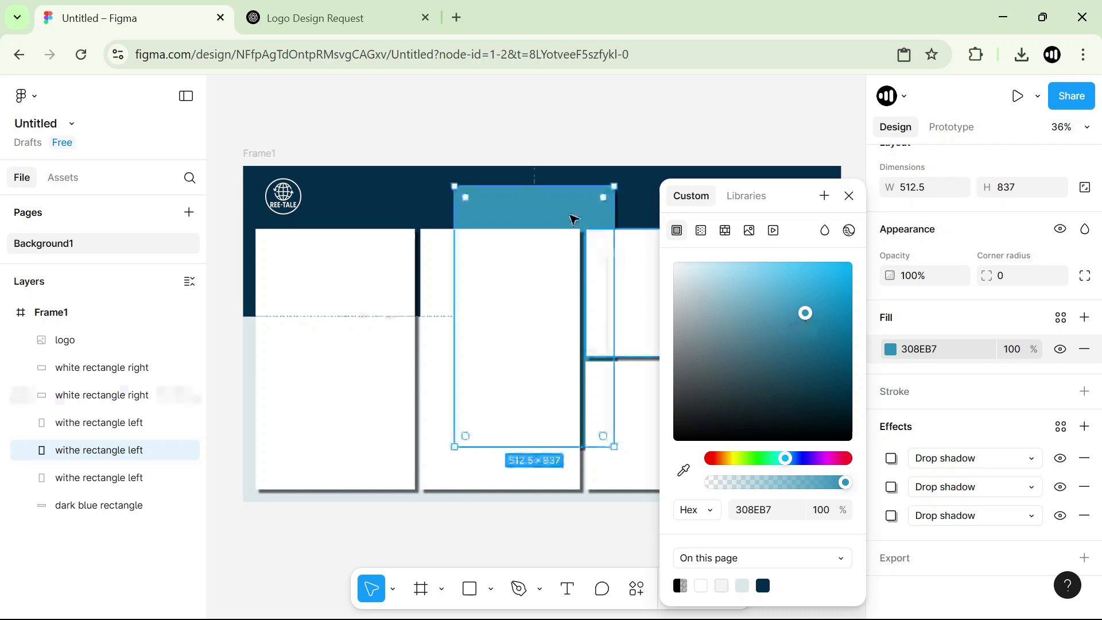
Bring the blue copy above the white rectangles and resize it to about 513 × 79 along the leftmost card's top edge.
left_click_drag(572, 216, 521, 193)
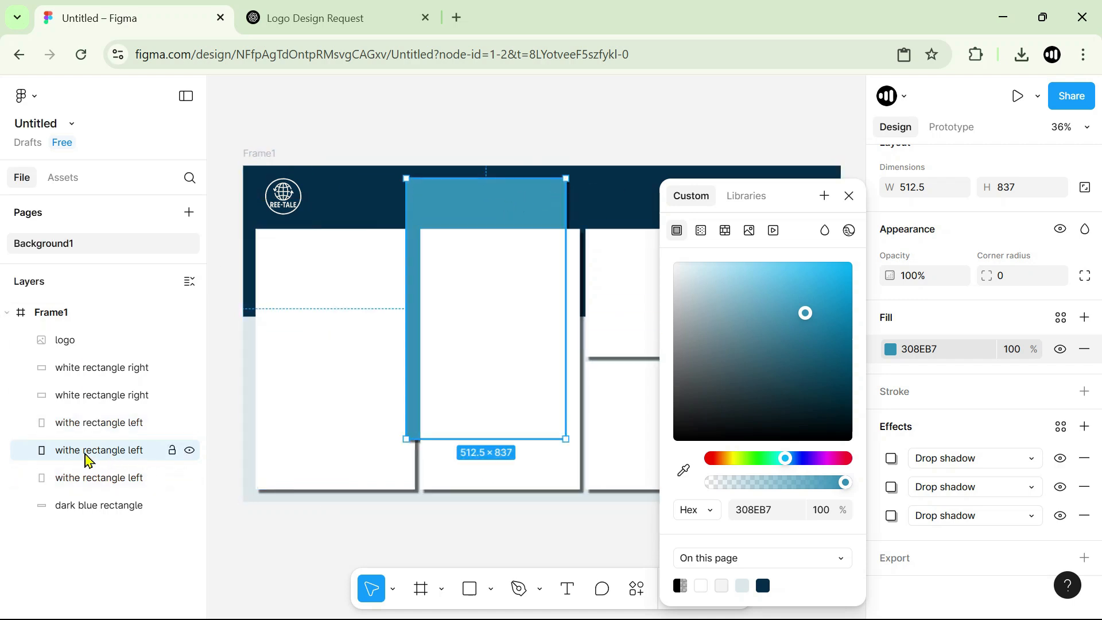
left_click_drag(92, 458, 106, 369)
left_click_drag(467, 251, 495, 270)
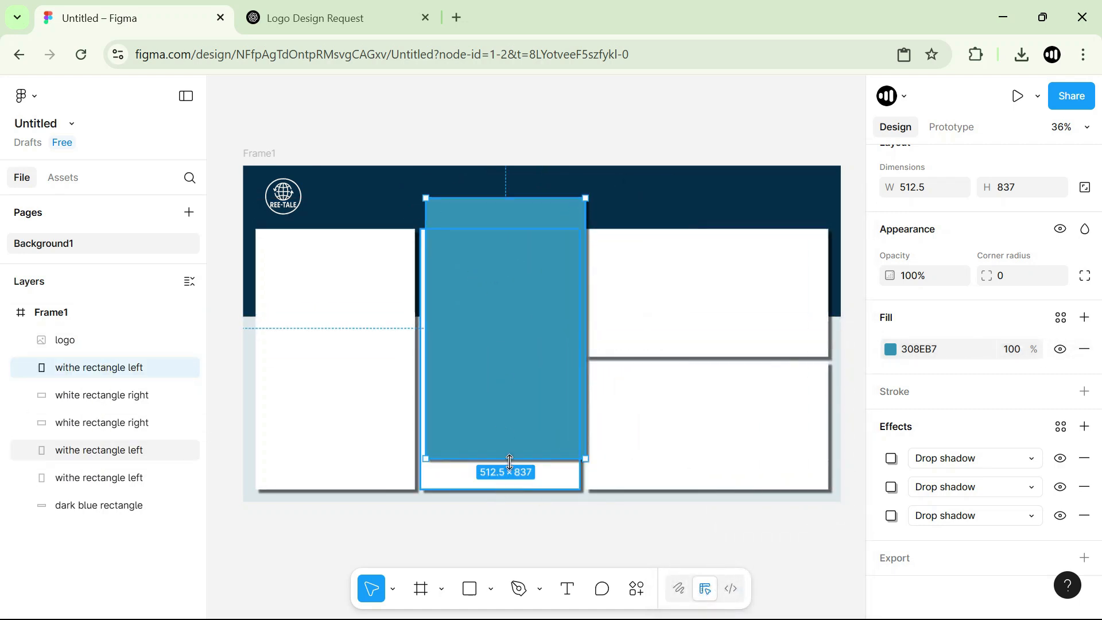
left_click_drag(507, 469, 354, 254)
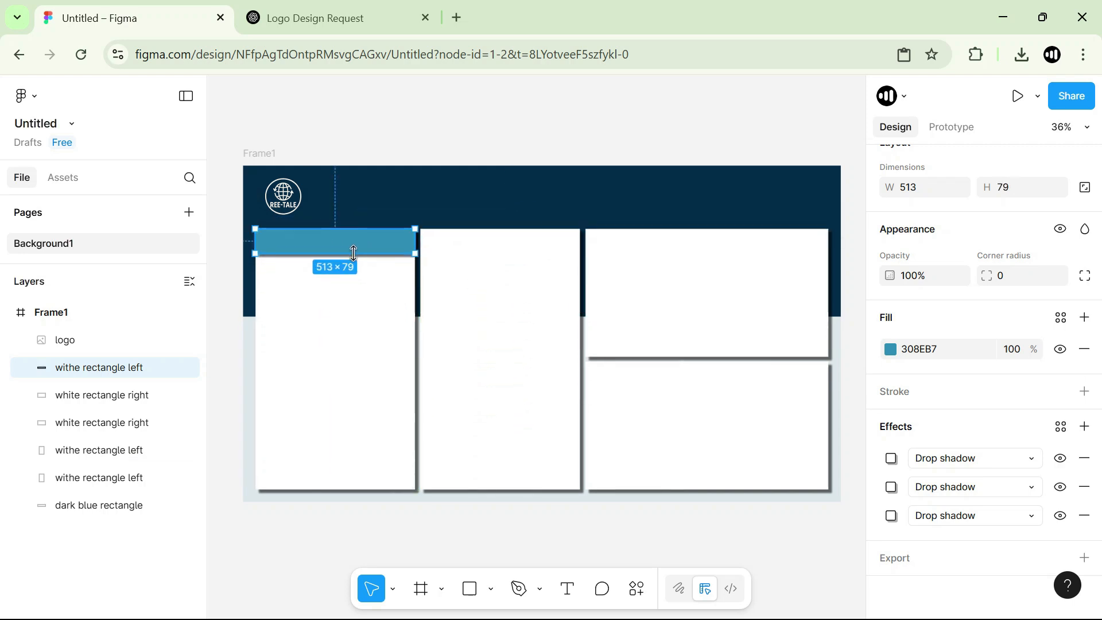
Select Frame1 and show its 20px grid layout guide.
left_click(531, 211)
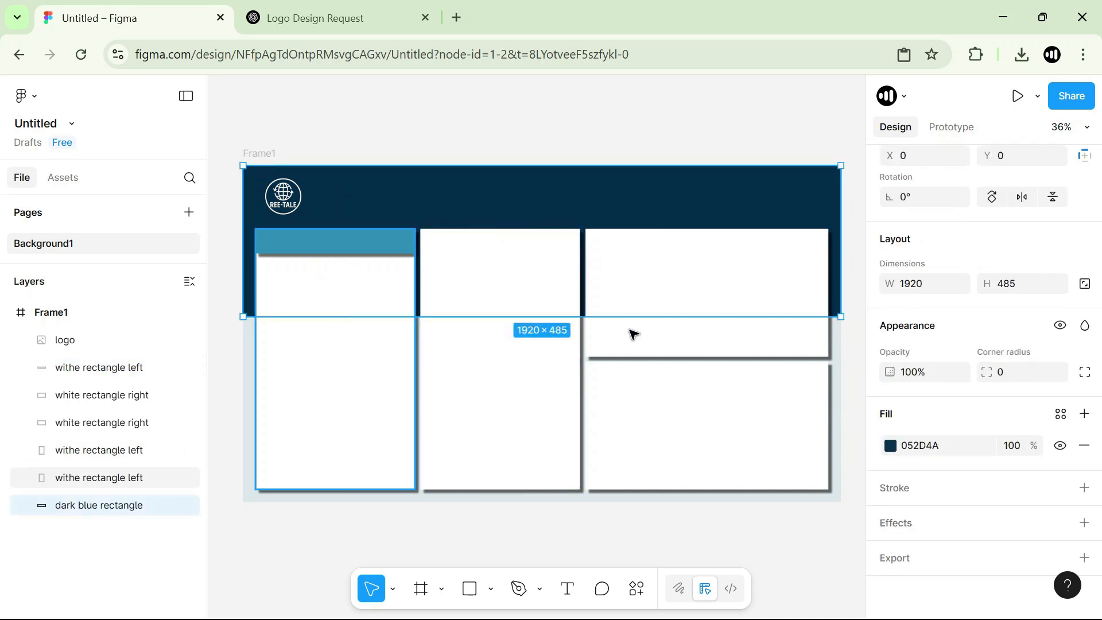
left_click(58, 312)
scroll(967, 357, "down", 5)
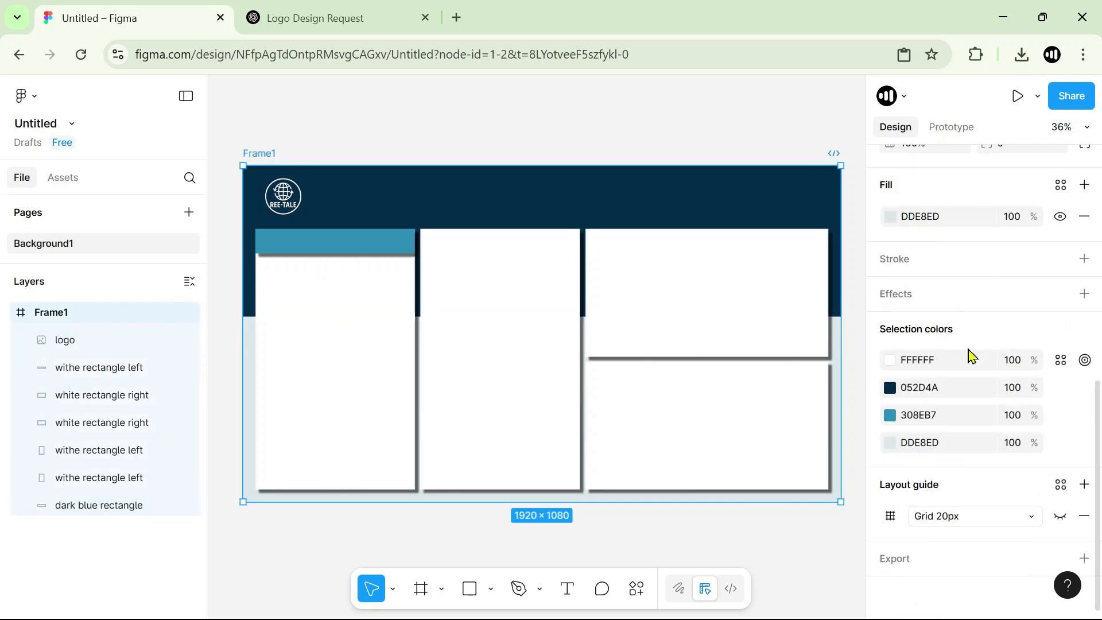
left_click(1060, 519)
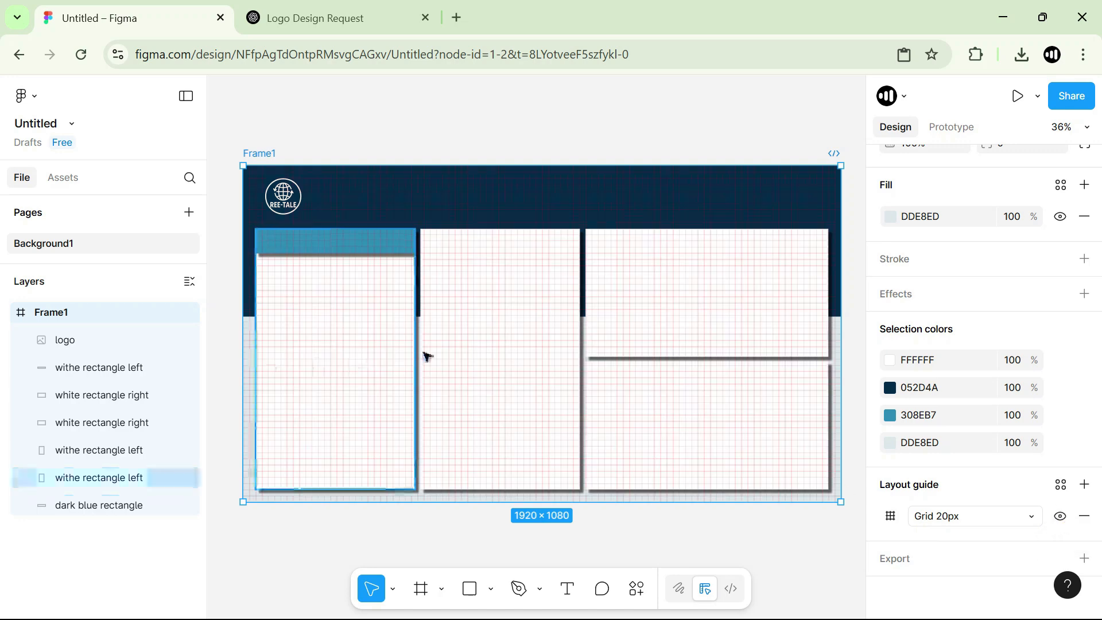
Reduce the blue header strip's height to about 57, keeping its upper edge on the leftmost card.
scroll(401, 339, "up", 5)
scroll(422, 293, "up", 1)
left_click(389, 154)
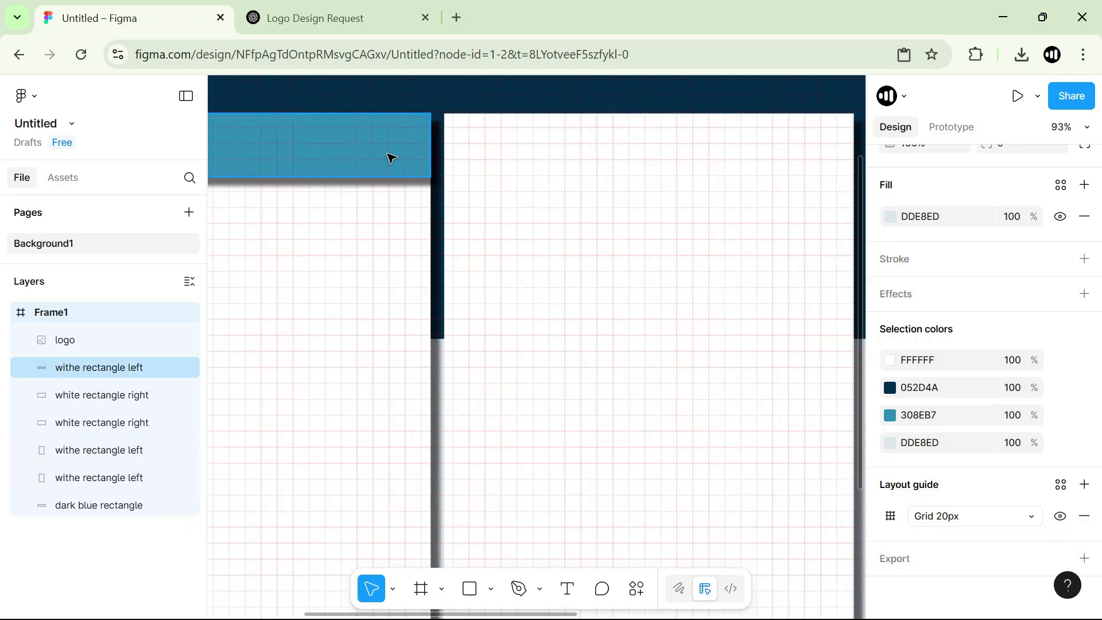
left_click_drag(383, 182, 386, 162)
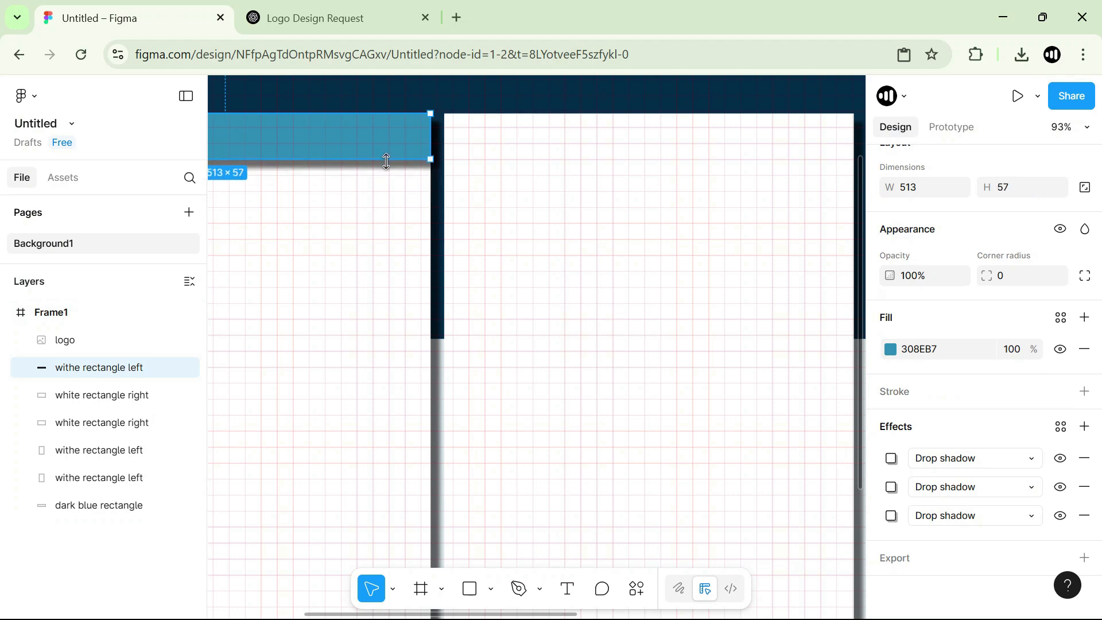
Duplicate the leftmost card's blue header strip onto the upper edge of the middle card.
scroll(441, 260, "down", 5)
left_click(462, 167)
left_click(413, 207)
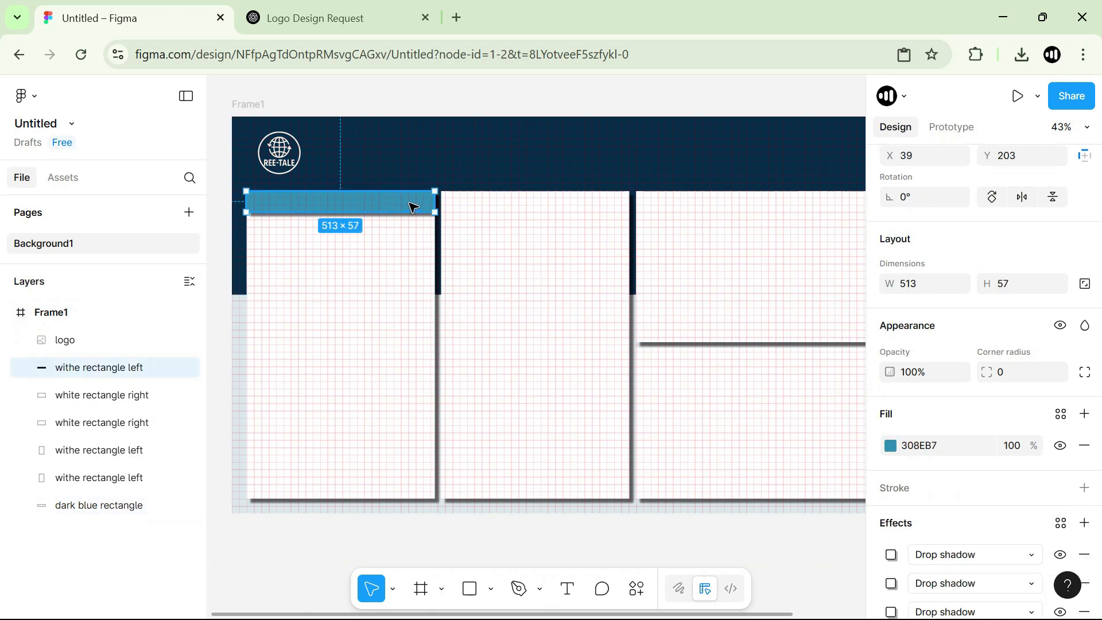
left_click_drag(396, 215, 576, 204)
key("ctrl+z")
left_click_drag(415, 204, 565, 208)
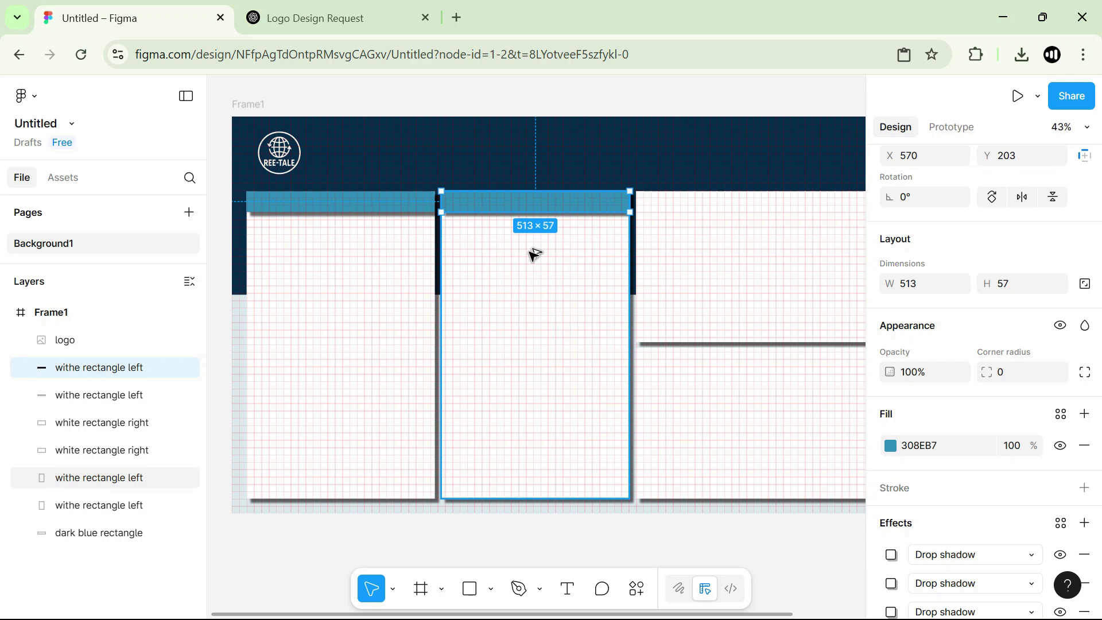
Duplicate the blue header strip onto the upper right card and widen it to 779 to span the card.
left_click_drag(553, 211, 783, 244)
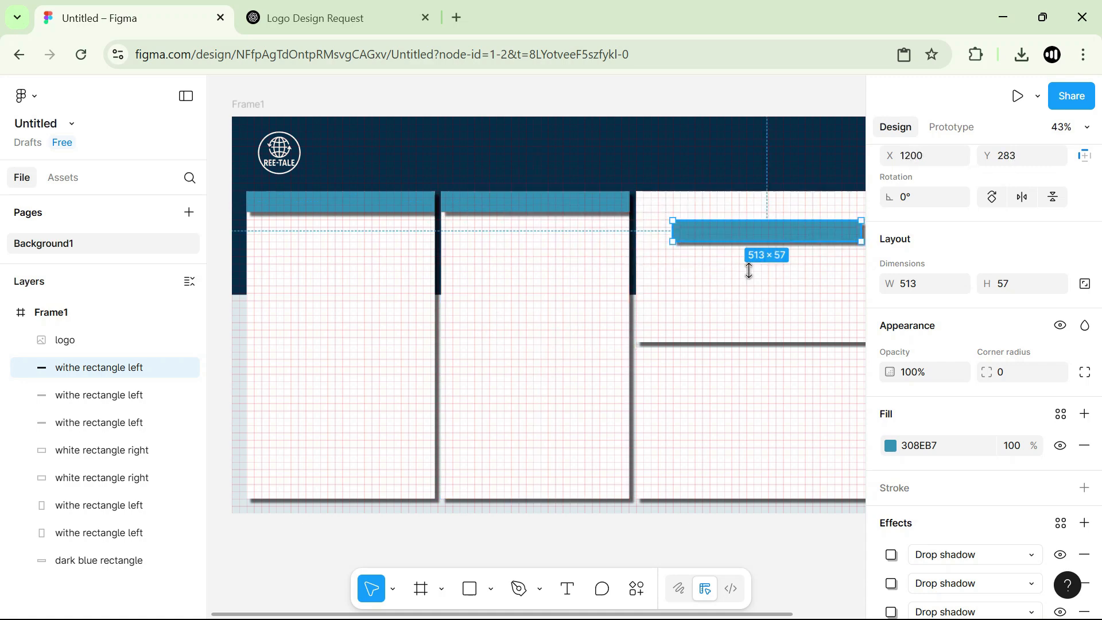
key("space")
left_click_drag(641, 369, 424, 402)
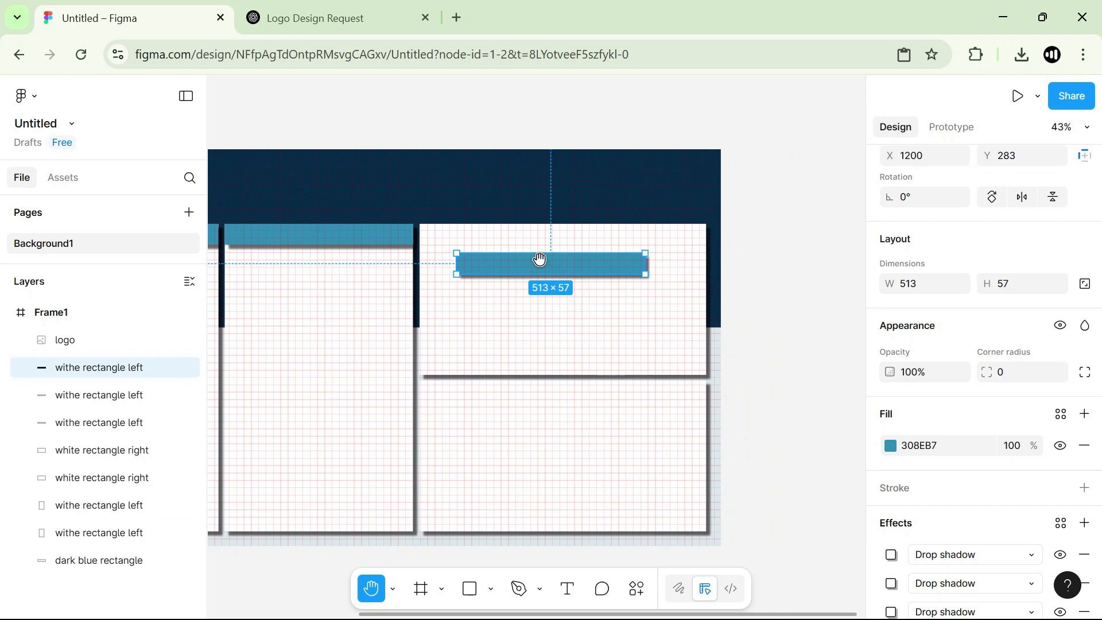
left_click_drag(528, 268, 492, 239)
left_click_drag(610, 232, 704, 240)
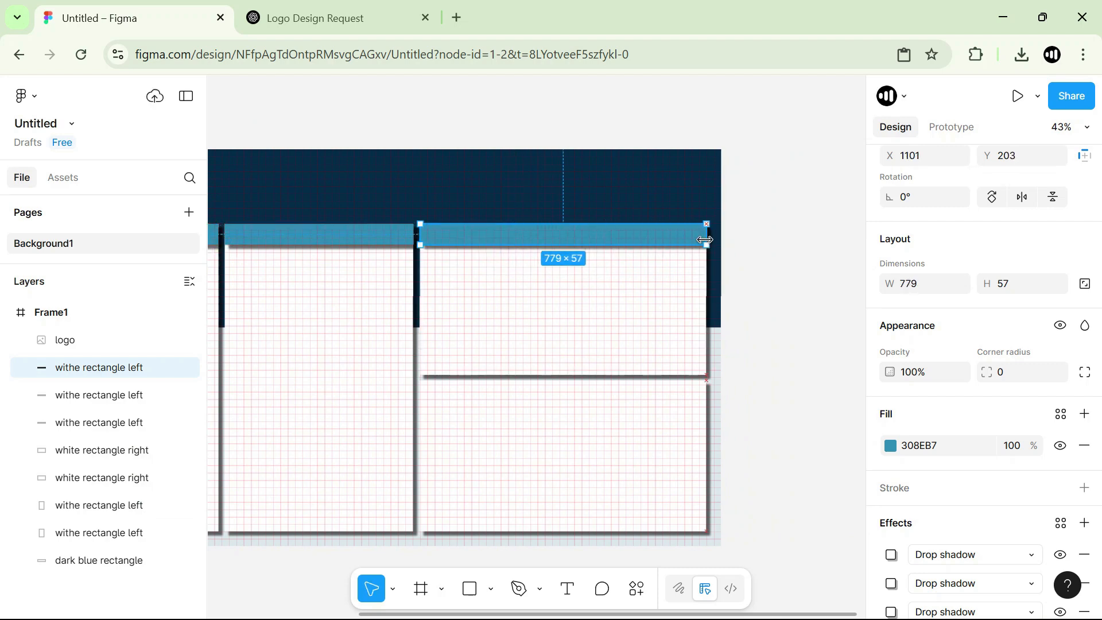
Duplicate the wide blue header strip onto the upper edge of the lower right card.
left_click_drag(608, 239, 625, 393)
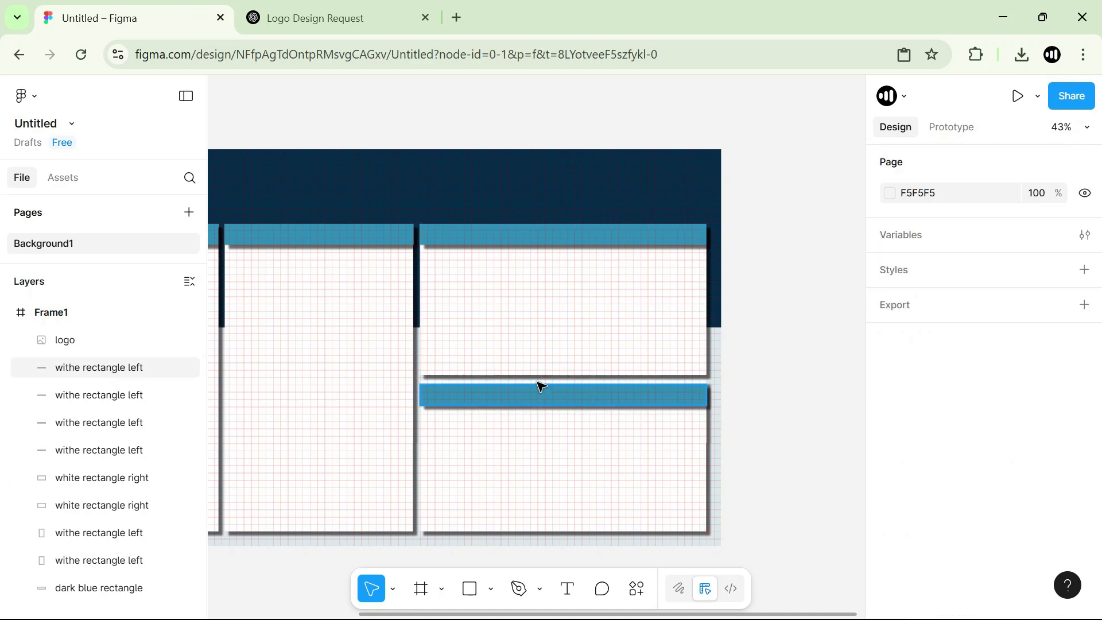
scroll(539, 387, "down", 2)
left_click(517, 402)
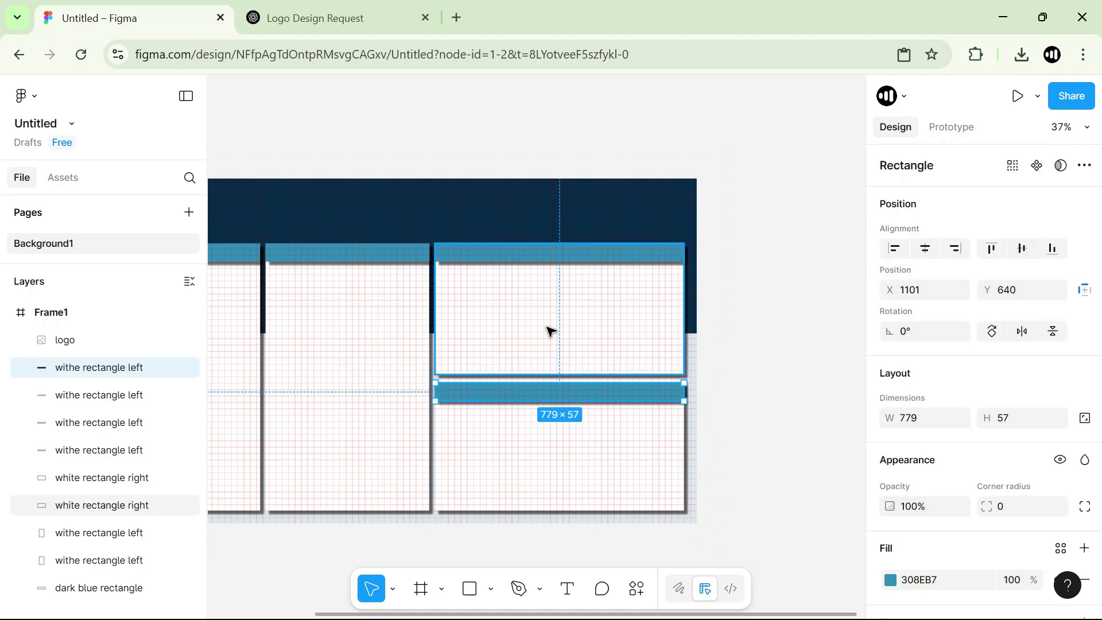
Select Frame1 and hide its 20px grid layout guide.
scroll(549, 330, "down", 1)
left_click(49, 315)
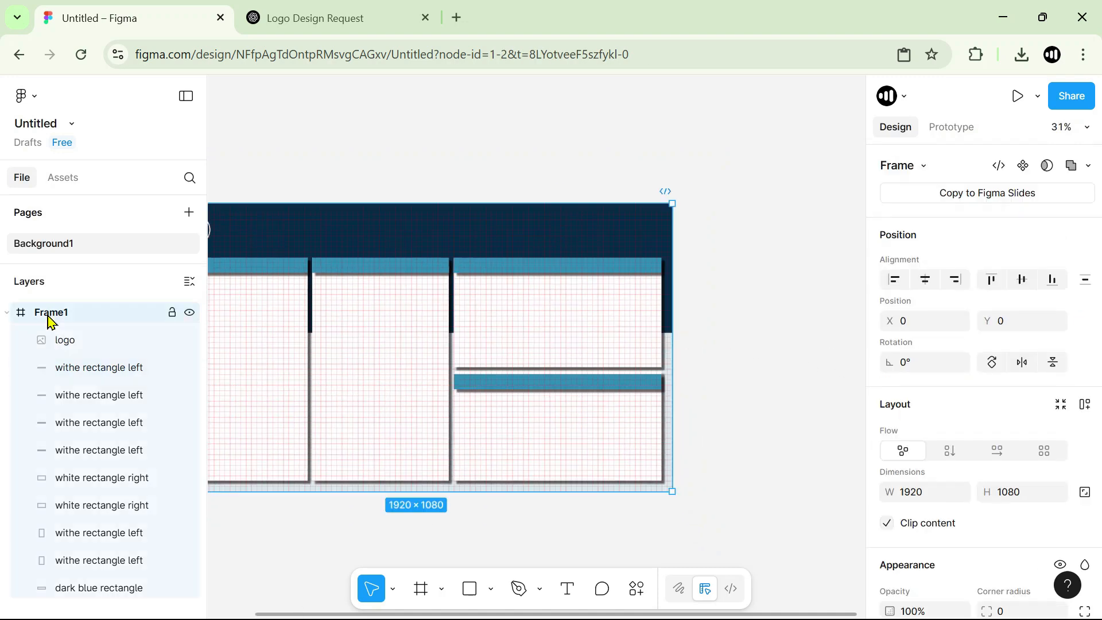
scroll(1003, 359, "down", 5)
left_click(1061, 516)
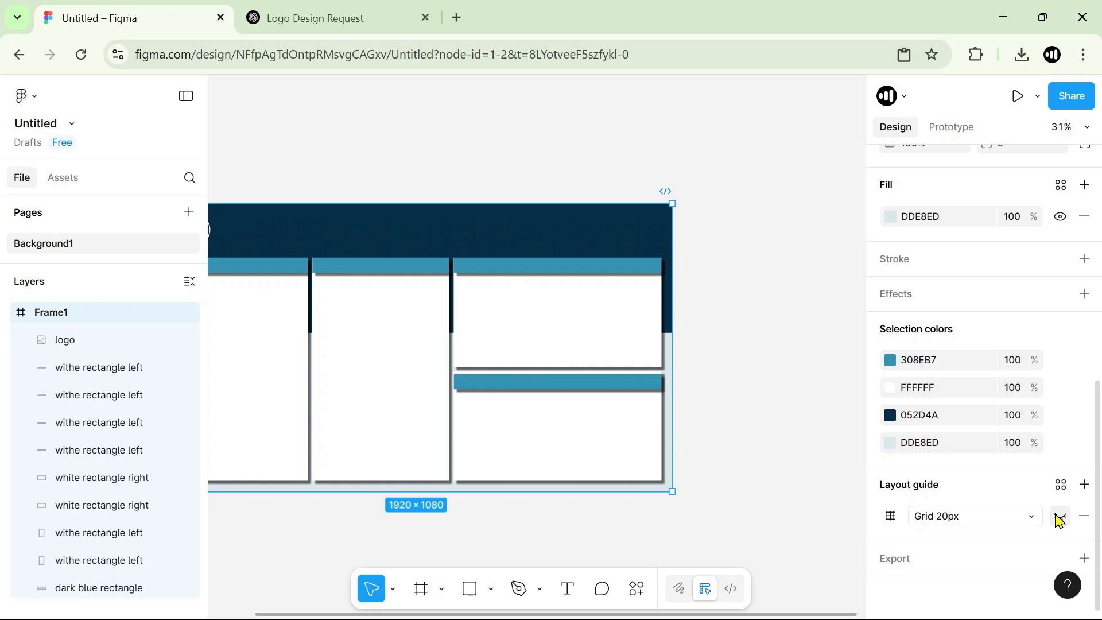
left_click(727, 374)
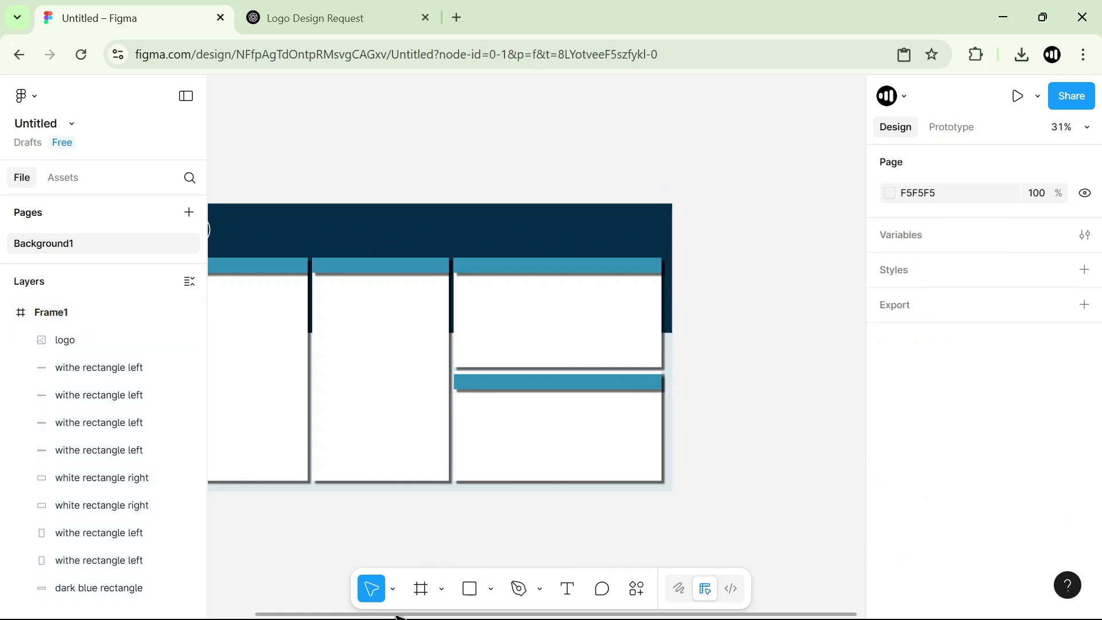
Add a text layer reading YOUR in the dark blue band to the right of the logo.
key("f")
key("h")
left_click_drag(401, 379, 479, 367)
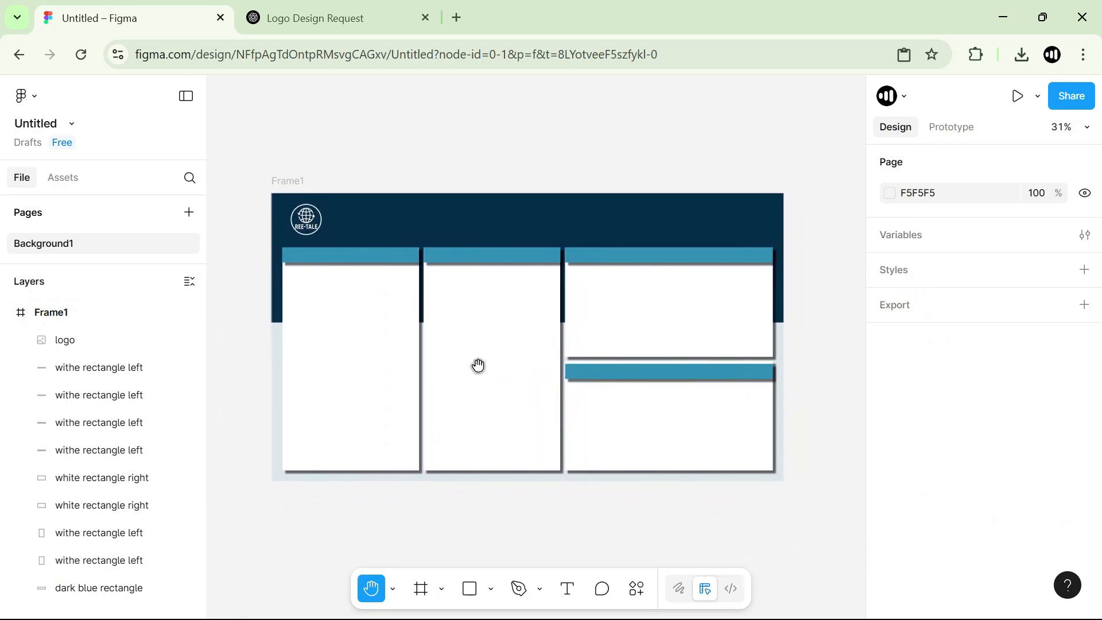
left_click_drag(537, 160, 536, 188)
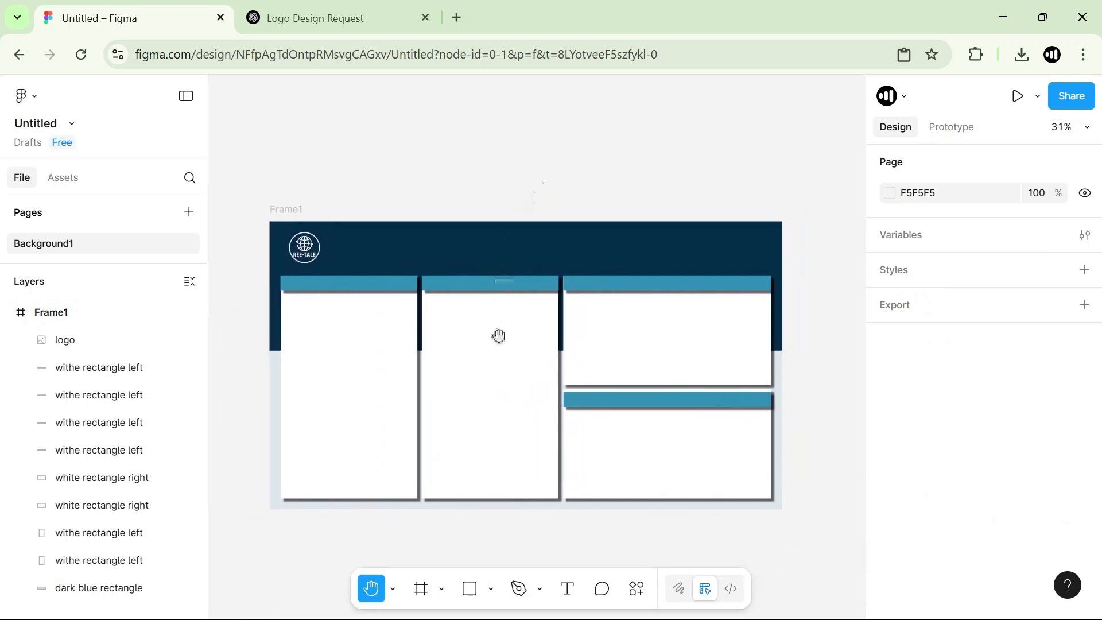
scroll(497, 346, "up", 3)
left_click_drag(337, 344, 425, 350)
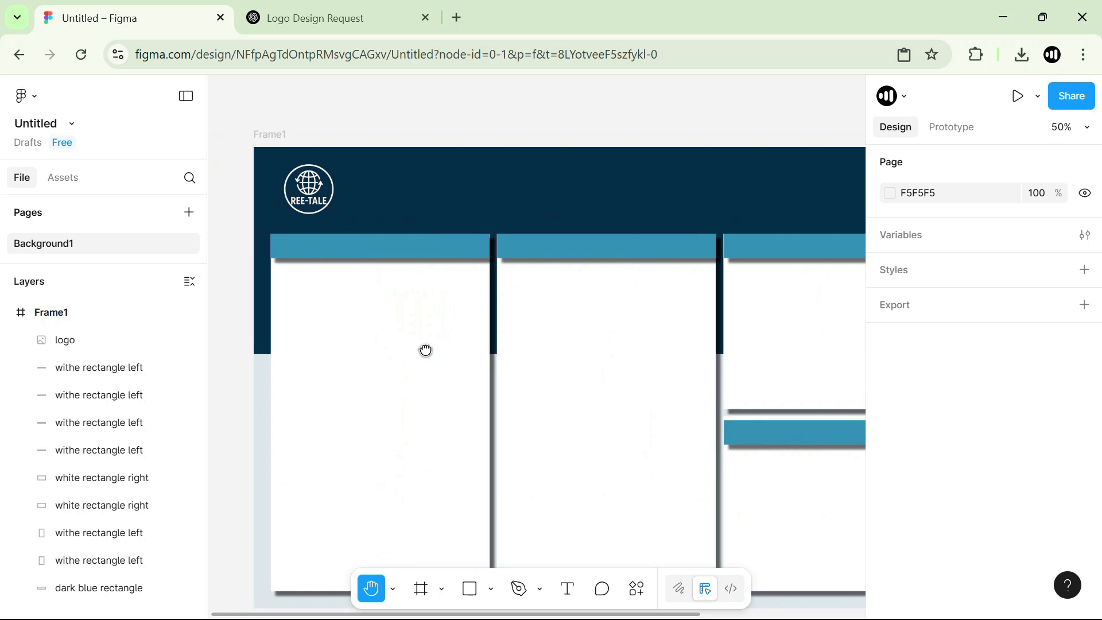
key("v")
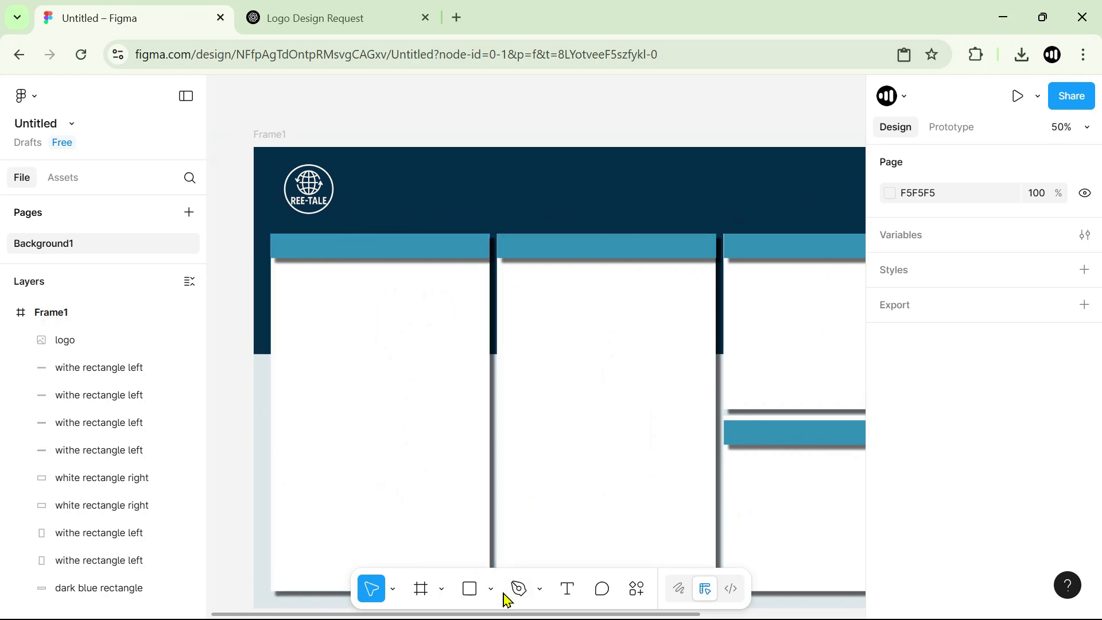
left_click(568, 591)
left_click(347, 187)
key("ctrl+z")
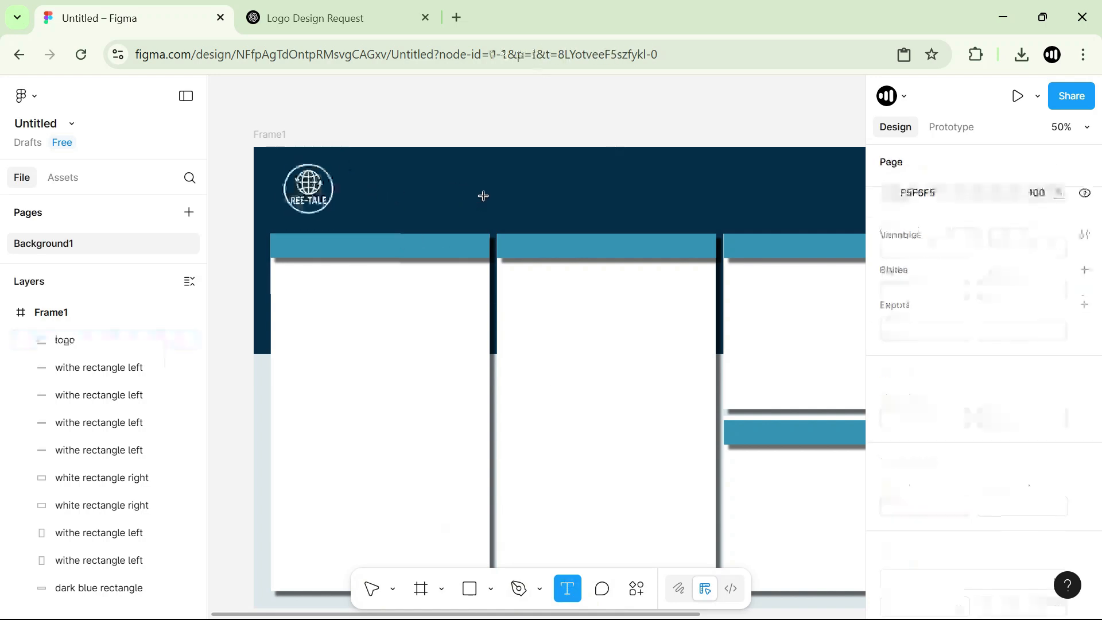
left_click(451, 188)
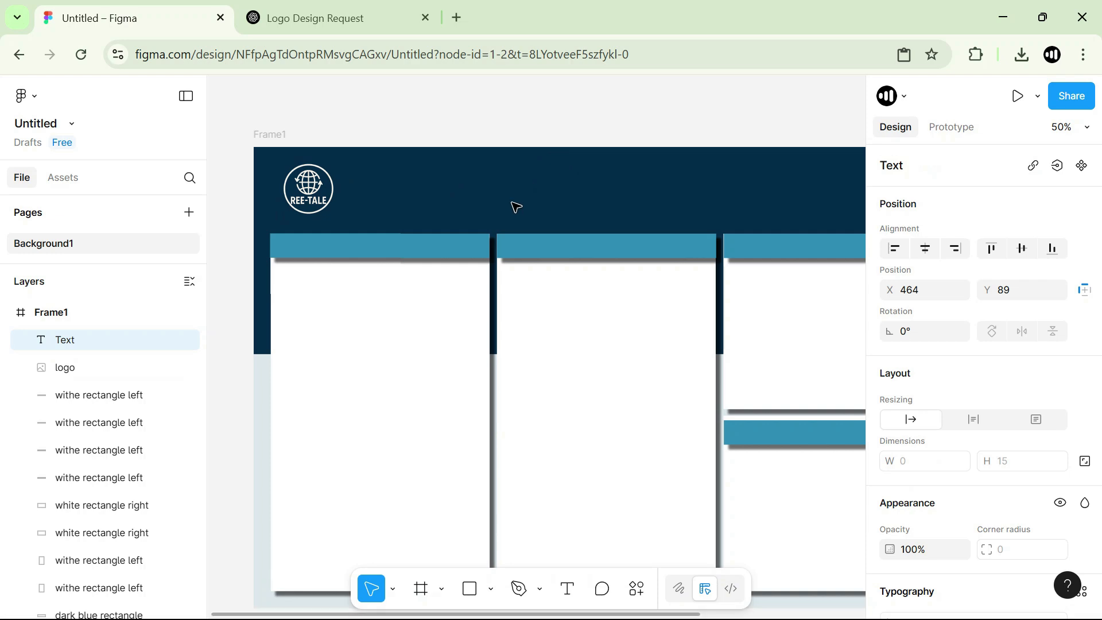
type("YOUR")
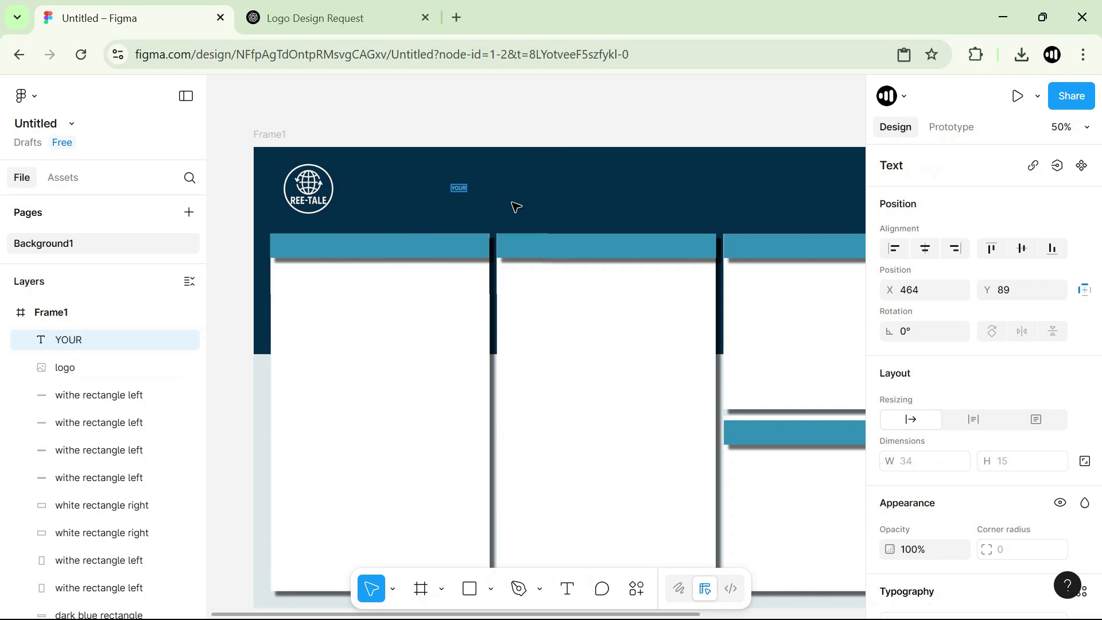
Set the new text's font size to 24.
scroll(1032, 390, "down", 6)
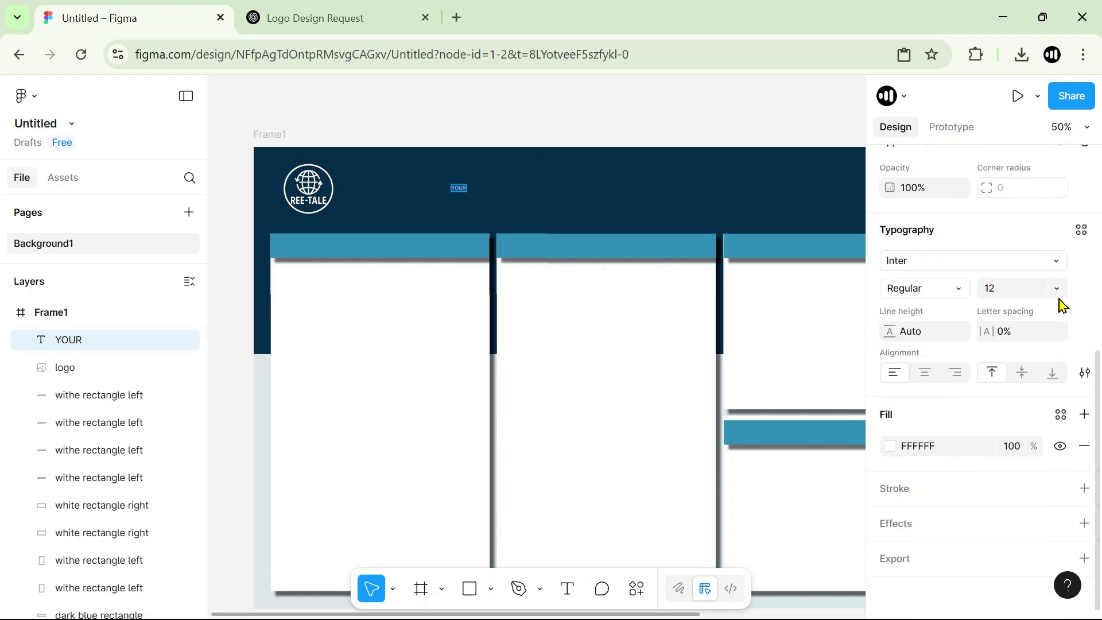
left_click(1057, 292)
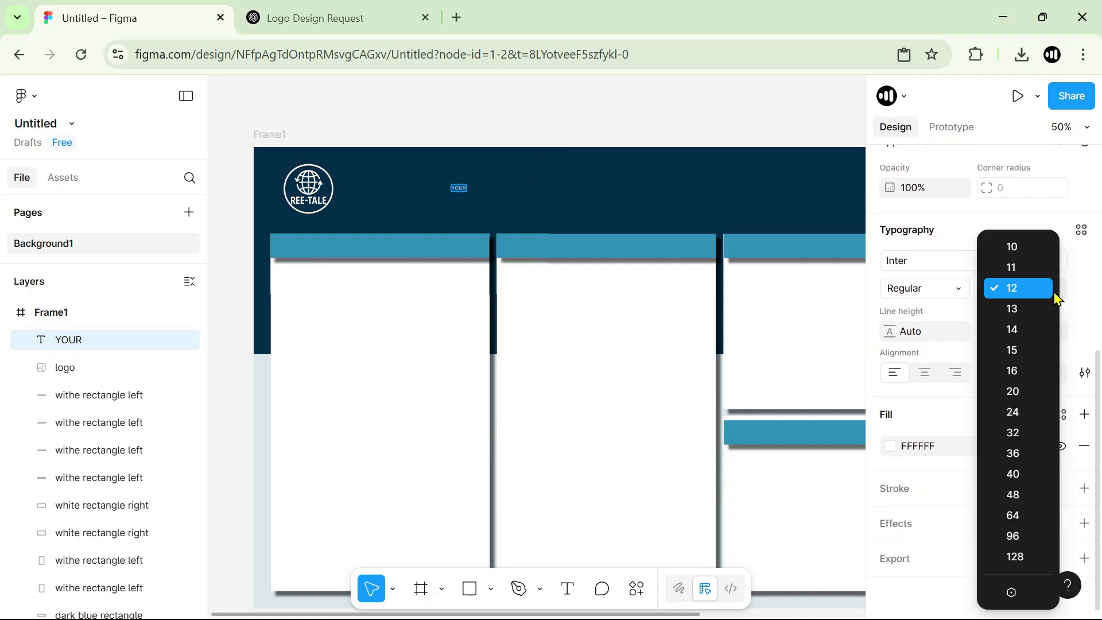
left_click(1013, 412)
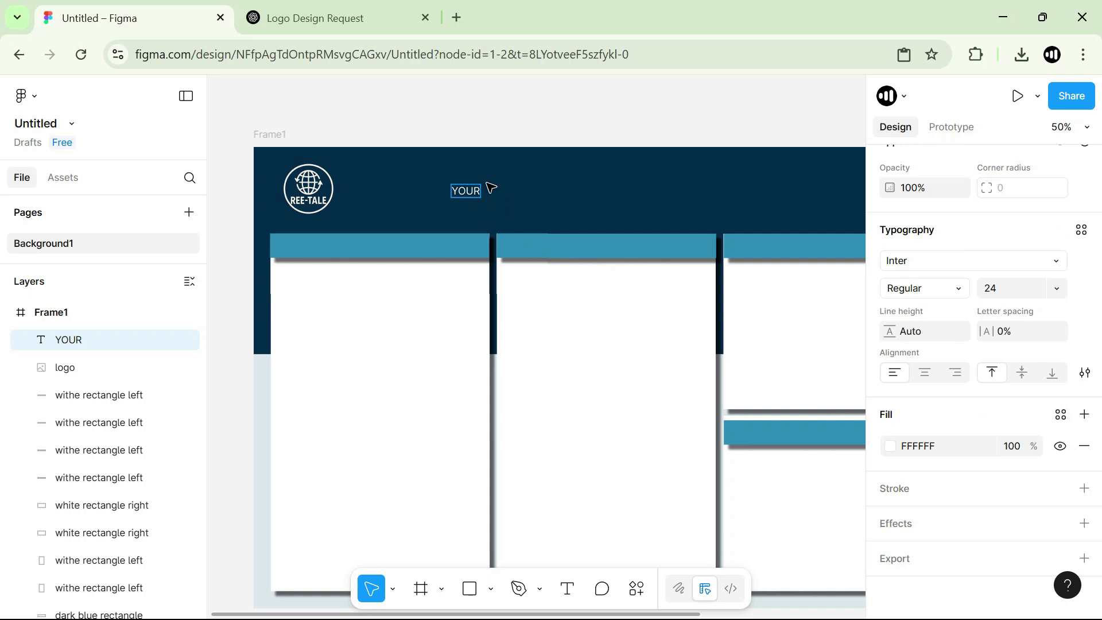
Extend the text to YOUR ONE-STOP SHOP and break it into three lines: YOUR, ONE-STOP and SHOP.
type("ONE-STOP SHOP")
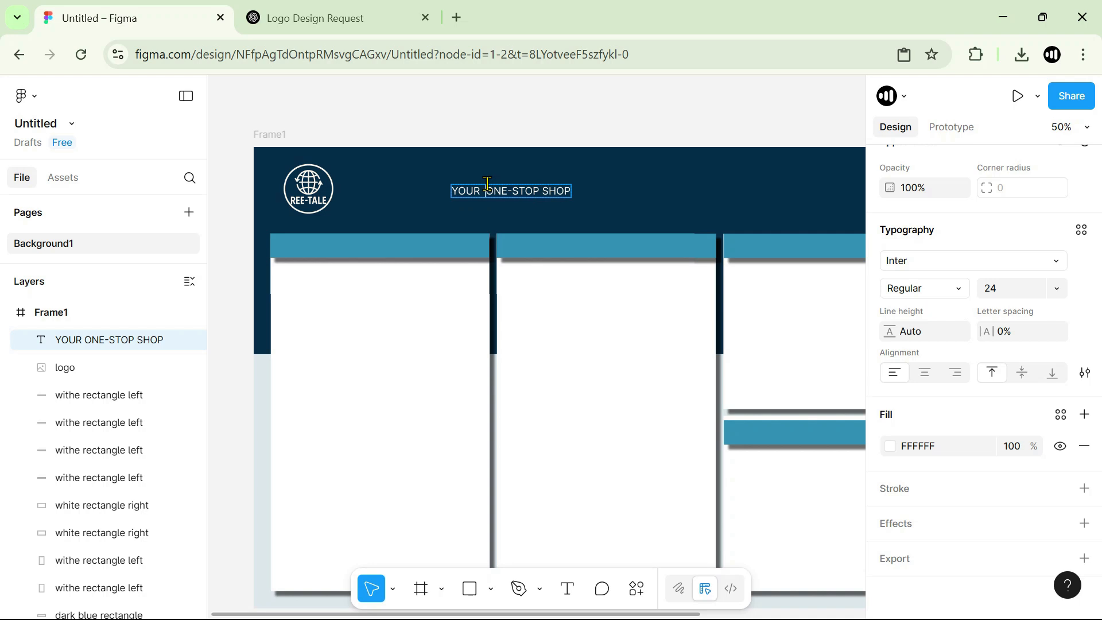
key("BackSpace")
key("Return")
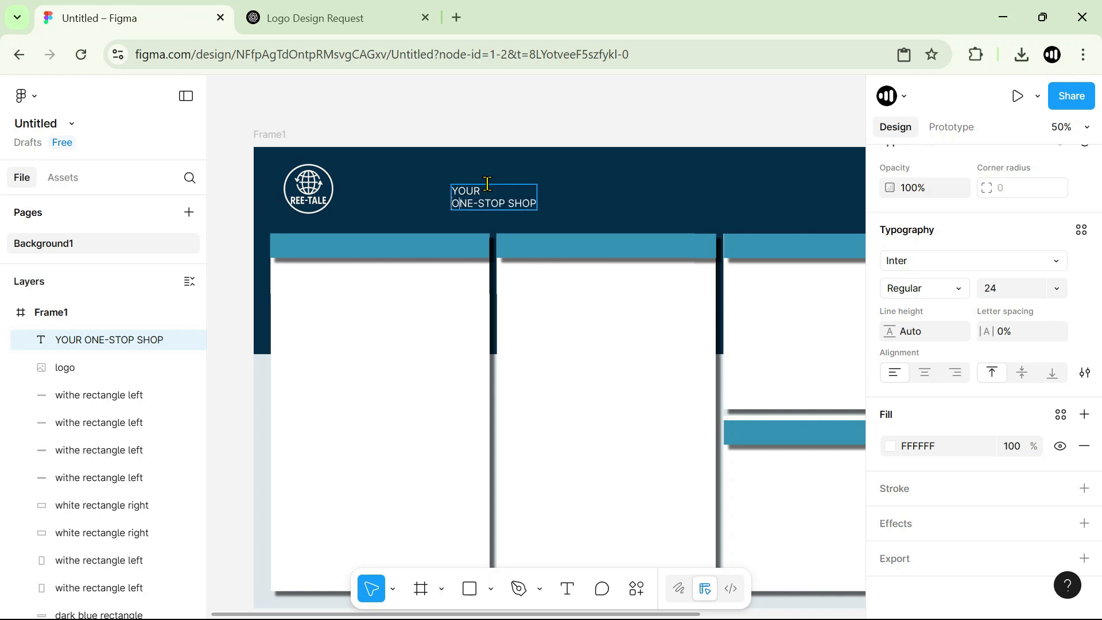
key("BackSpace")
key("Return")
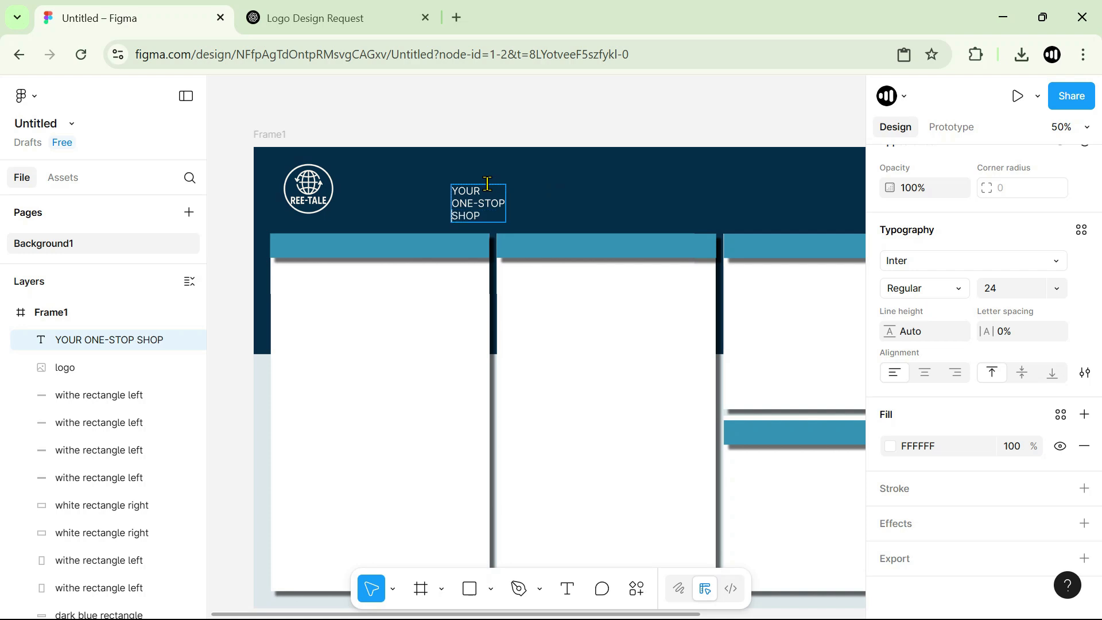
left_click(594, 119)
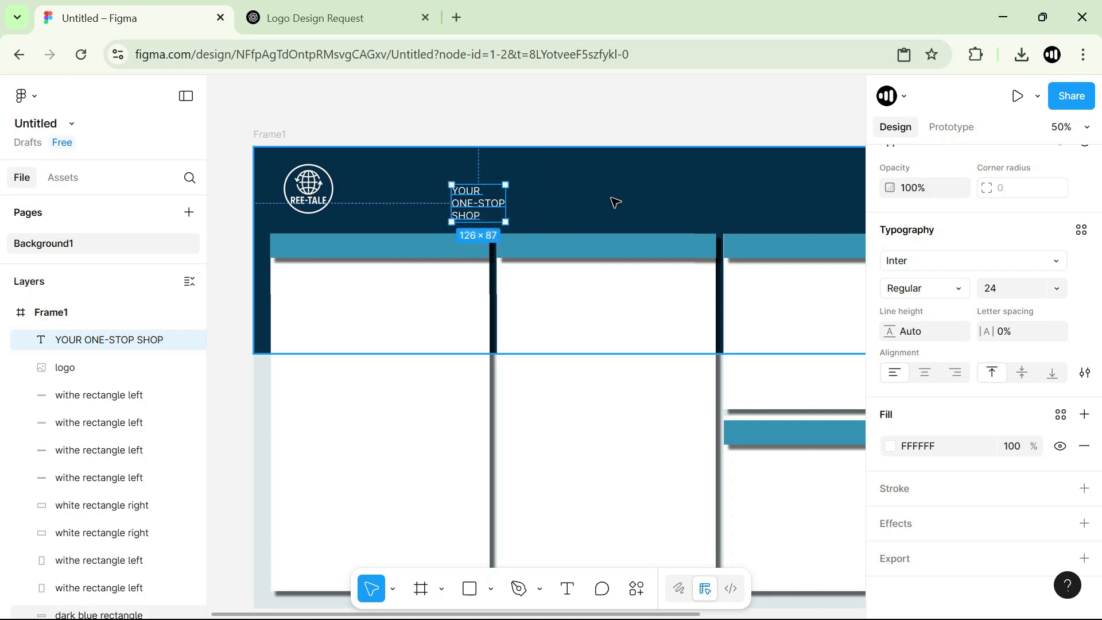
Move the tagline text right beside the logo and resize its text box to about 152 × 103.
left_click(612, 199)
left_click_drag(478, 207, 415, 213)
key("ctrl+z")
left_click(499, 127)
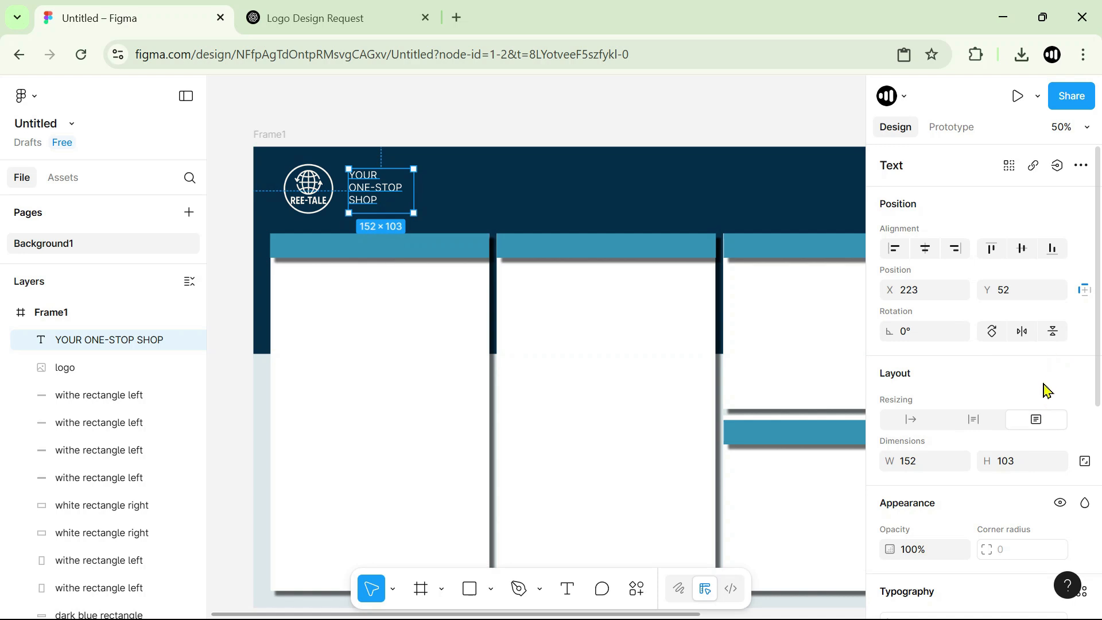
Enlarge the tagline's font size to 36 and widen its text box to about 241.
scroll(1042, 387, "down", 6)
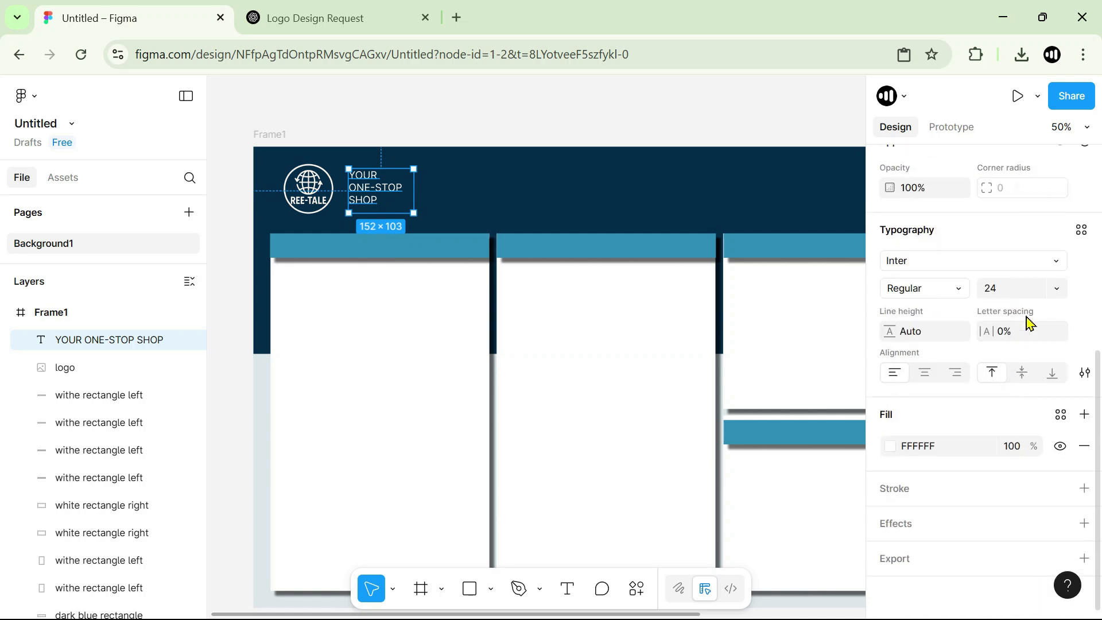
left_click(1056, 288)
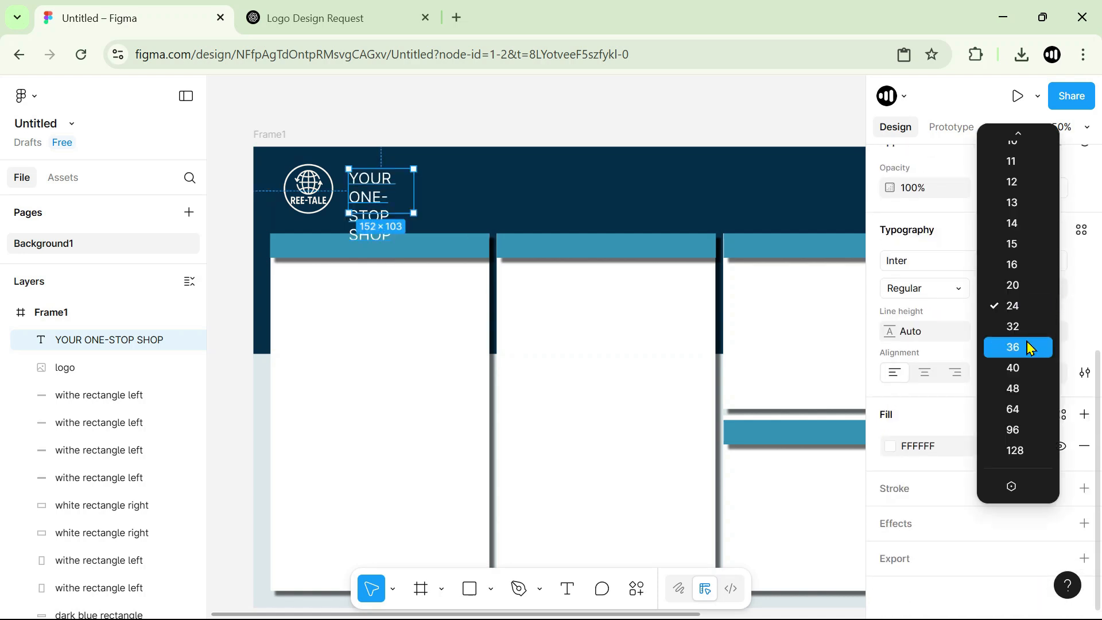
left_click(1029, 348)
left_click_drag(416, 196, 451, 195)
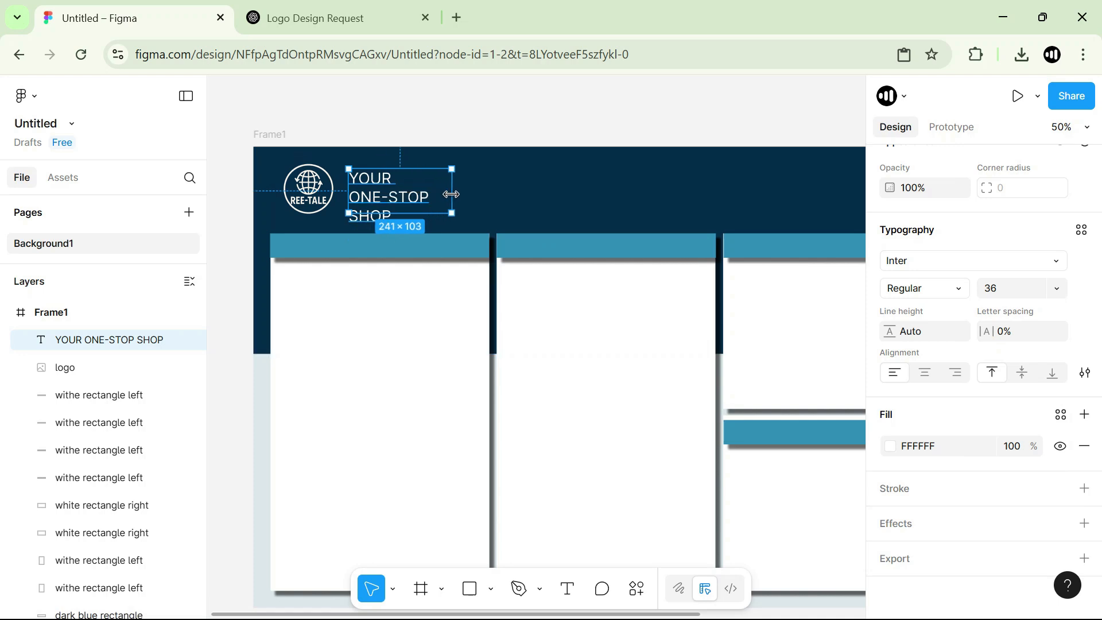
Reduce the tagline's font size, trying 32 first and settling on 30.
left_click(1056, 288)
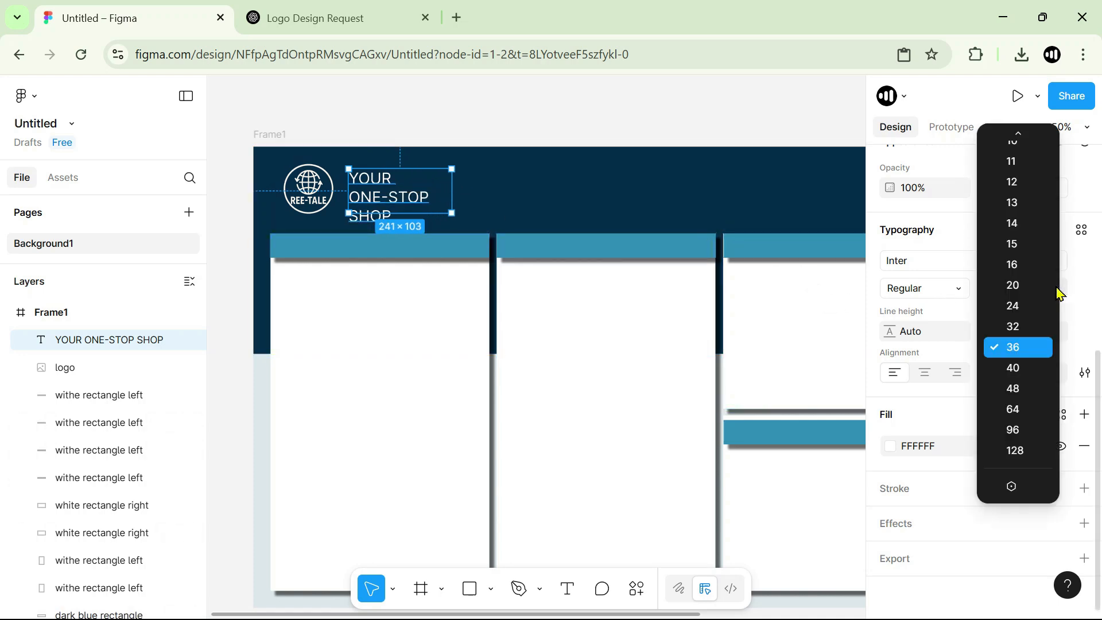
left_click(1017, 329)
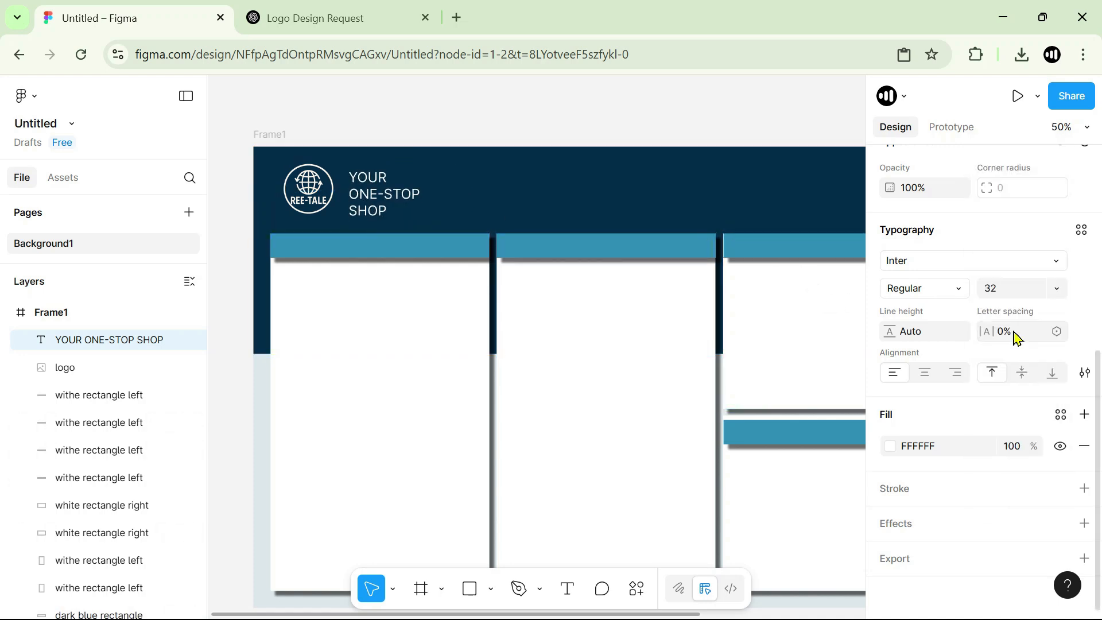
left_click(1028, 294)
type("30")
key("Return")
key("Escape")
Shift the tagline text slightly closer to the logo and deselect it.
left_click(629, 128)
left_click(396, 197)
mouse_move(396, 197)
left_mouse_down()
mouse_move(383, 197)
mouse_move(393, 196)
left_mouse_up()
left_click(450, 136)
Select the whole Frame1 dashboard background and export it as a PNG at 1x scale.
scroll(460, 304, "down", 3)
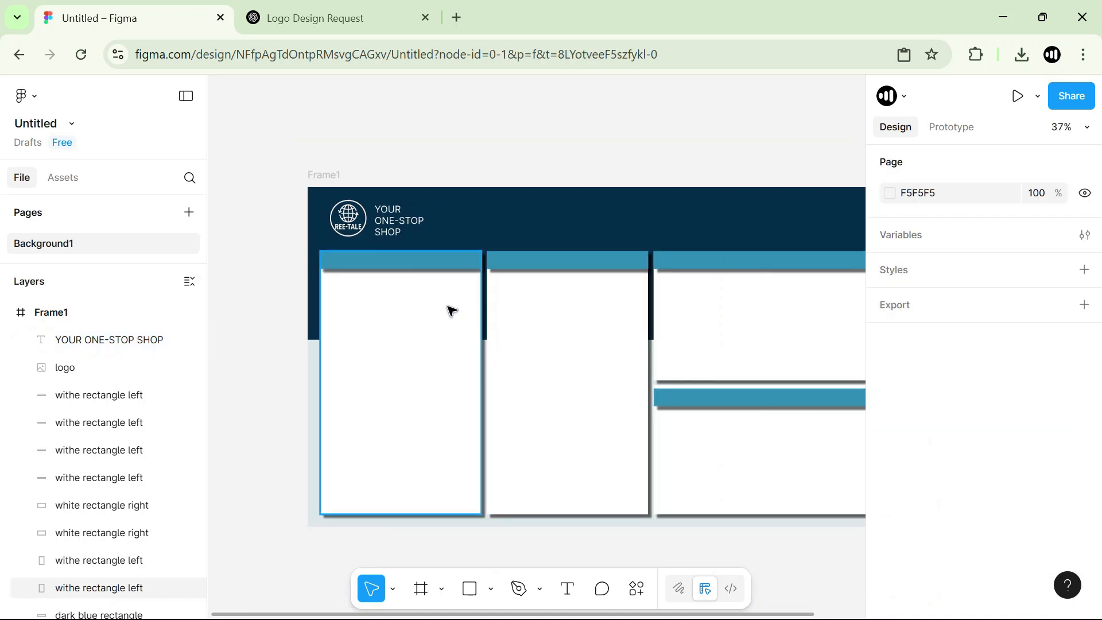
scroll(266, 325, "down", 1)
scroll(264, 323, "down", 1)
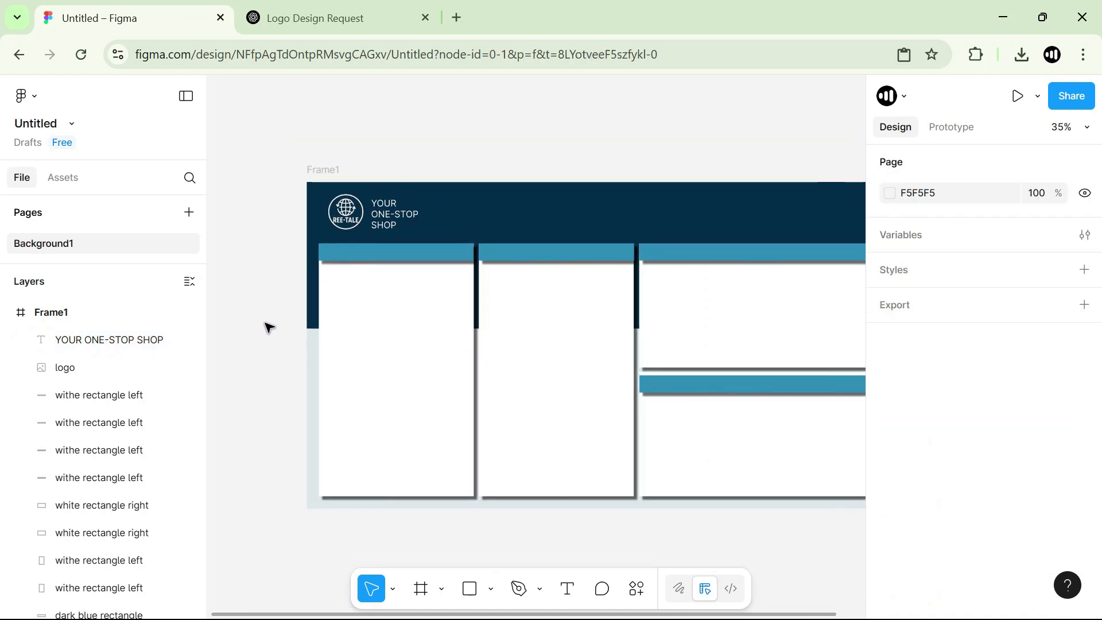
key("space")
left_click_drag(600, 363, 563, 360)
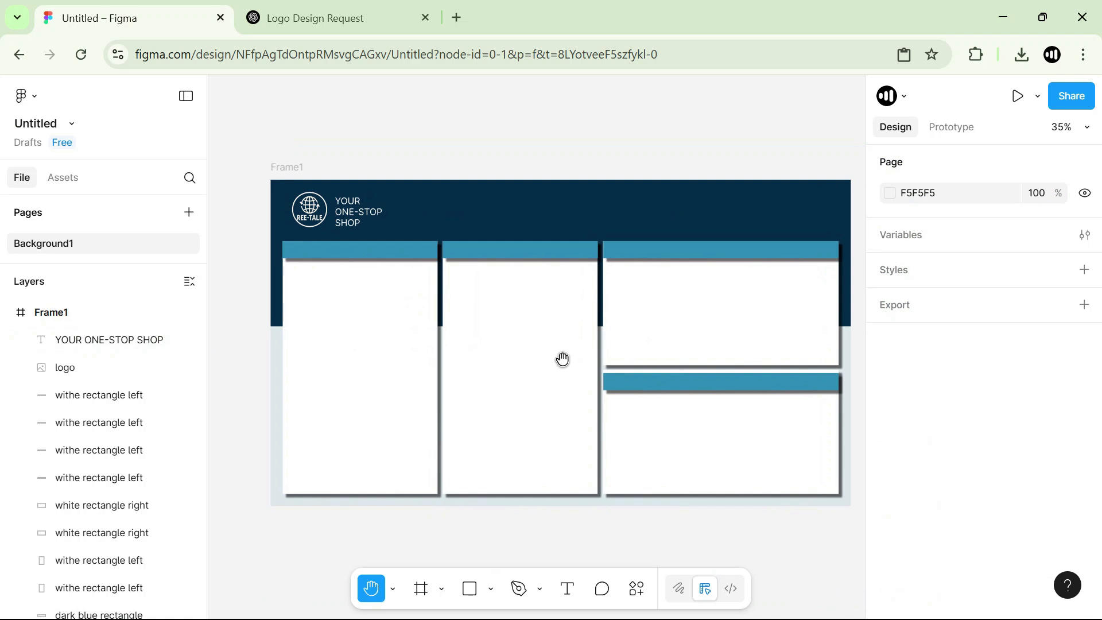
key("v")
left_click(56, 313)
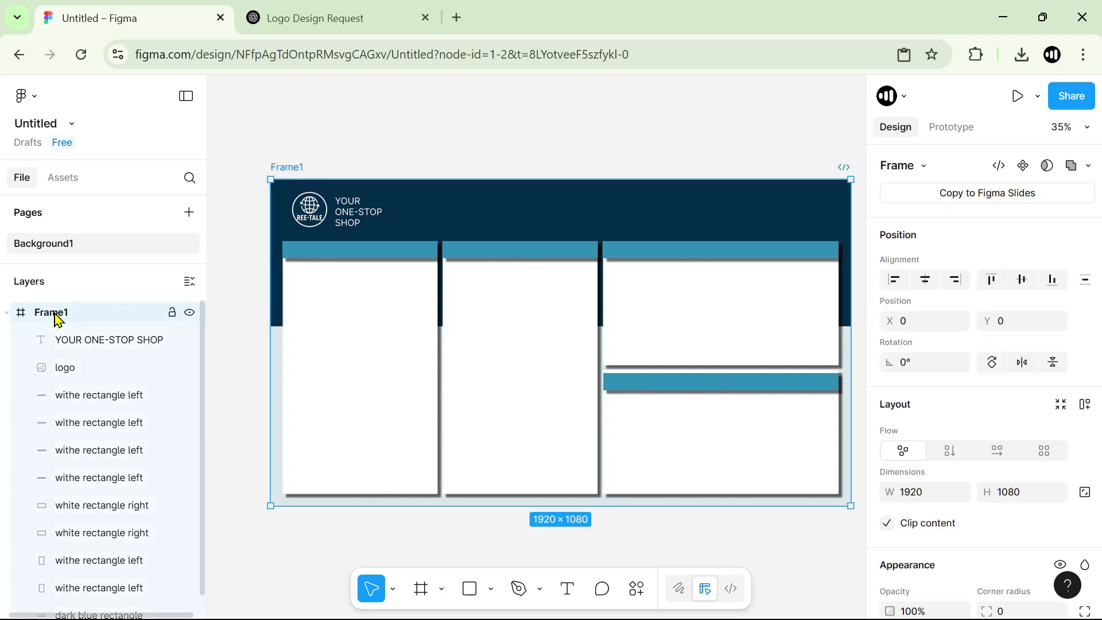
scroll(1005, 310, "down", 5)
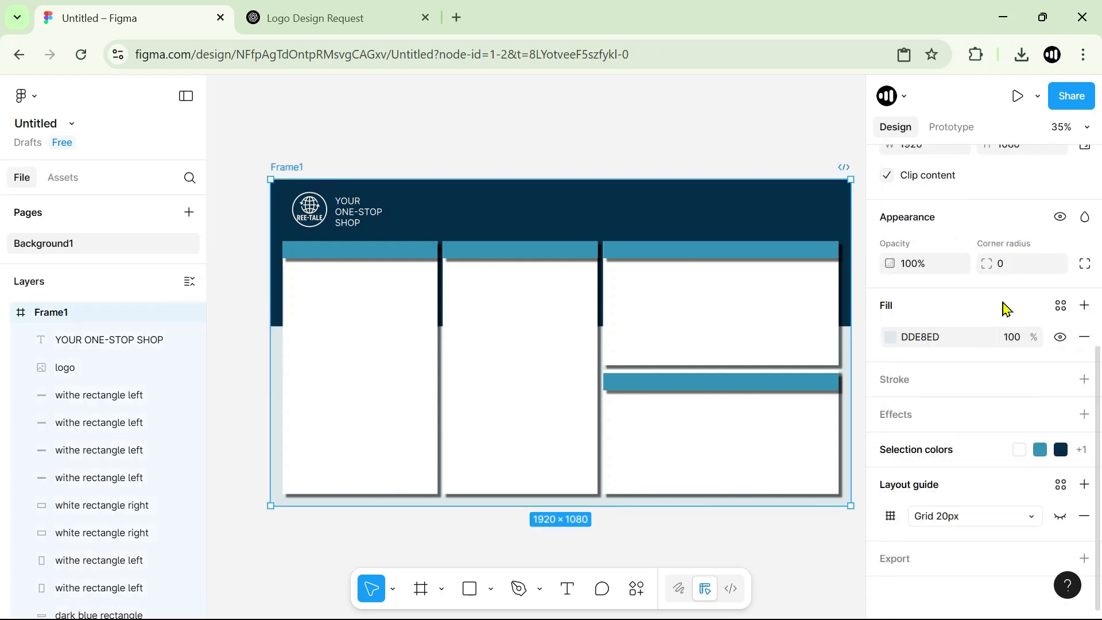
left_click(901, 562)
scroll(969, 367, "down", 2)
left_click(1028, 500)
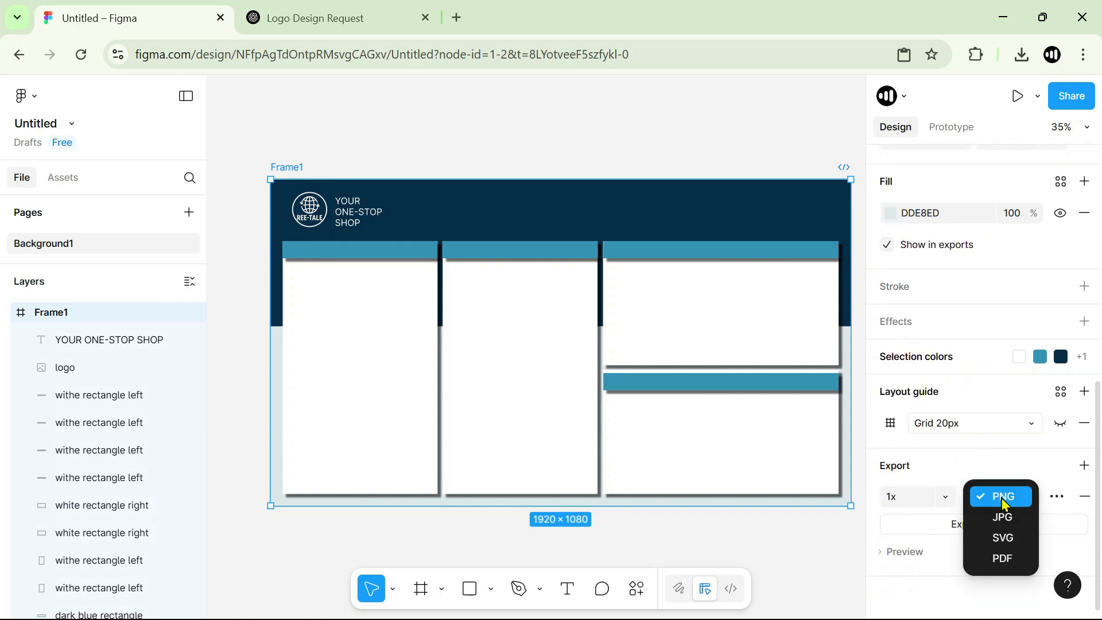
left_click(1009, 501)
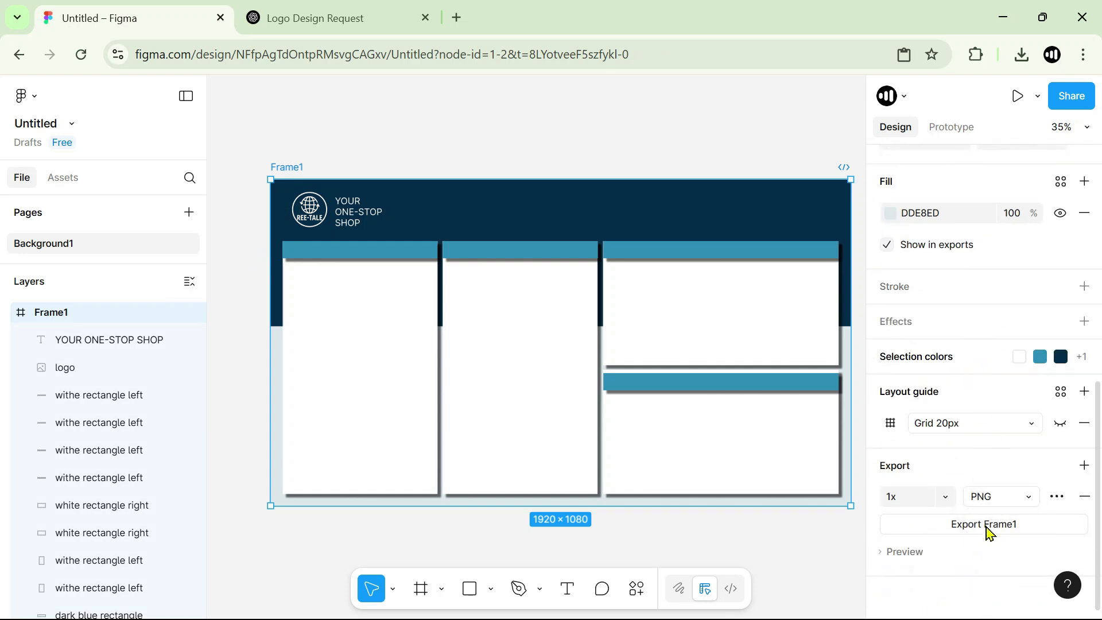
left_click(989, 531)
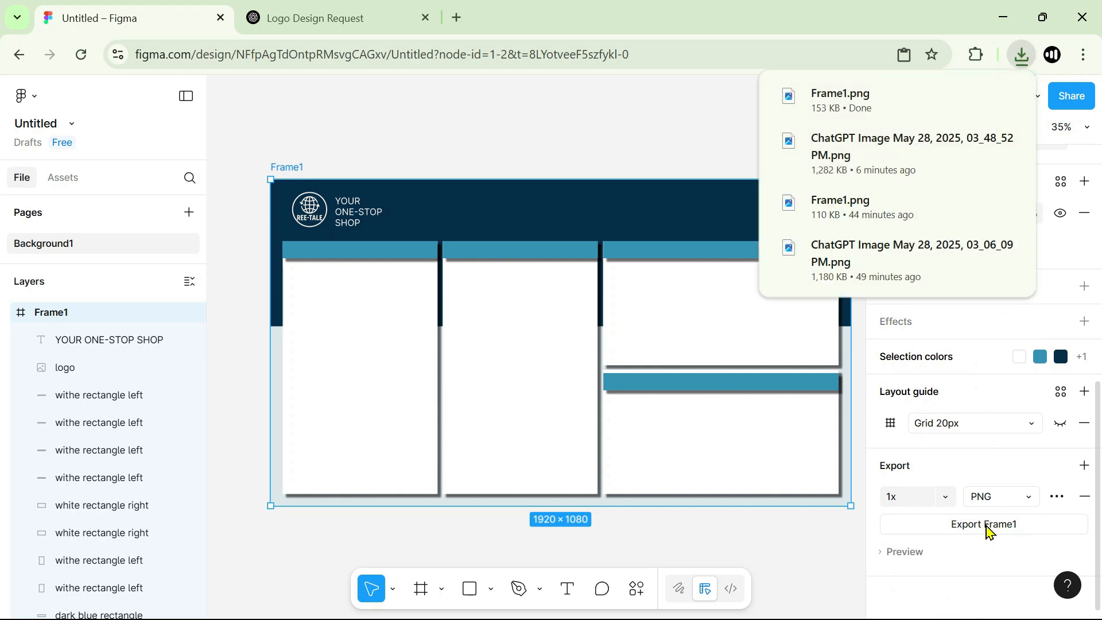
Launch Power BI Desktop and start a new blank report.
mouse_move(470, 617)
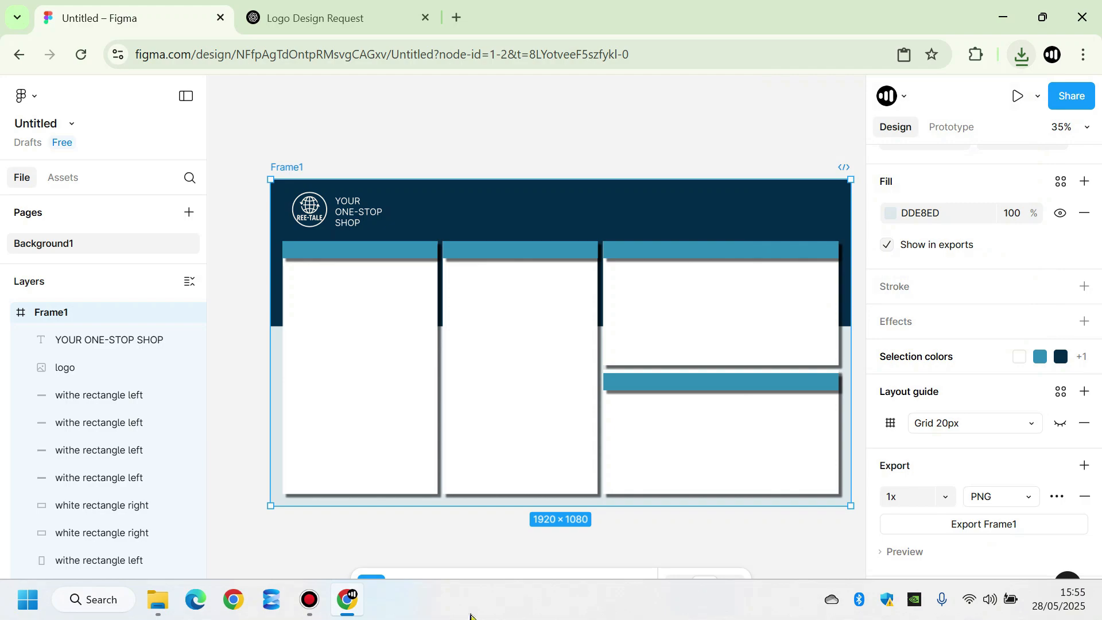
left_click(33, 608)
type("po")
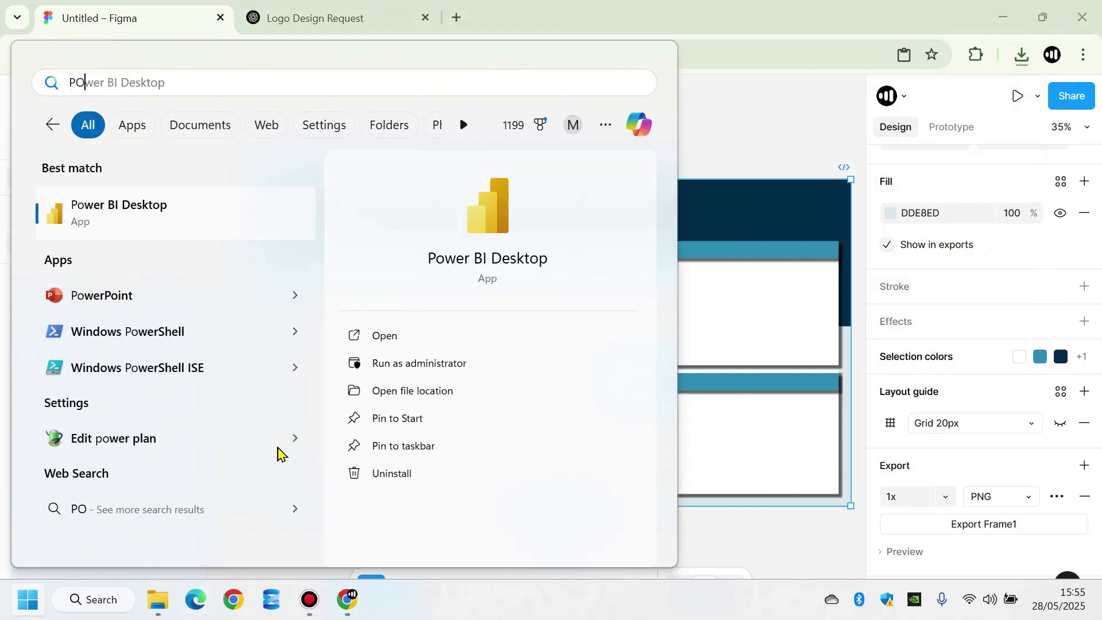
key("Return")
left_click(288, 171)
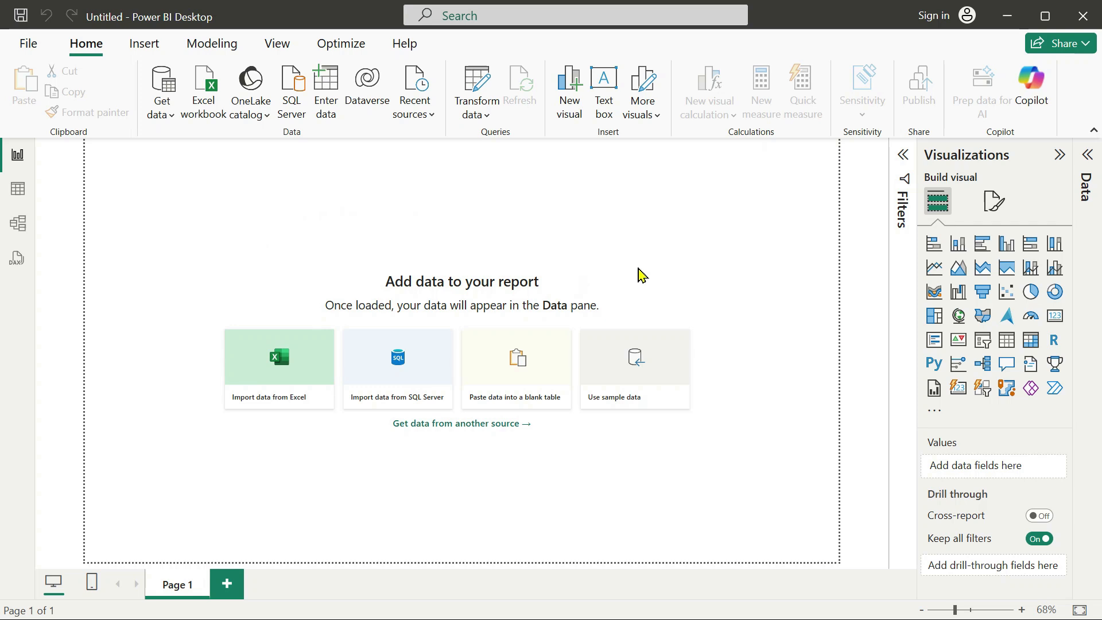
Set the report page's canvas background image to Frame1.png from the Downloads folder.
left_click(996, 208)
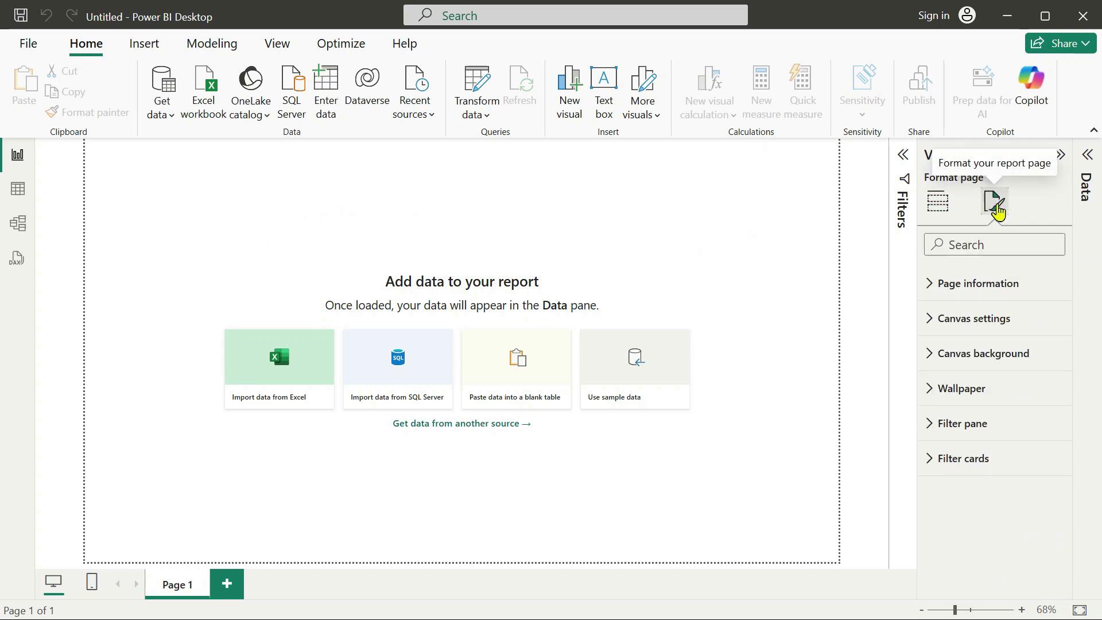
left_click(930, 359)
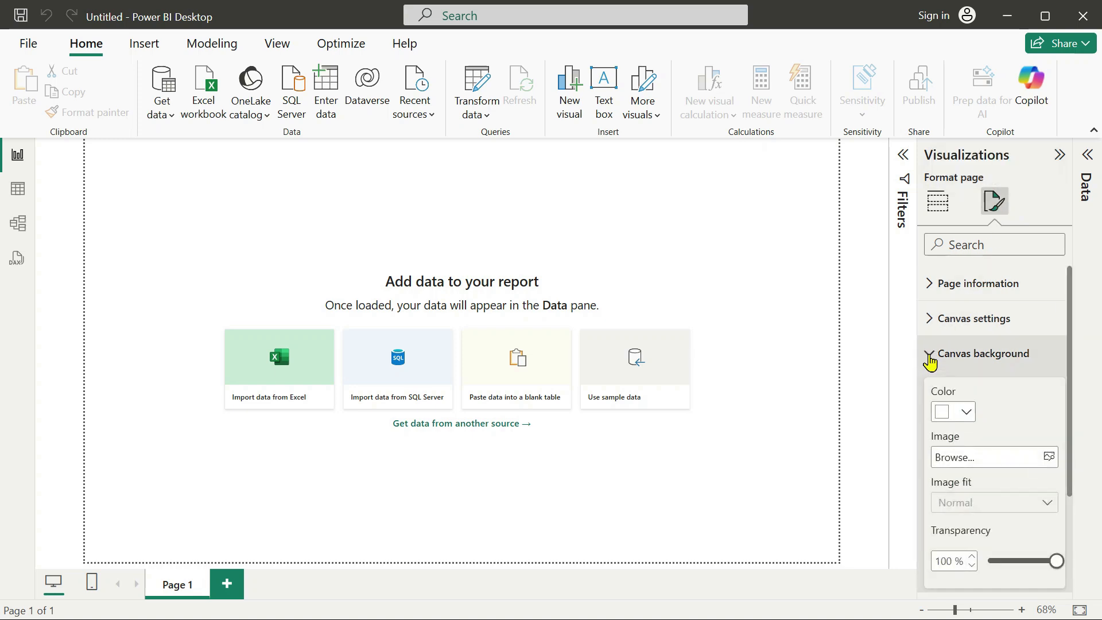
left_click(962, 459)
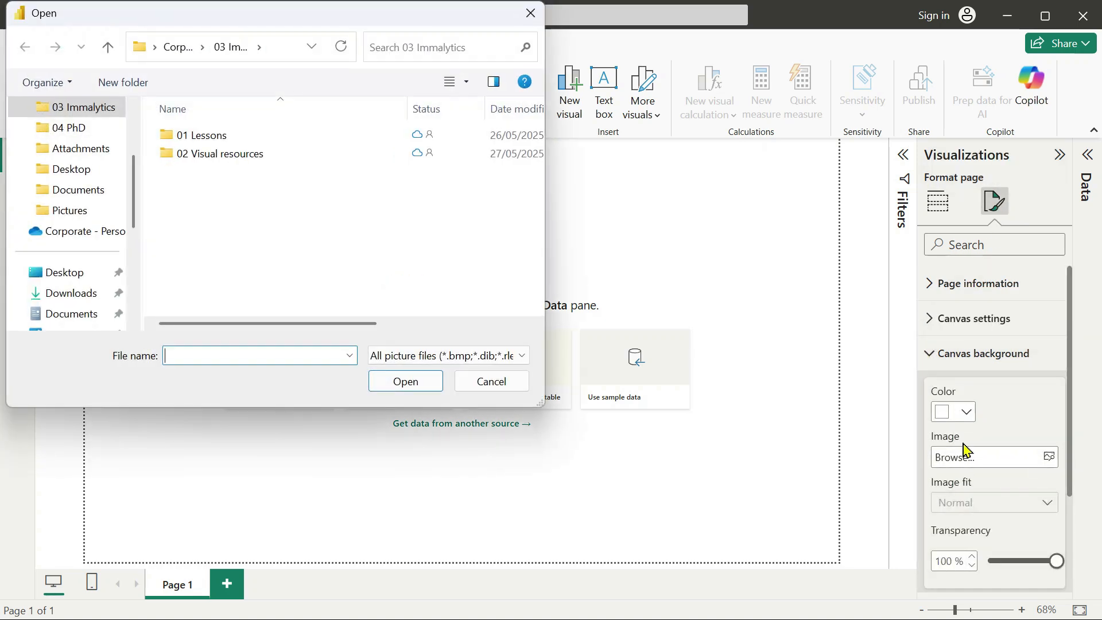
left_click(69, 293)
left_click(235, 225)
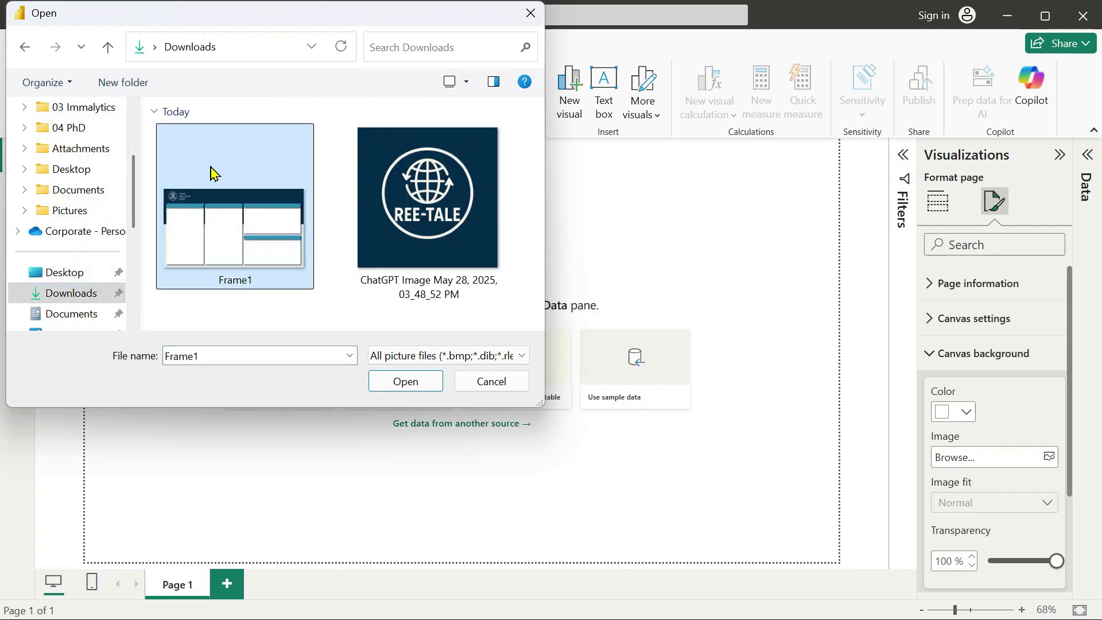
left_click(411, 385)
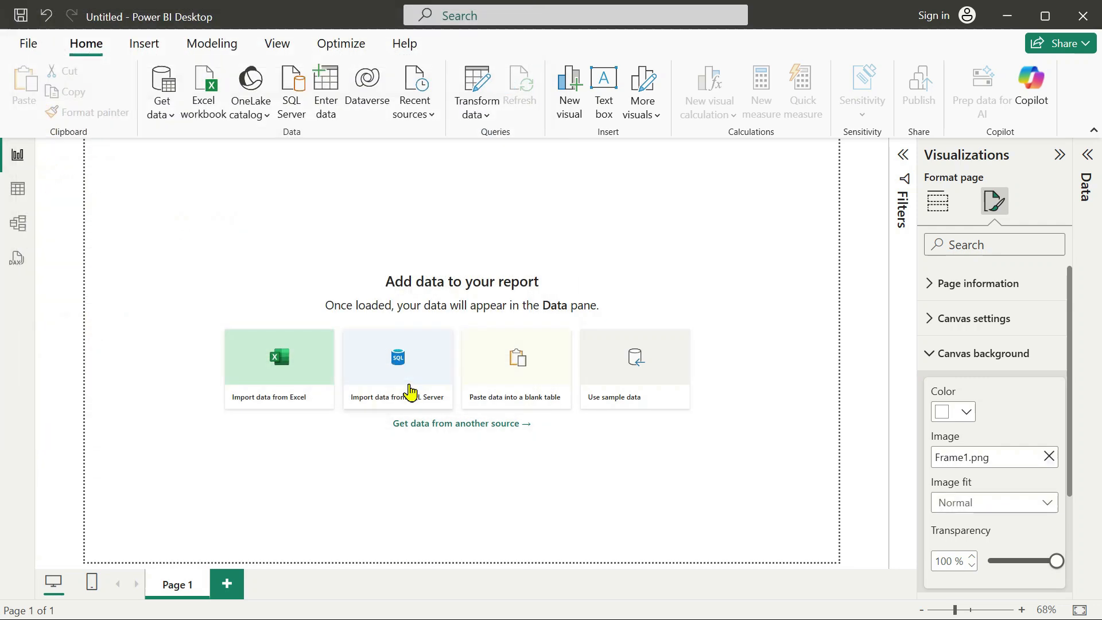
Set the canvas background's image fit to Fit and its transparency to 0 %.
scroll(986, 315, "down", 3)
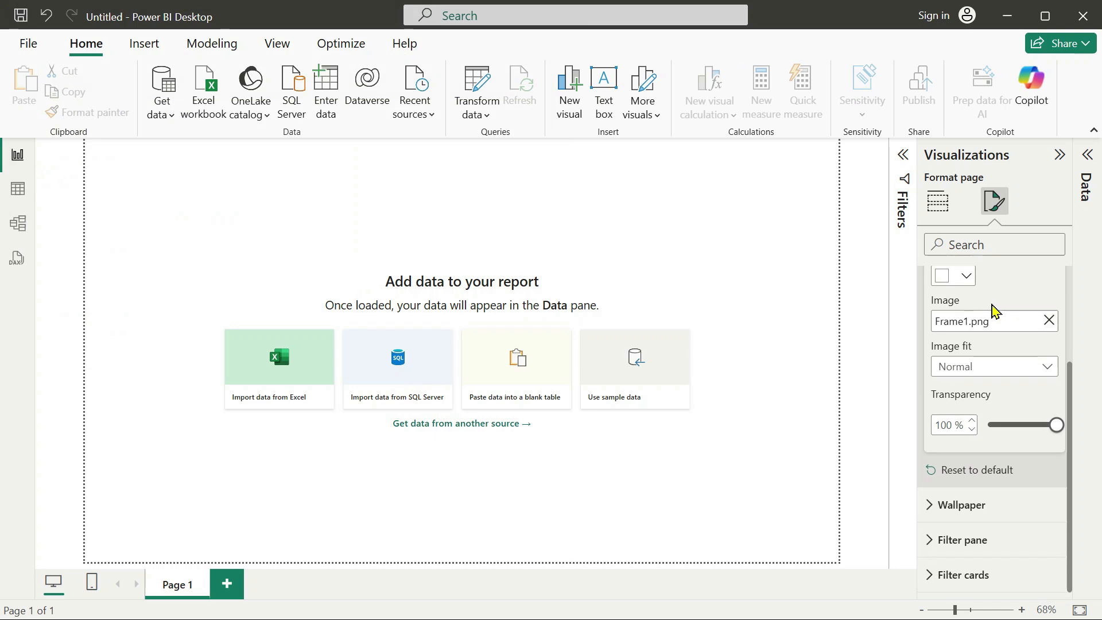
left_click(982, 372)
left_click(959, 410)
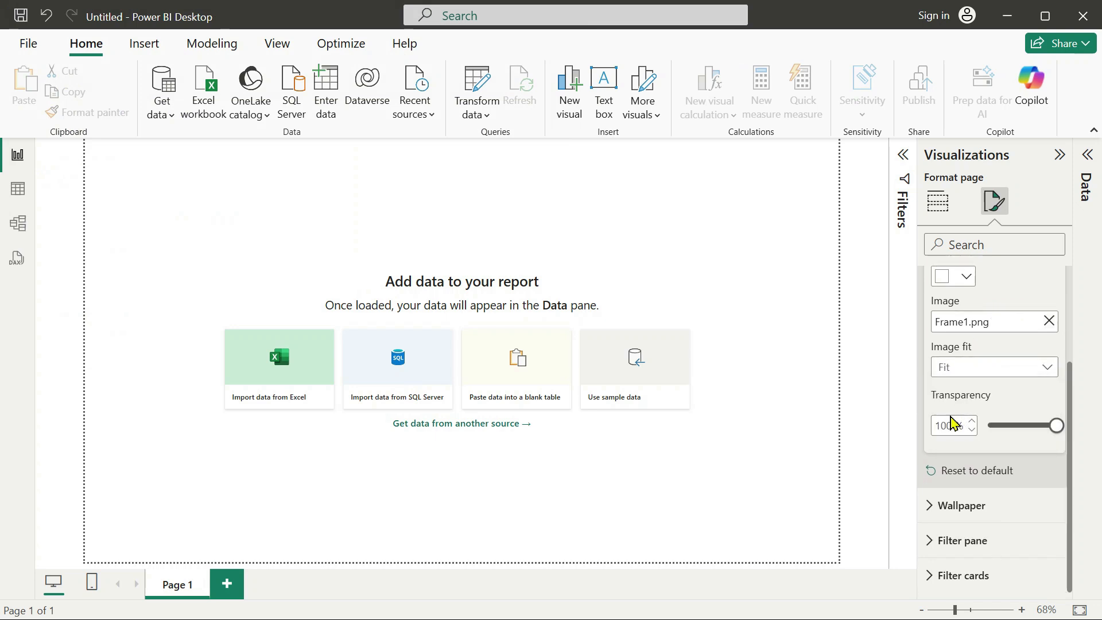
left_click_drag(1056, 433, 940, 445)
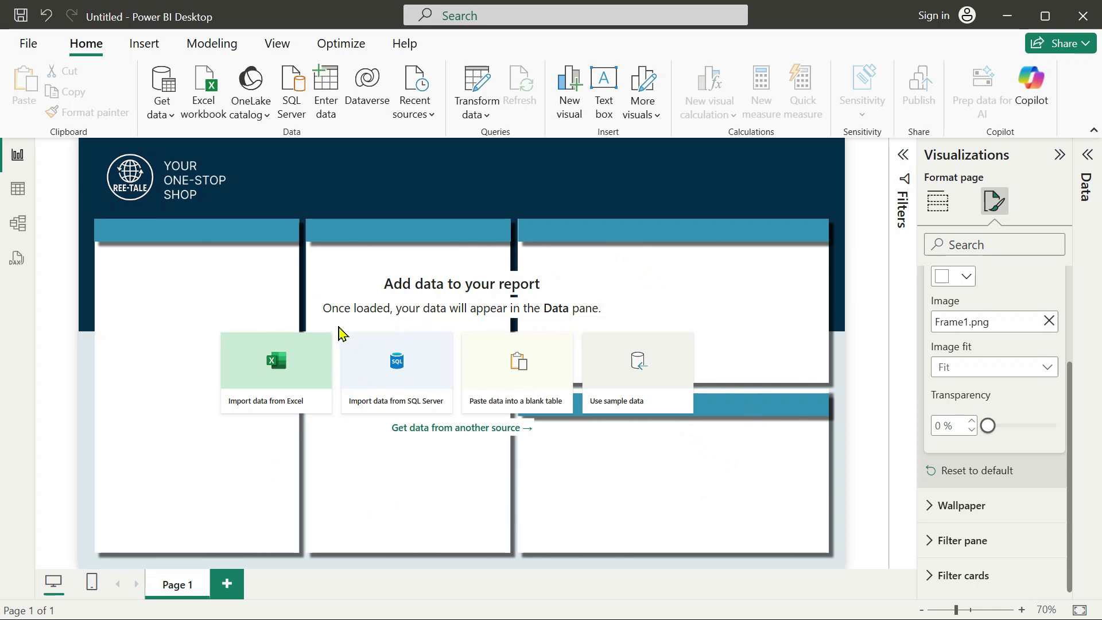
Insert a new empty visual on the report page and move it across the gap between the first and second white panels.
left_click(143, 45)
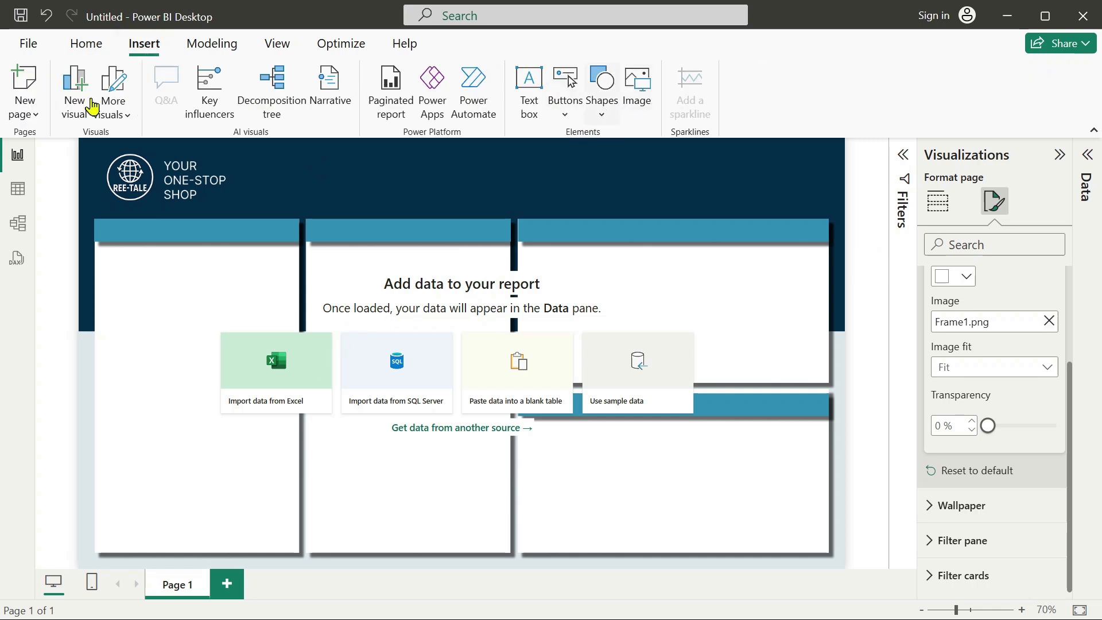
left_click(88, 46)
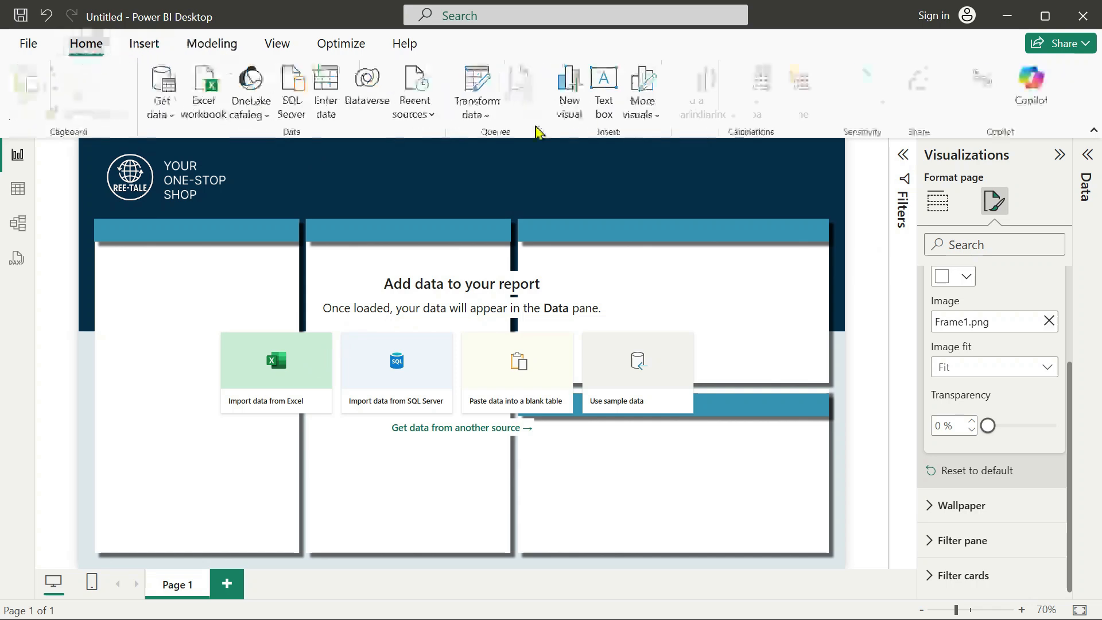
left_click(568, 112)
left_click_drag(210, 215, 395, 401)
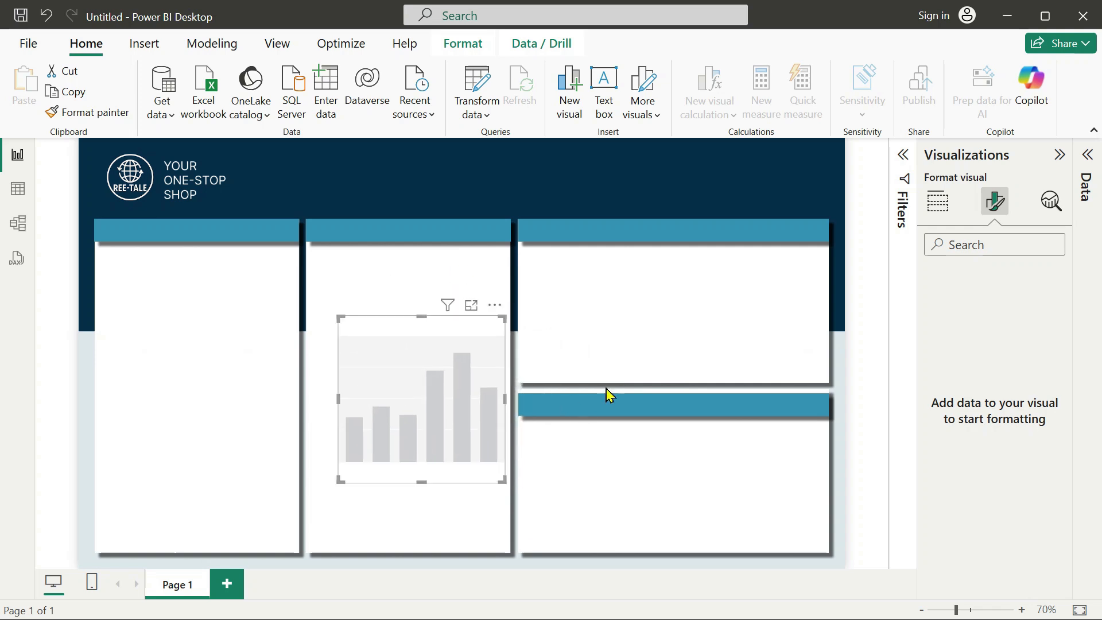
left_click_drag(452, 371, 327, 381)
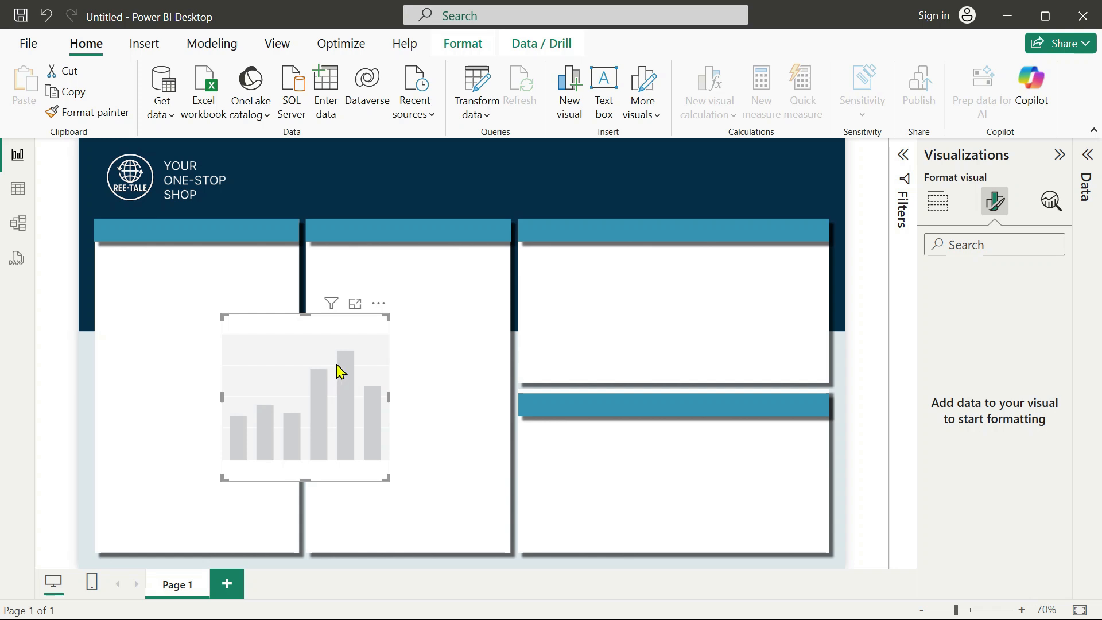